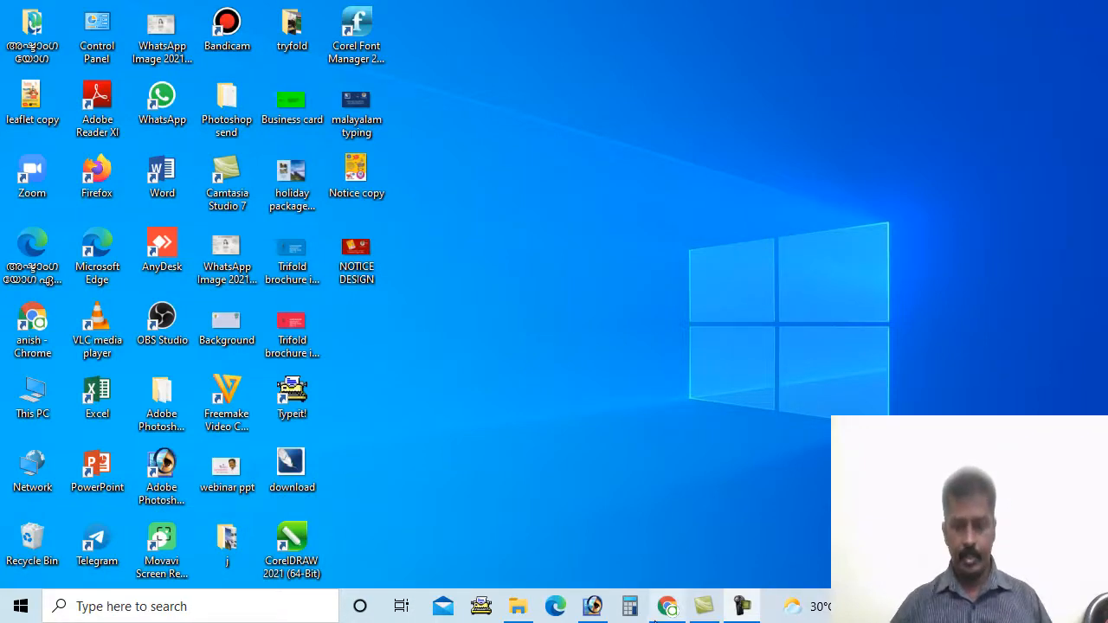
Step: Switch to Adobe Photoshop and reposition the toolbox within the workspace
left_click(592, 606)
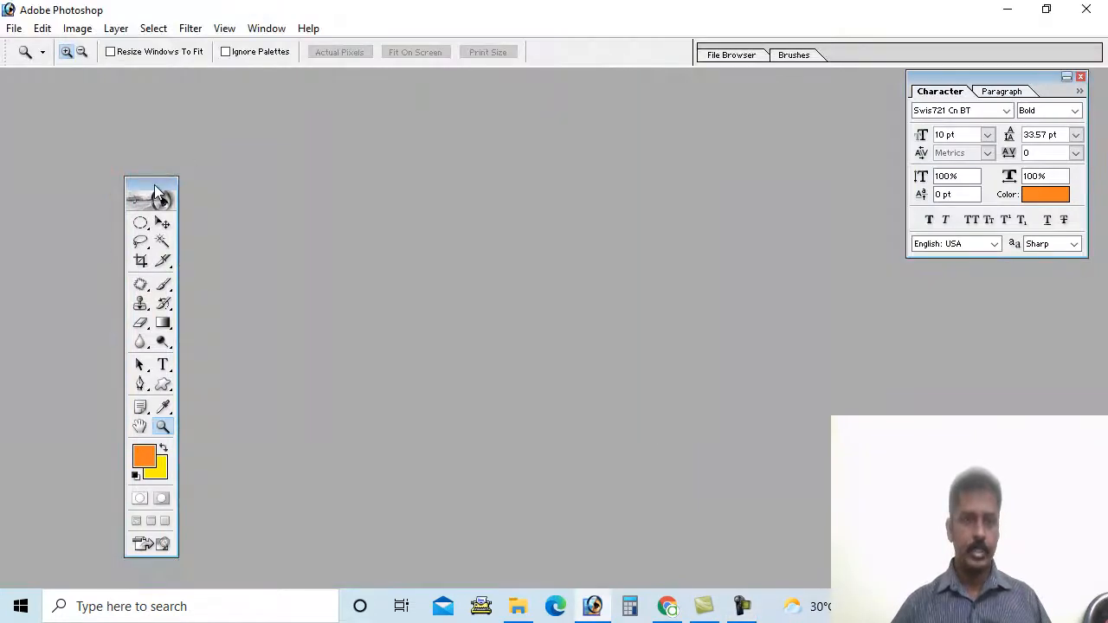
left_click_drag(154, 184, 61, 145)
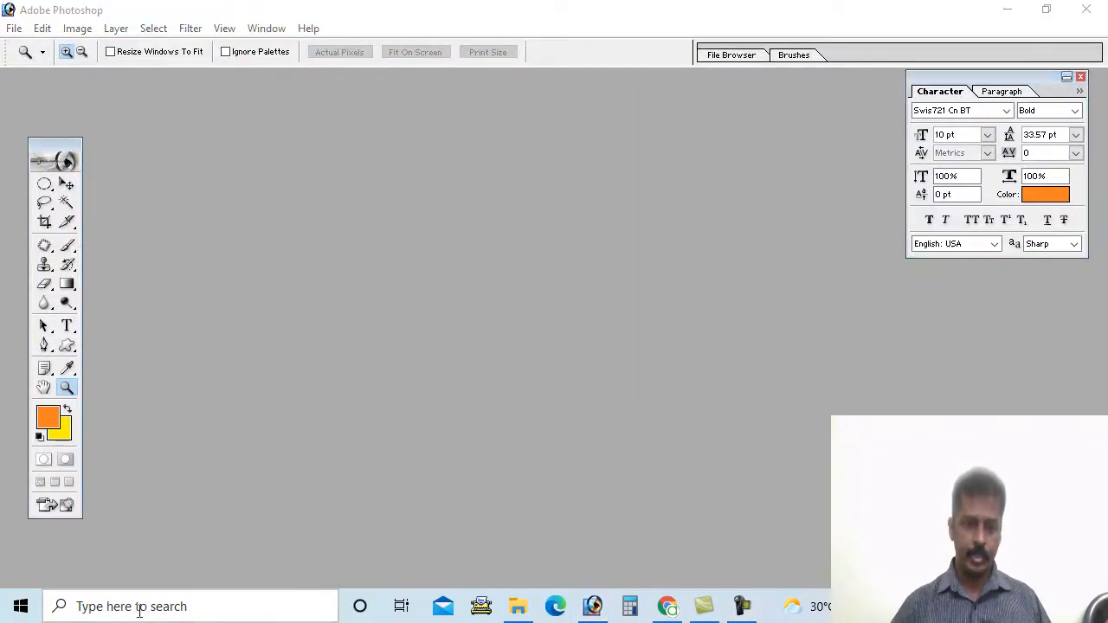
Step: In a new Notepad document, write crown and demmy on separate lines, highlight crown, and minimize the window
left_click(138, 608)
type("note")
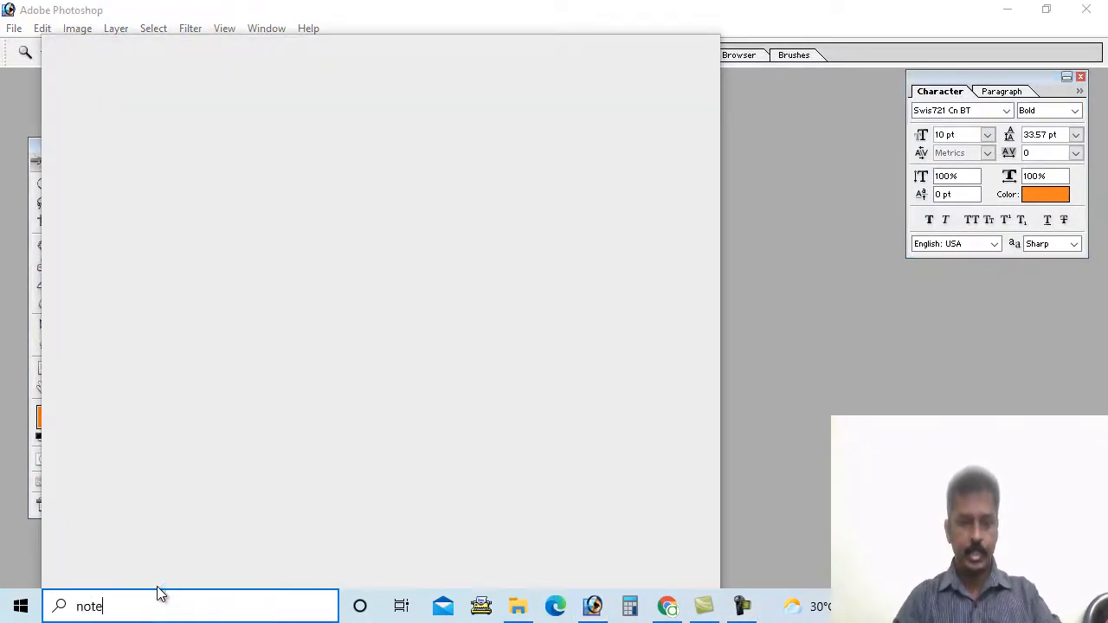
key("Return")
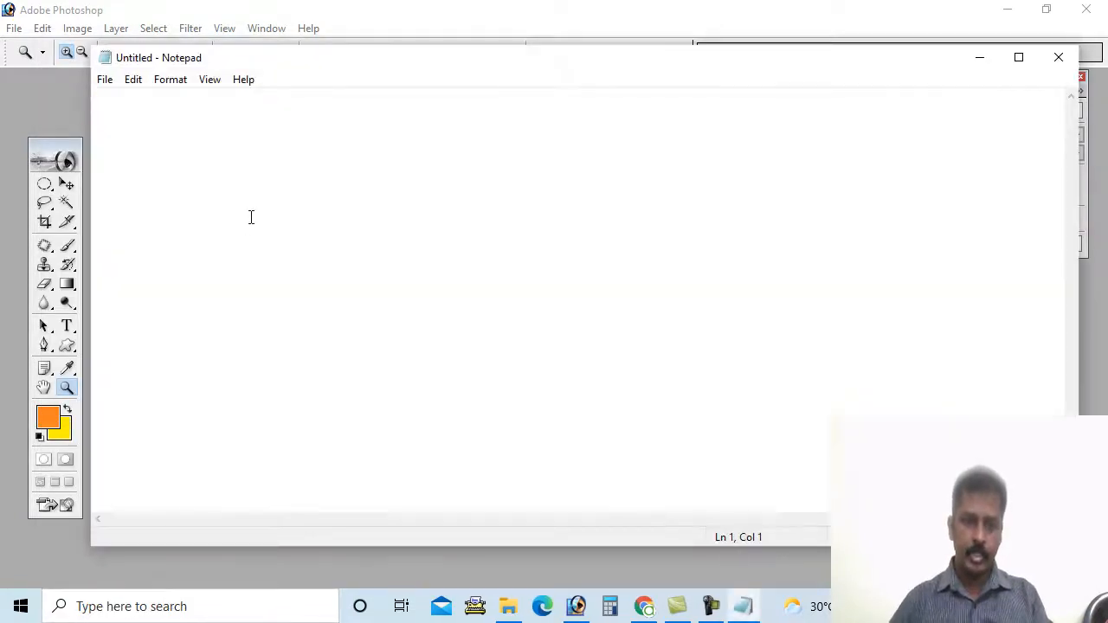
type("crown")
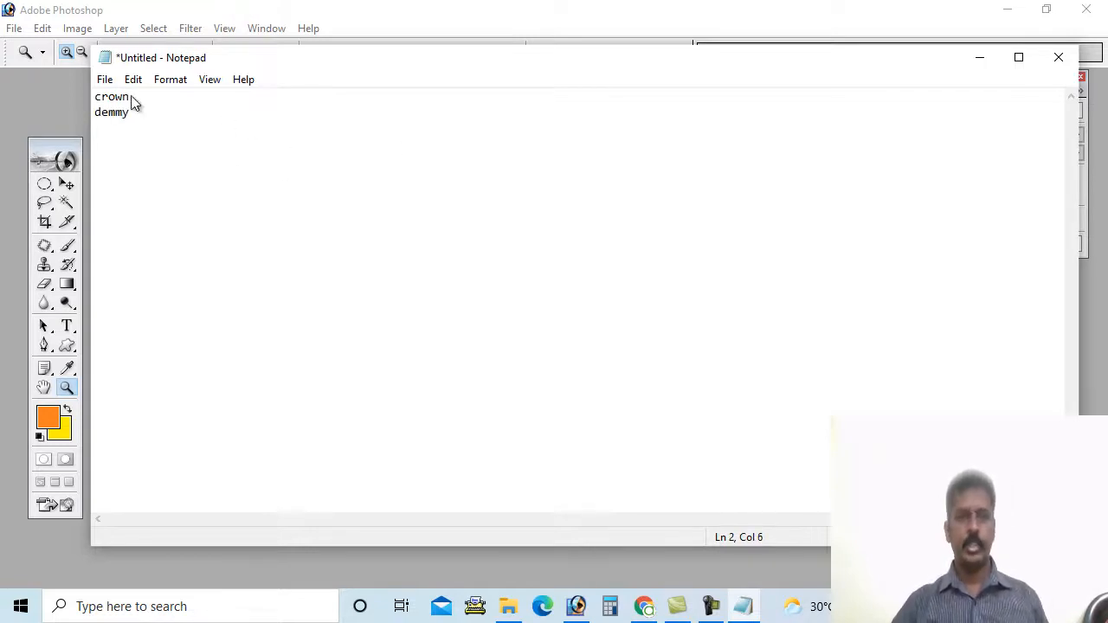
left_click_drag(147, 99, 92, 97)
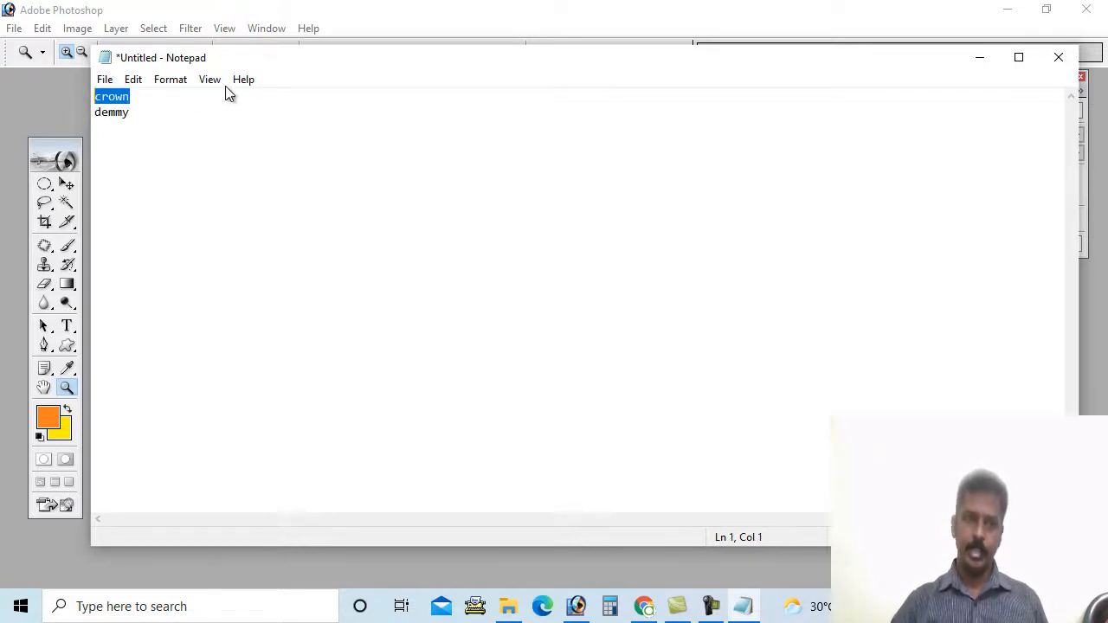
left_click(980, 63)
Step: Start a new Photoshop document with a width of 36 cm and a height of 48 cm
left_click(14, 28)
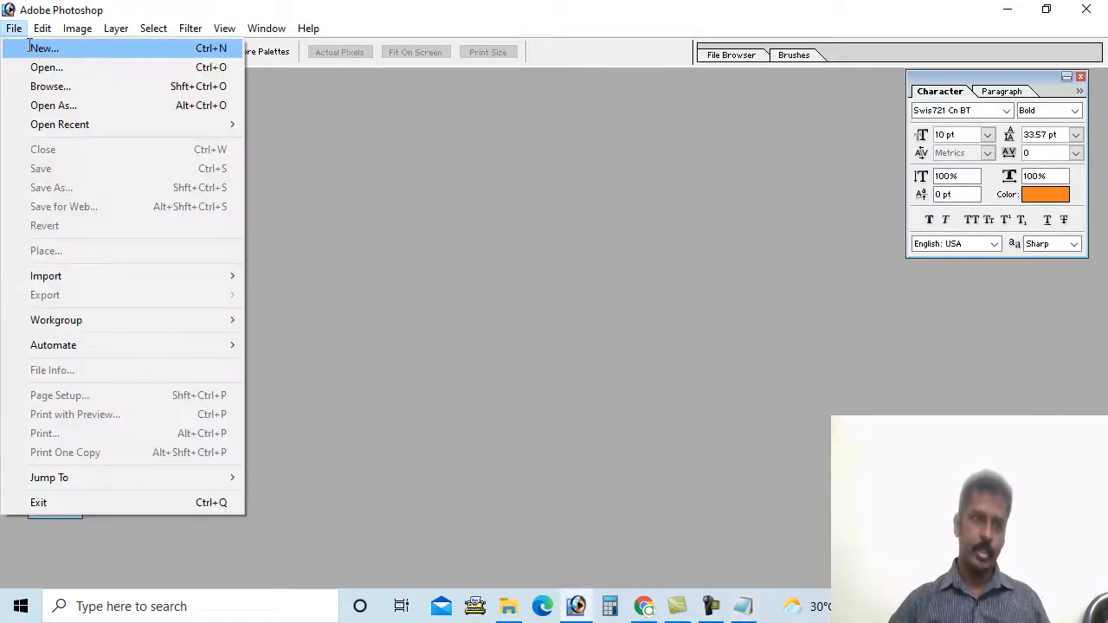
left_click(29, 47)
key("Tab")
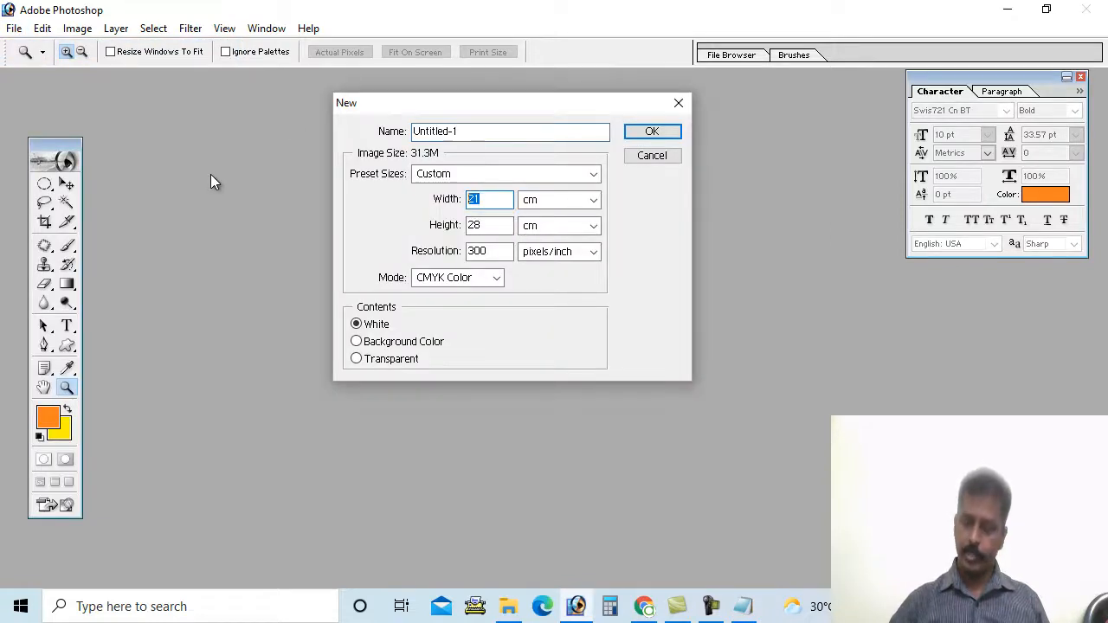
type("36")
key("Tab")
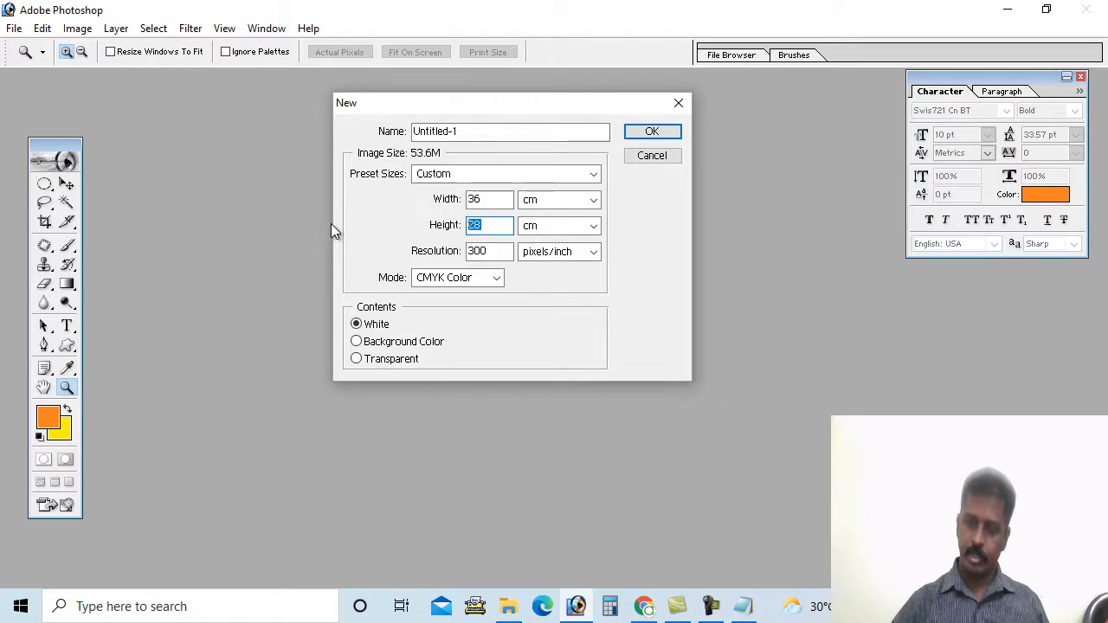
type("48")
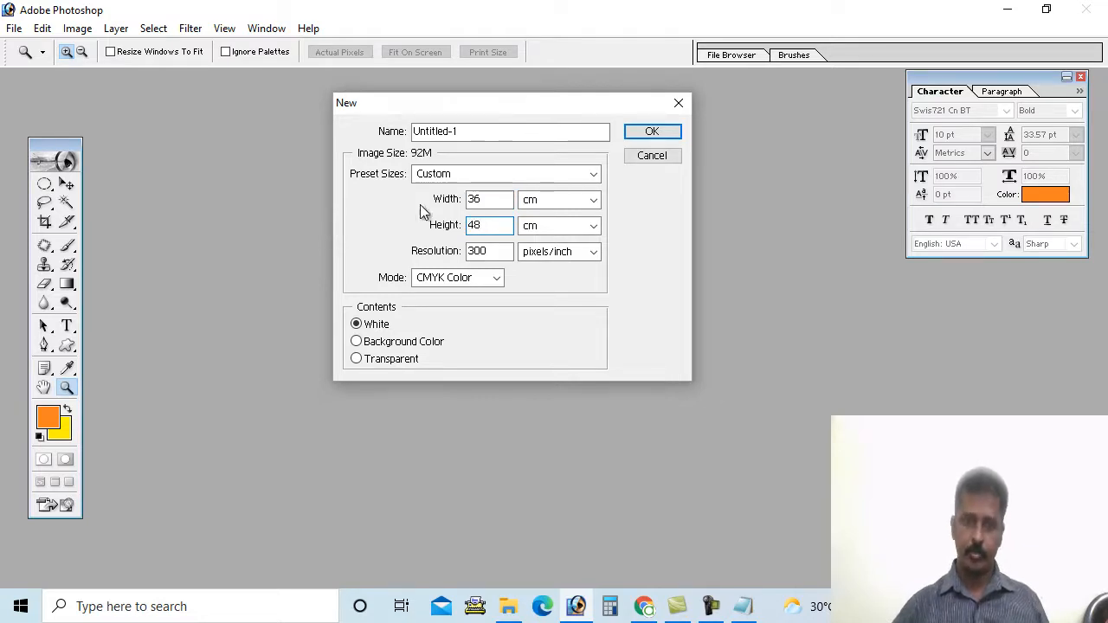
Step: Show the new document's width and height in inches, and return both units to cm
left_click(562, 205)
left_click(552, 226)
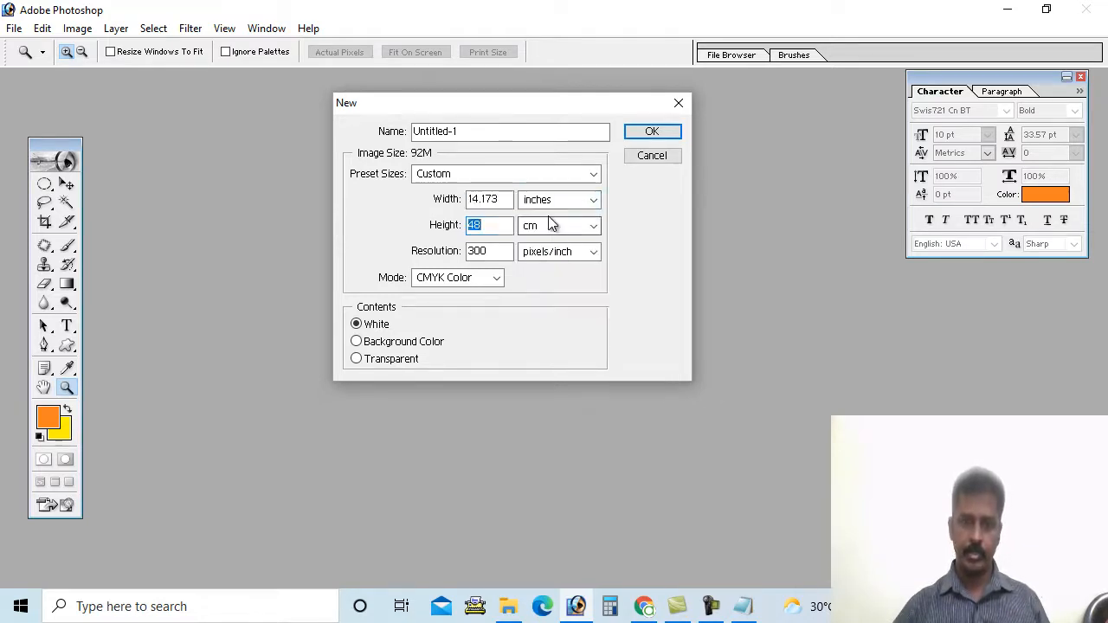
left_click(551, 232)
left_click(543, 253)
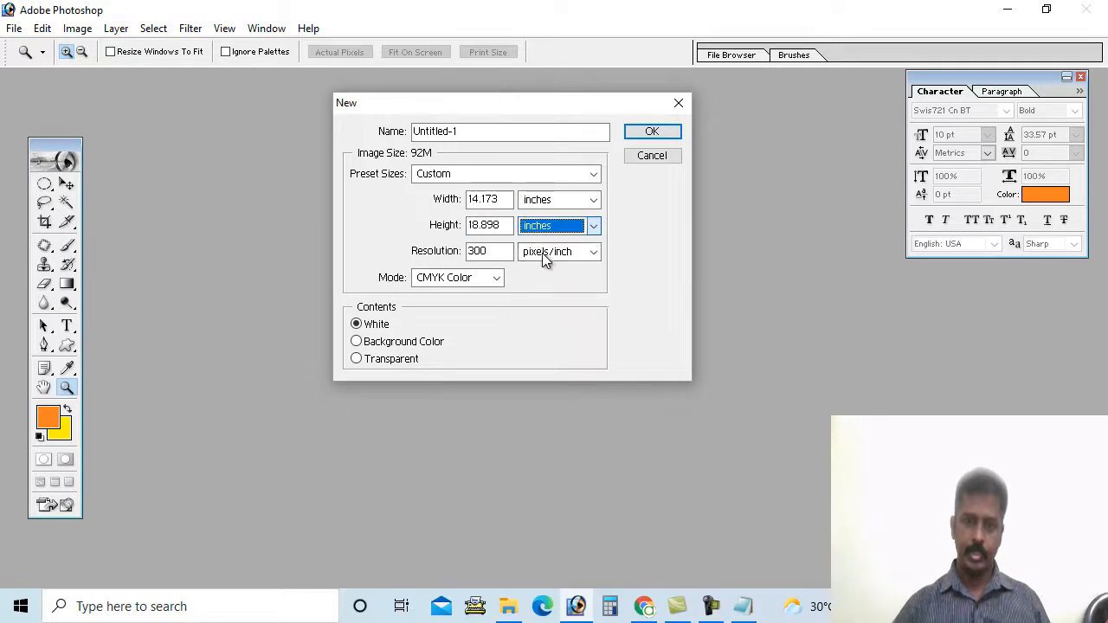
left_click(555, 202)
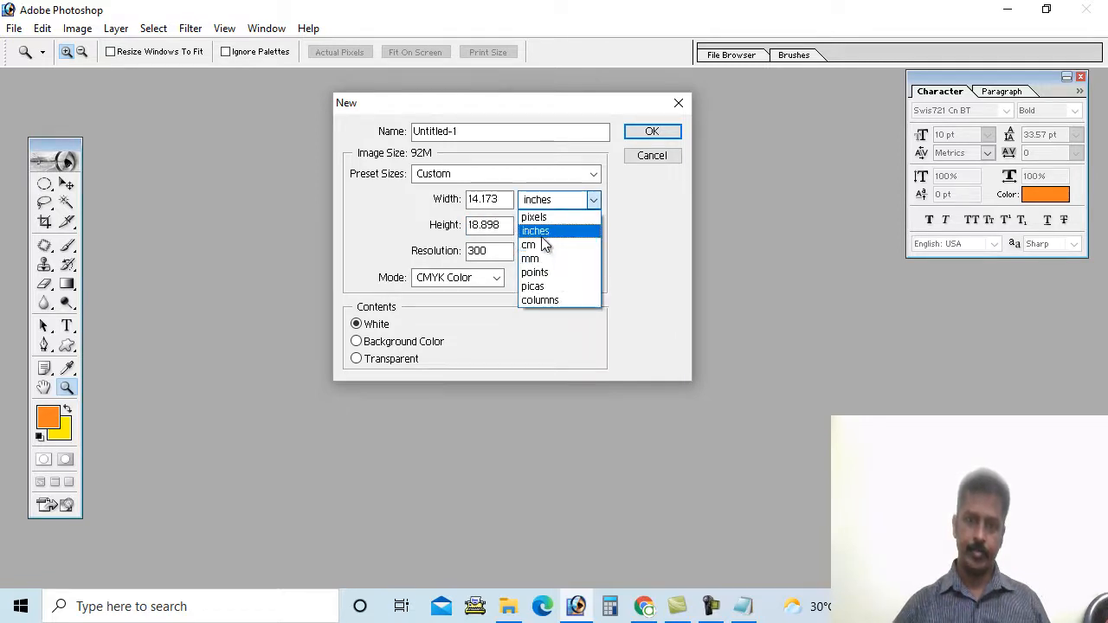
left_click(539, 246)
left_click(554, 226)
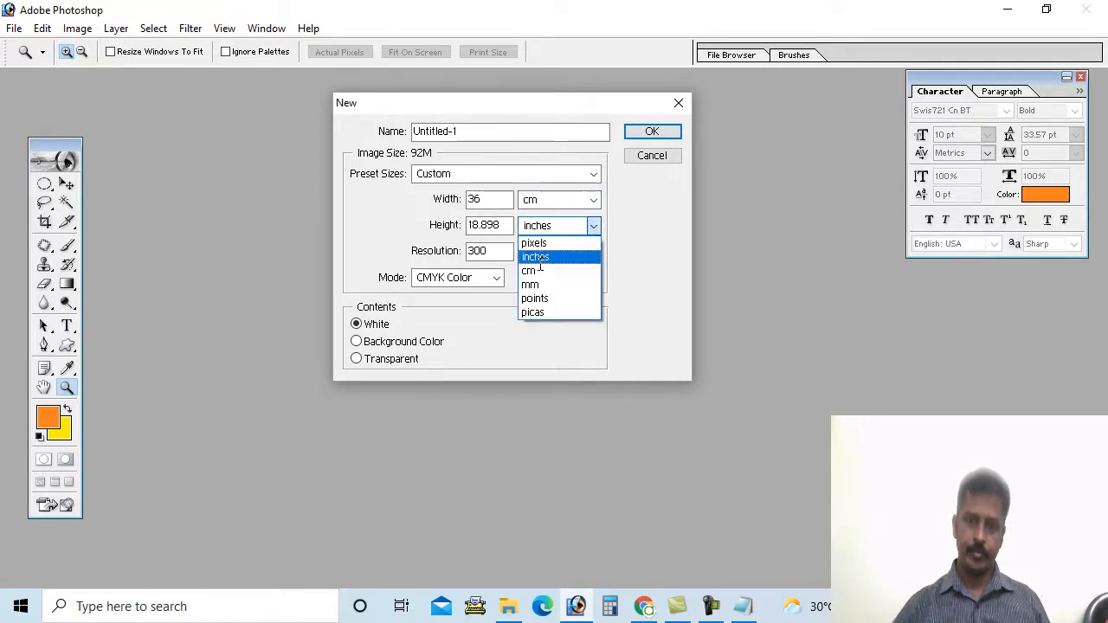
left_click(537, 270)
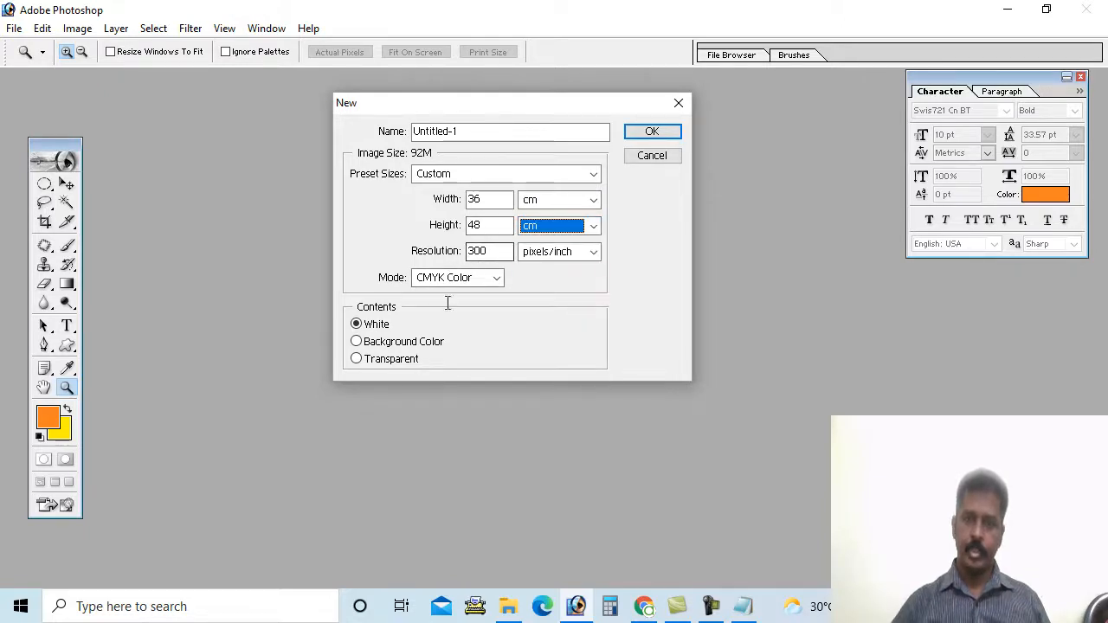
Step: Name the new document Poster crown, create it, and activate the Move tool
double_click(472, 133)
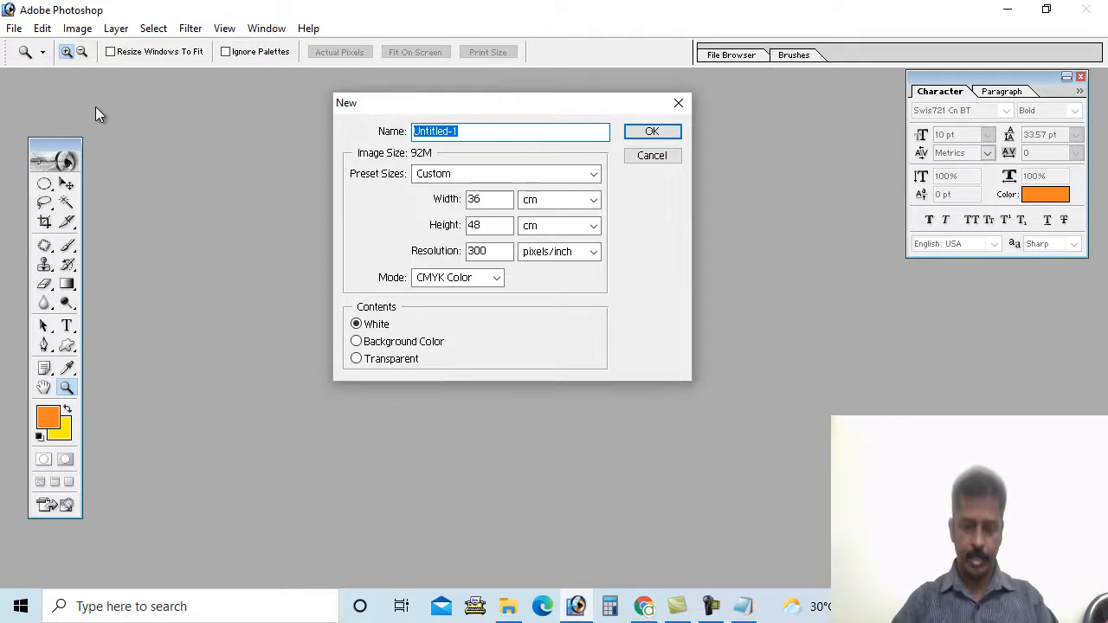
type("Poster")
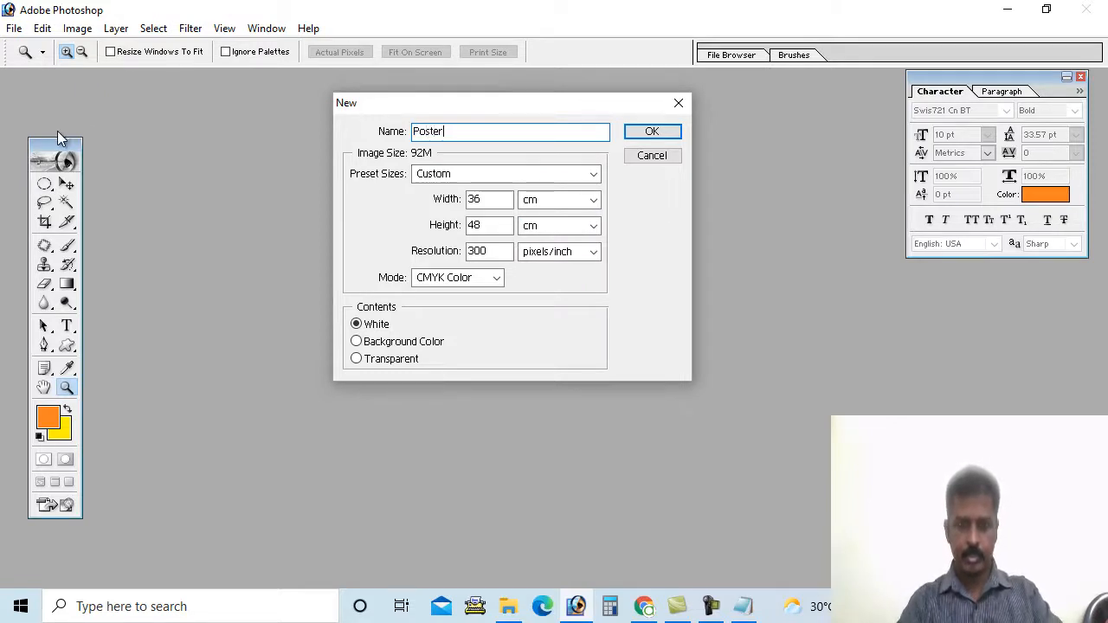
type(" crown")
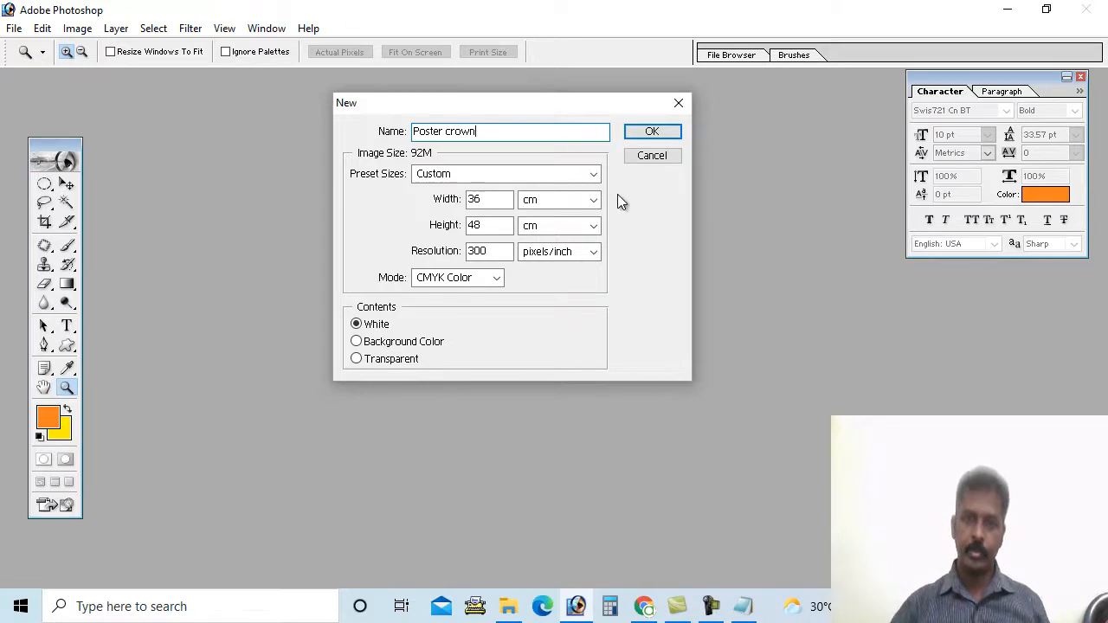
left_click(648, 130)
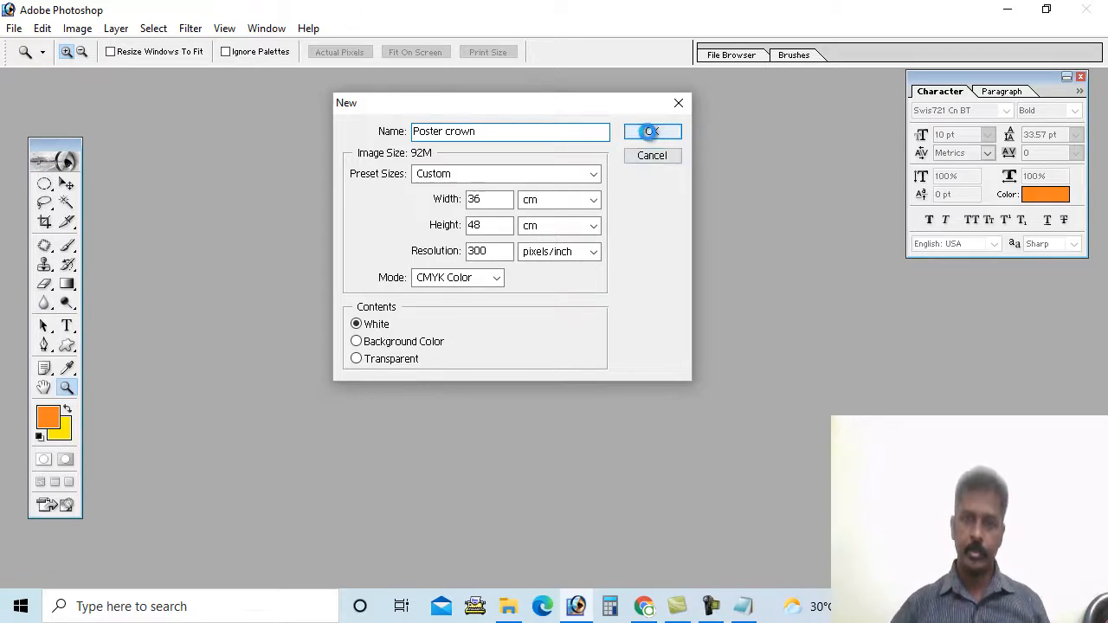
left_click(270, 86)
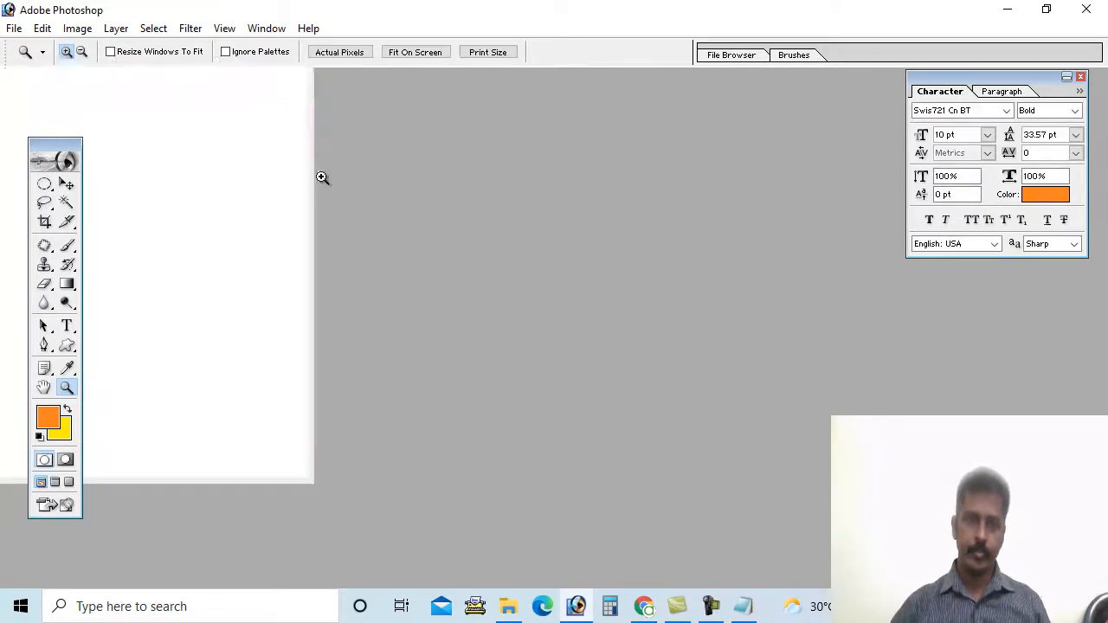
left_click(67, 184)
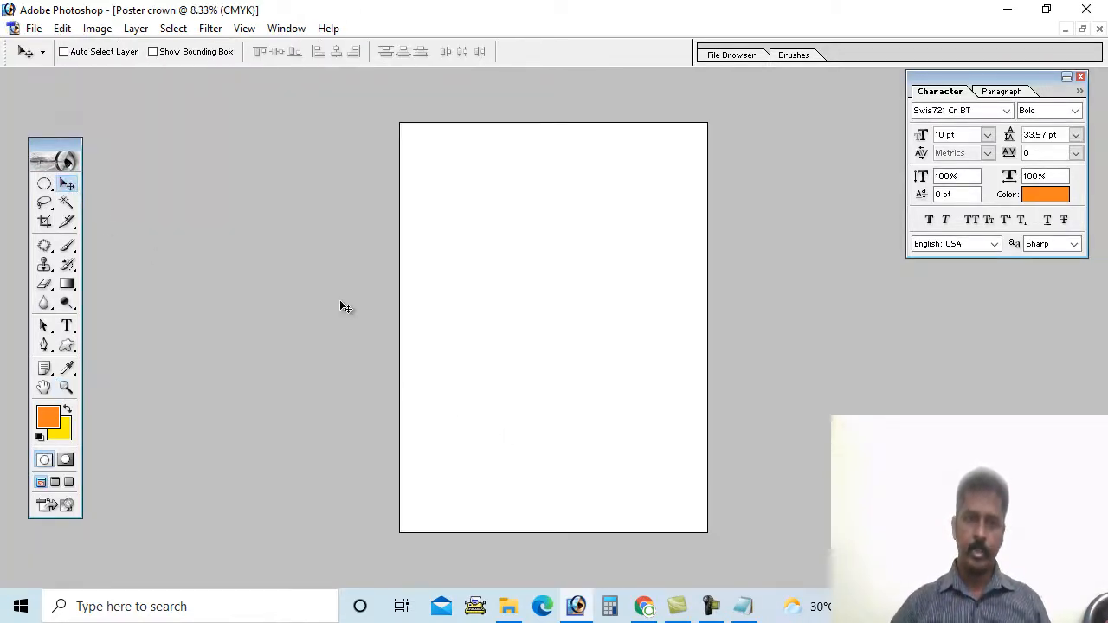
Step: Check the canvas dimensions of the poster without changing them
left_click(97, 28)
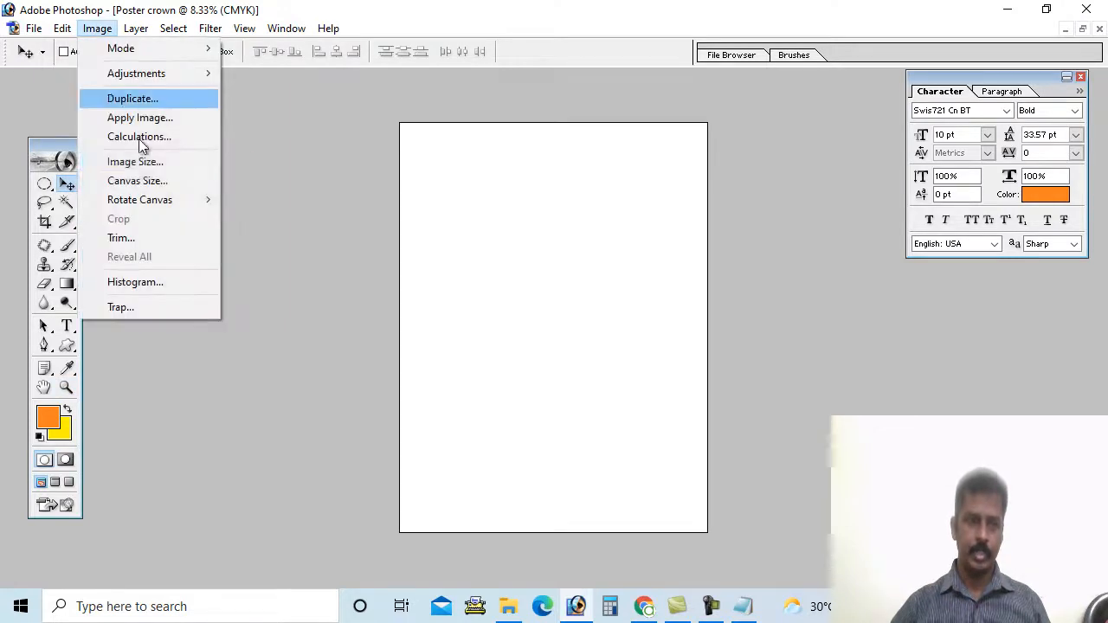
left_click(144, 180)
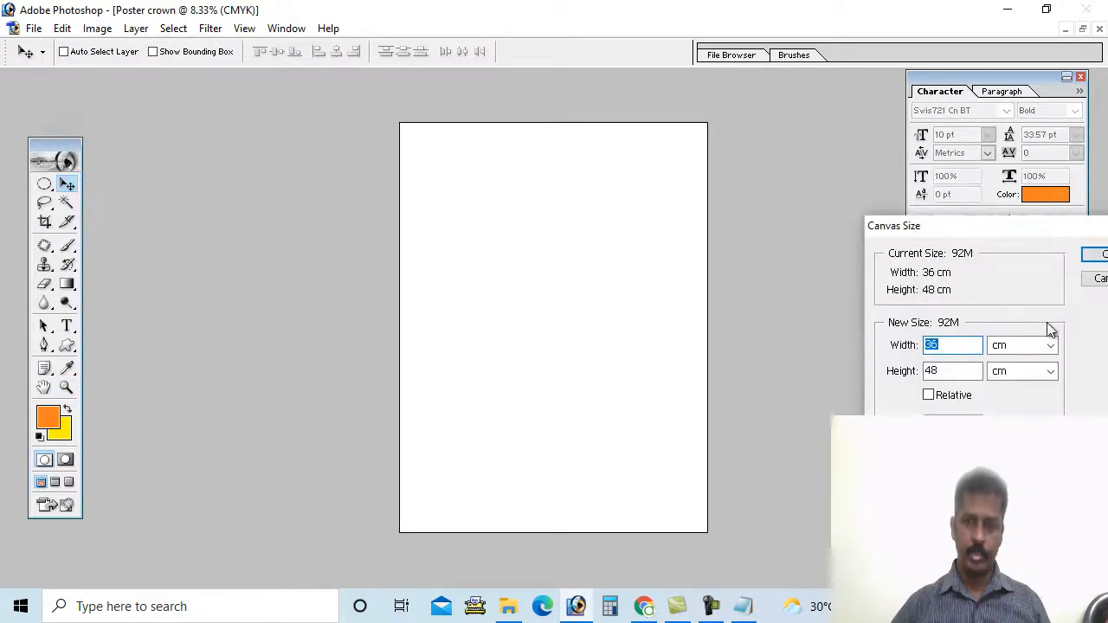
left_click(1096, 278)
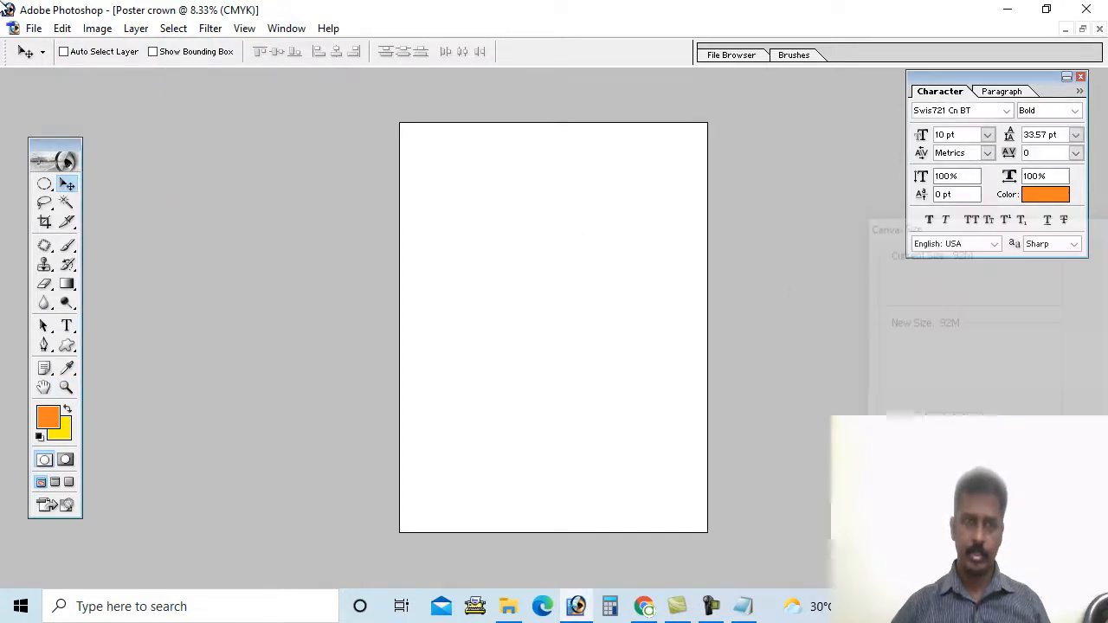
Step: Rotate the poster canvas 90° into landscape orientation
left_click(97, 28)
mouse_move(140, 199)
left_click(291, 217)
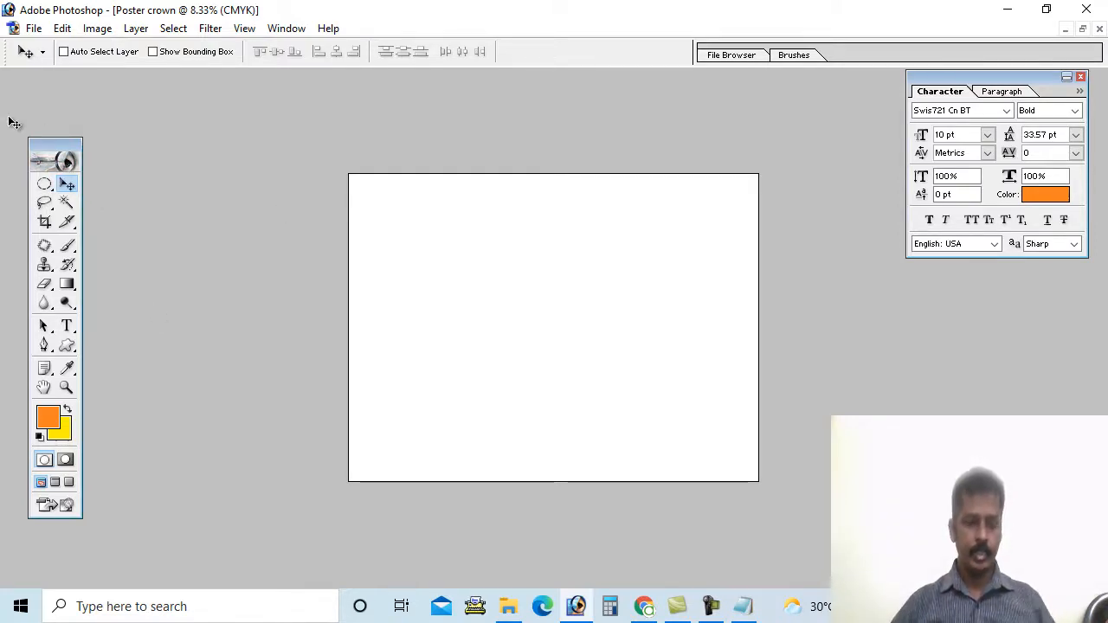
Step: Show the rulers and place a vertical guide about 2 cm in from the canvas's left edge
key("ctrl+r")
left_click_drag(8, 130, 374, 199)
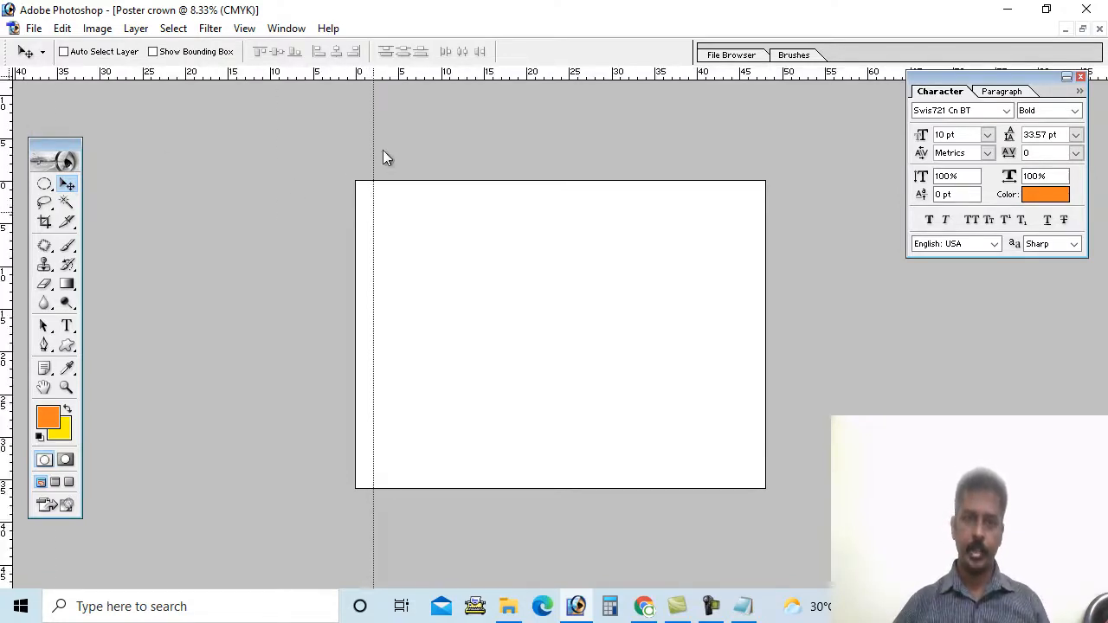
right_click(382, 75)
left_click(350, 112)
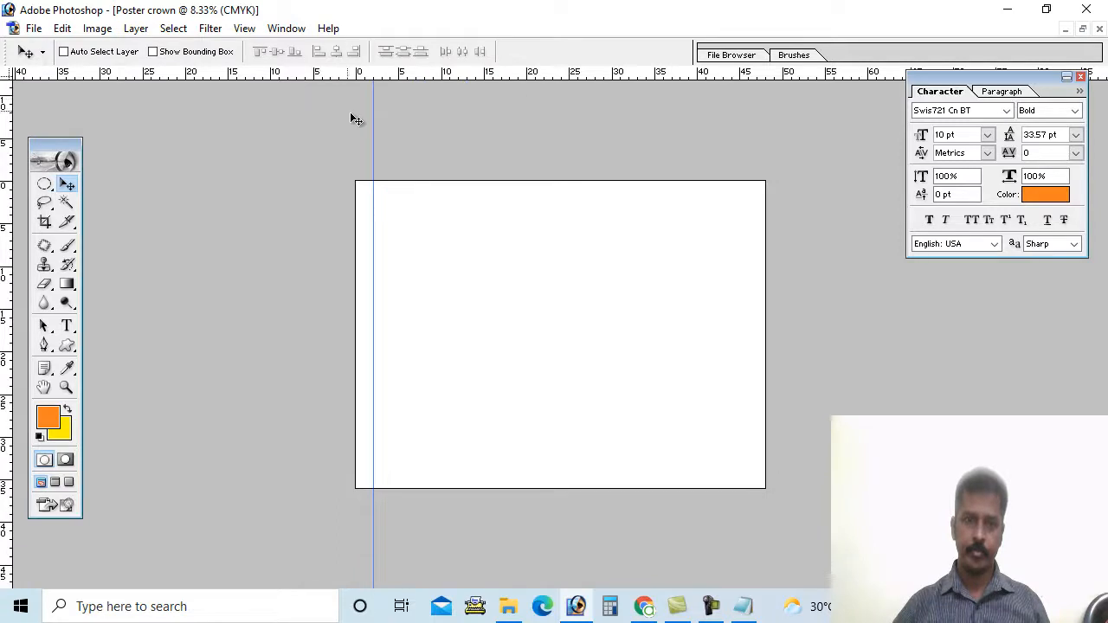
Step: Place a horizontal guide 2 cm below the canvas's upper edge
key("z")
left_click(375, 192)
left_click(376, 194)
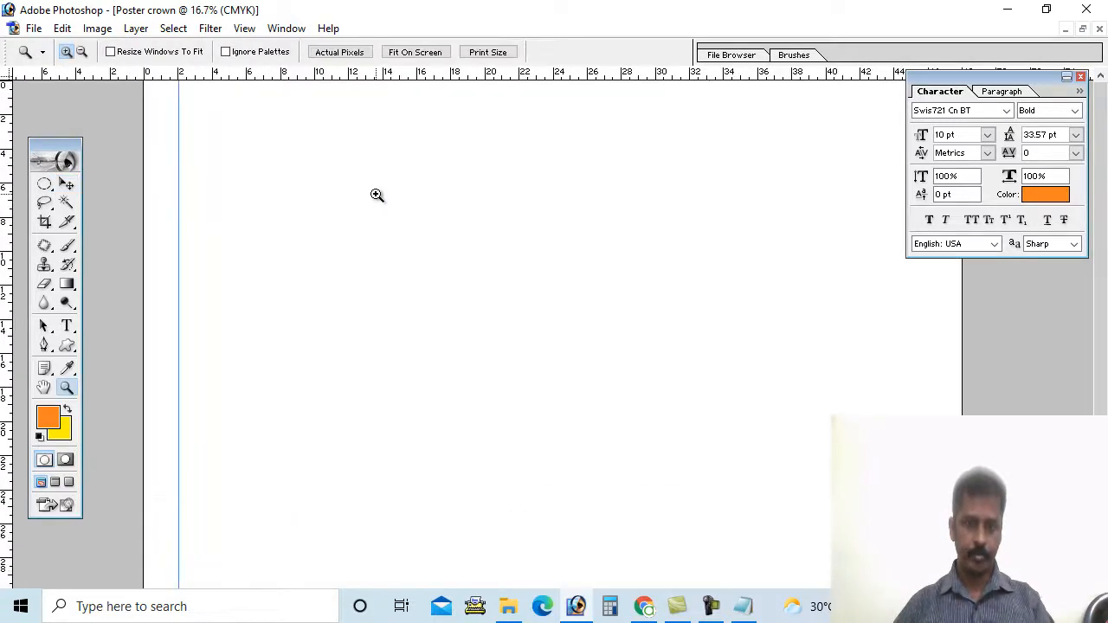
key("v")
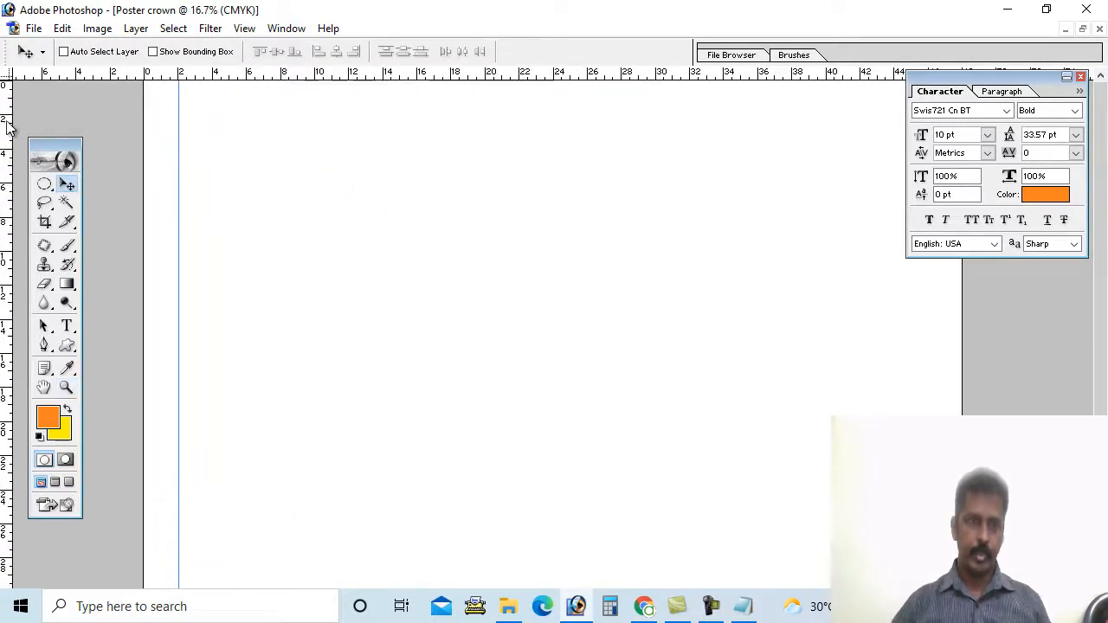
left_click_drag(250, 77, 251, 117)
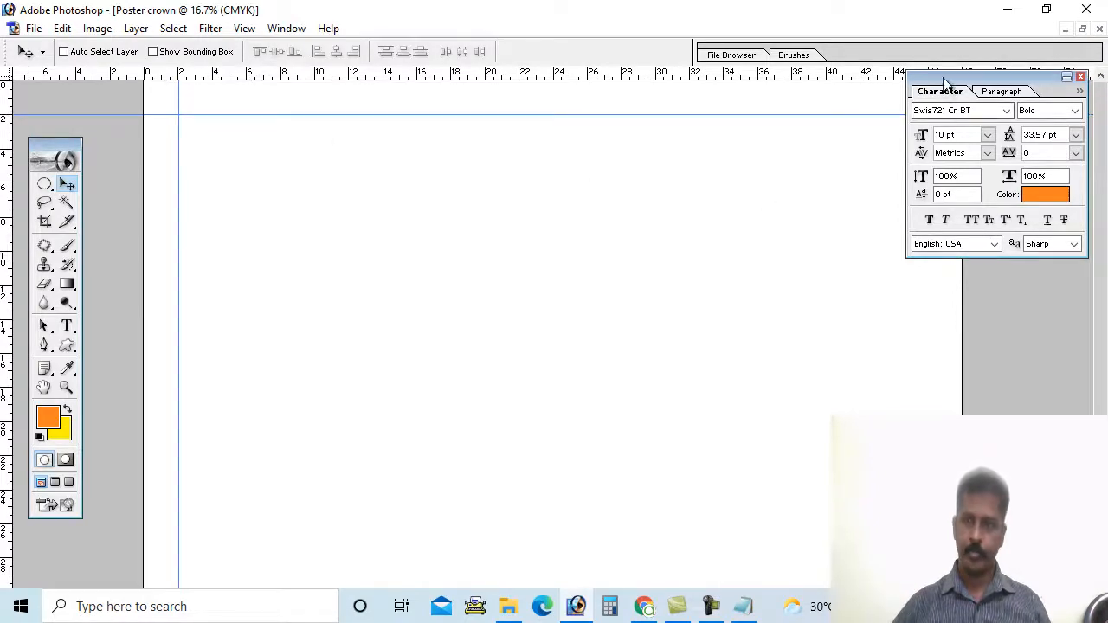
Step: Complete the margins with a vertical guide at 46 cm and a horizontal guide at about 34 cm, moving the Character palette clear
left_click_drag(944, 77, 950, 171)
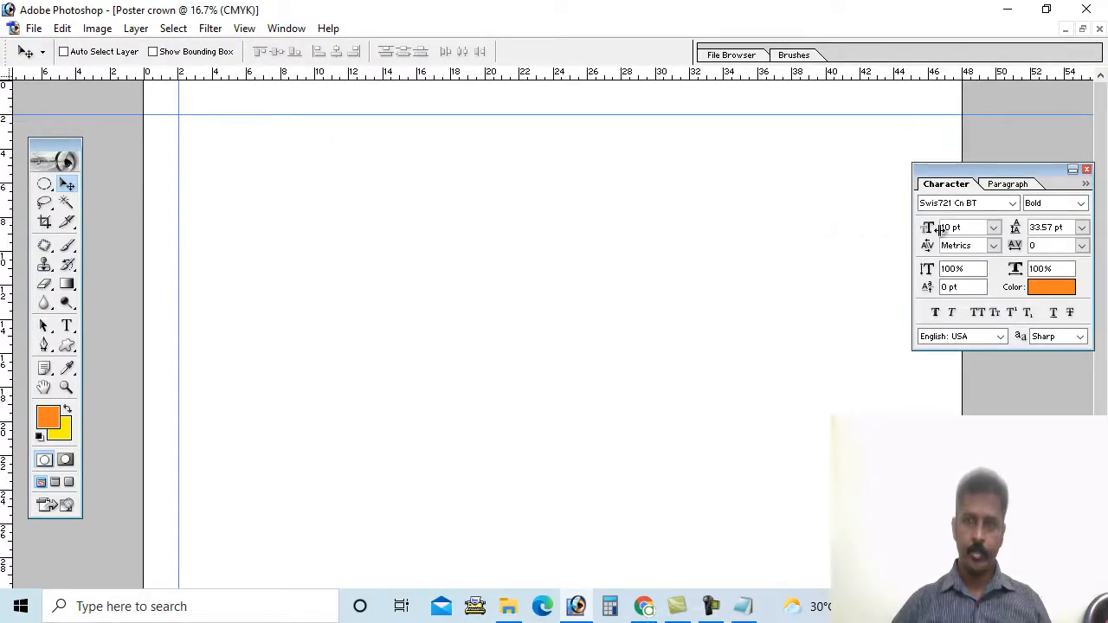
left_click_drag(940, 228, 929, 228)
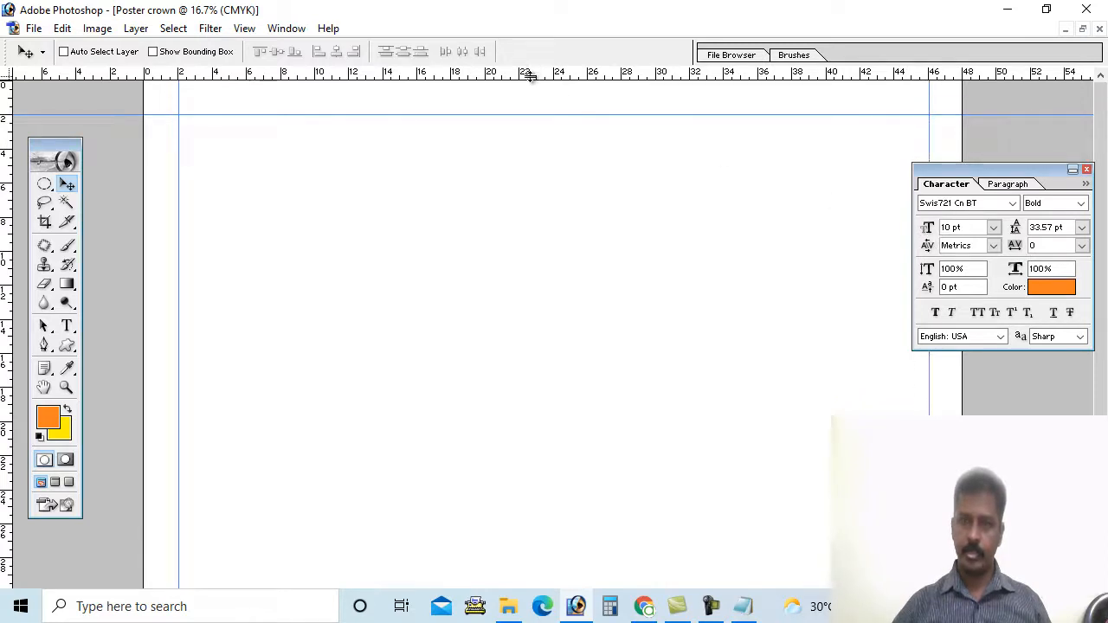
left_click_drag(530, 76, 534, 522)
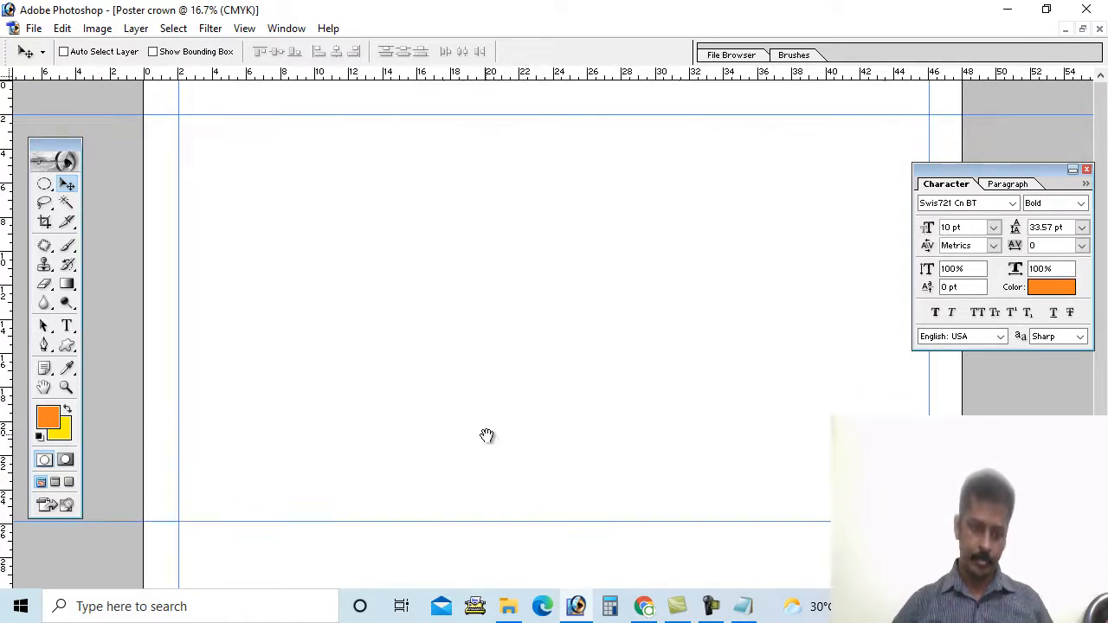
left_click_drag(486, 436, 539, 289)
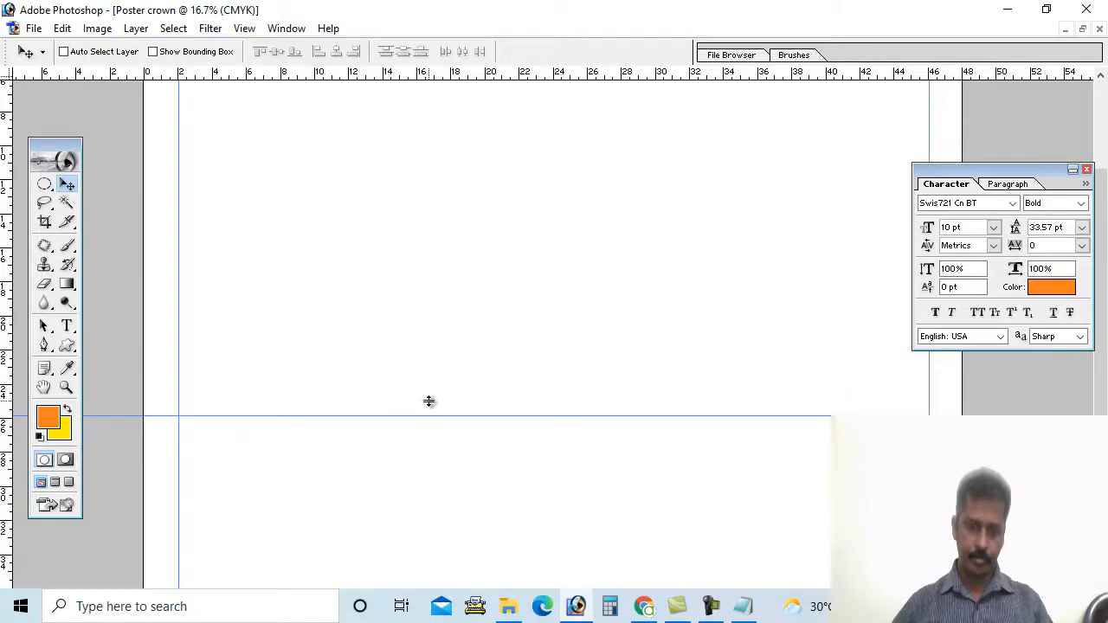
left_click_drag(410, 416, 412, 555)
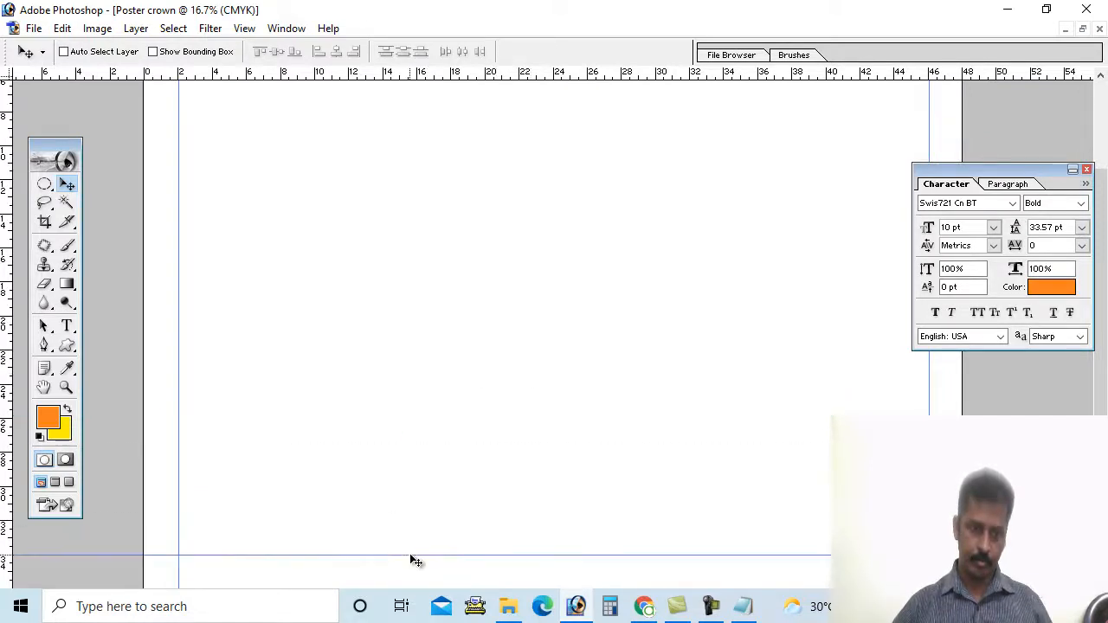
Step: Save the document as a Photoshop PSD named "Poster crown" in the "Poster design crown" folder under Graphics > Advaned Level
key("ctrl+minus")
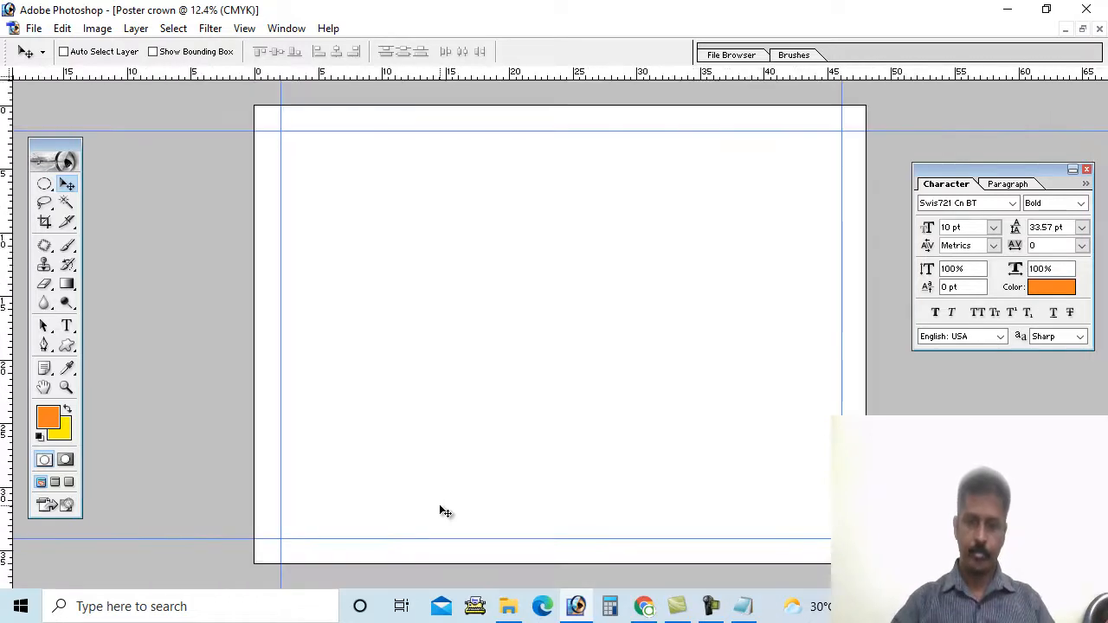
left_click(34, 28)
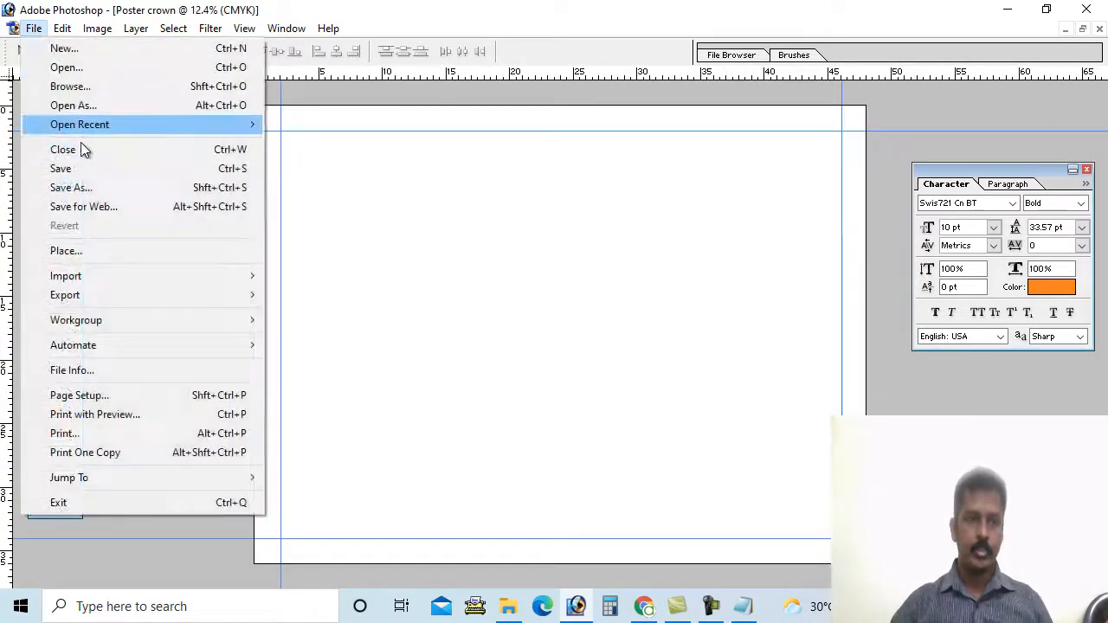
left_click(86, 189)
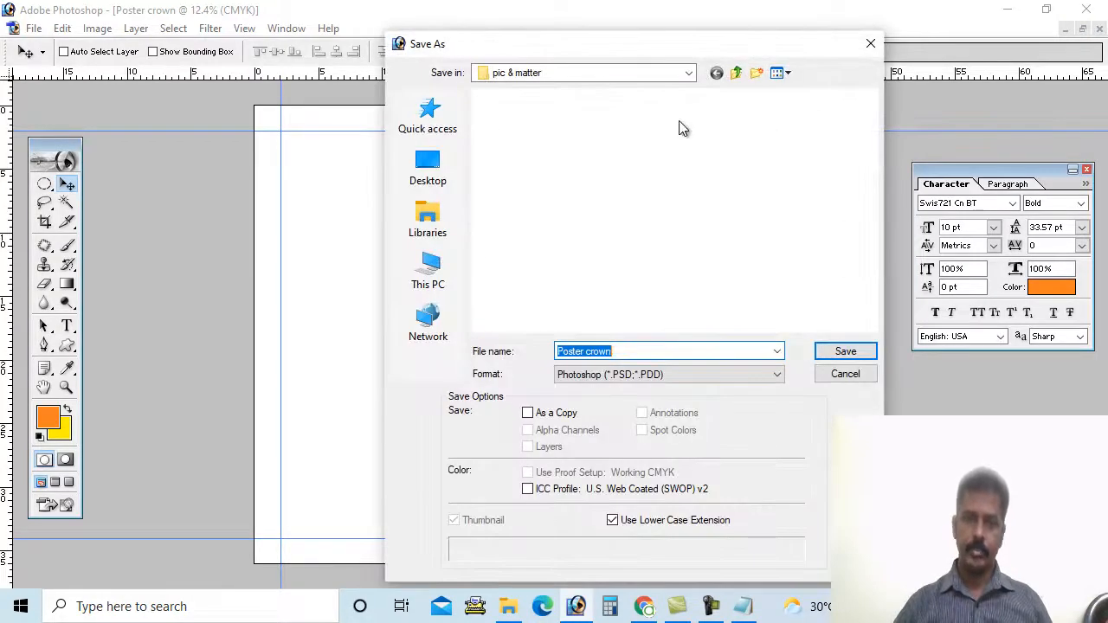
left_click(737, 77)
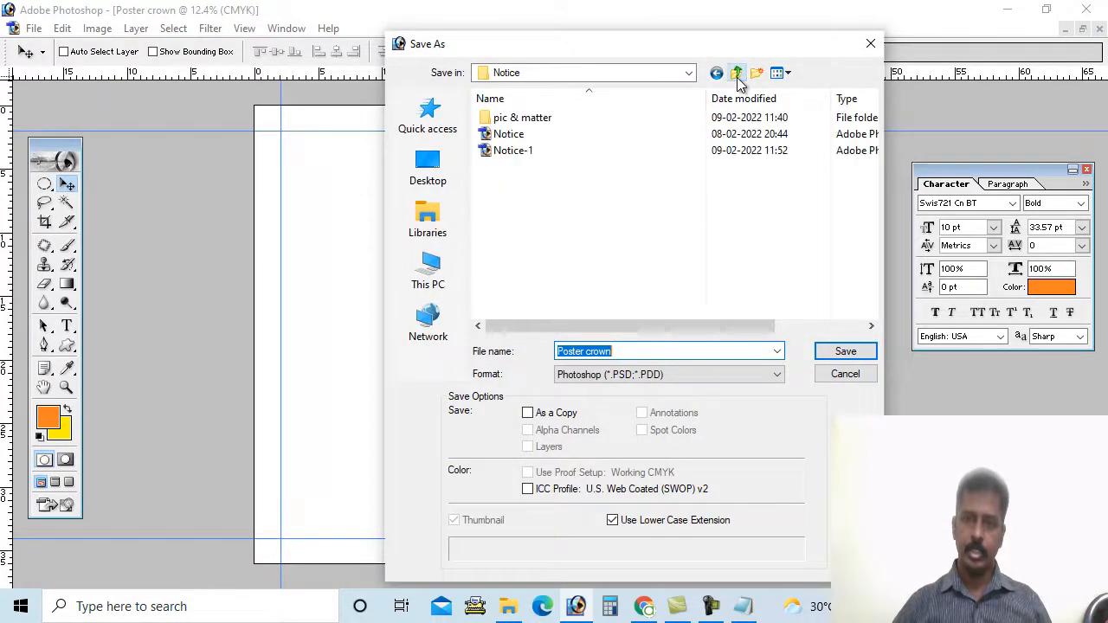
left_click(736, 77)
left_click(737, 74)
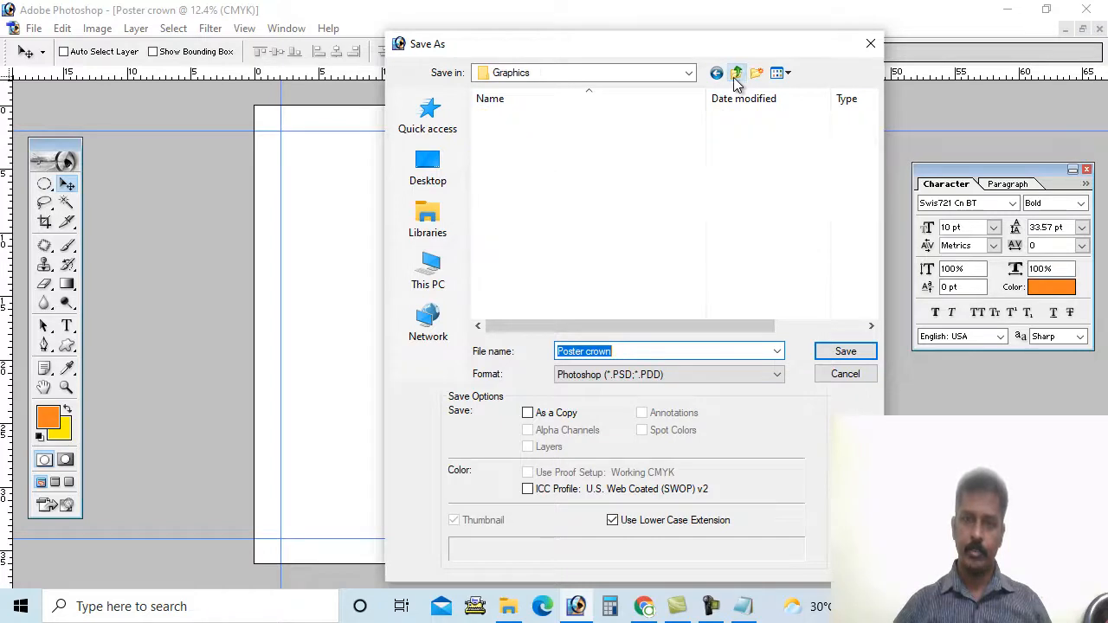
left_click(545, 119)
double_click(545, 120)
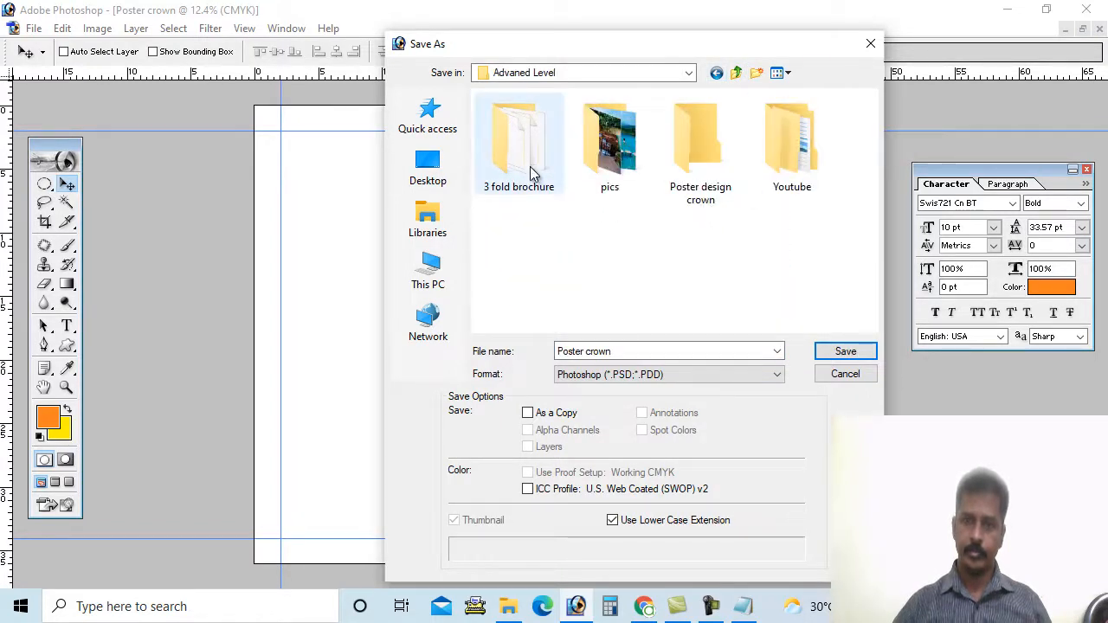
double_click(701, 182)
left_click(871, 357)
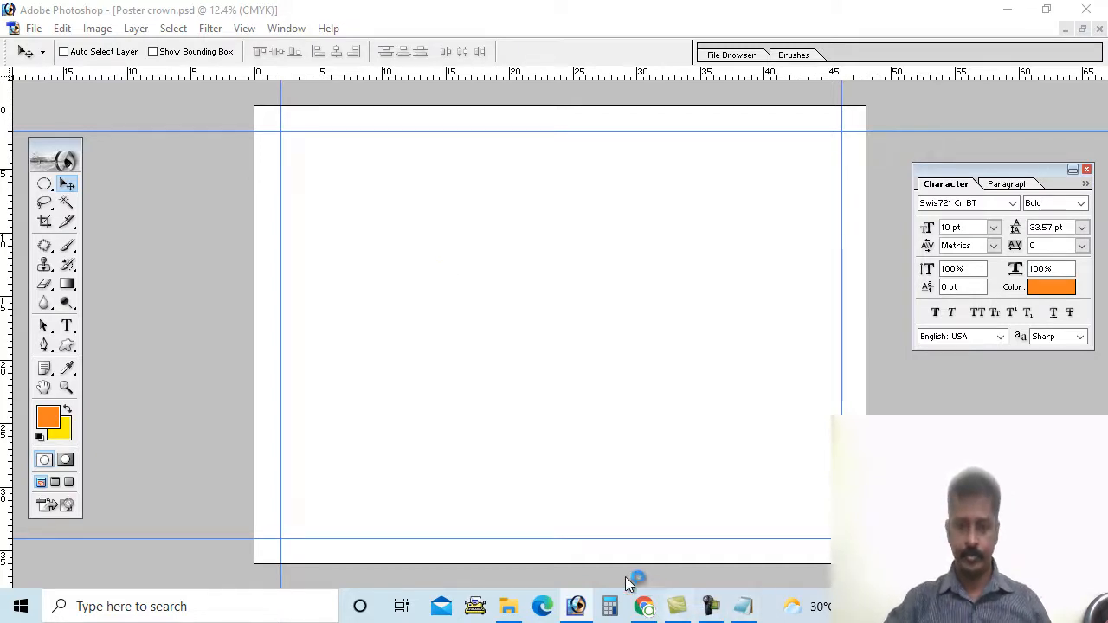
Step: Switch to Typeit! and open the rich text file MATTER from the "Poster design crown" folder
left_click(474, 606)
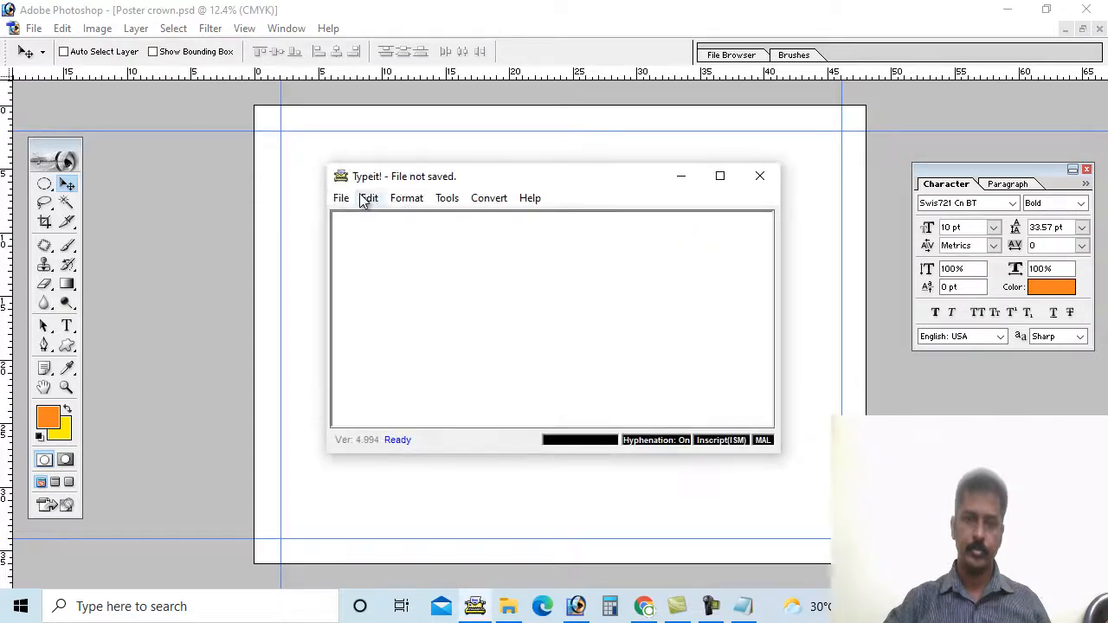
left_click(341, 198)
left_click(365, 238)
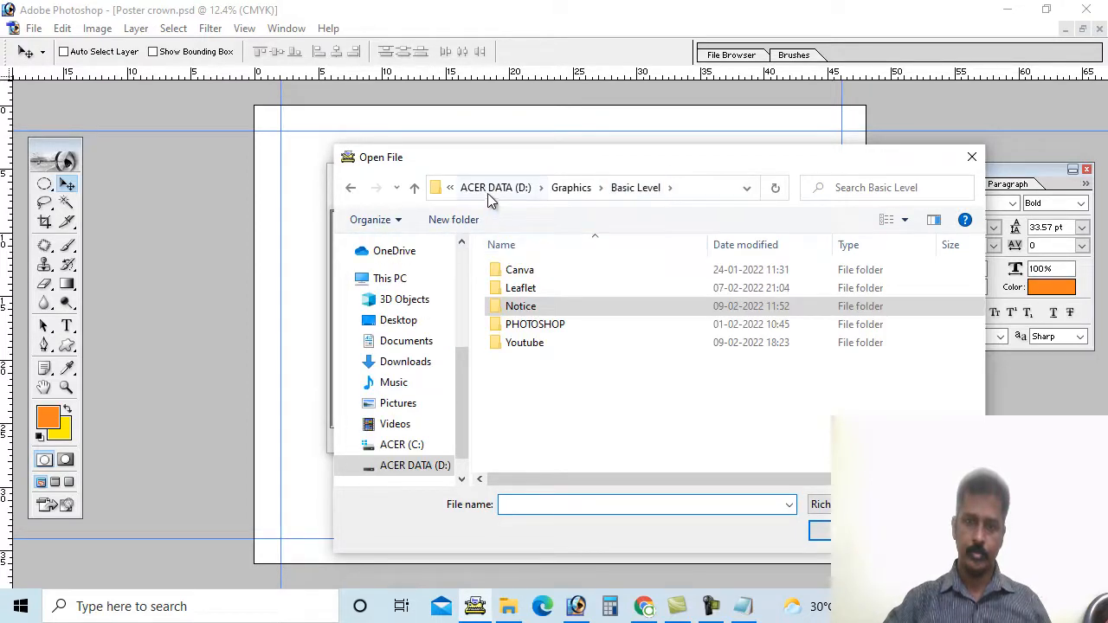
left_click(582, 192)
double_click(537, 270)
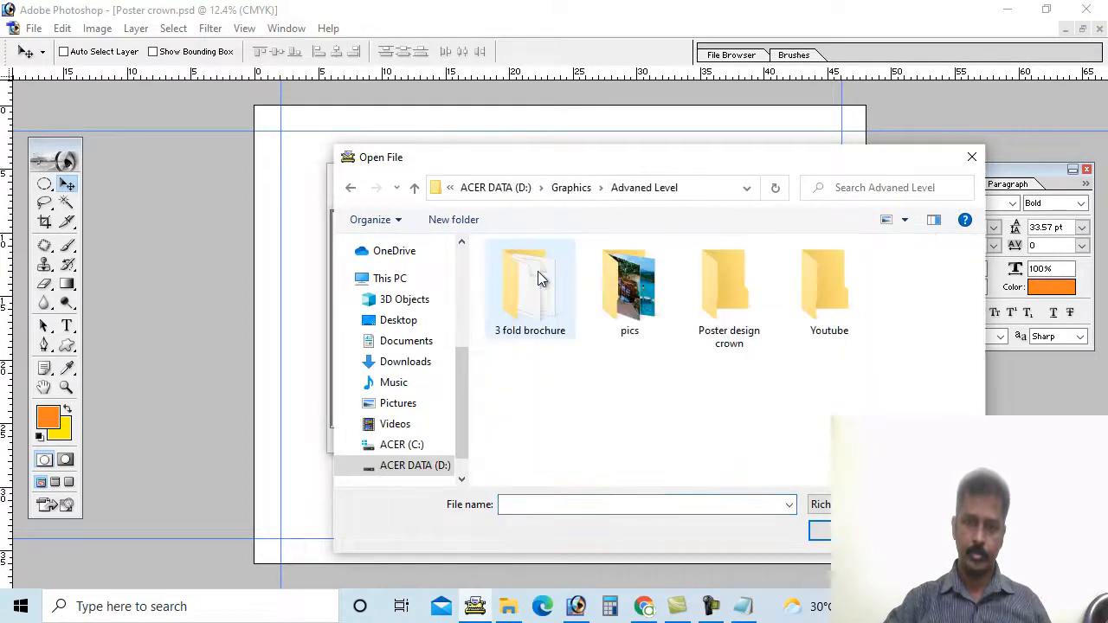
left_click(690, 336)
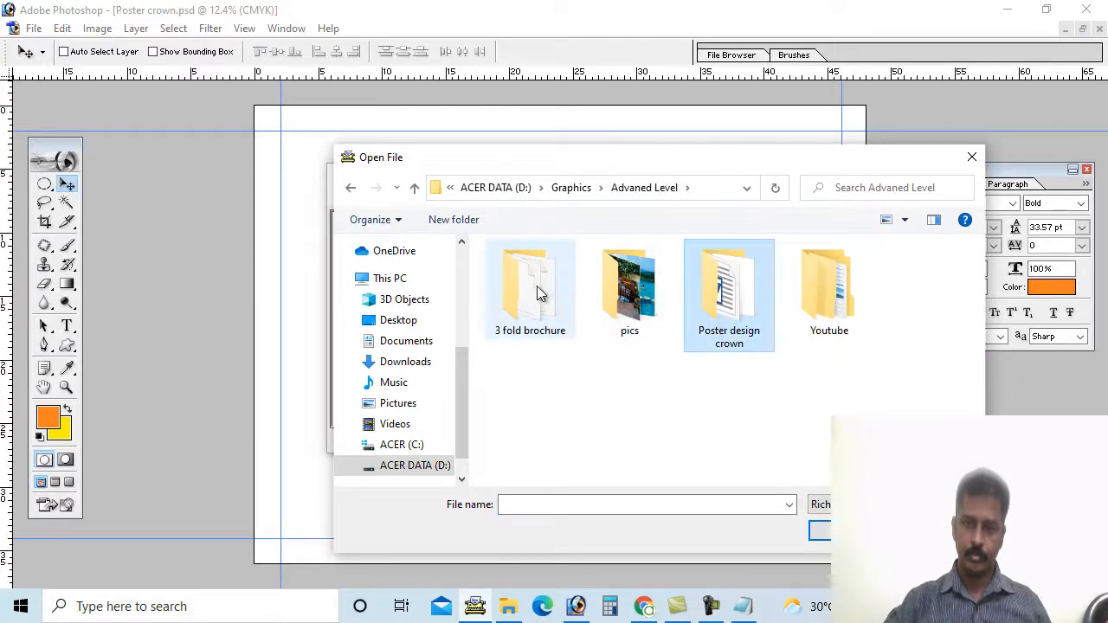
double_click(717, 307)
double_click(492, 269)
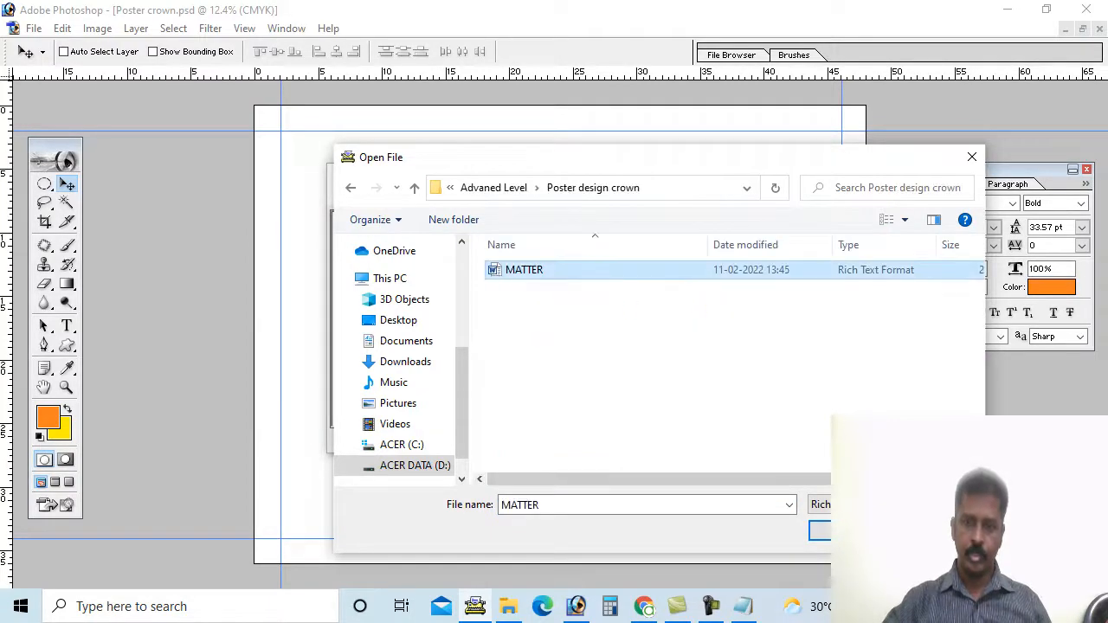
scroll(554, 329, "up", 1)
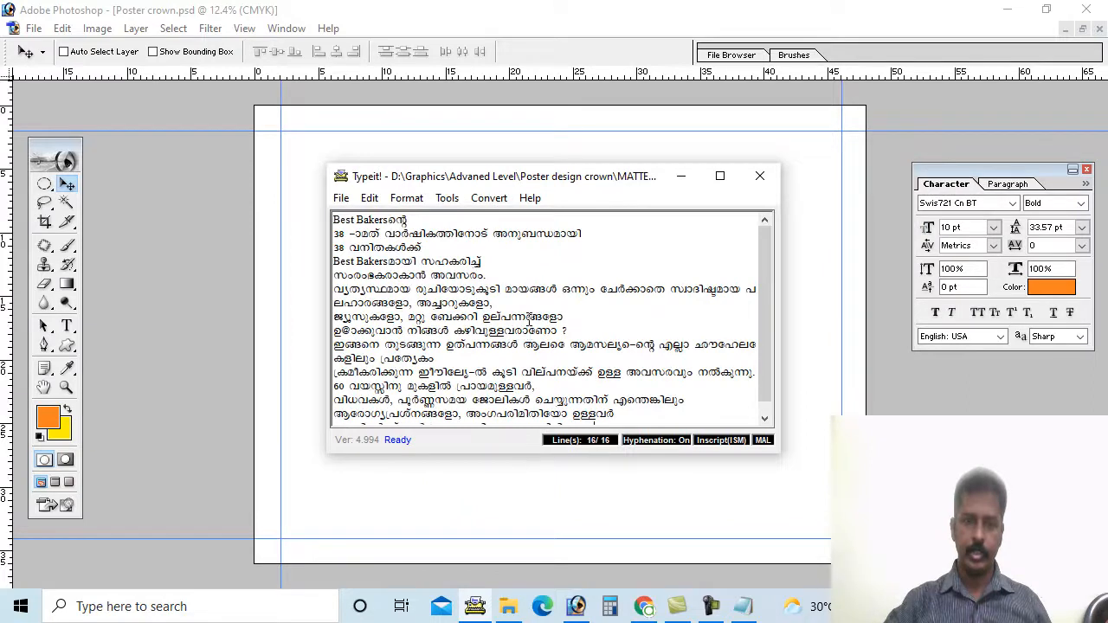
Step: Delete the name "Best Bakers" from the first line of the text
left_click_drag(386, 224, 299, 218)
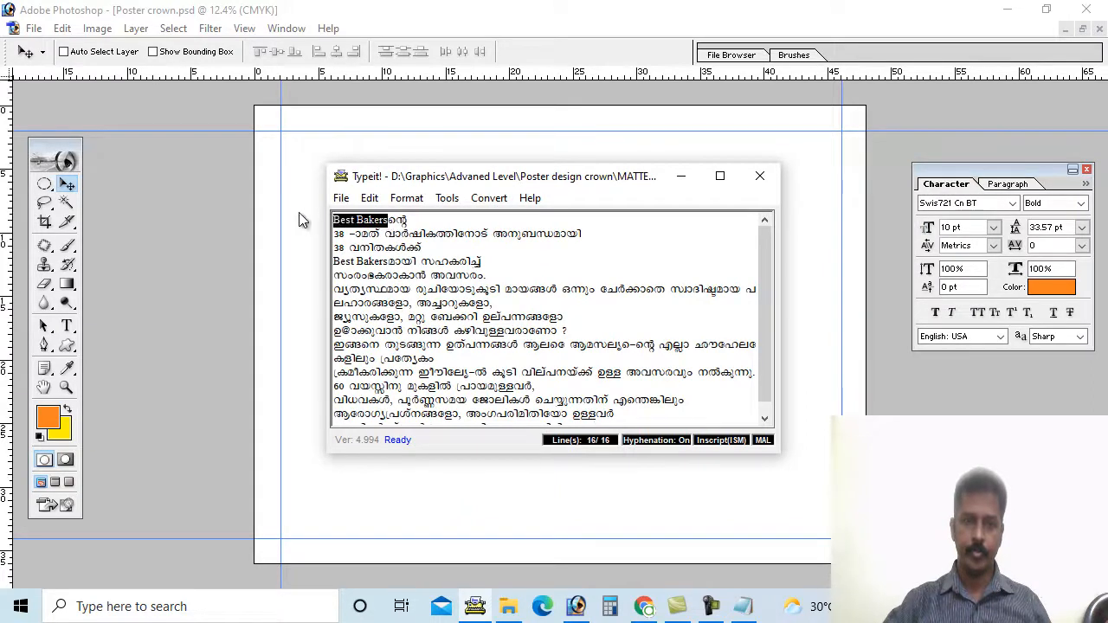
key("BackSpace")
type("ഴക്ക")
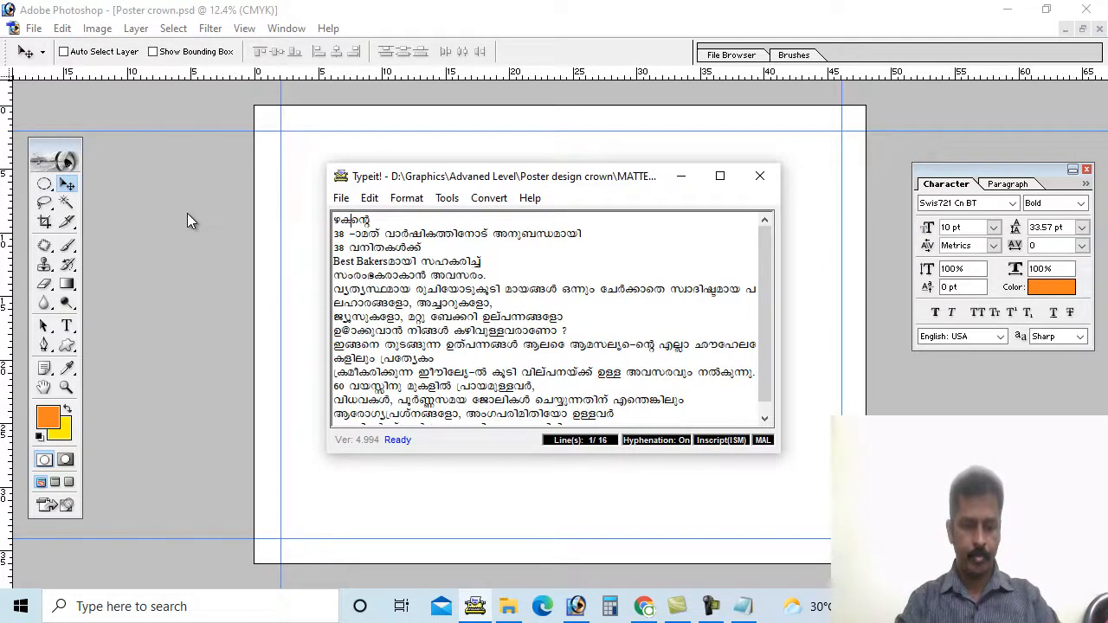
type("ാി")
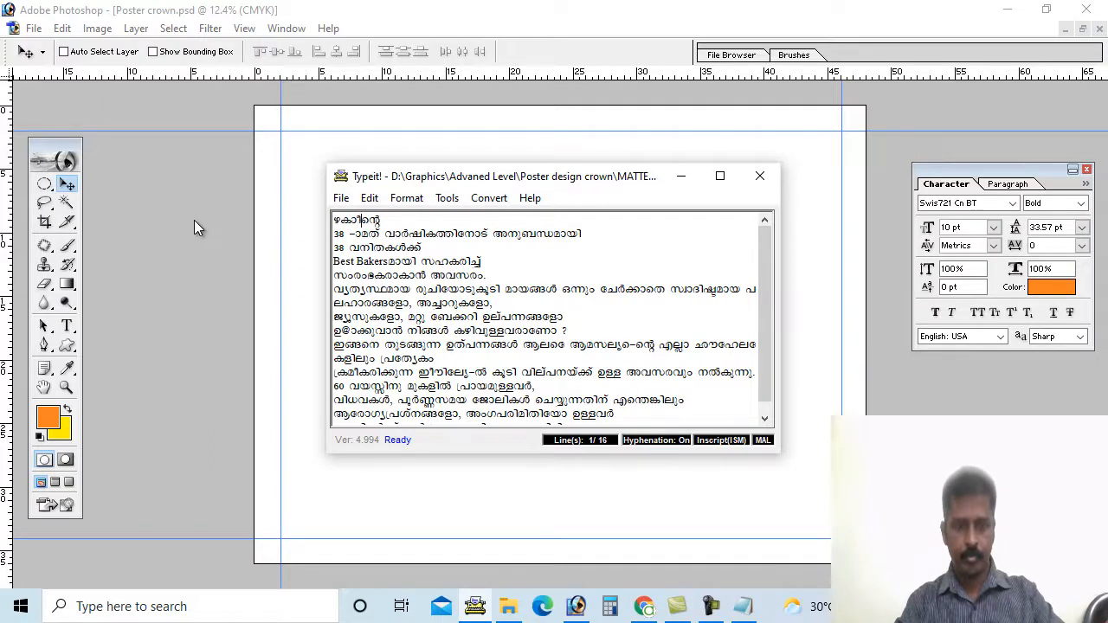
key("BackSpace")
key("BackSpace")
key("BackSpace")
key("BackSpace")
Step: Enter "Bakery B" in English at the start of the first line
key("Caps_Lock")
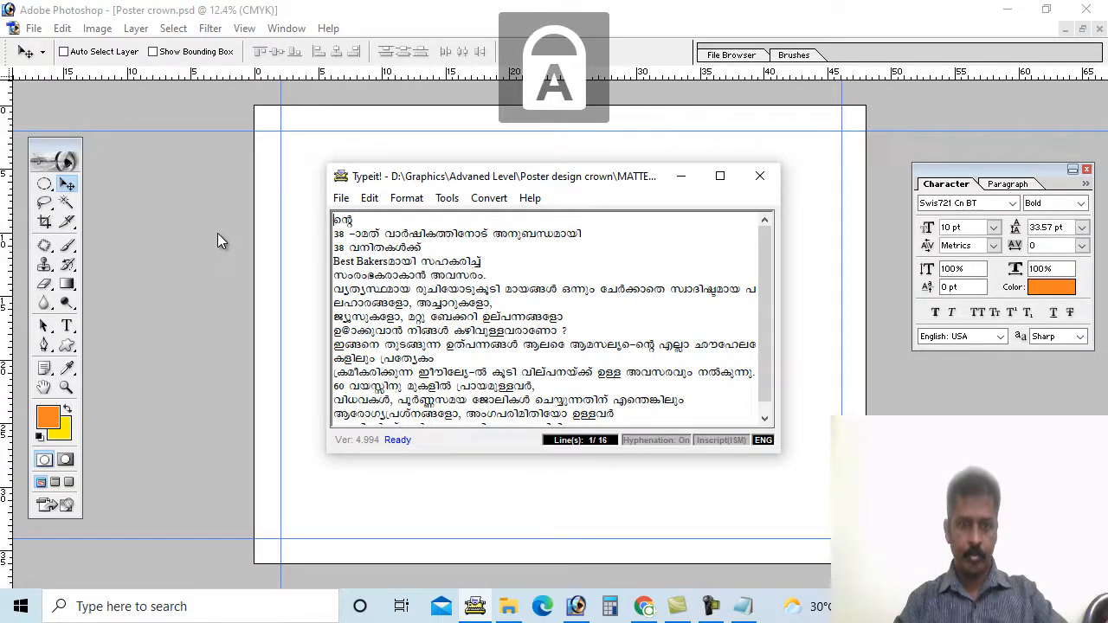
type("Baker")
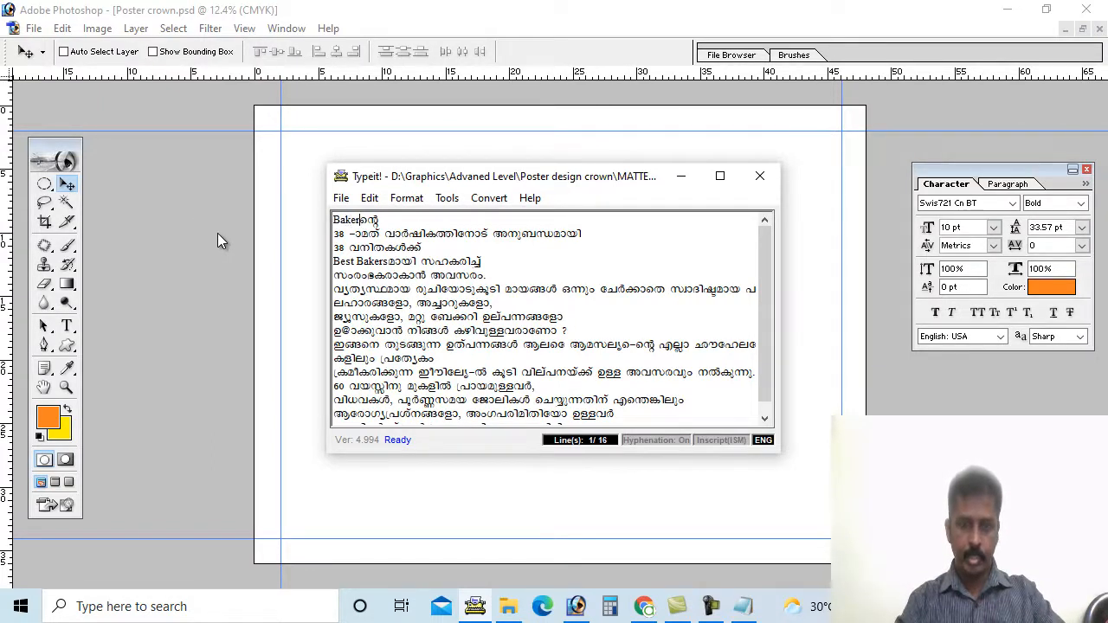
type("y B")
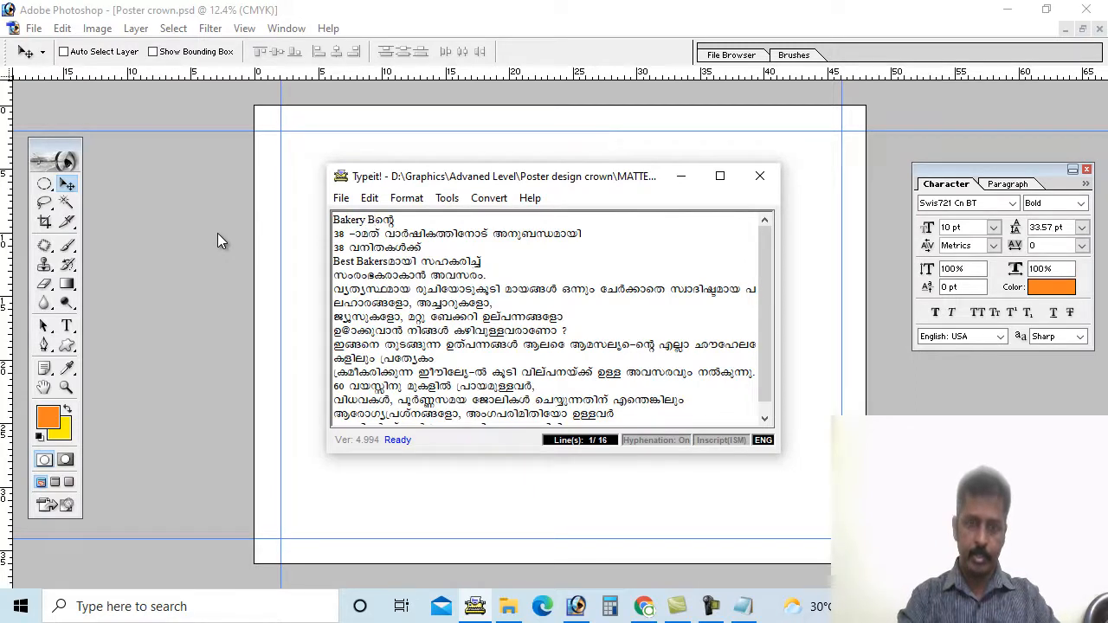
Step: Replace the Malayalam suffix after "Bakery B" in the first line with "യുടെ" and copy the name "Bakery B"
key("shift+Right")
key("shift+Right")
key("shift+Right")
key("shift+Right")
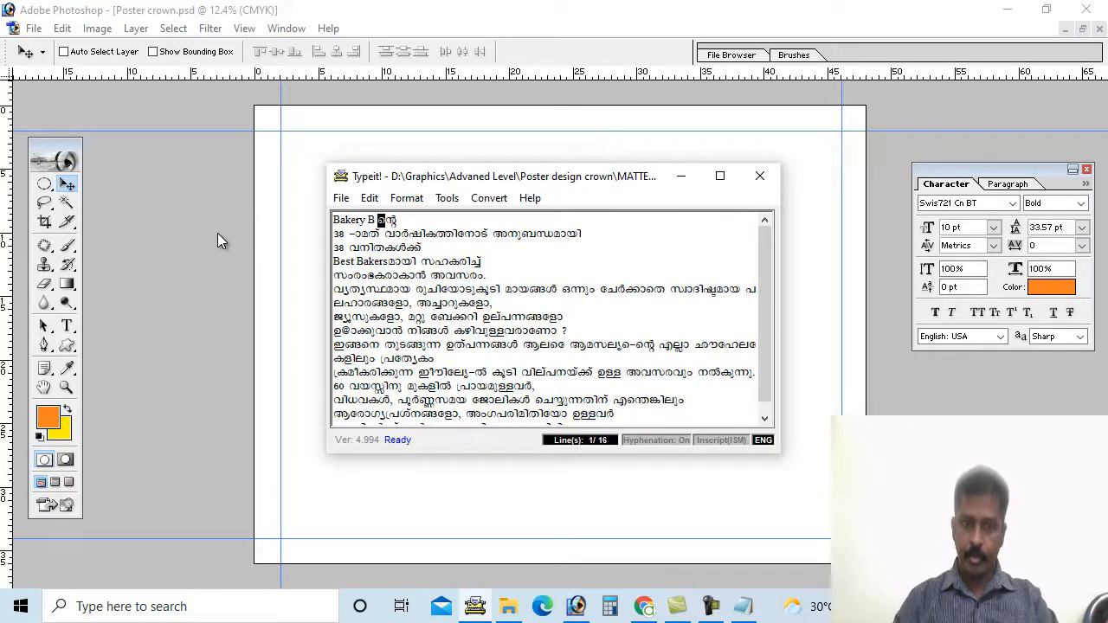
type("/g'z")
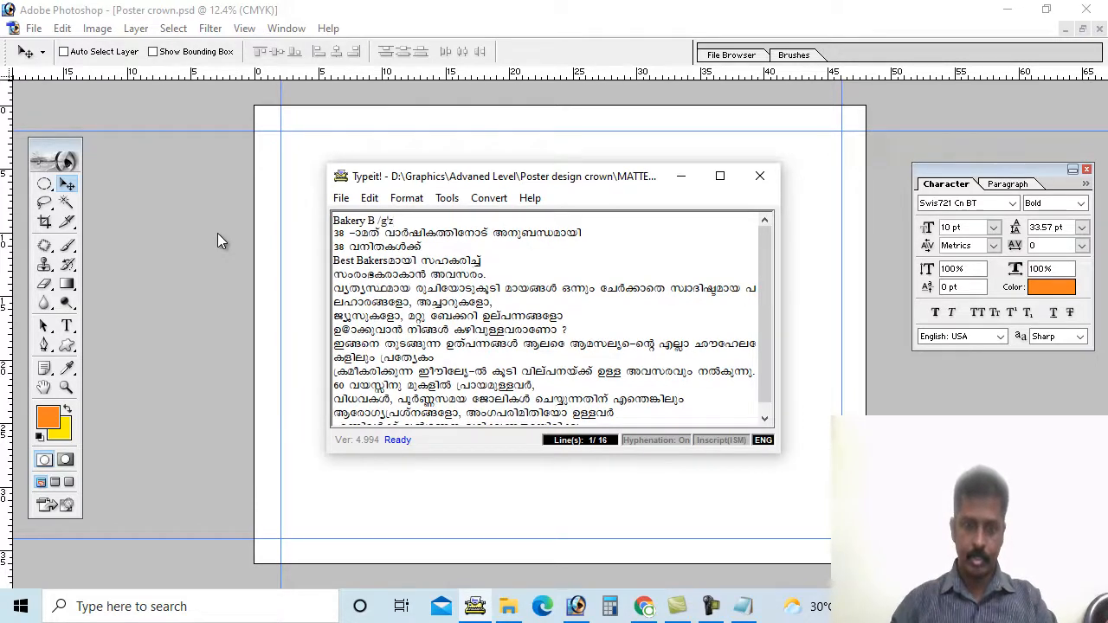
key("BackSpace")
key("BackSpace")
key("Caps_Lock")
key("BackSpace")
key("BackSpace")
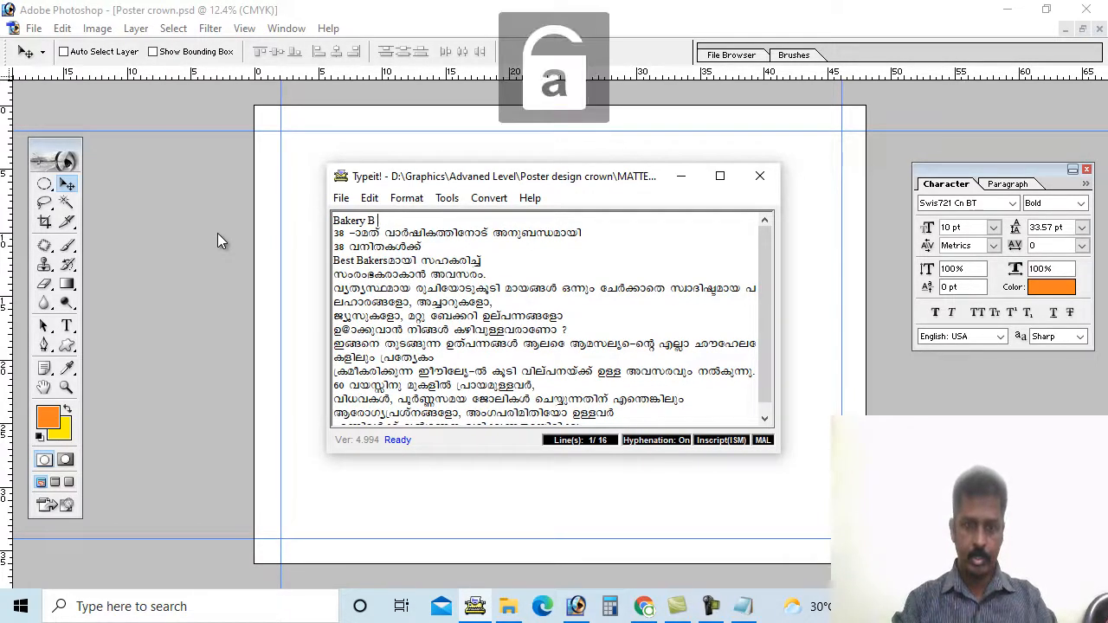
type("യ")
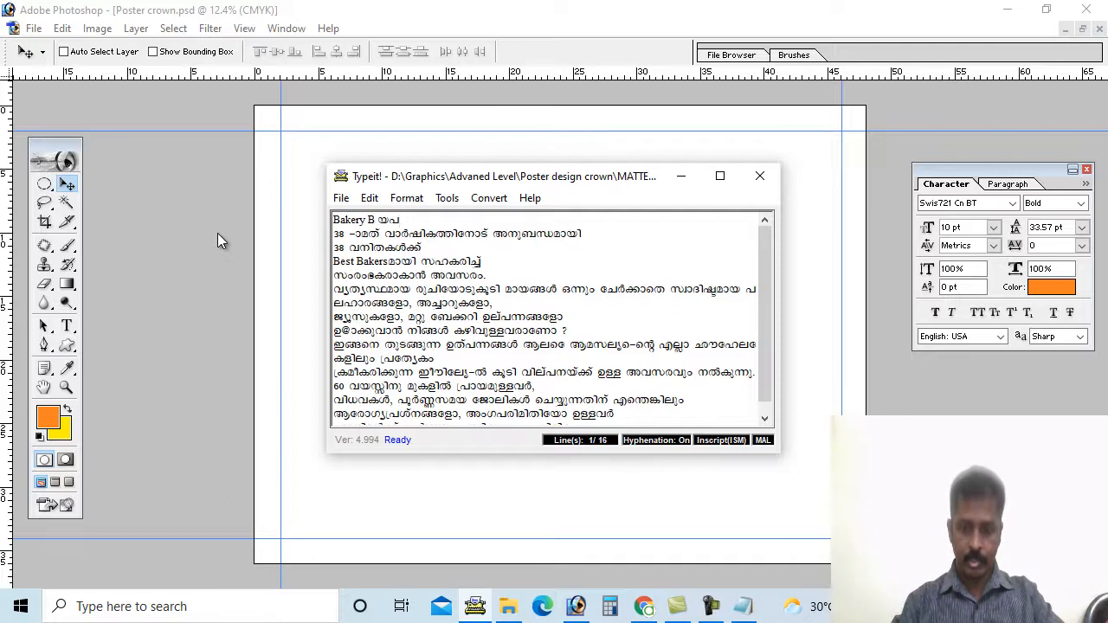
type("ുടെ")
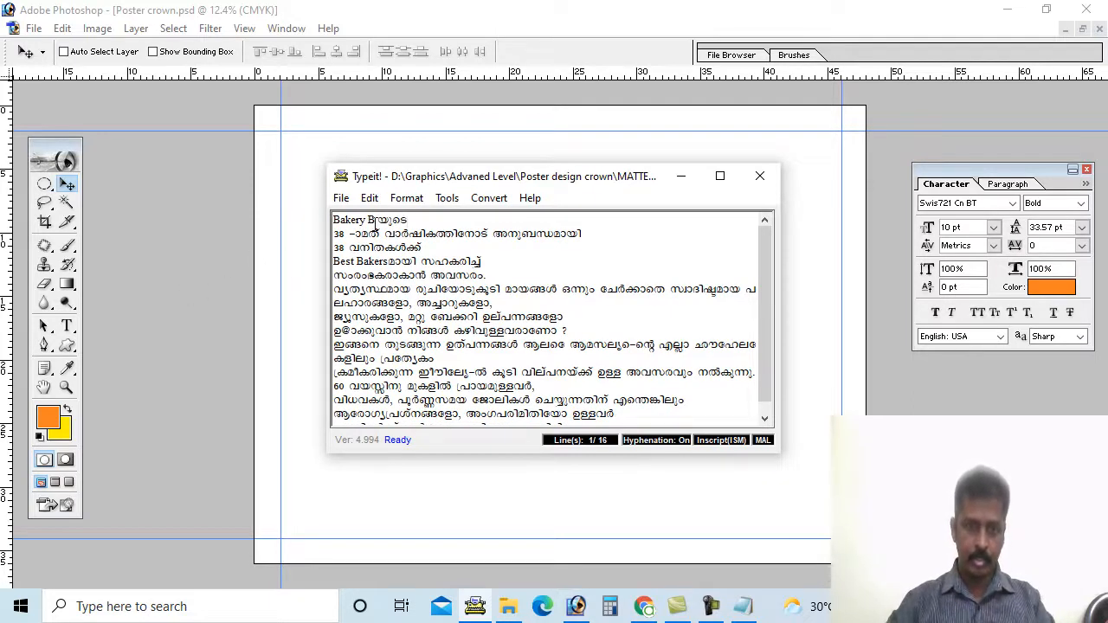
left_click_drag(374, 221, 298, 215)
key("ctrl+c")
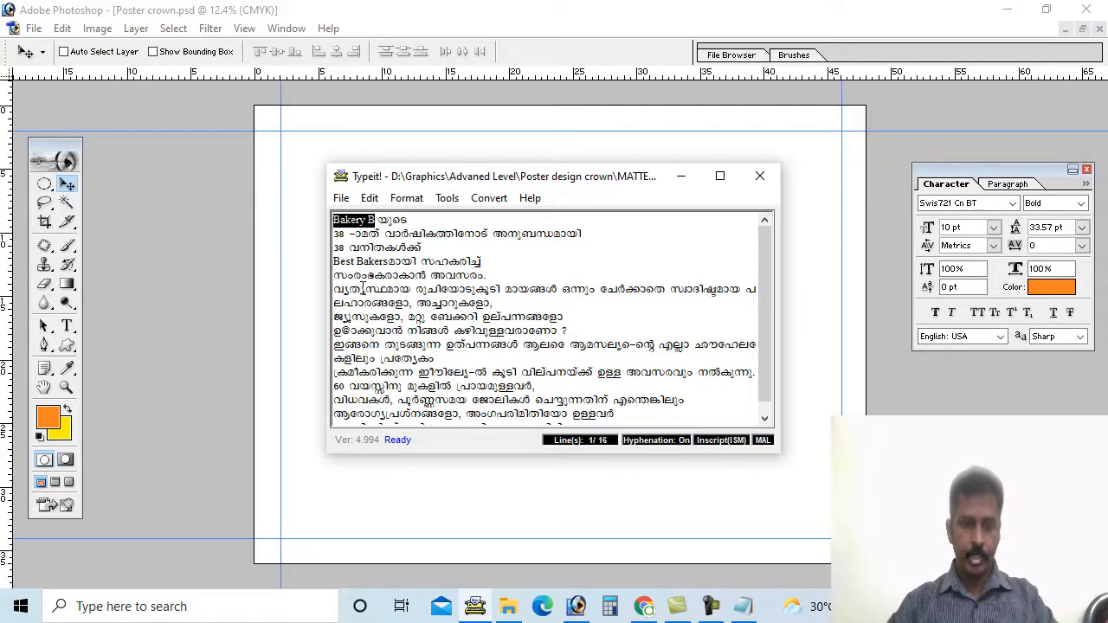
Step: Change the number 38 to 40 at the start of both the second and third lines
double_click(345, 234)
key("Left")
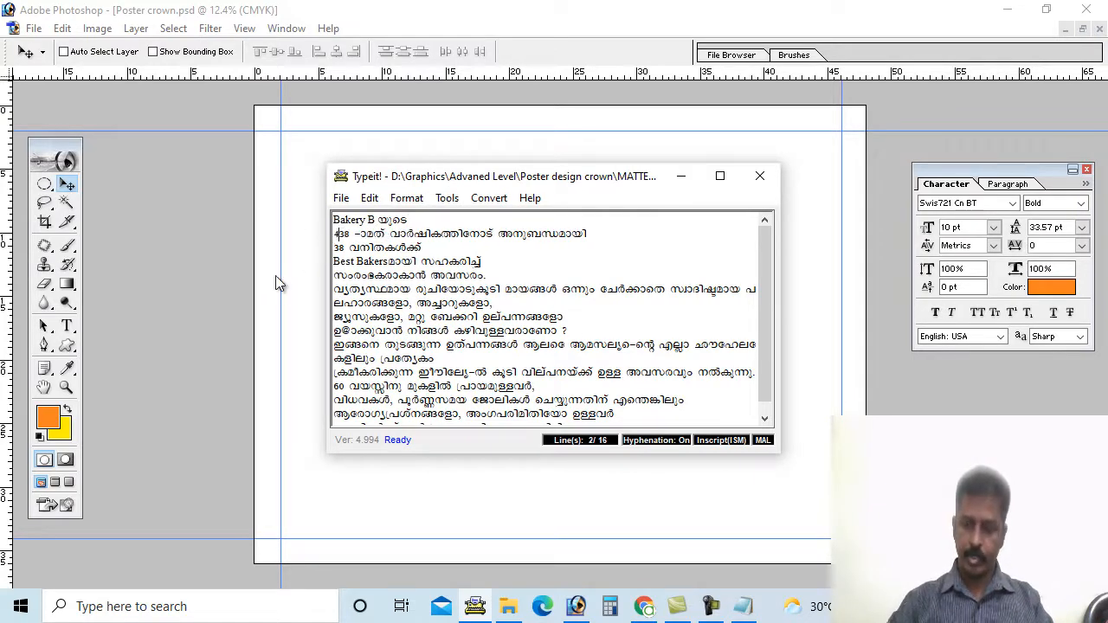
type("40")
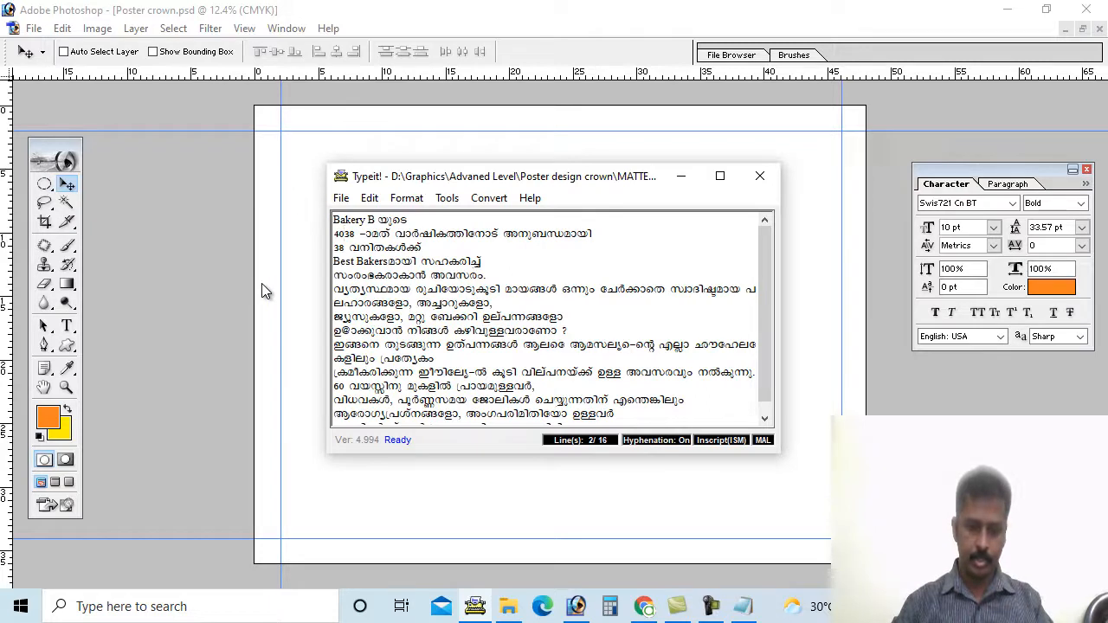
key("shift+Right")
key("shift+Right")
key("Delete")
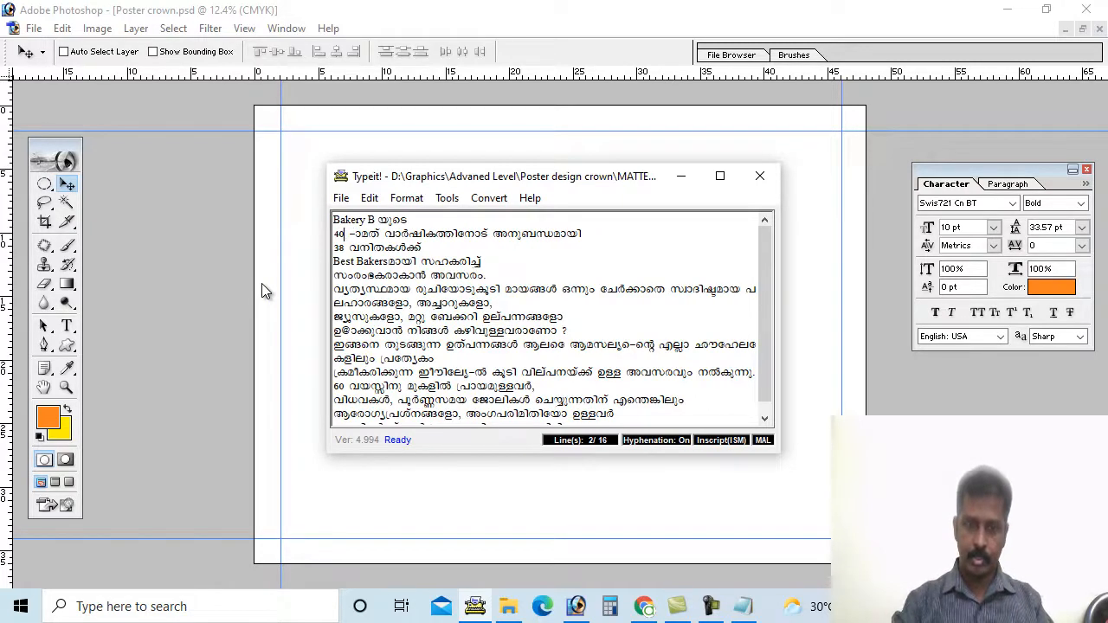
left_click(338, 250)
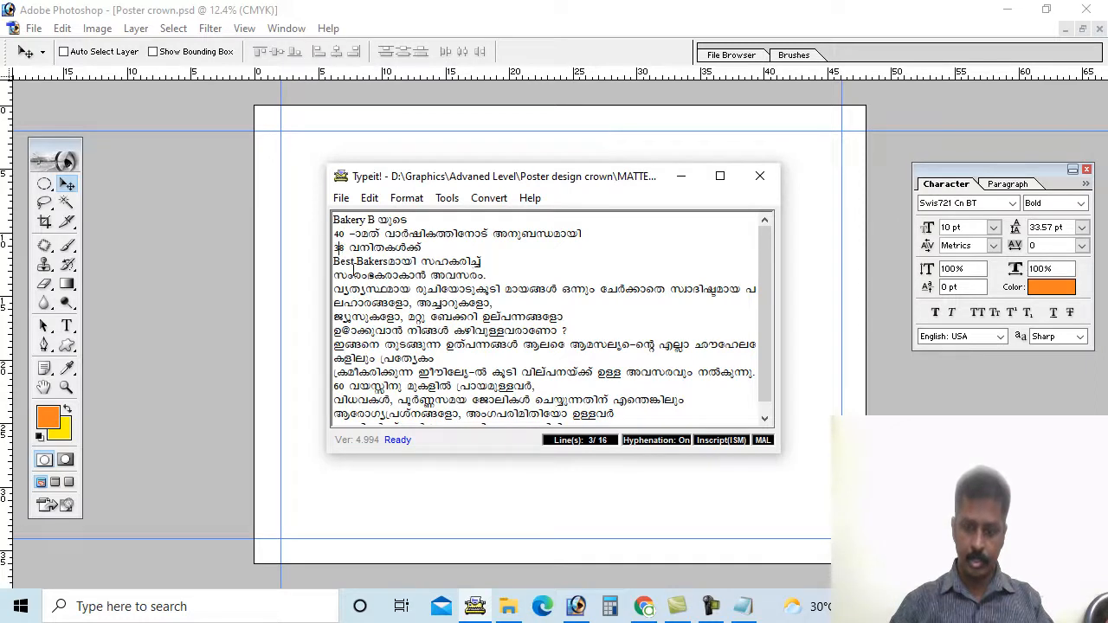
key("BackSpace")
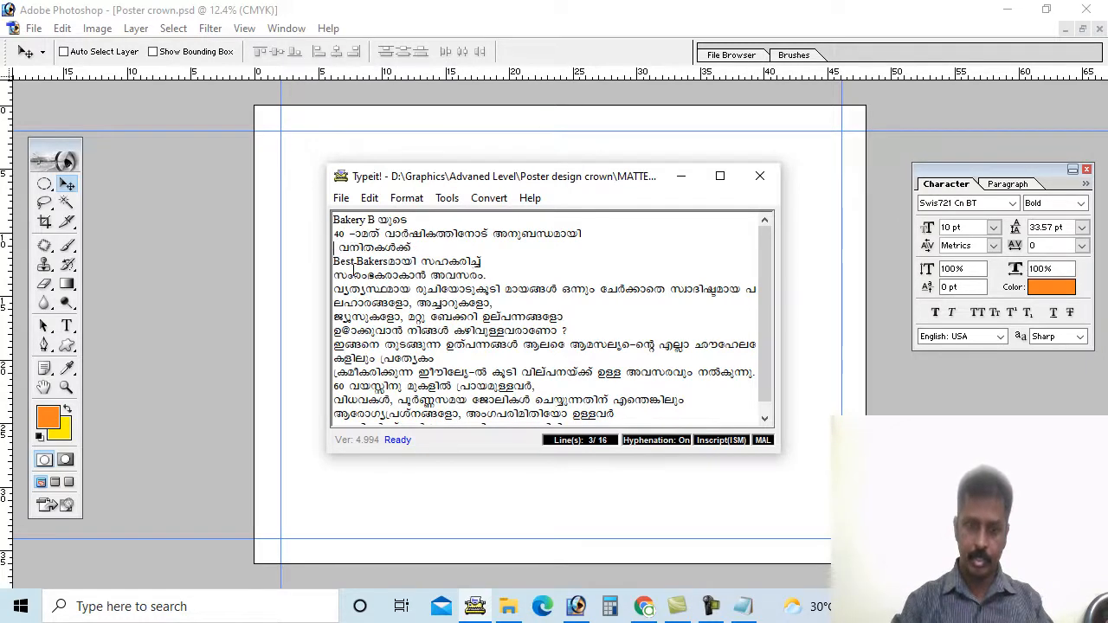
type("40")
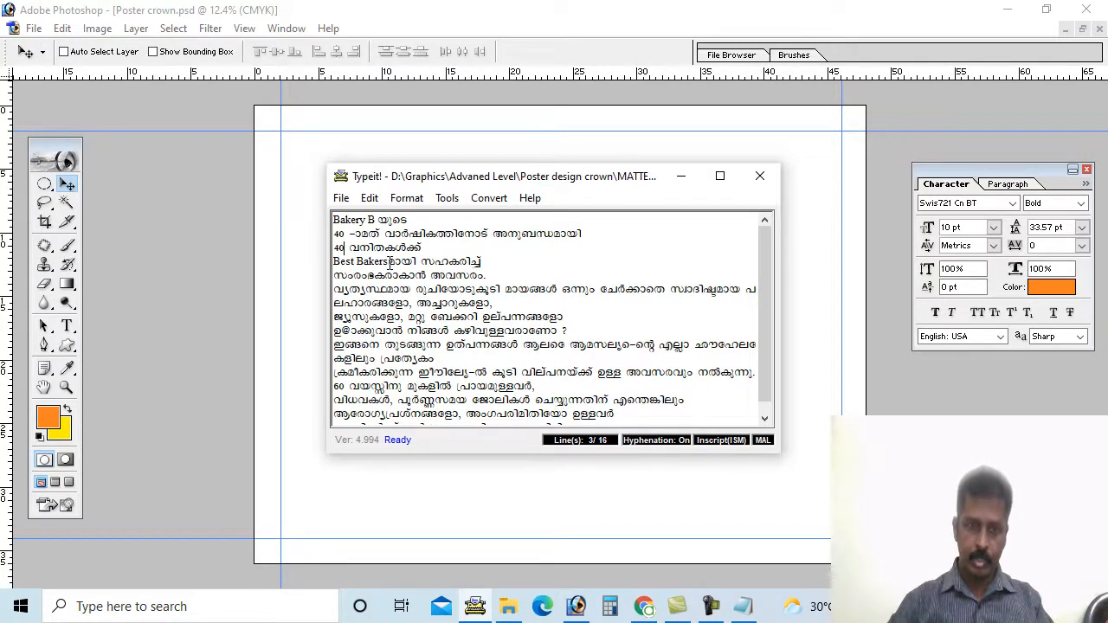
Step: Replace "Best Bakers" in the fourth line with the copied "Bakery B" and add "യു" before "മായി"
left_click_drag(388, 261, 333, 261)
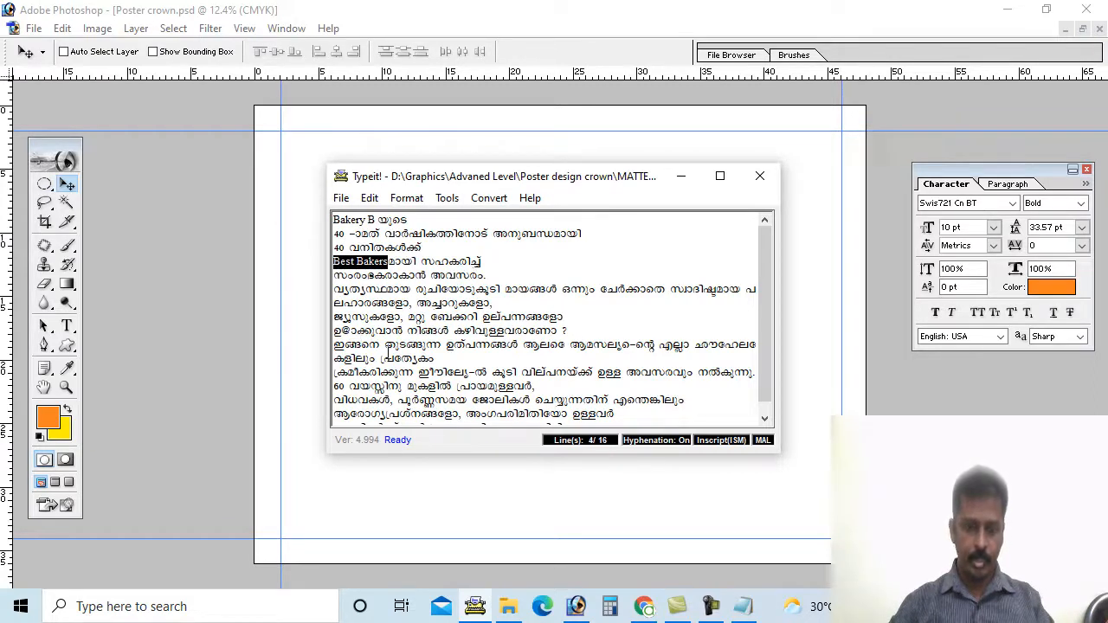
key("Delete")
key("ctrl+v")
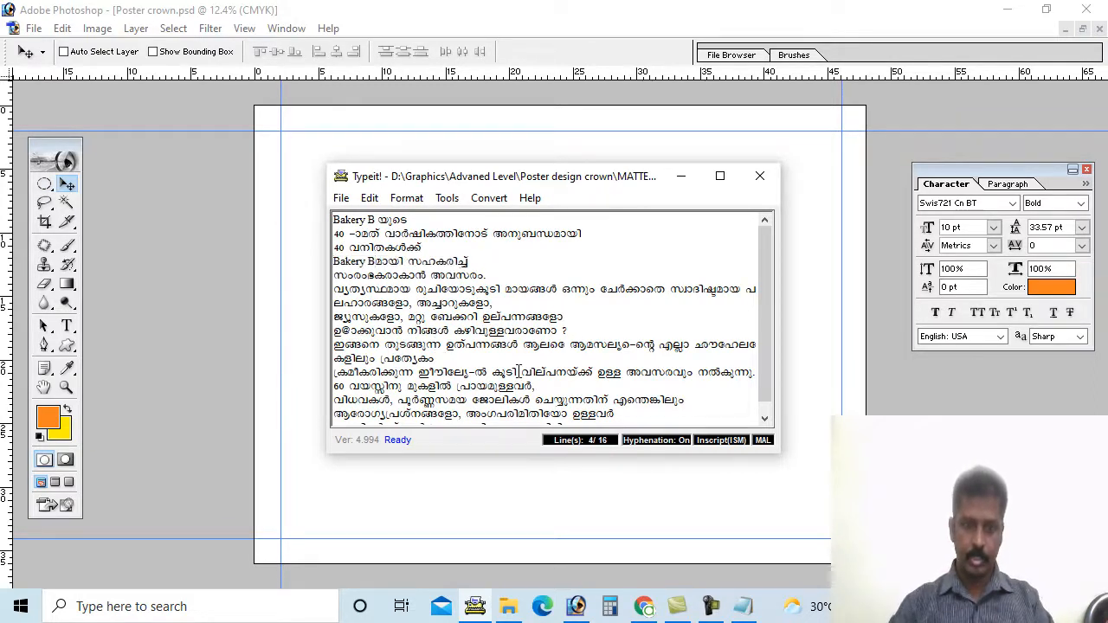
type("യ")
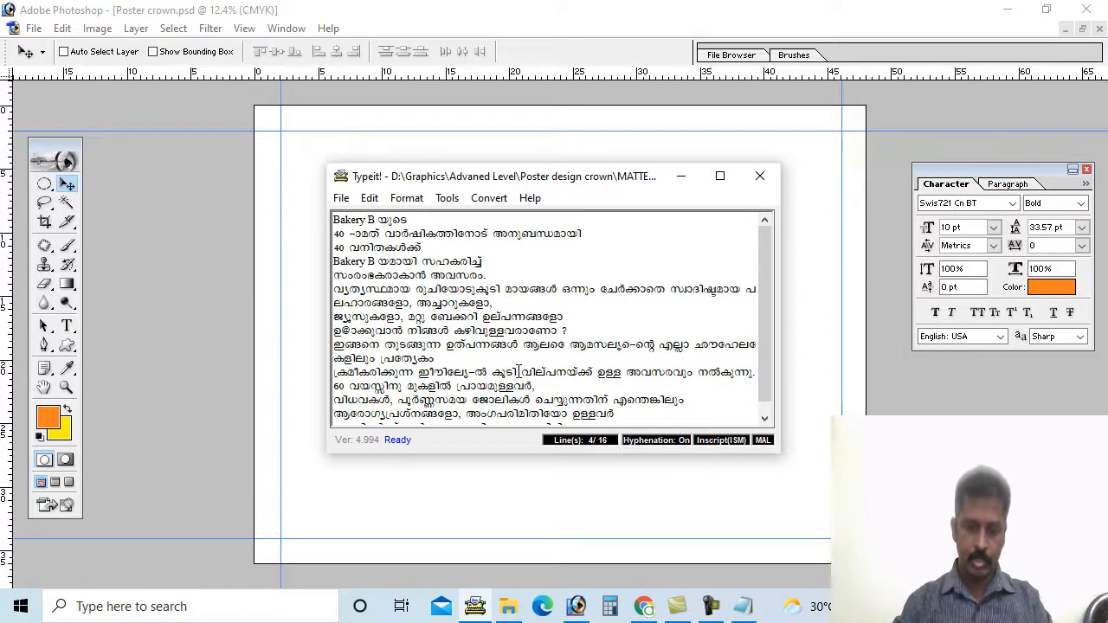
type("ു")
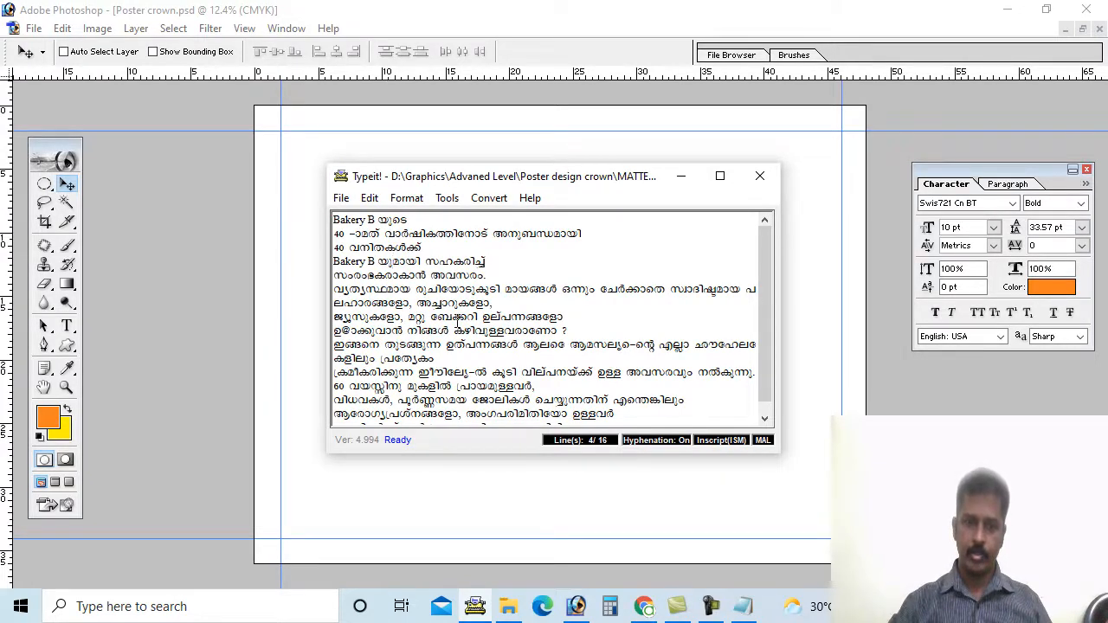
Step: Change the font type of the garbled word before "-ൽ" in the twelfth line to English so it reads "Counter"
left_click_drag(417, 372, 464, 374)
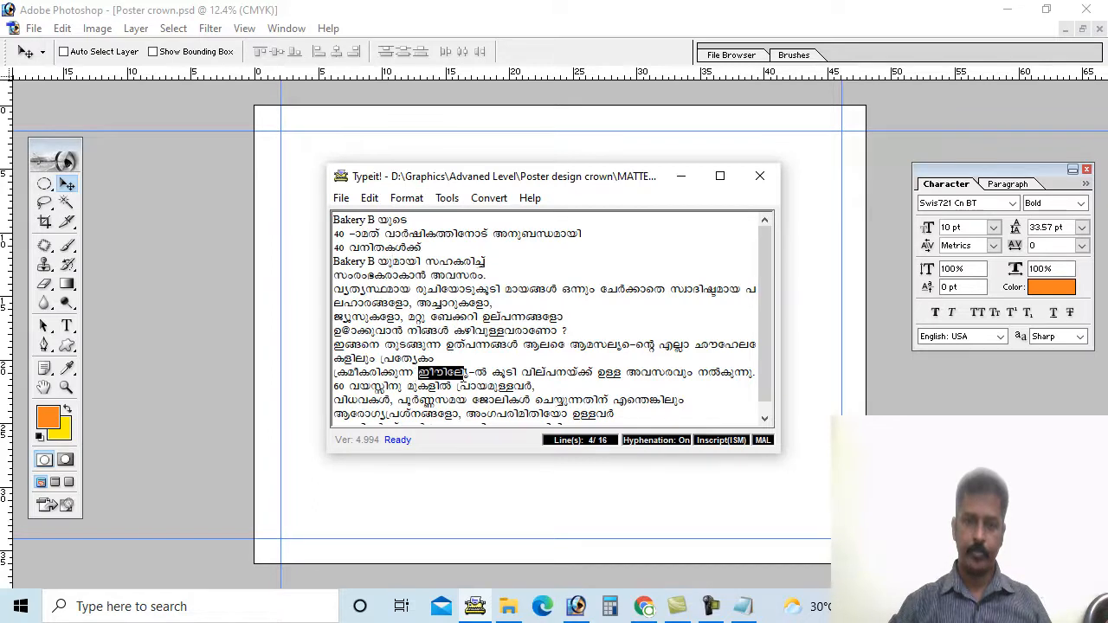
left_click(406, 198)
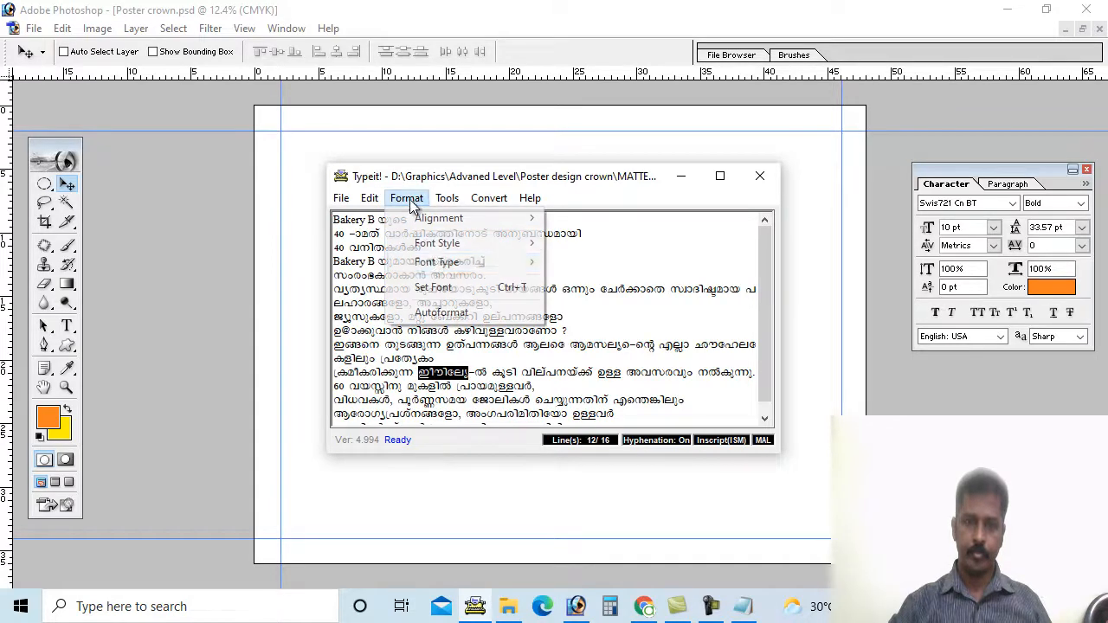
mouse_move(446, 262)
left_click(579, 264)
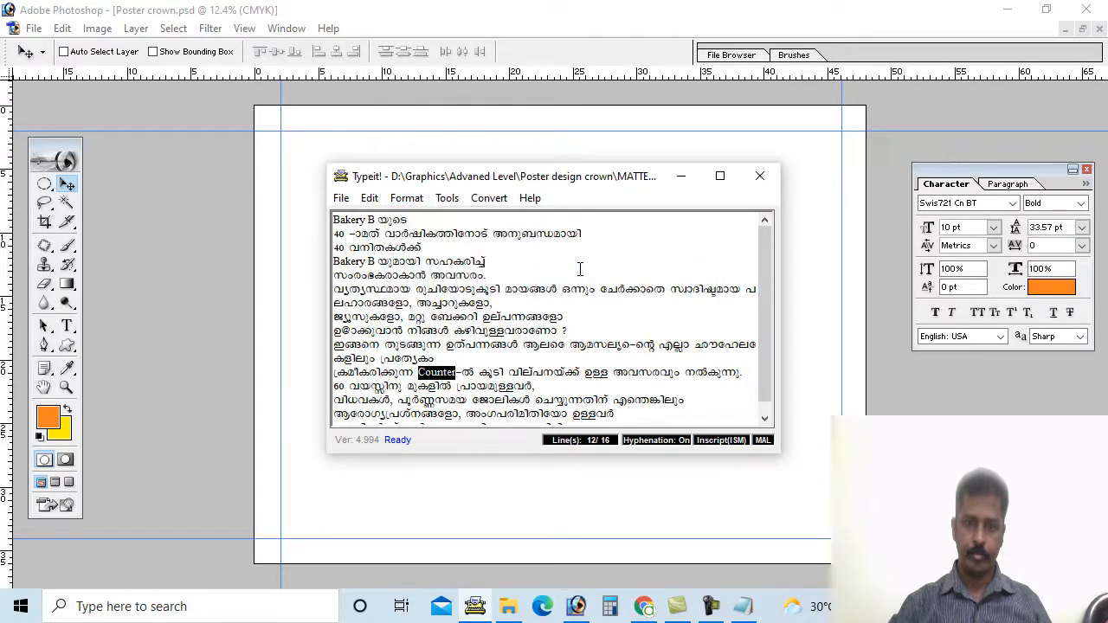
key("Right")
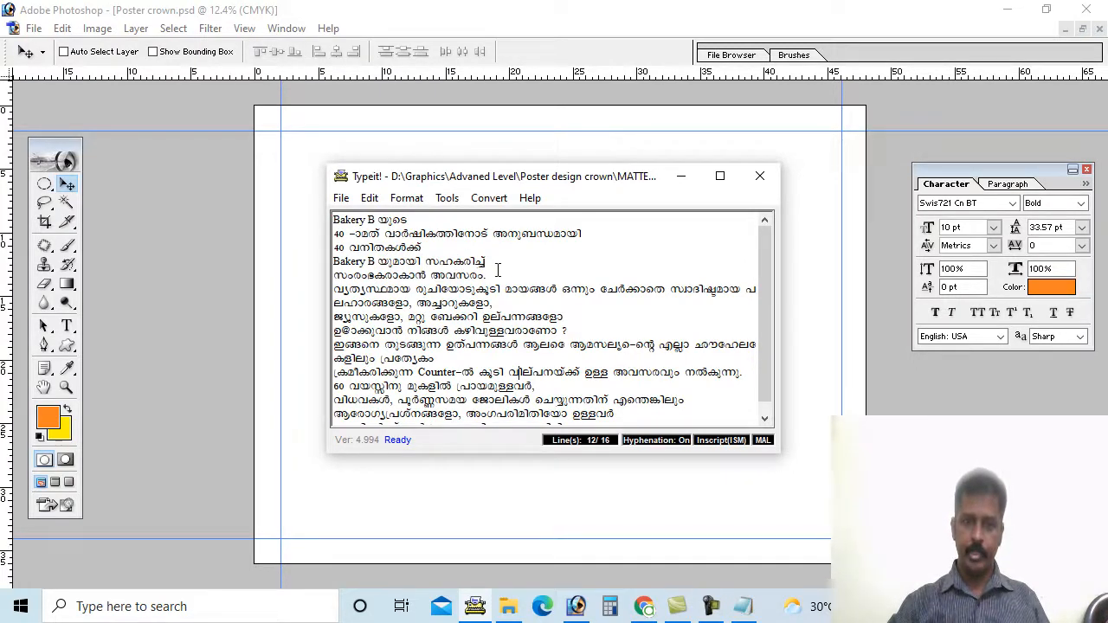
Step: Copy the first five lines of text, switch to Photoshop and paste them as a text layer in the poster's upper half
left_click_drag(492, 275, 333, 220)
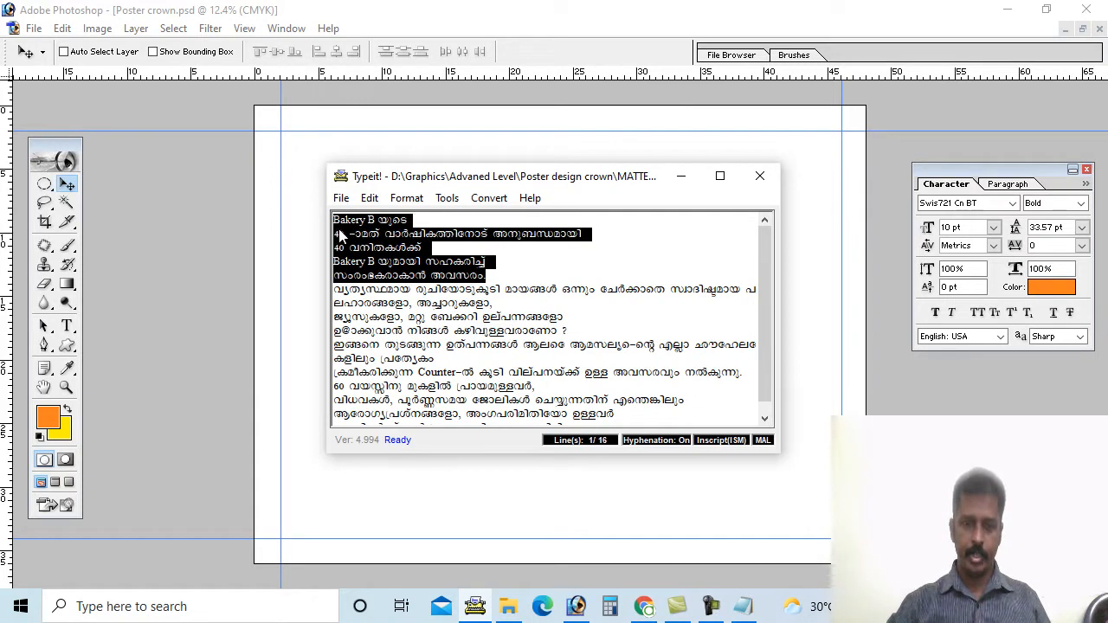
left_click(680, 176)
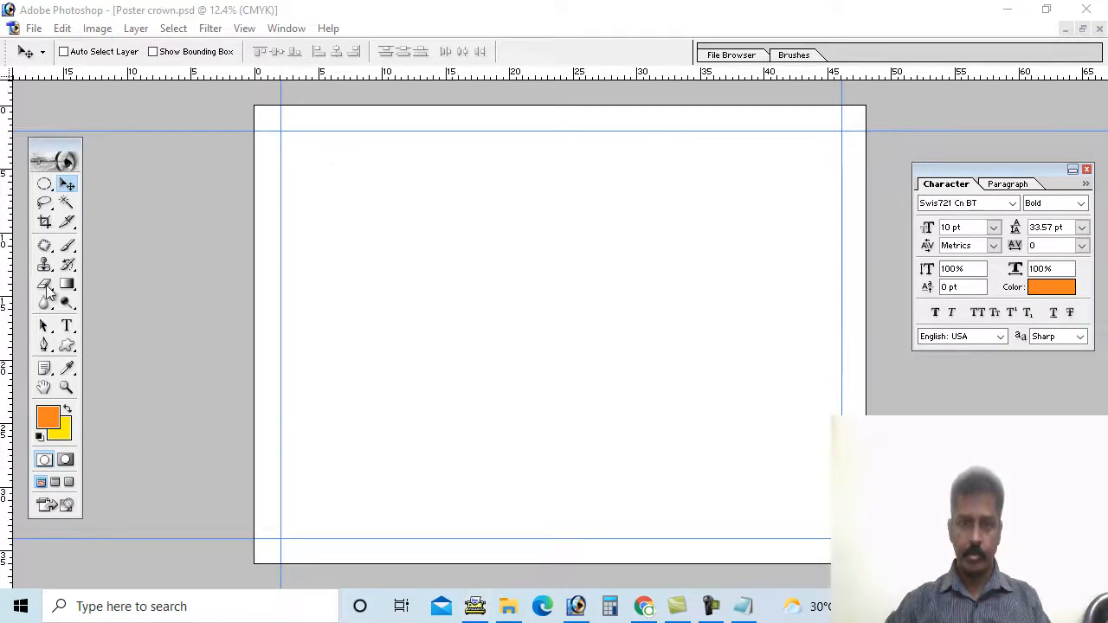
left_click(67, 325)
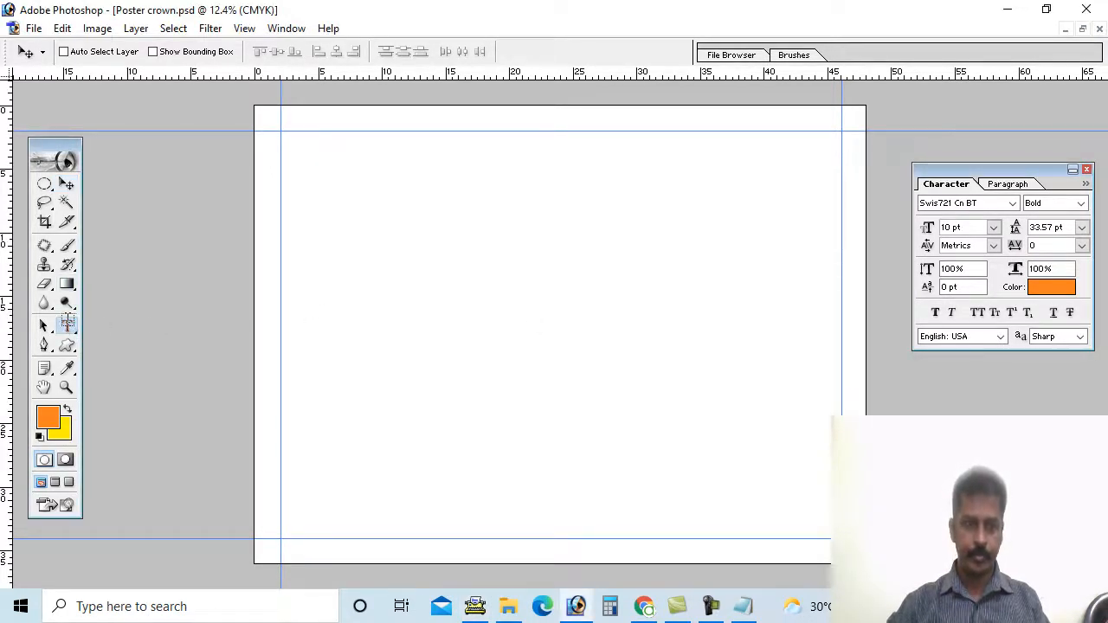
left_click(602, 268)
key("ctrl+v")
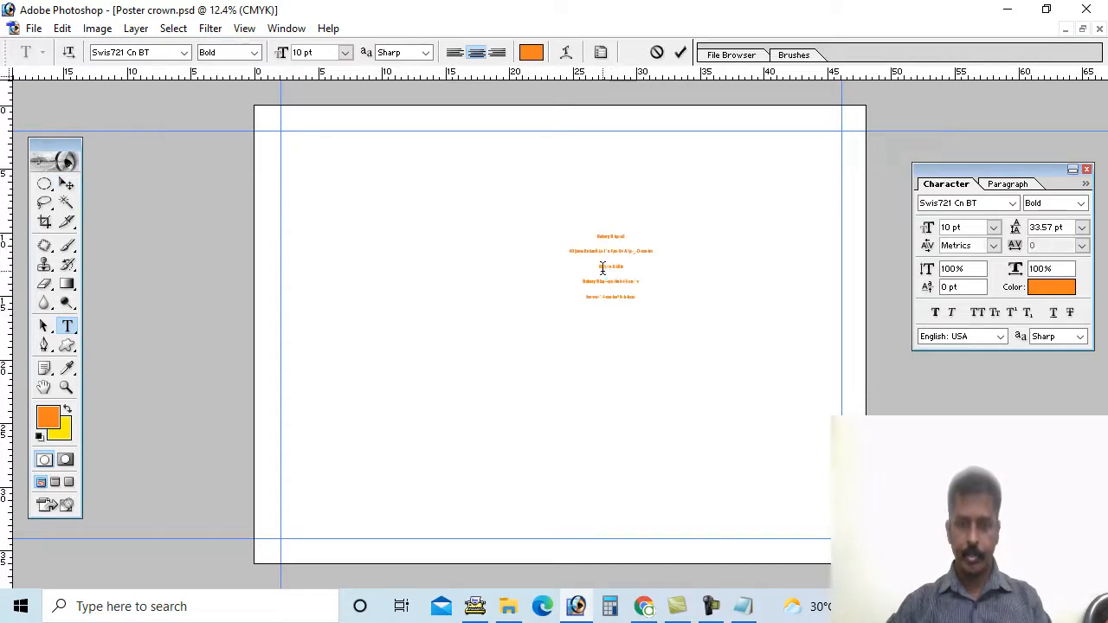
left_click(66, 182)
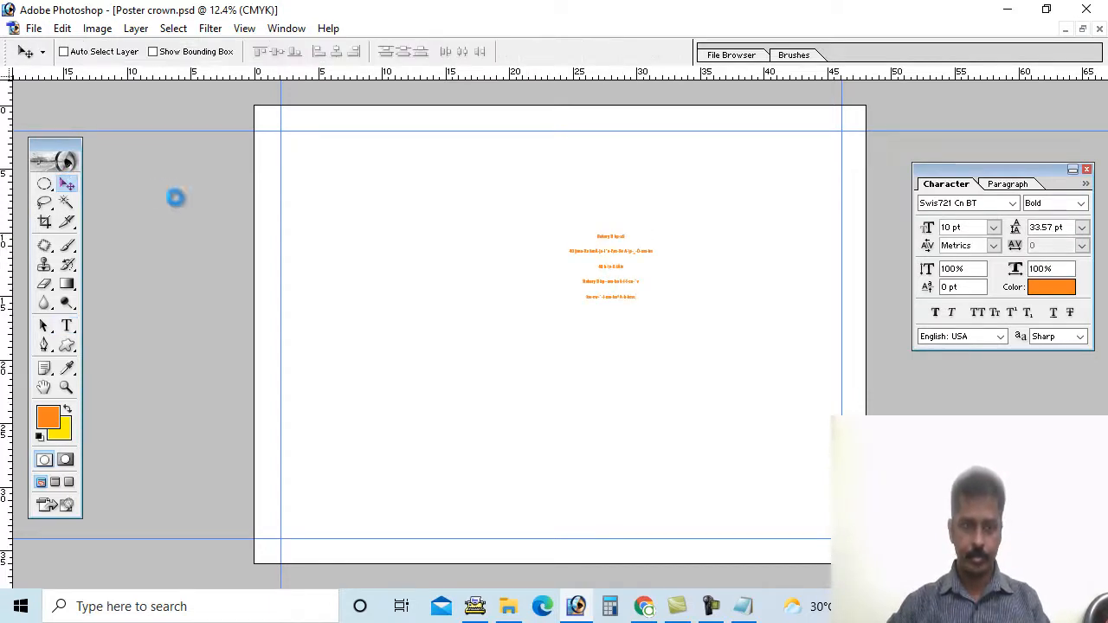
Step: Scale the pasted text block proportionally to about 265%
key("ctrl+t")
left_click_drag(651, 235, 739, 215)
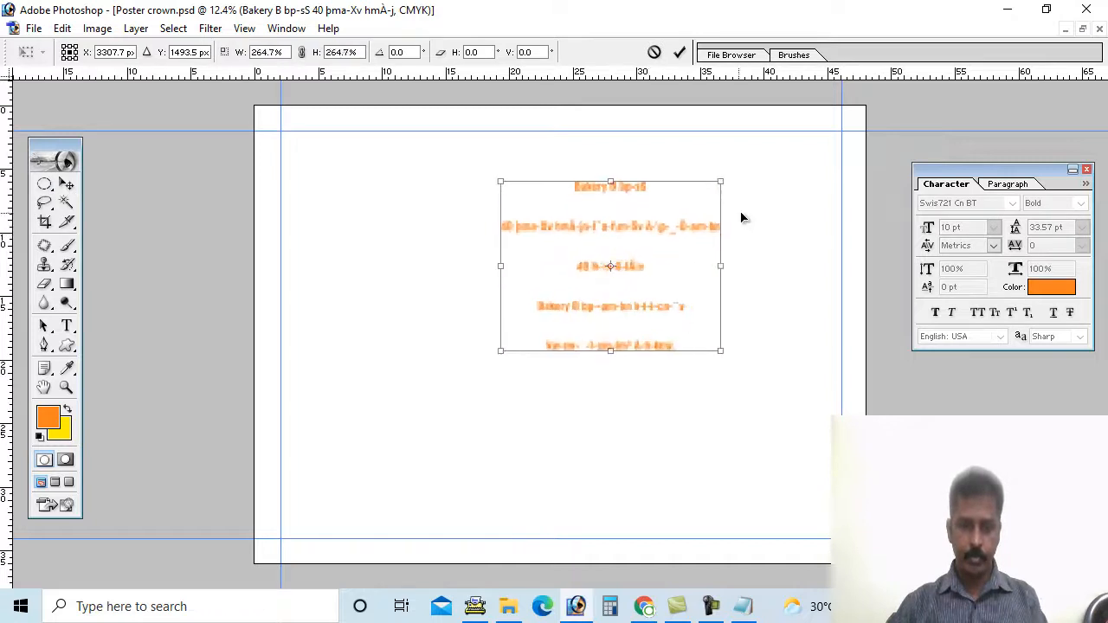
double_click(688, 225)
Step: Set the font of the whole pasted text block to KOVeerankuttyML
left_click(987, 205)
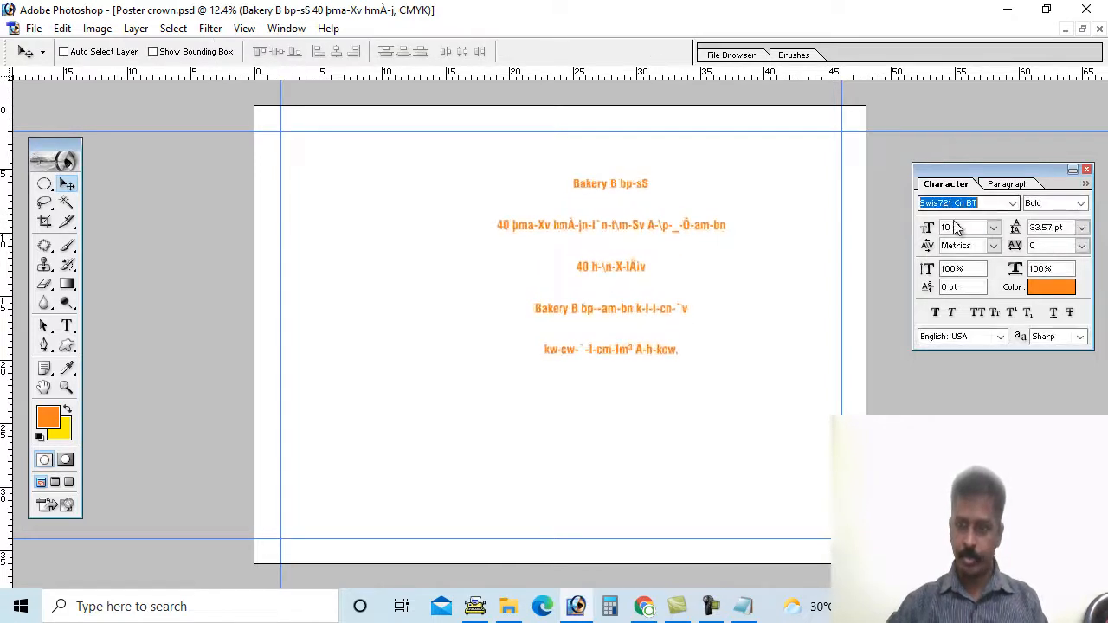
type("KOVKMLBRH")
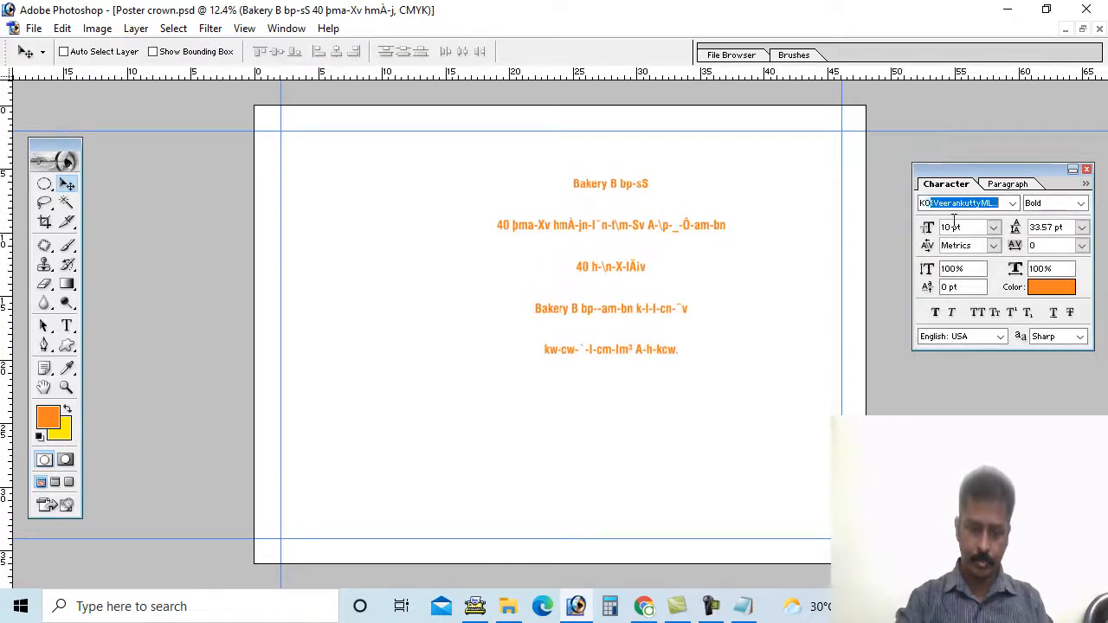
key("Return")
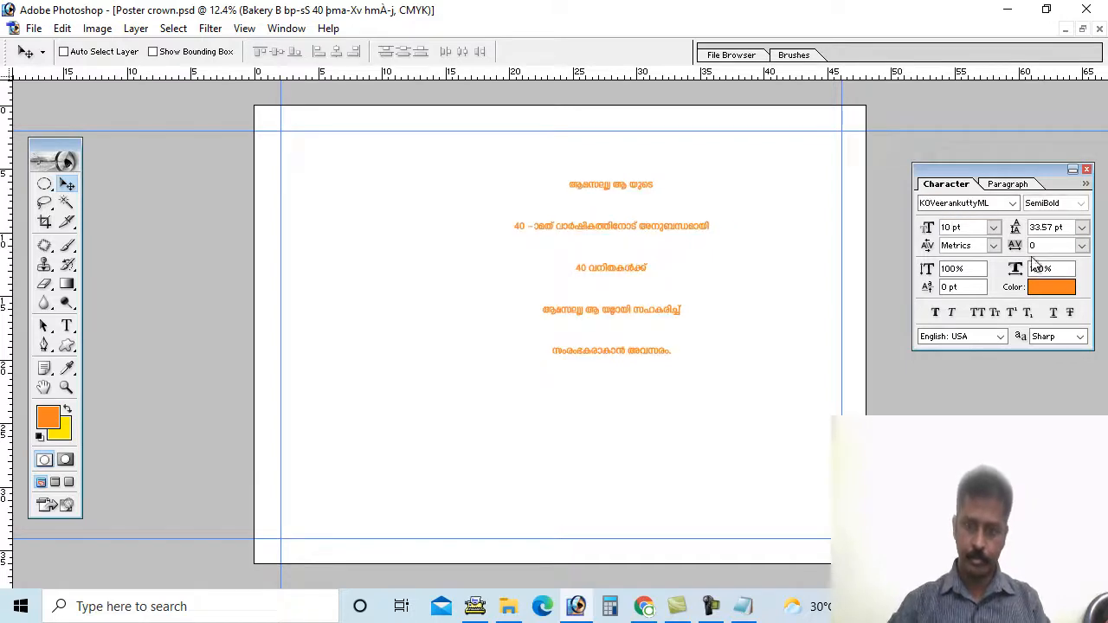
Step: Set the text block's colour to black with C 0, M 0, Y 0 and K 100
left_click(1059, 287)
key("Tab")
type("0")
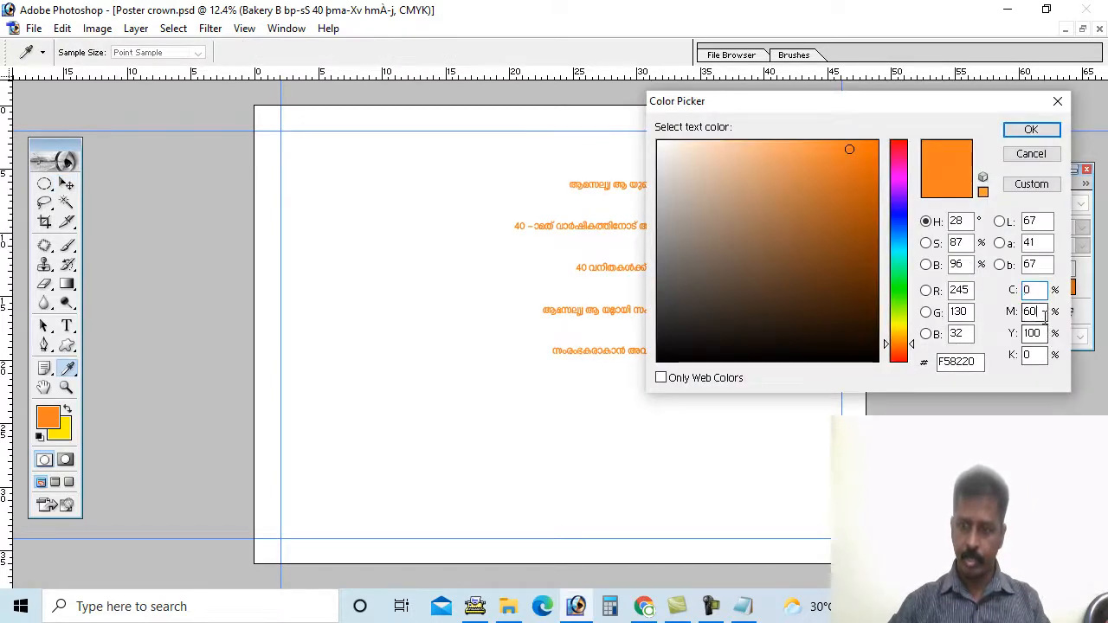
key("Tab")
type("0")
key("Tab")
type("100")
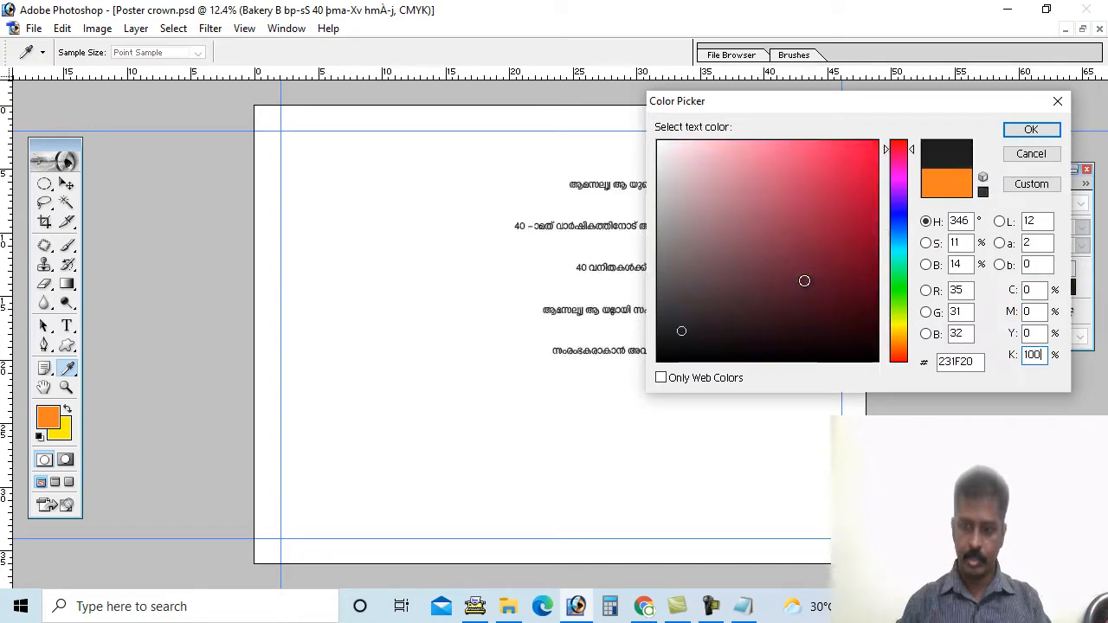
key("Return")
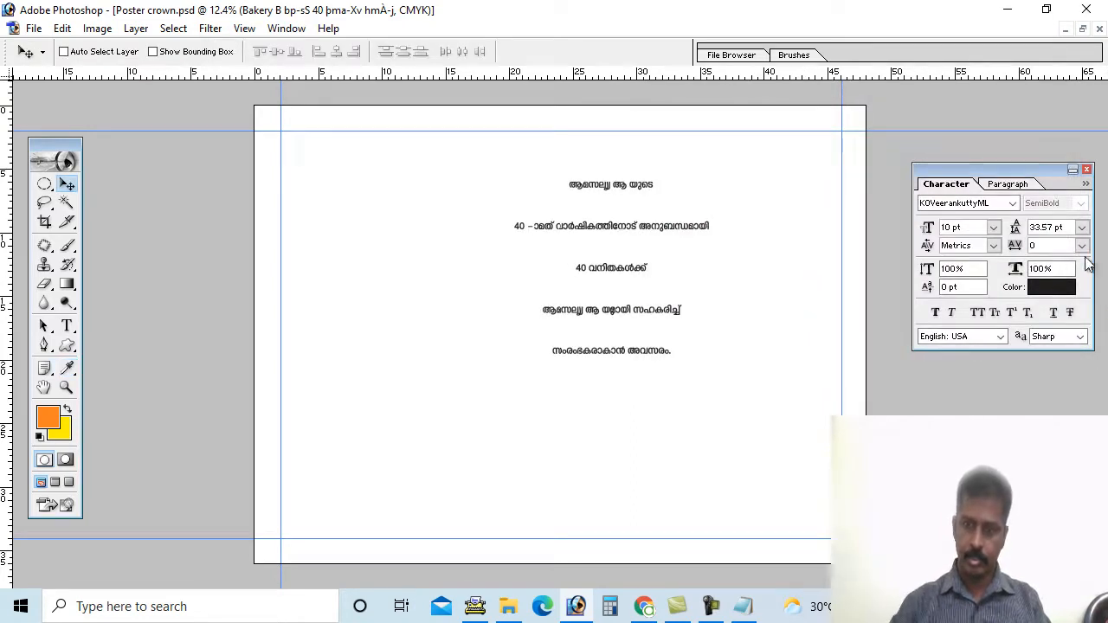
Step: Try leading values of 12 pt and 20 pt on the text block and settle on 30 pt
double_click(1051, 227)
type("12")
key("Return")
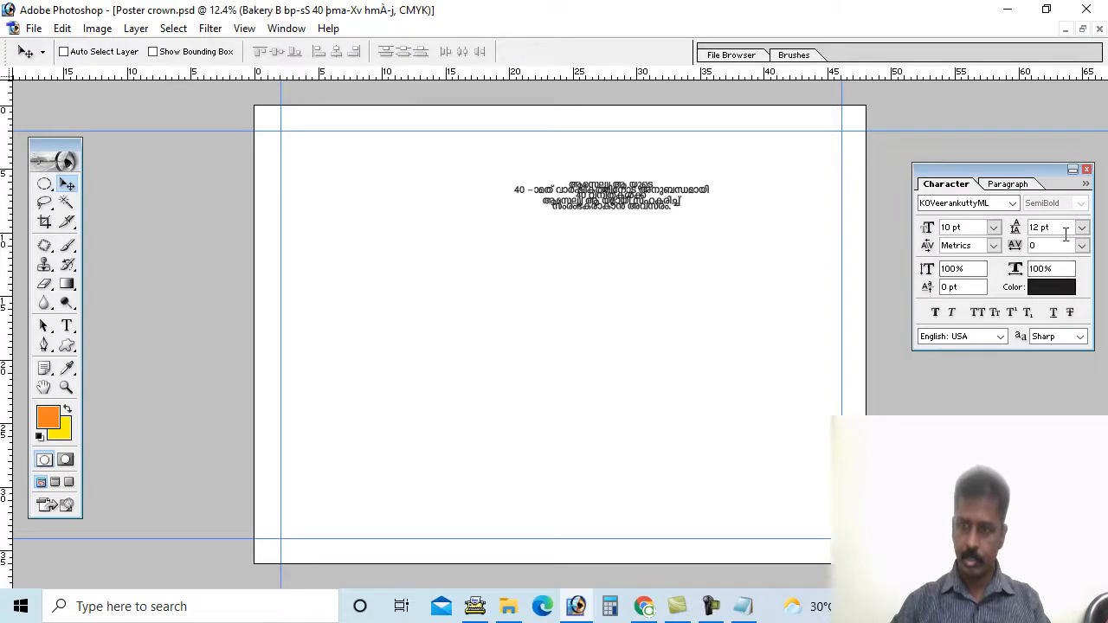
type("20")
key("Return")
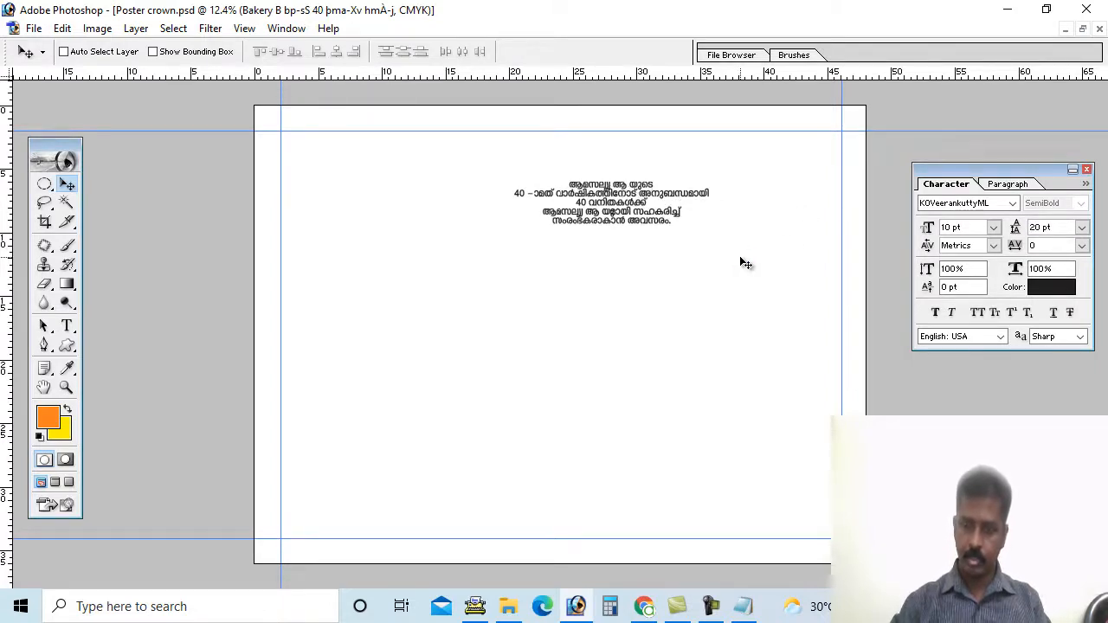
left_click(1048, 227)
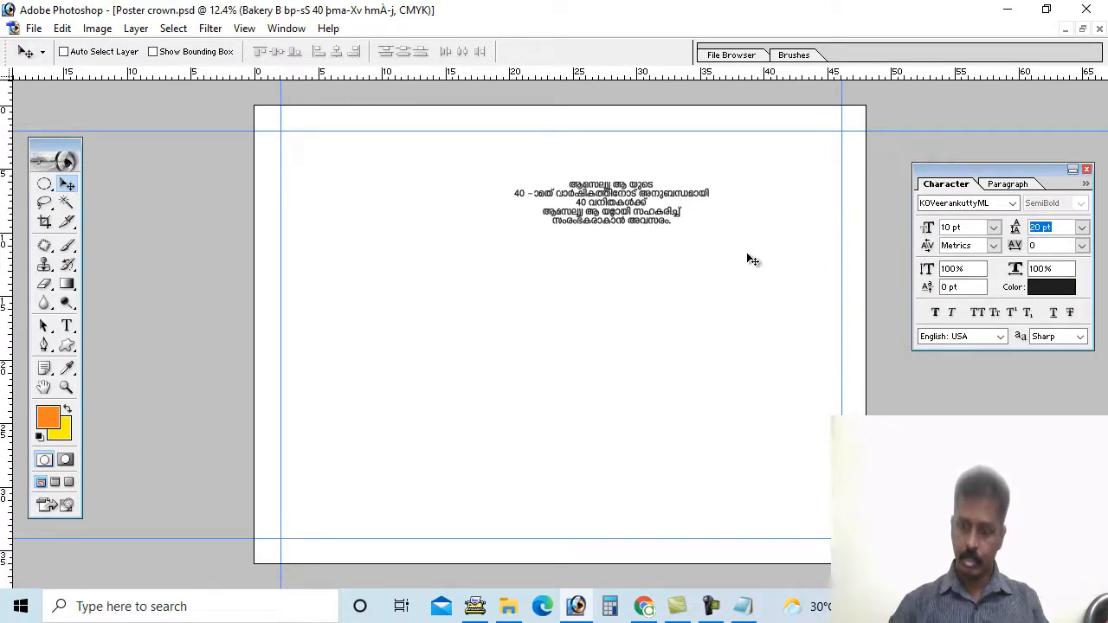
type("30")
key("Return")
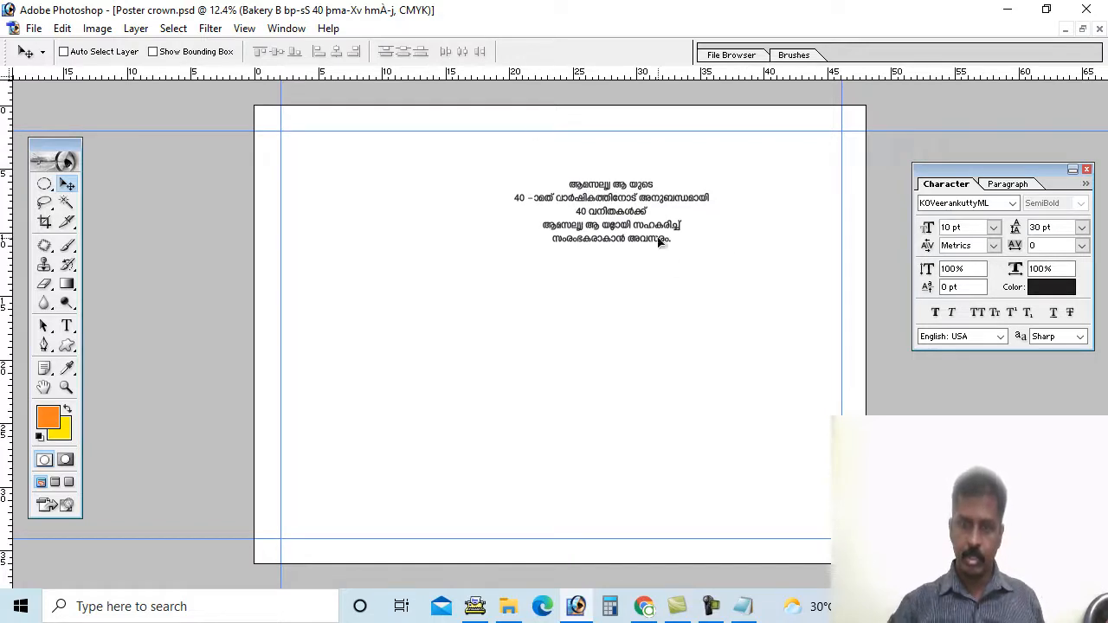
Step: Change the font of the bakery name "Bakery B" in the text block's first line to Times New Roman P
left_click(68, 326)
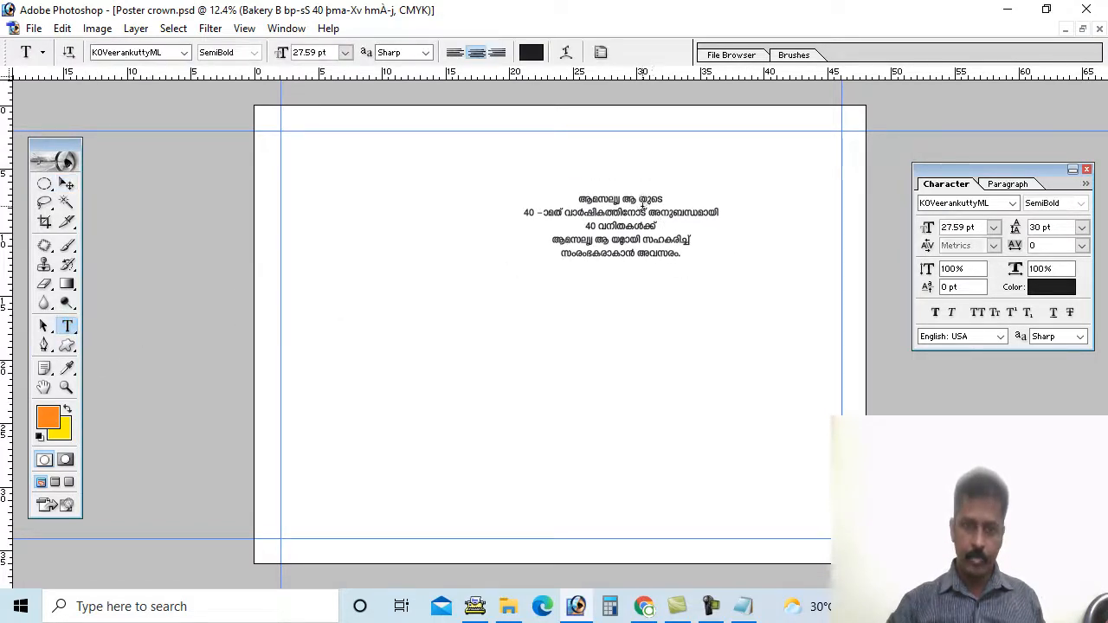
left_click_drag(635, 203, 574, 198)
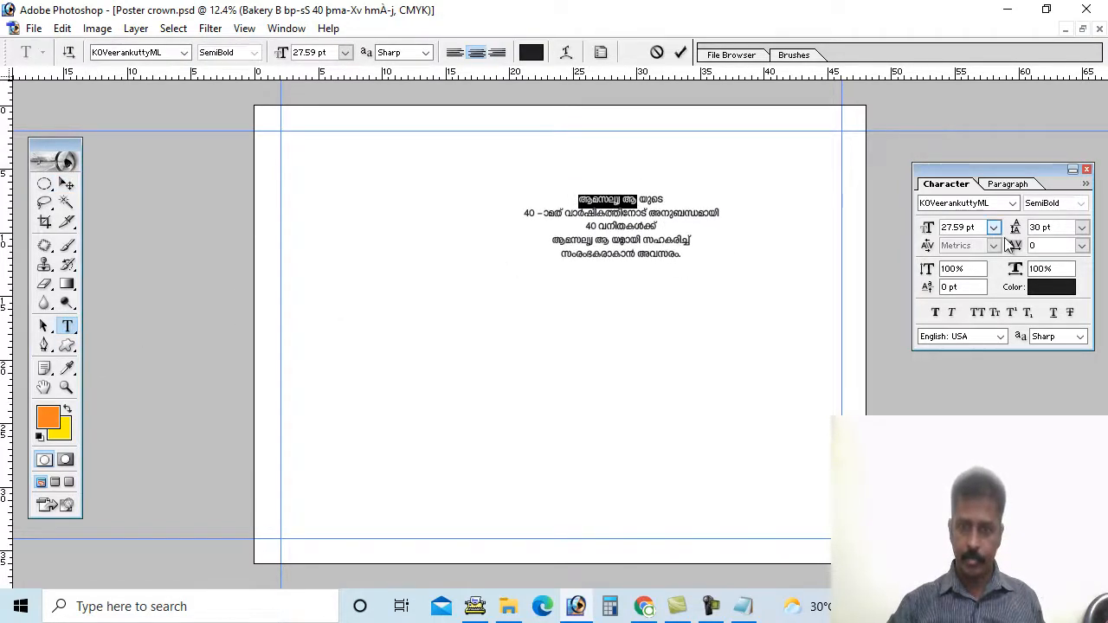
left_click(969, 204)
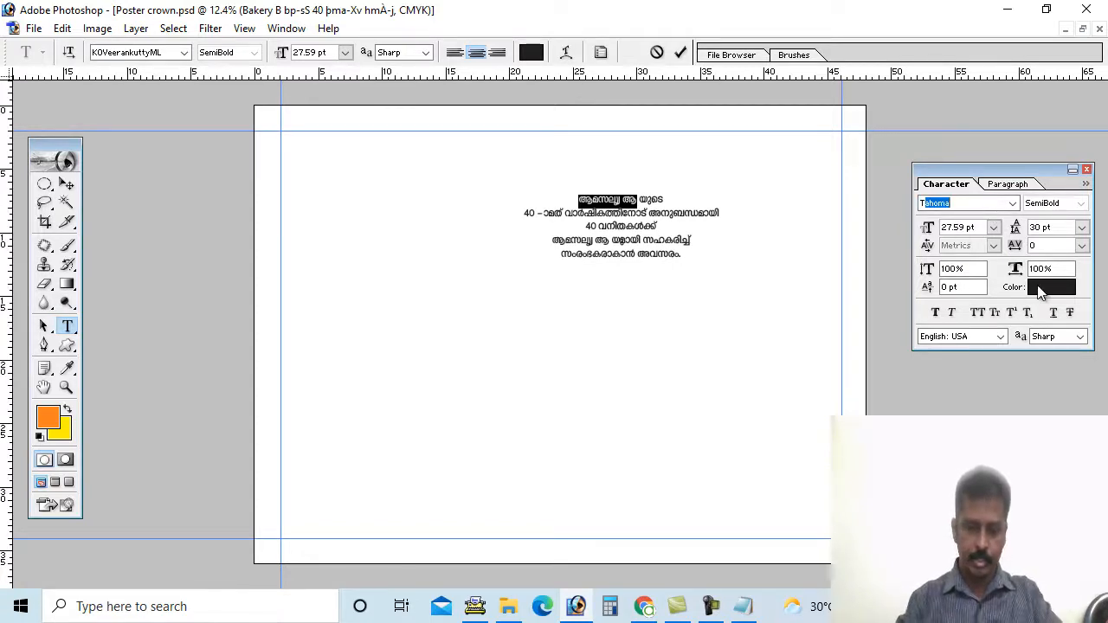
type("Times New R")
key("Return")
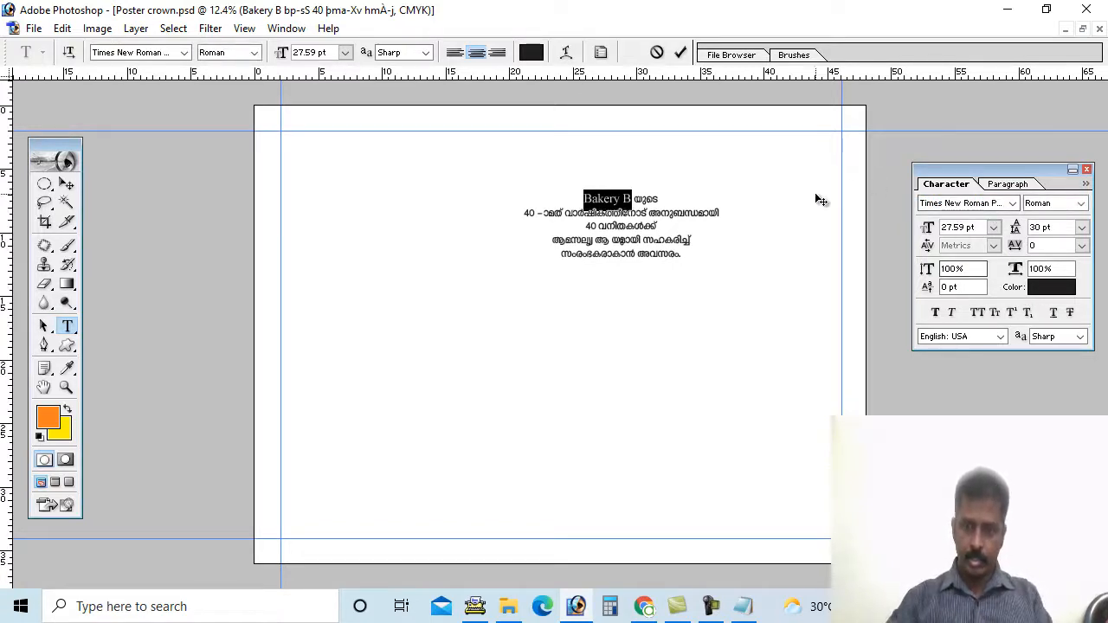
left_click(583, 228)
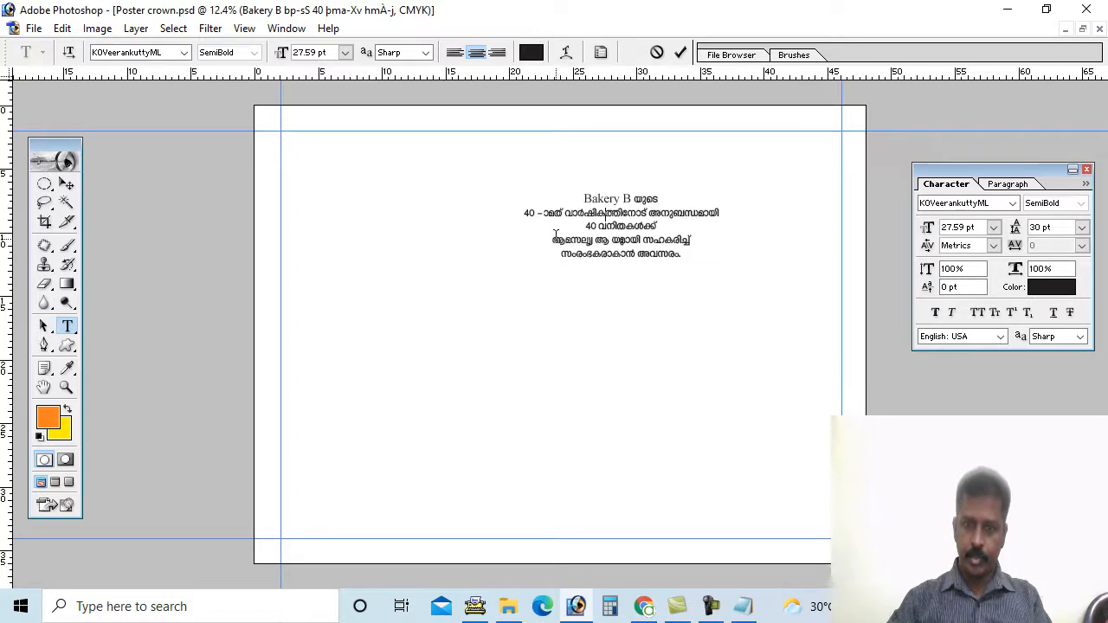
Step: Change the font of "Bakery B" in the text block's fourth line to Times New Roman P and commit the text edits
left_click_drag(553, 240, 623, 249)
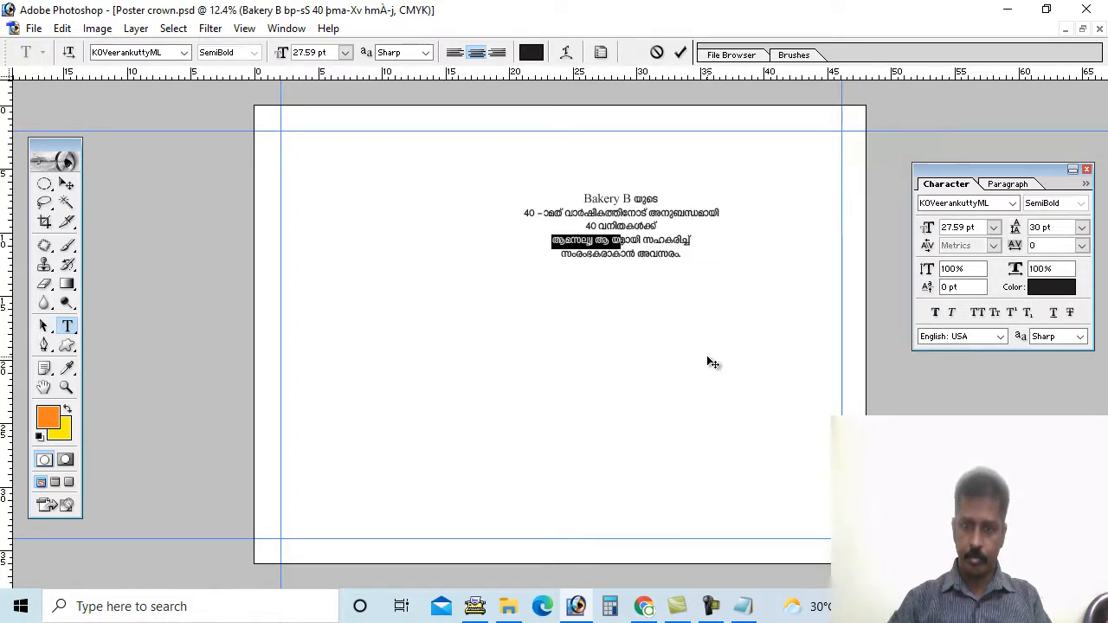
left_click(987, 206)
type("Times New Roman P")
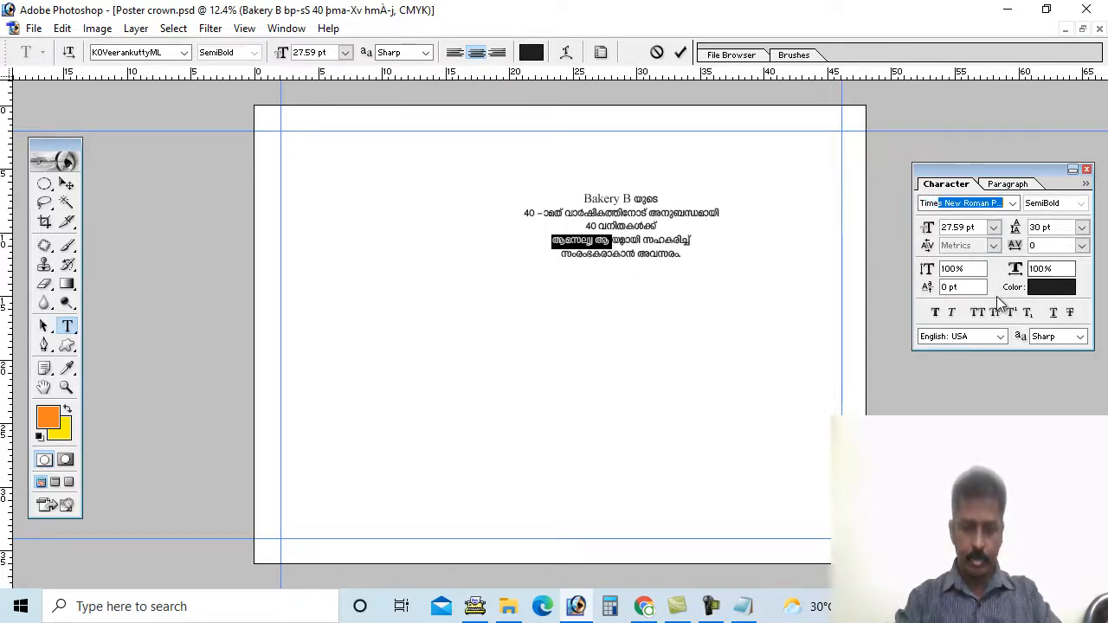
key("Return")
left_click(645, 241)
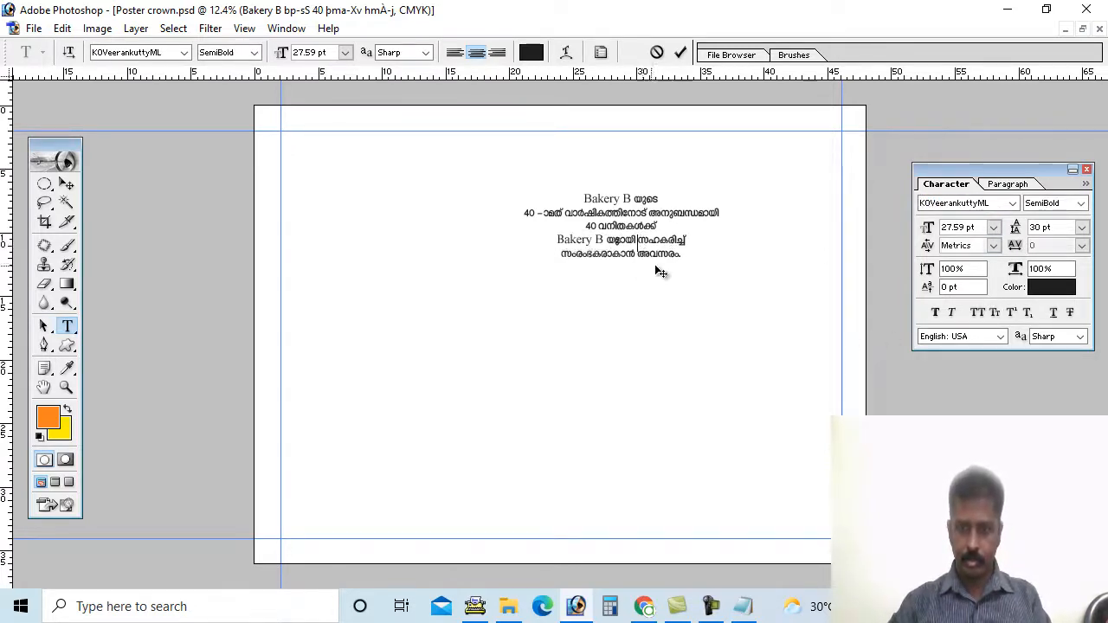
left_click(67, 184)
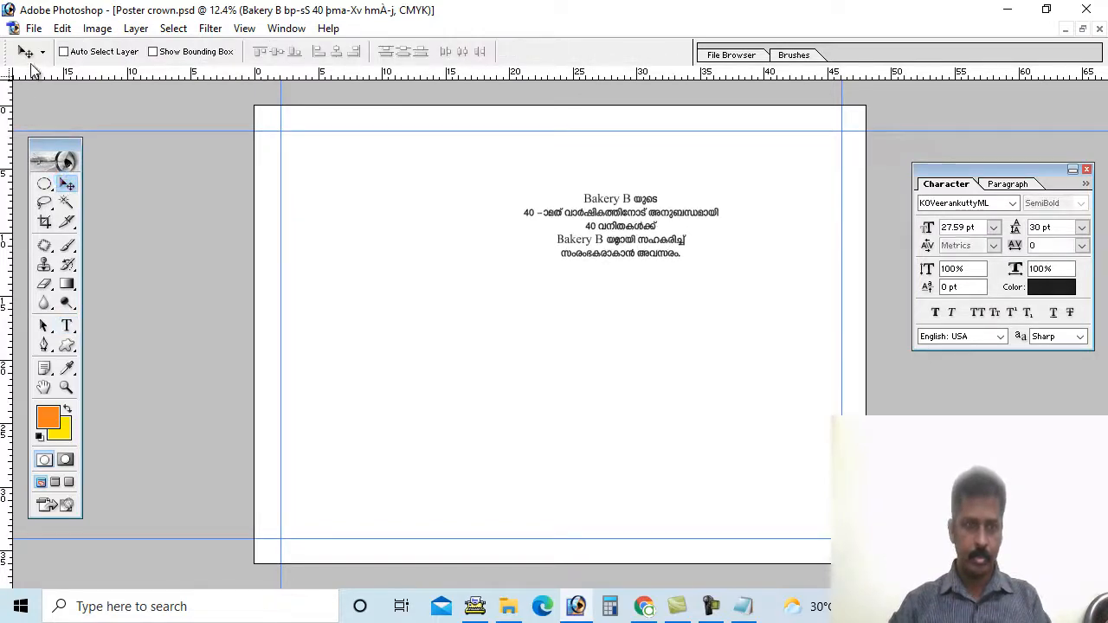
Step: Save the poster document
left_click(34, 28)
mouse_move(62, 28)
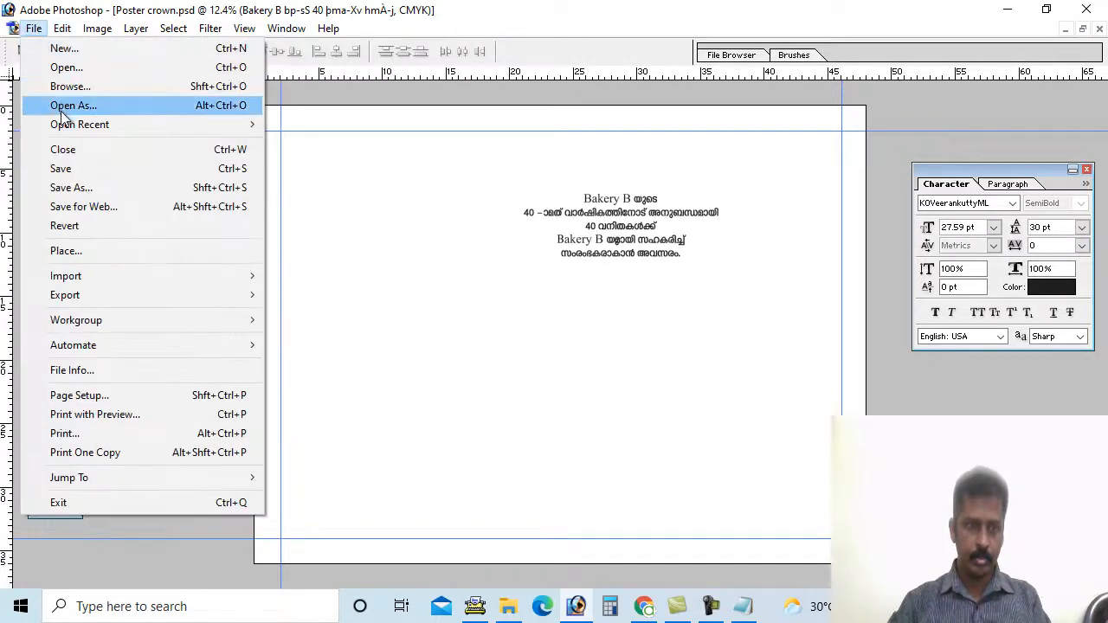
left_click(66, 168)
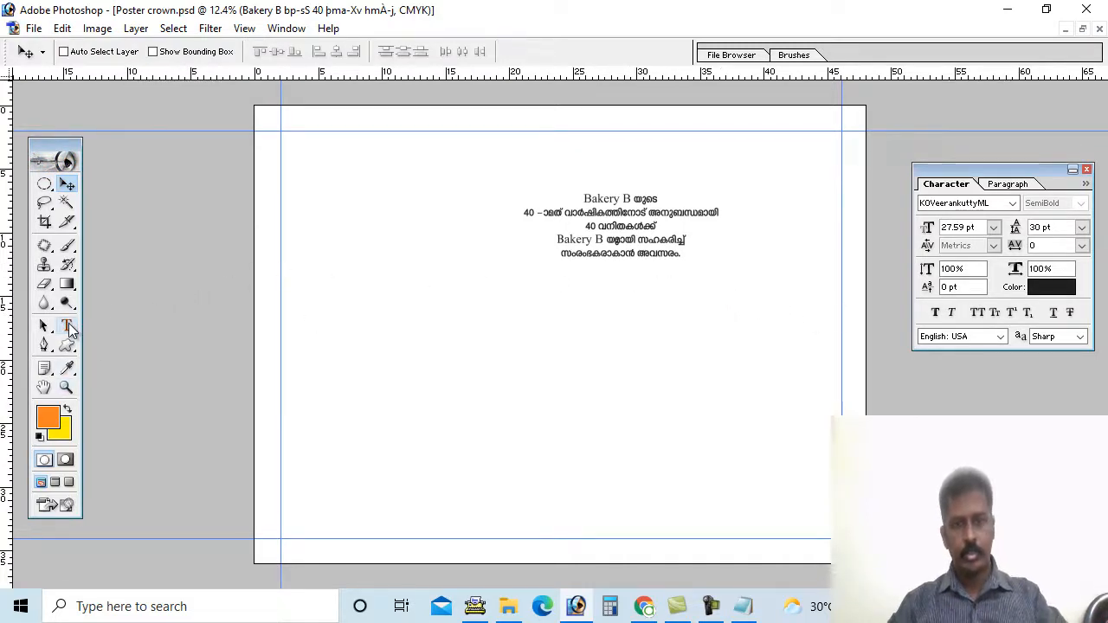
Step: Recolour the text block's third line, "40 വനിതകൾക്ക്", red with CMYK values C 0, M 100, Y 100, K 0
left_click(67, 327)
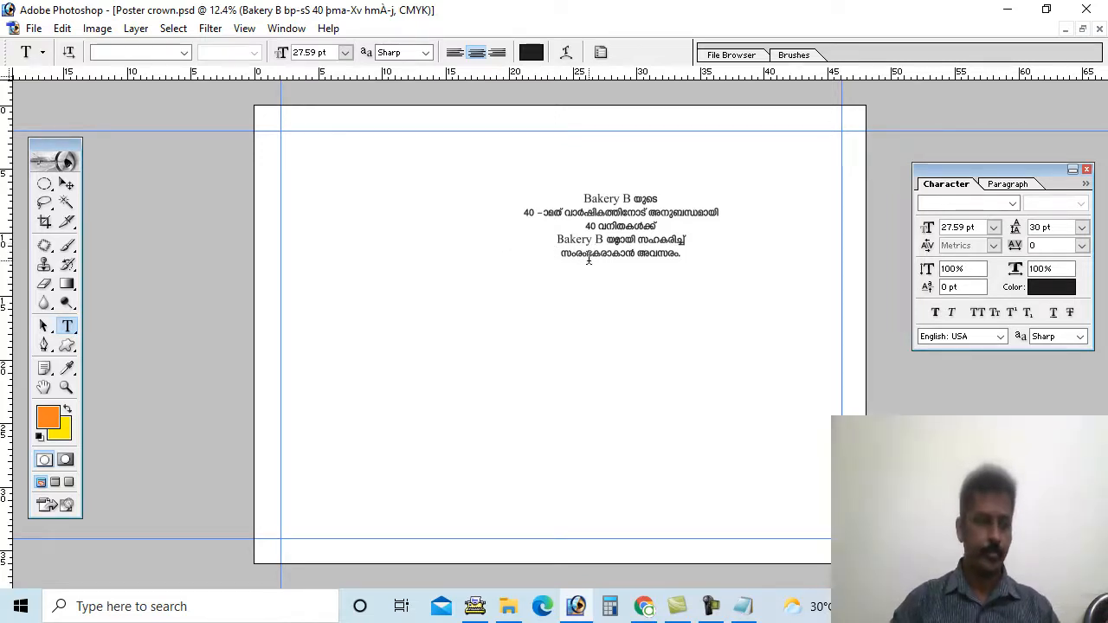
left_click_drag(585, 226, 661, 228)
left_click(1047, 287)
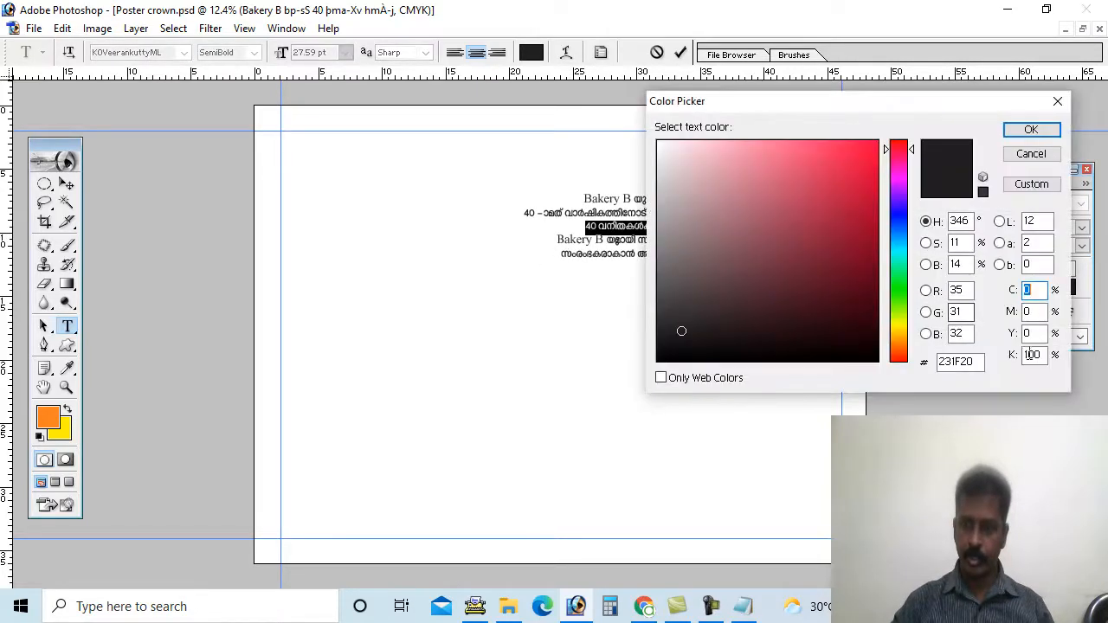
type("100")
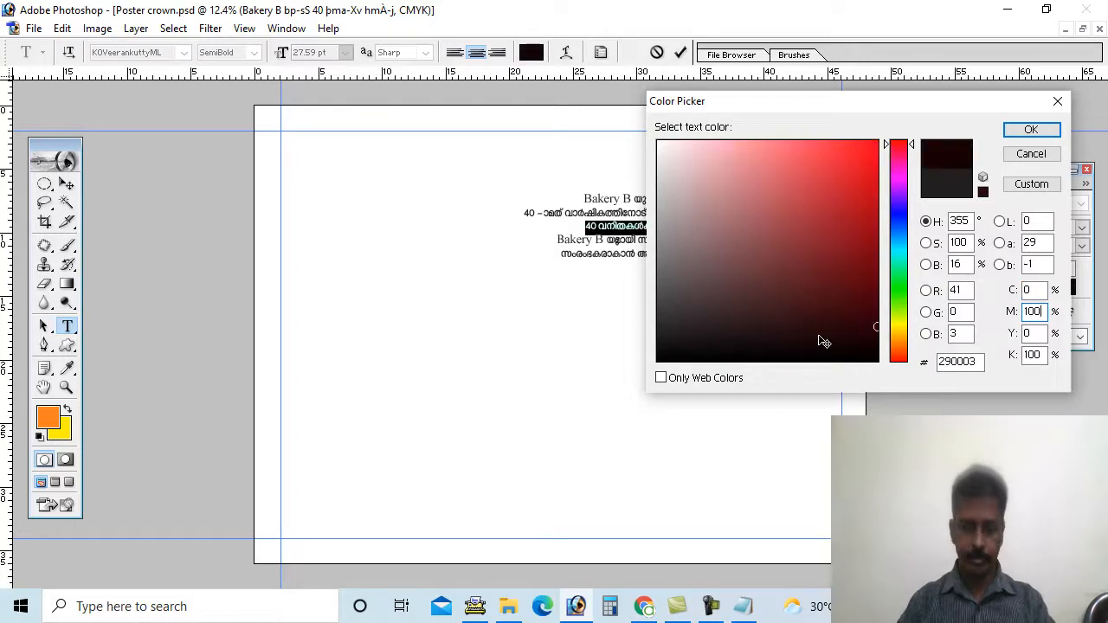
key("Tab")
type("100")
key("Tab")
type("0")
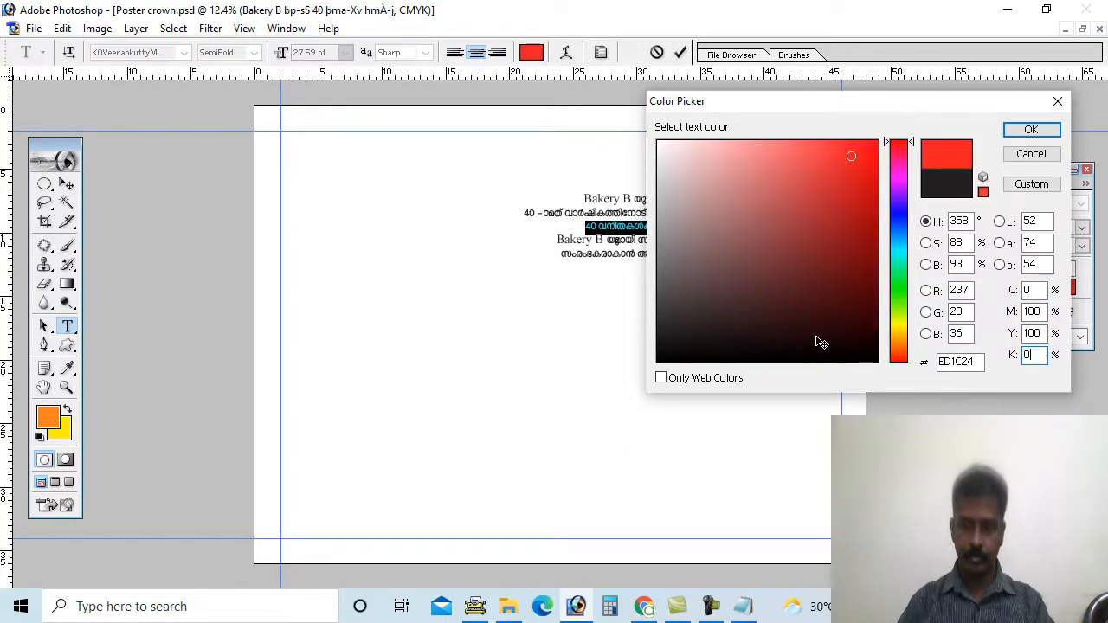
key("Return")
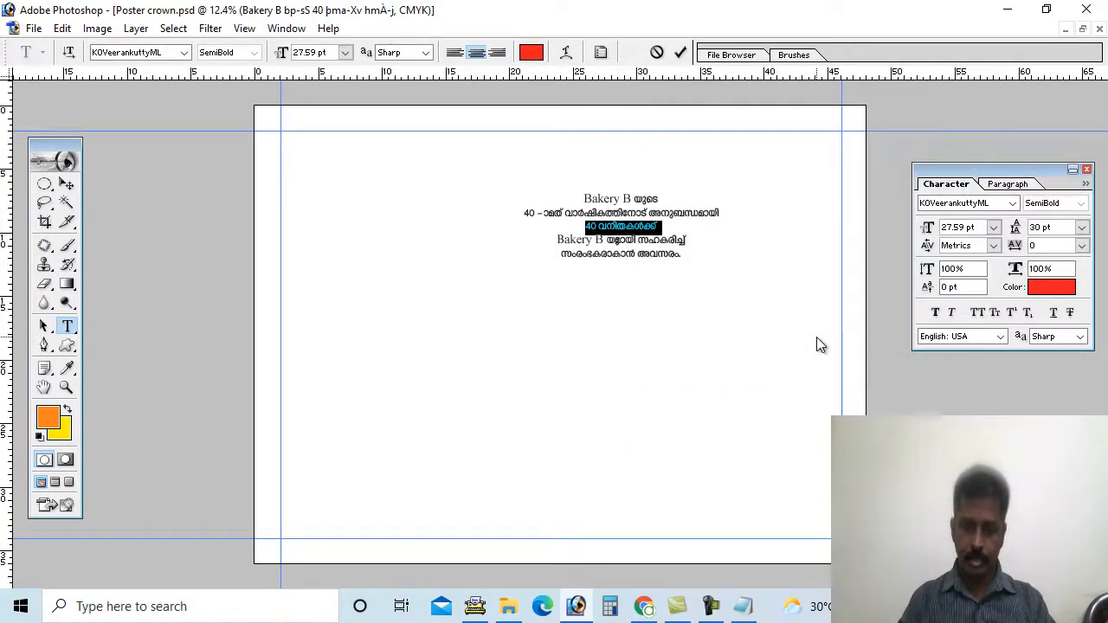
Step: Try a font size of 30 pt on the text block's third line and settle on 50 pt
left_click(981, 227)
left_click_drag(982, 227, 861, 218)
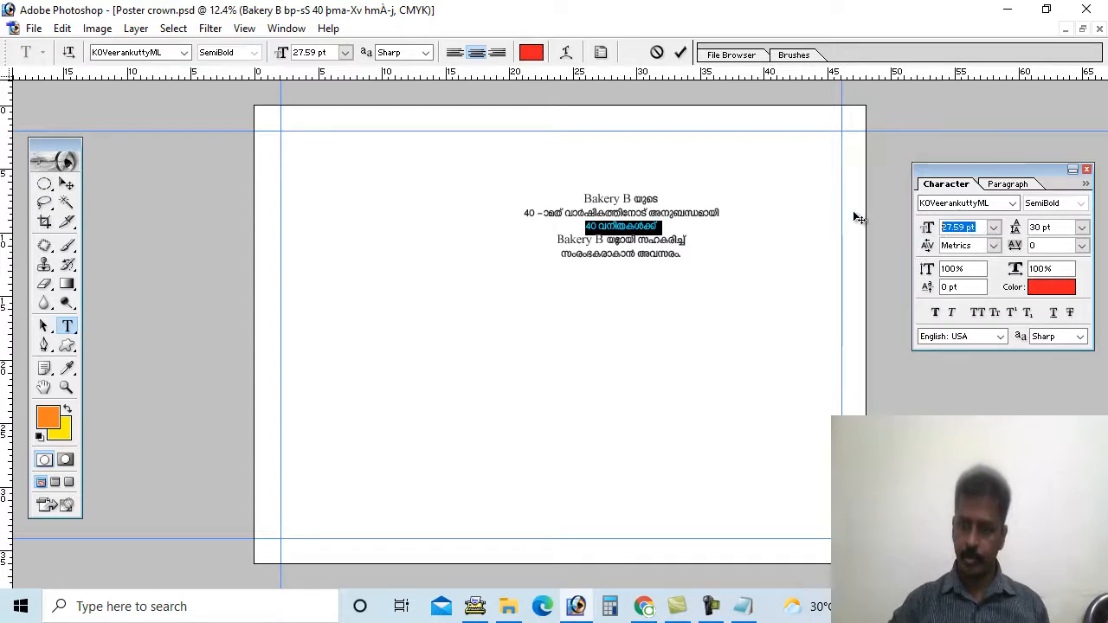
type("30")
key("Return")
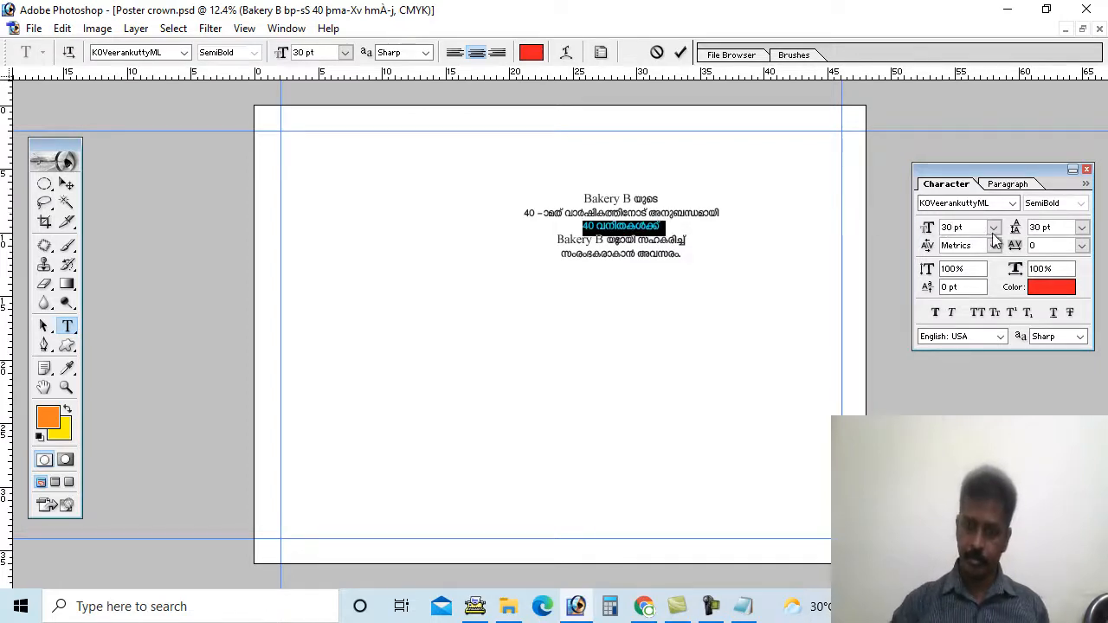
left_click_drag(988, 228, 803, 232)
type("50")
key("Return")
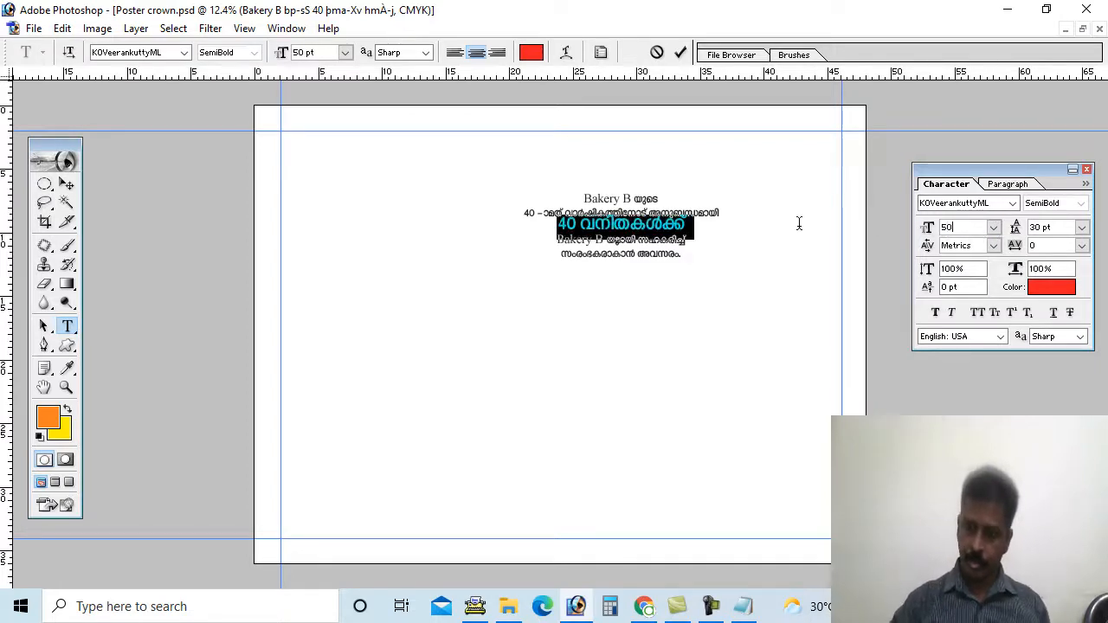
Step: Set the leading of the text block's second and third lines to 40 pt
left_click(662, 218)
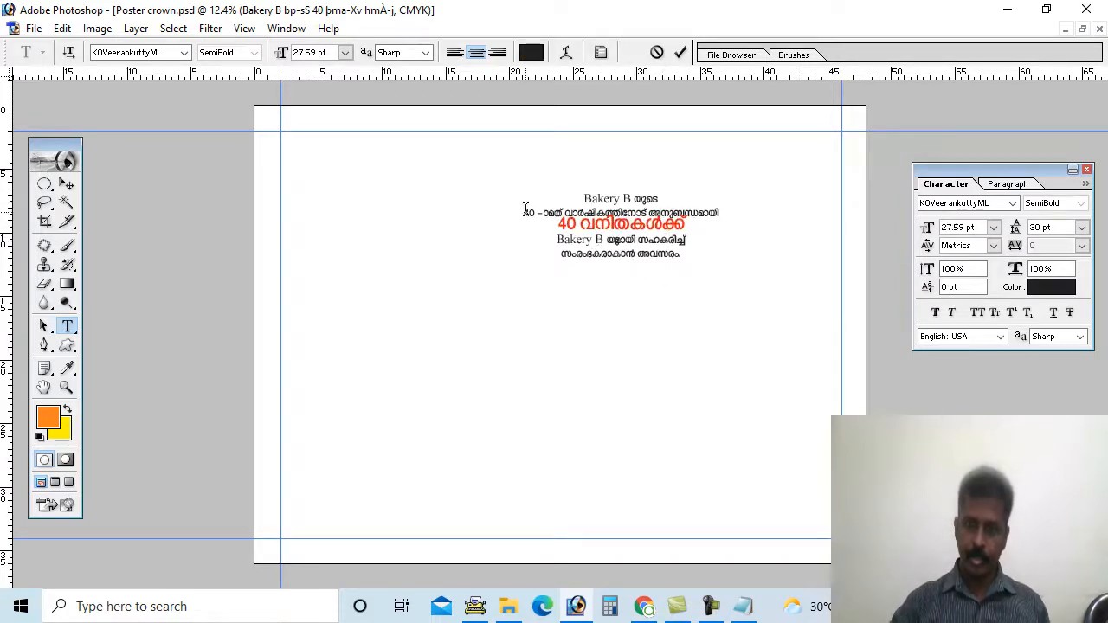
left_click_drag(524, 210, 700, 243)
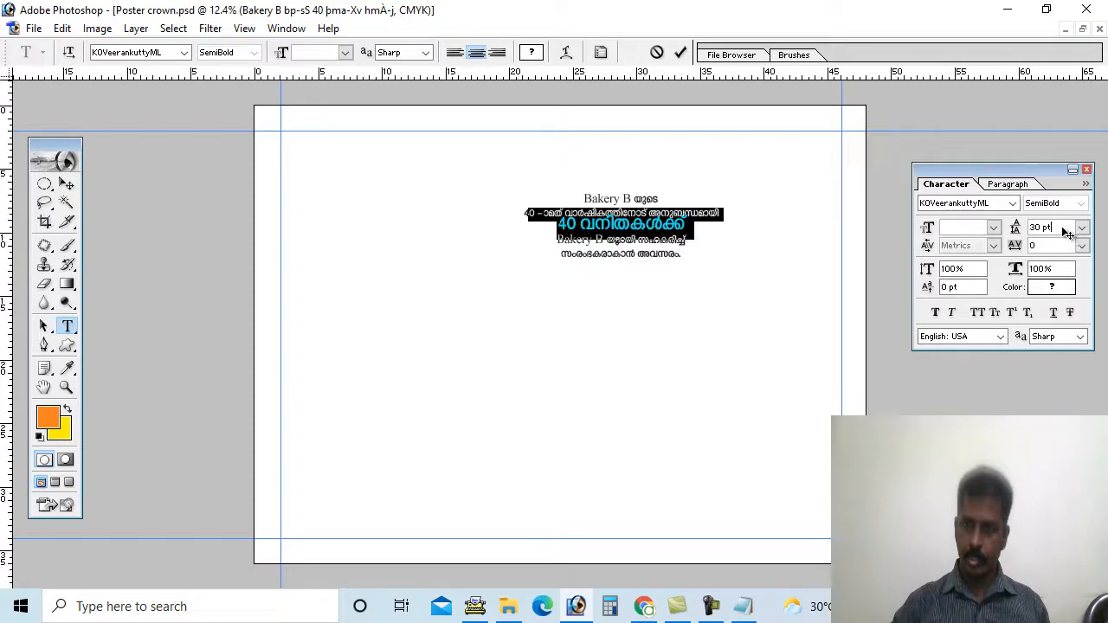
type("40")
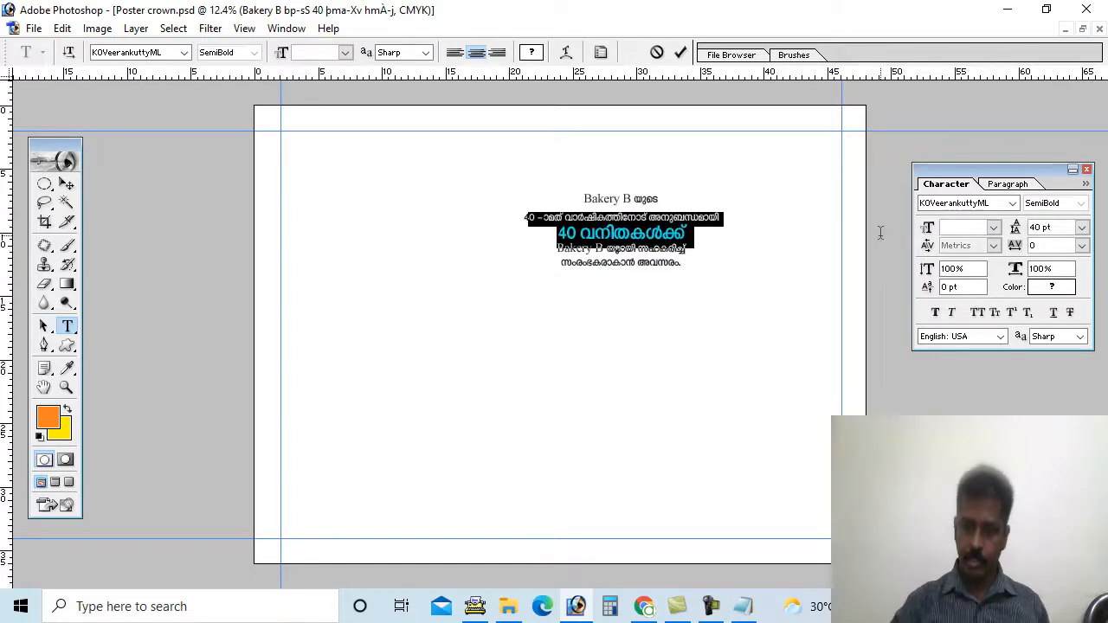
Step: Set the font size of the text block's last line to 50 pt
left_click(617, 273)
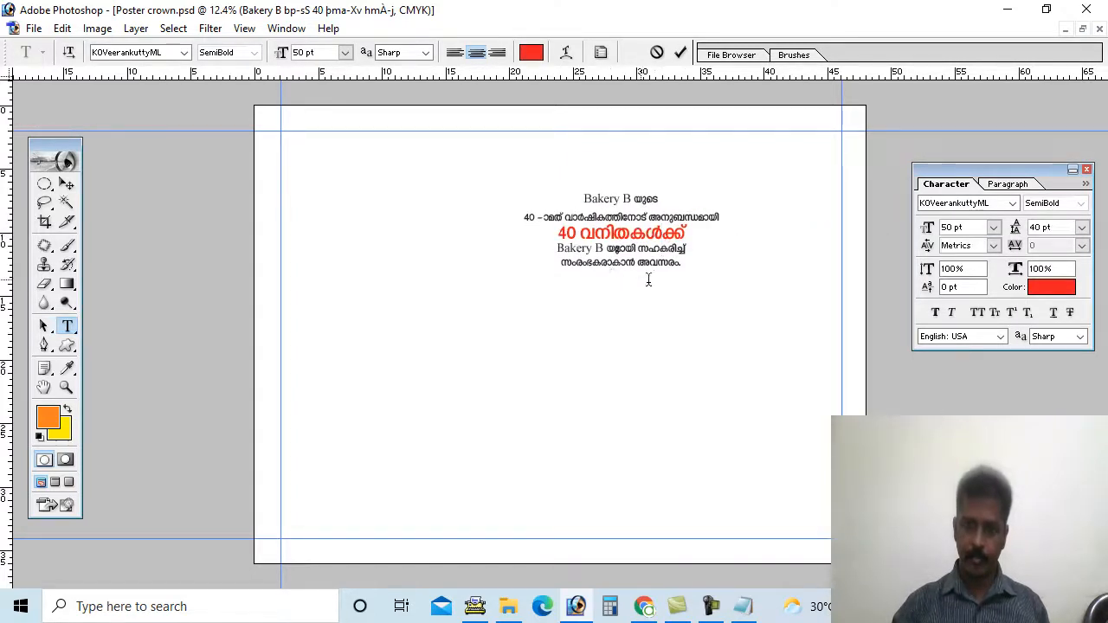
left_click_drag(565, 267, 702, 291)
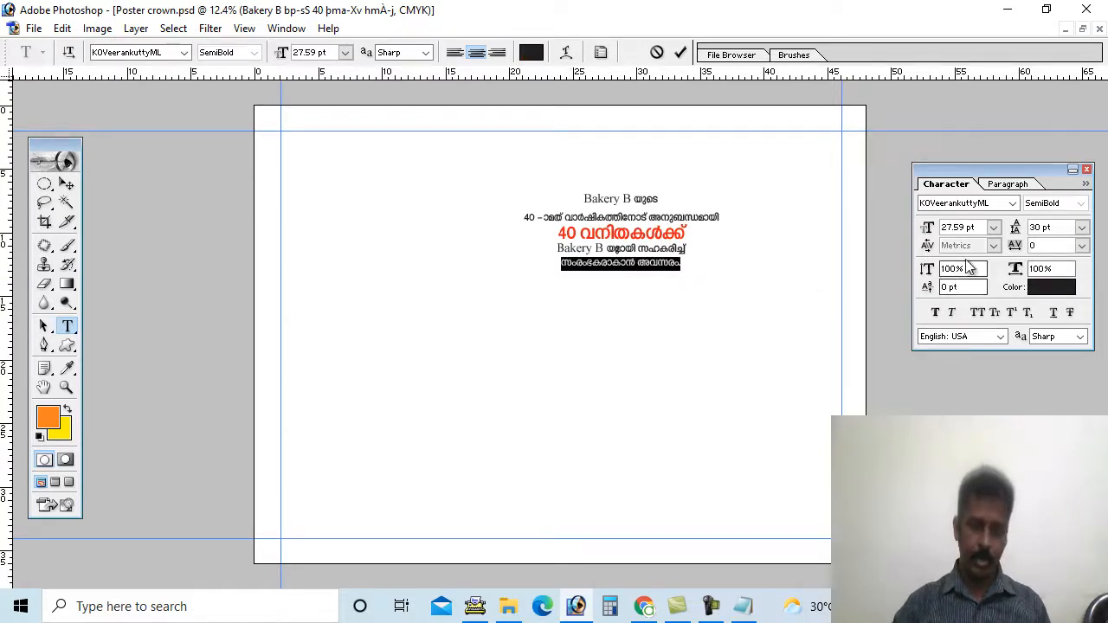
left_click(974, 227)
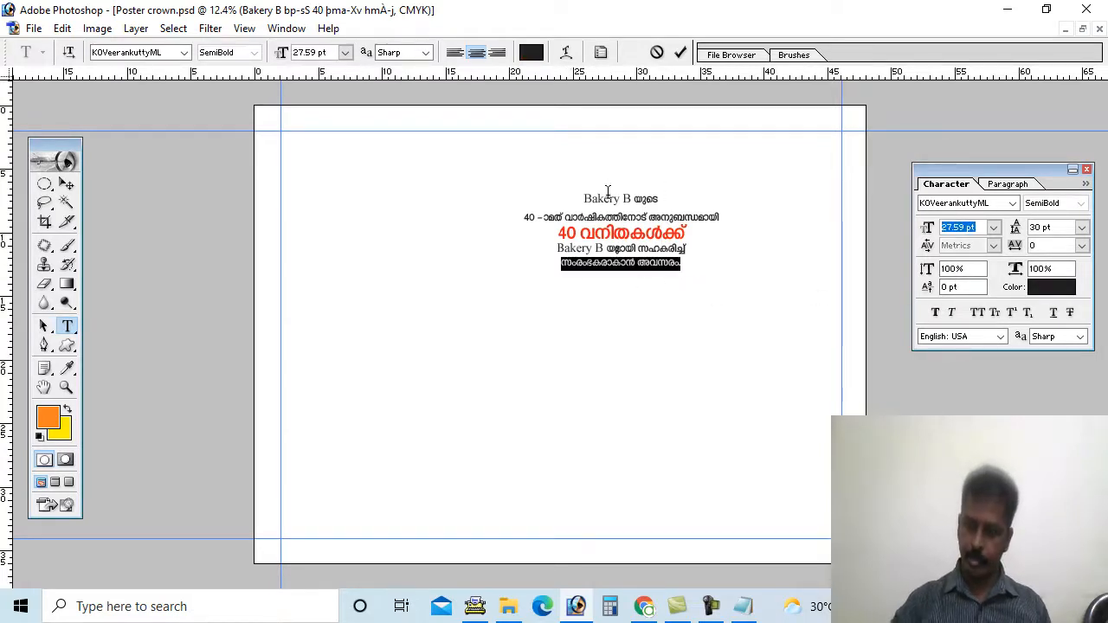
type("50")
key("Return")
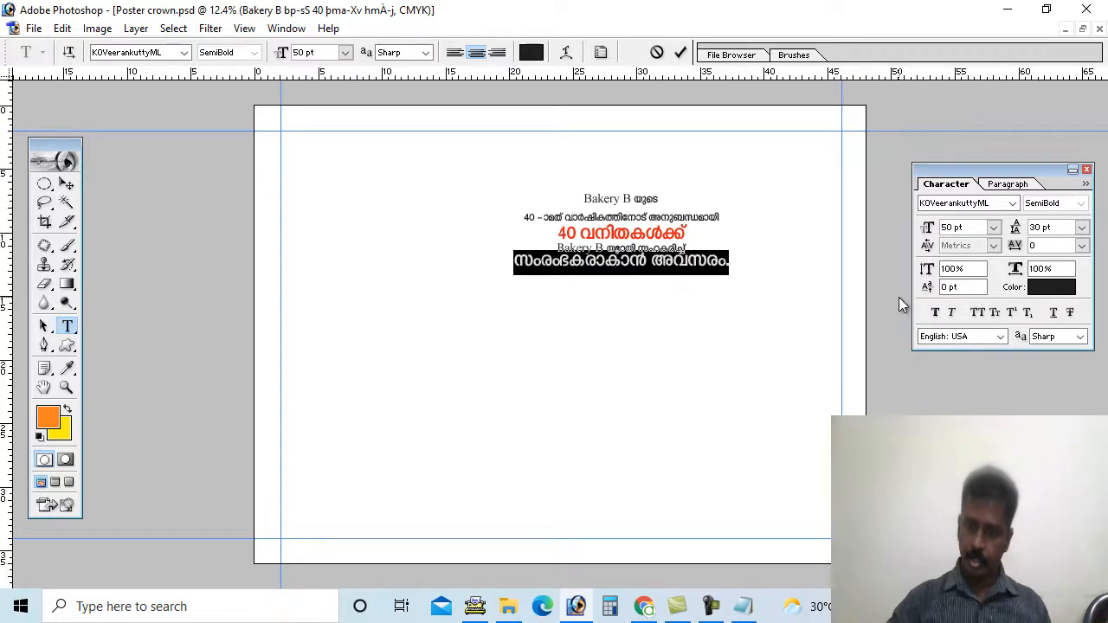
Step: Recolour the text block's last line red with CMYK values C 0, M 100, Y 100, K 0
left_click(1051, 286)
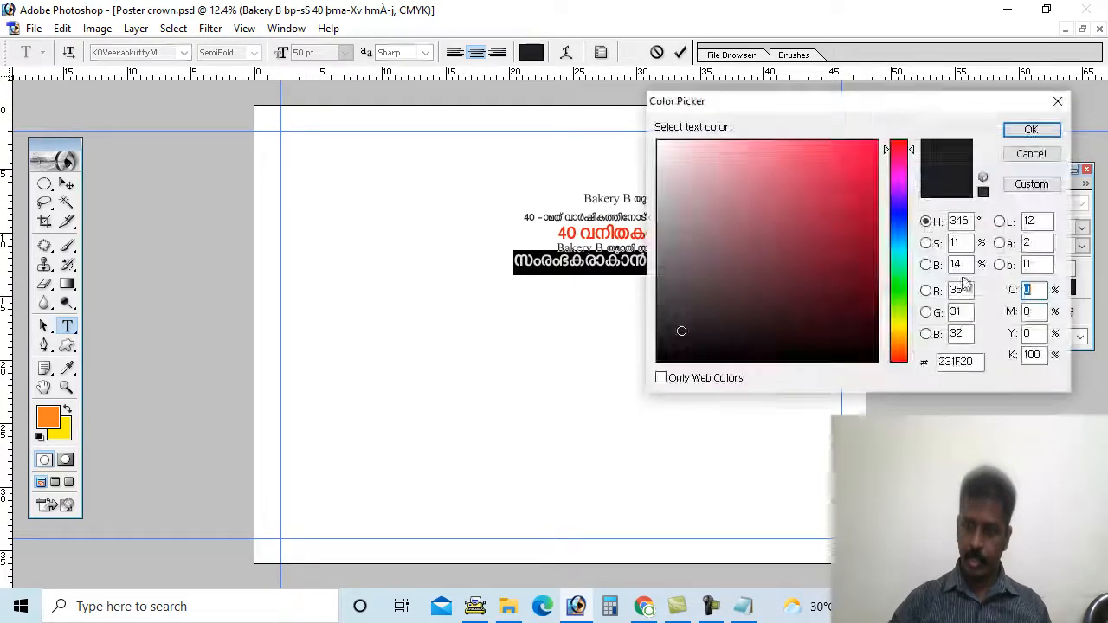
double_click(1032, 314)
type("100")
key("Caps_Lock")
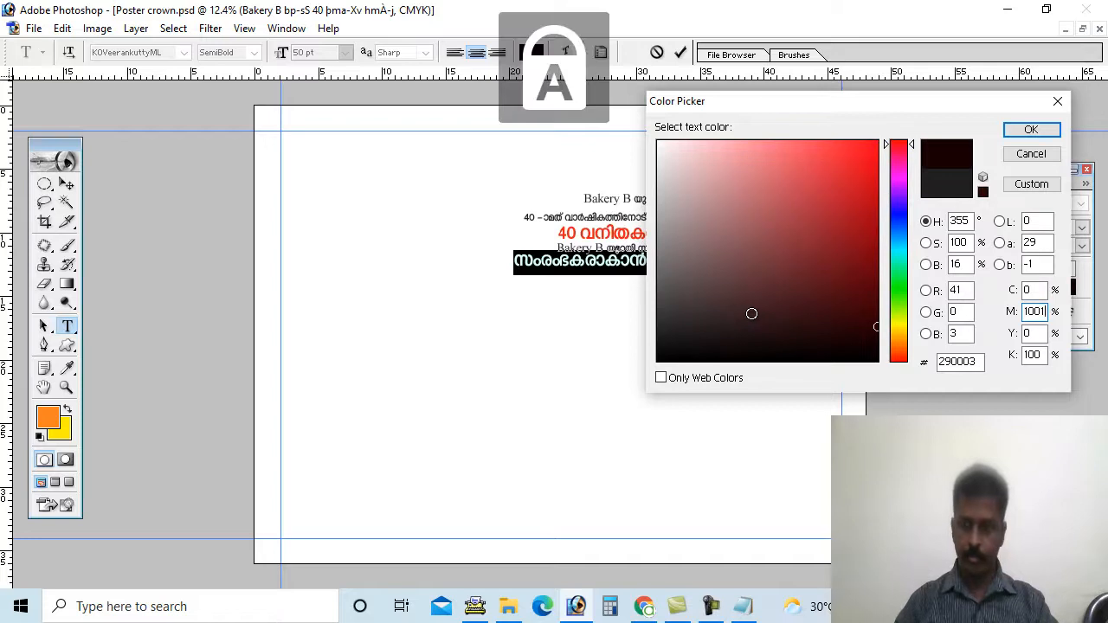
key("Caps_Lock")
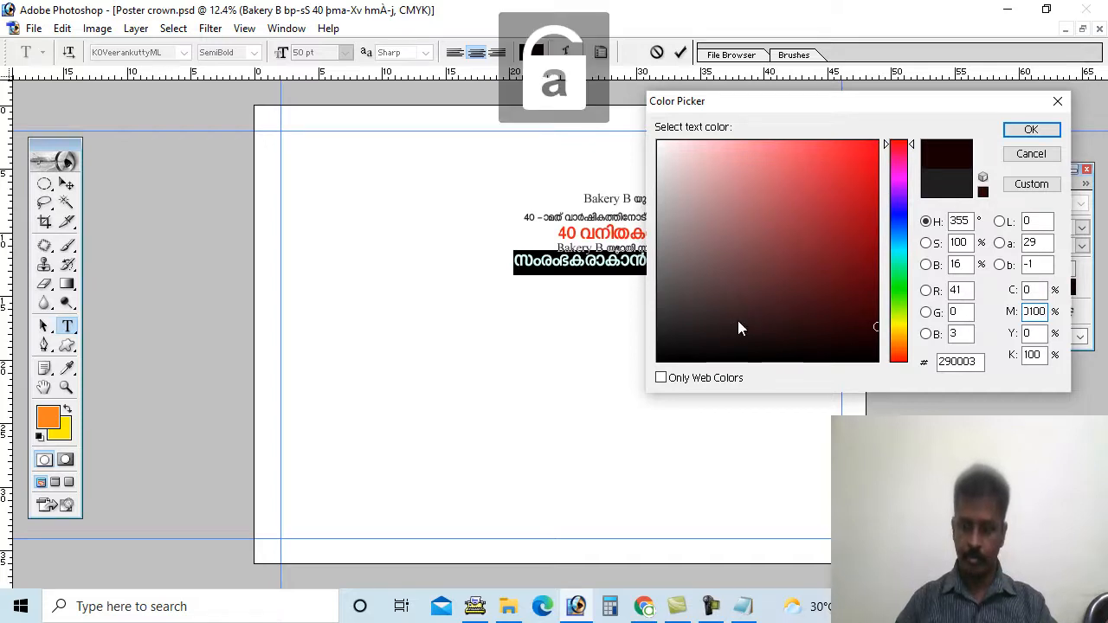
key("Tab")
key("Return")
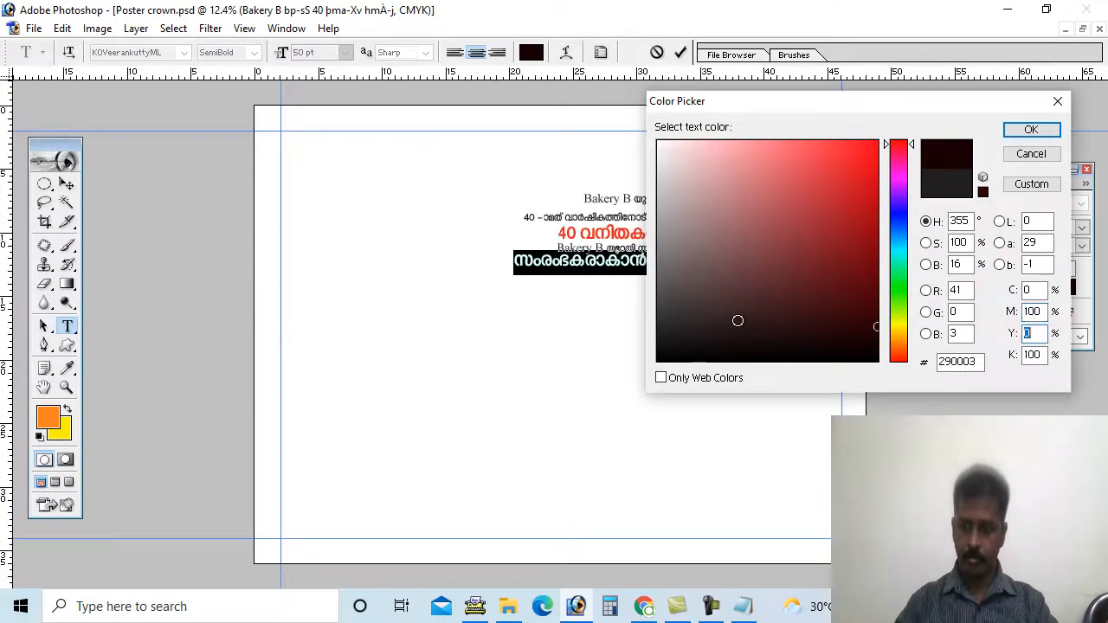
type("100")
key("Tab")
type("0")
key("Return")
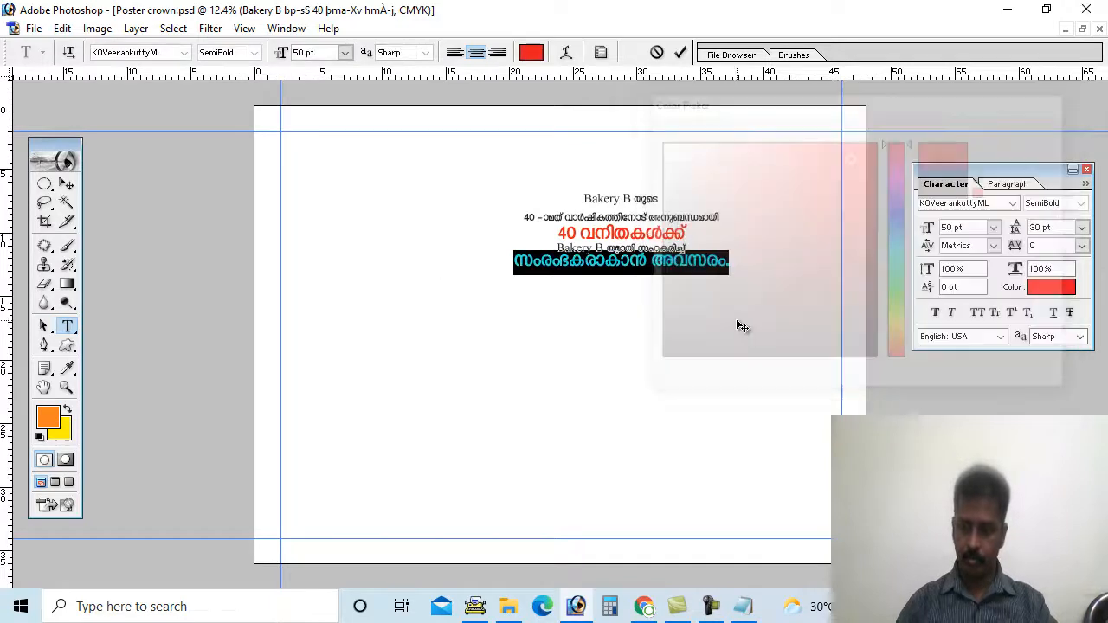
Step: Set the leading of the text block's last two lines to 40 pt and commit the text edits
left_click_drag(556, 247, 747, 281)
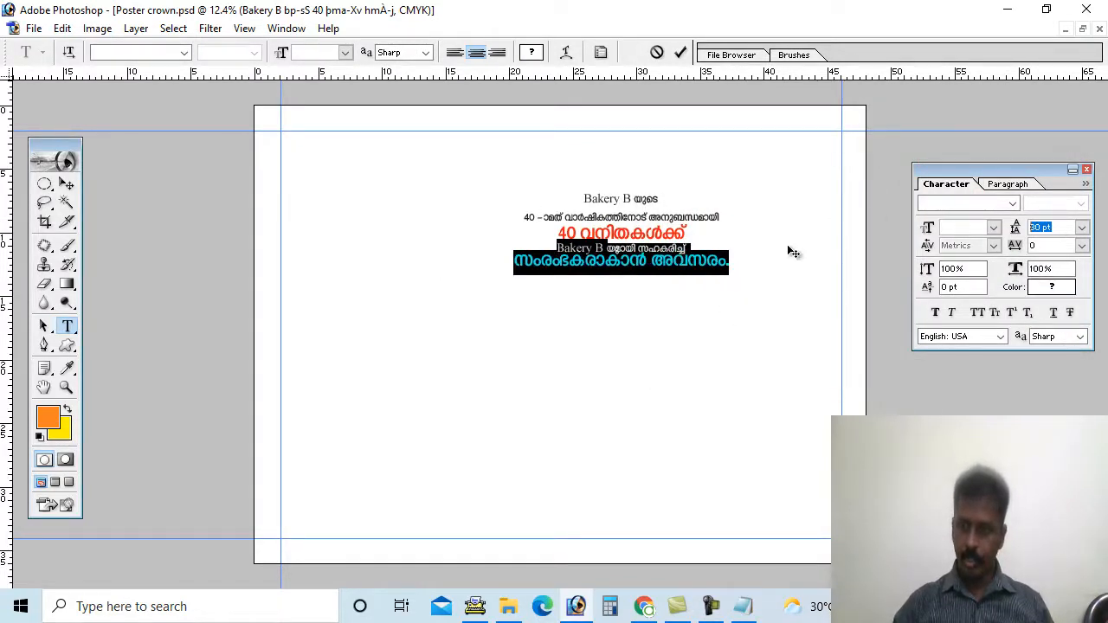
type("40")
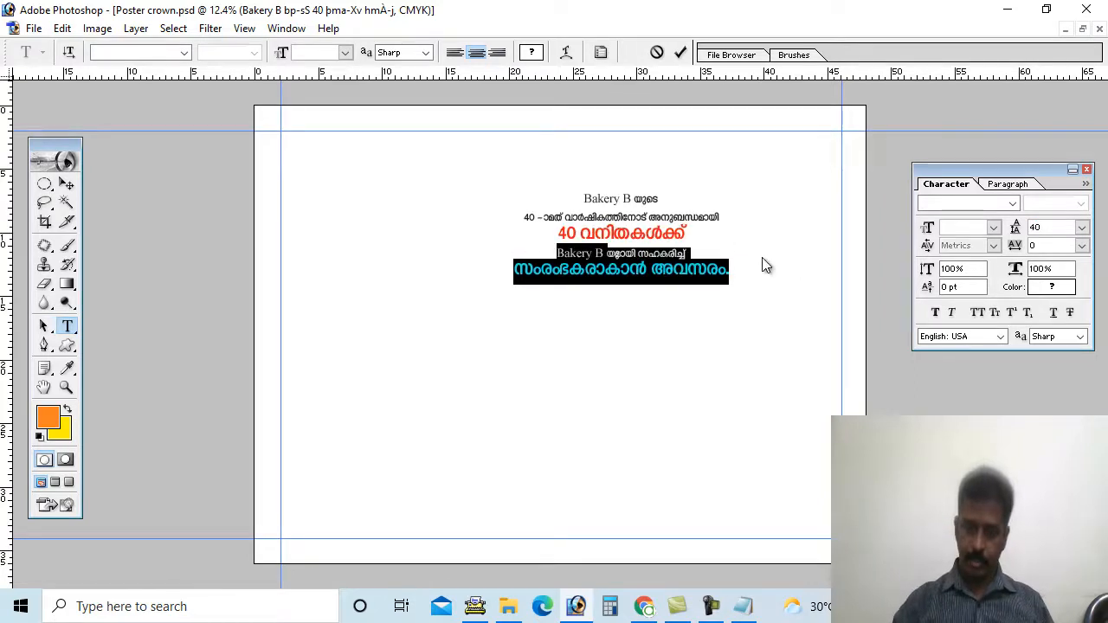
left_click(67, 183)
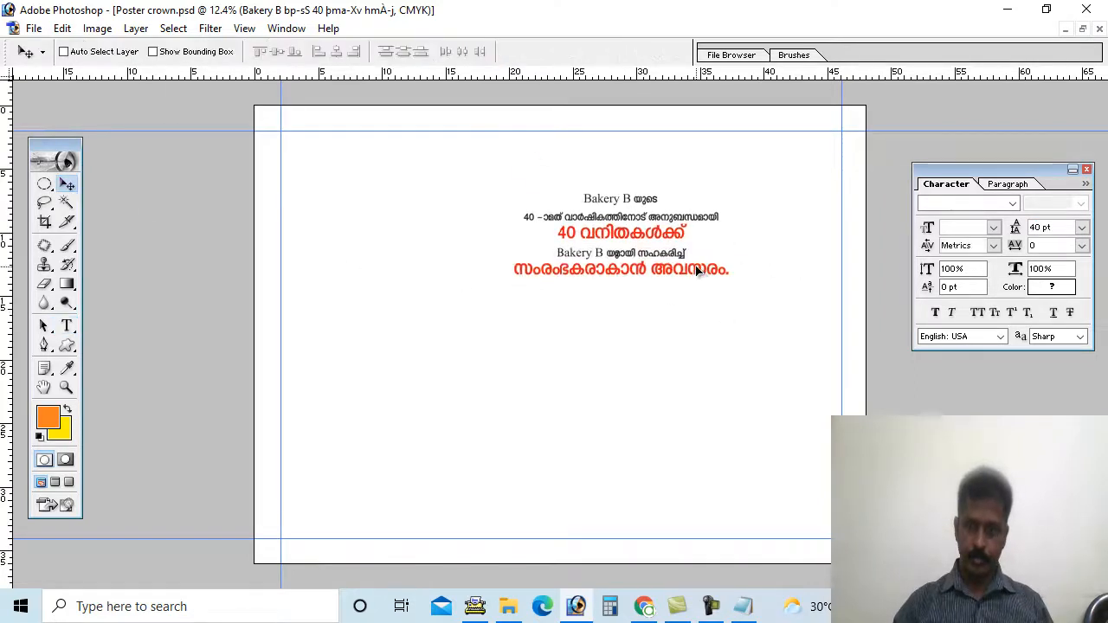
Step: Move the text block to the poster's upper-right area and enlarge it slightly, keeping it inside the guides
left_click_drag(697, 271, 789, 242)
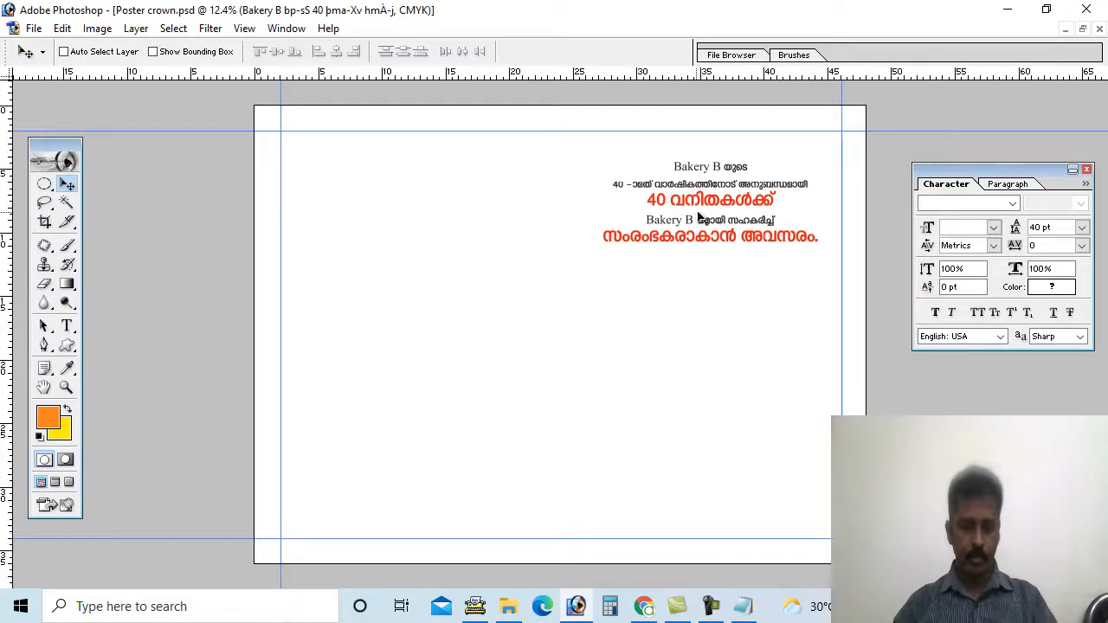
key("ctrl+t")
left_click_drag(602, 240, 568, 254)
key("Return")
left_click_drag(761, 233, 766, 223)
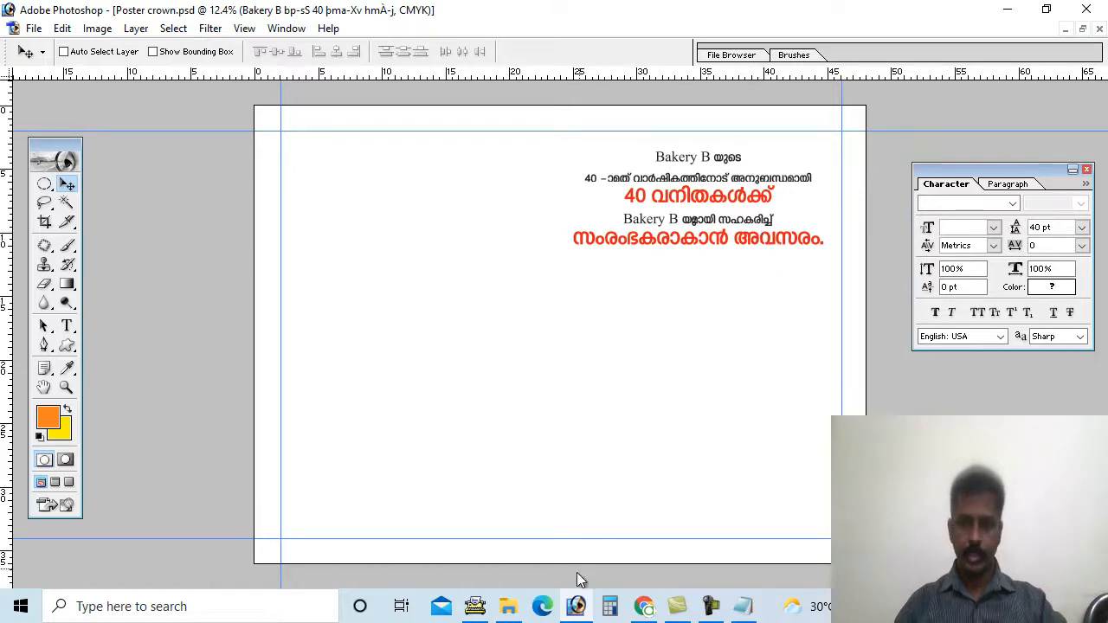
Step: Switch to Typeit!, copy the paragraph that follows the heading lines and ends with the question mark, and return to Photoshop
left_click(474, 606)
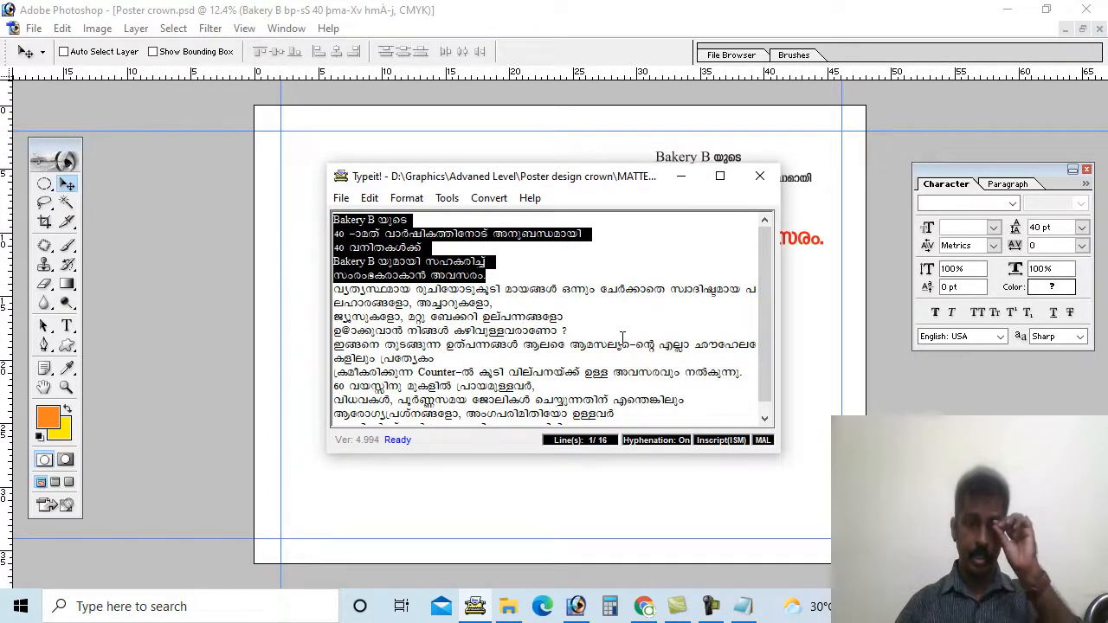
left_click(351, 332)
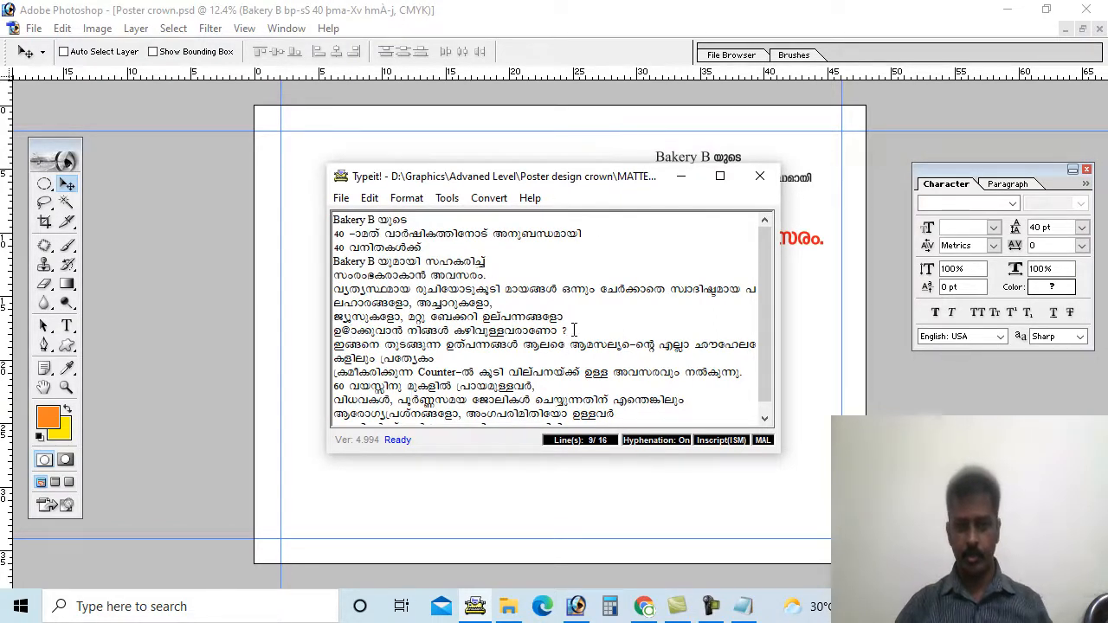
left_click_drag(573, 330, 327, 291)
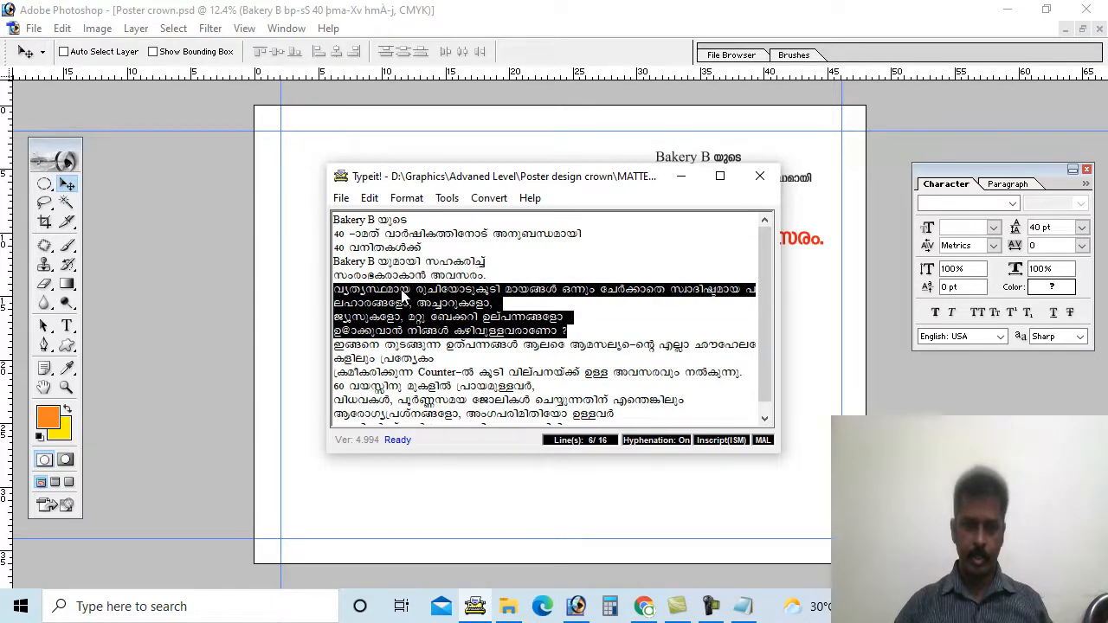
left_click(680, 176)
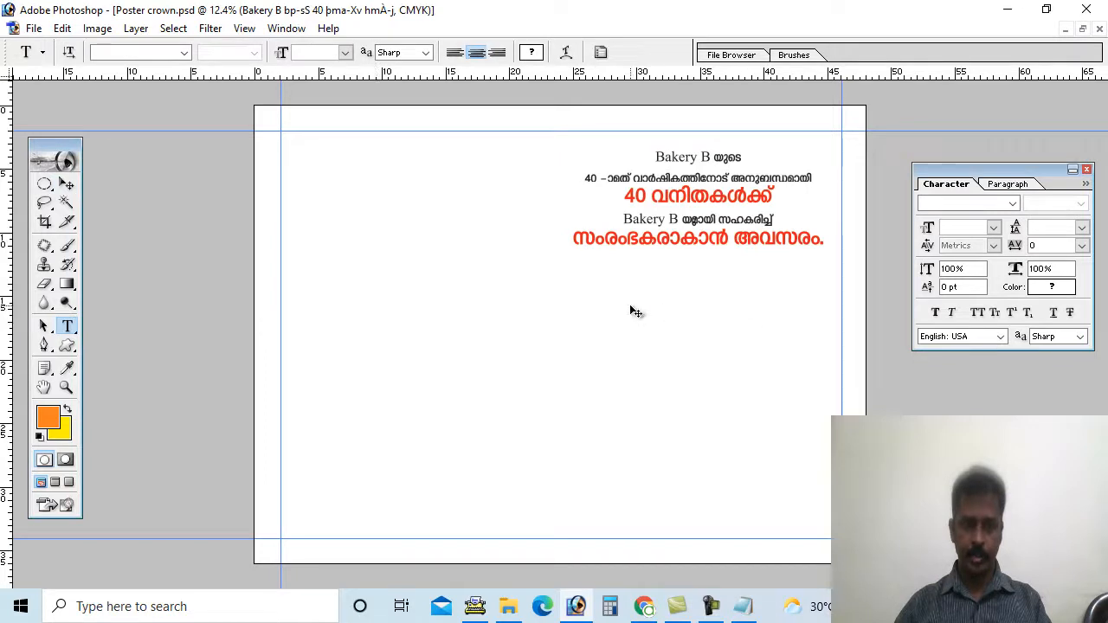
Step: Paste the copied paragraph as a new text block and move it up to just below the heading block
left_click(633, 311)
key("ctrl+v")
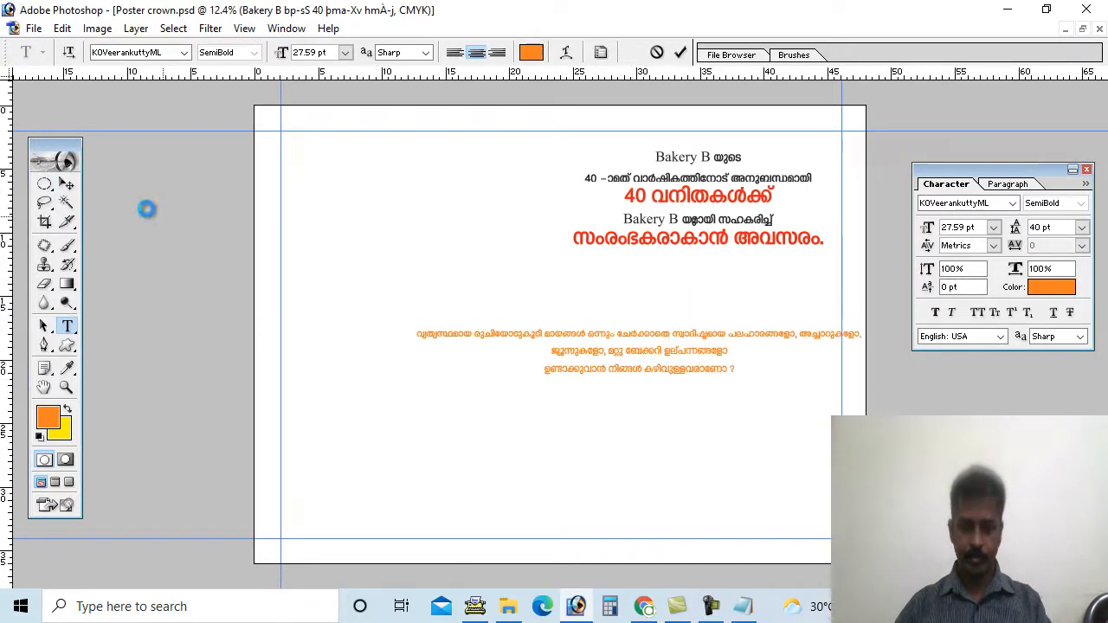
left_click(67, 184)
left_click_drag(717, 362, 688, 311)
Step: Change the colour of the pasted paragraph to black
left_click(1051, 287)
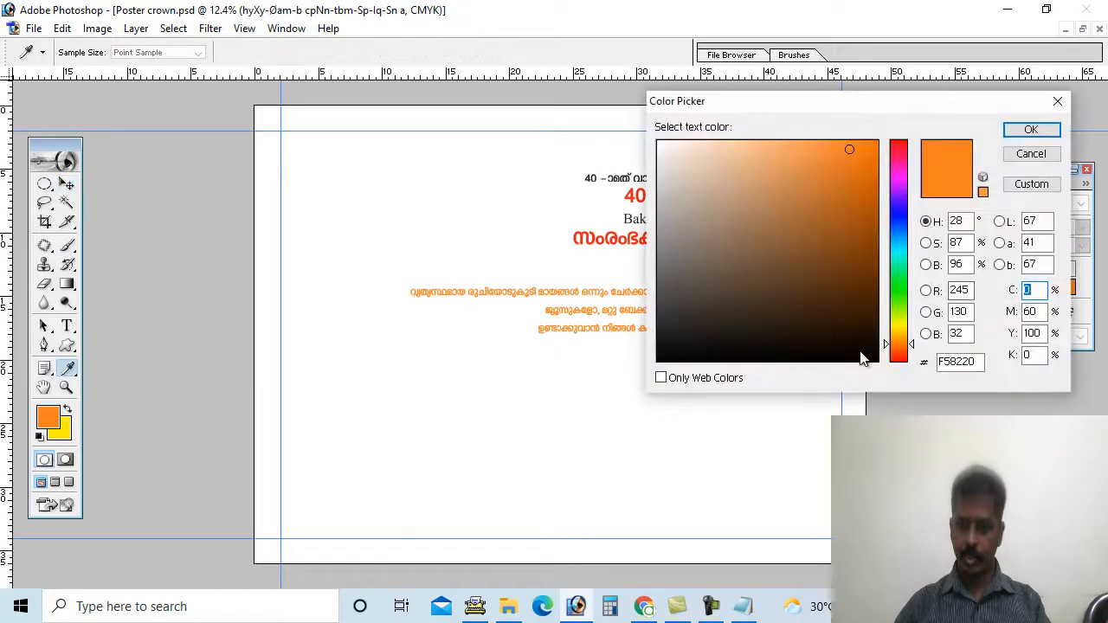
left_click(866, 355)
left_click(1030, 129)
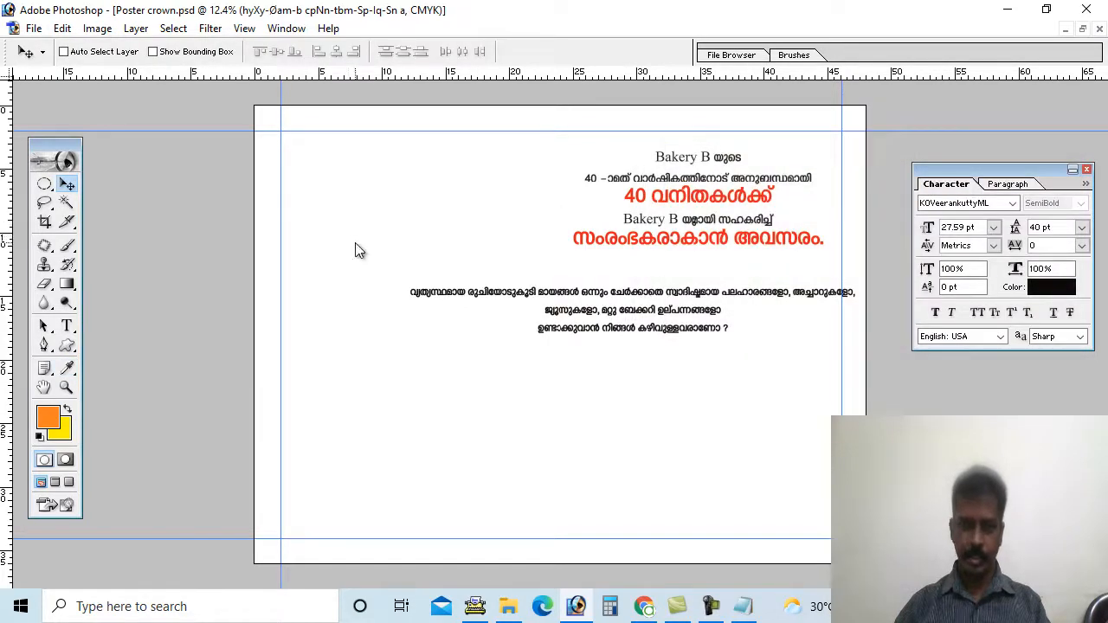
Step: Break the pasted paragraph's long first line before the word "സ്വാദിഷ്ടമായ"
left_click(68, 325)
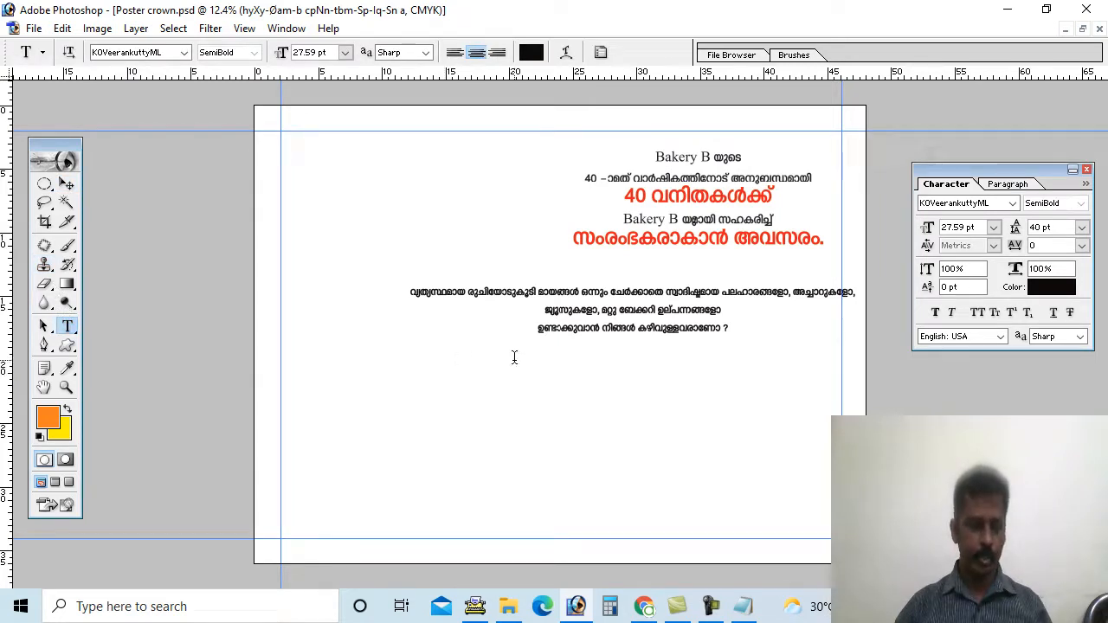
left_click(676, 300)
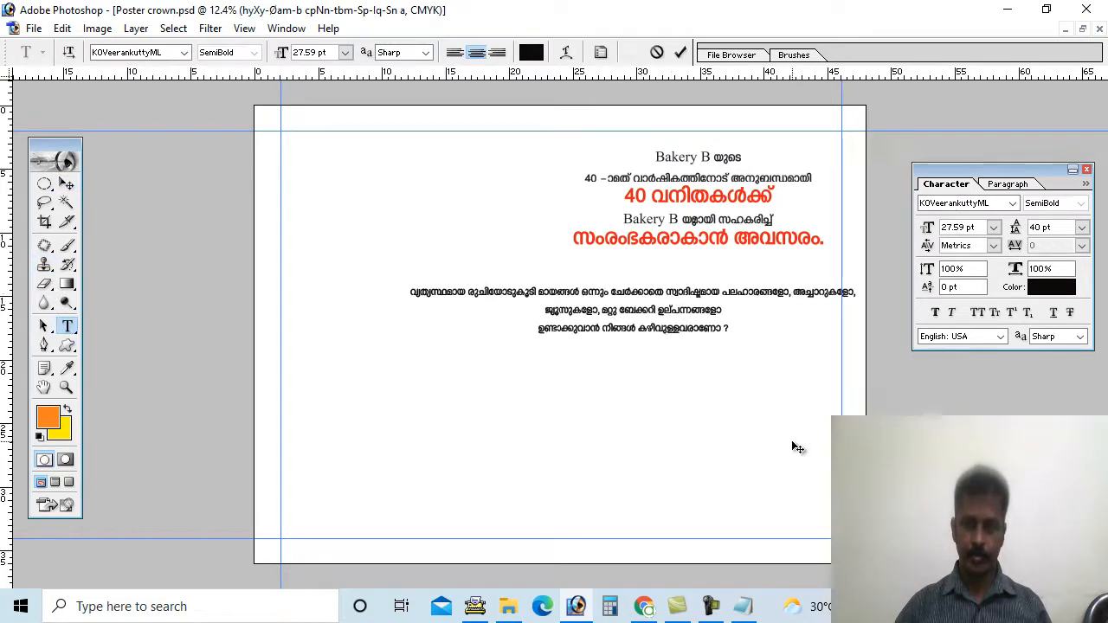
key("Return")
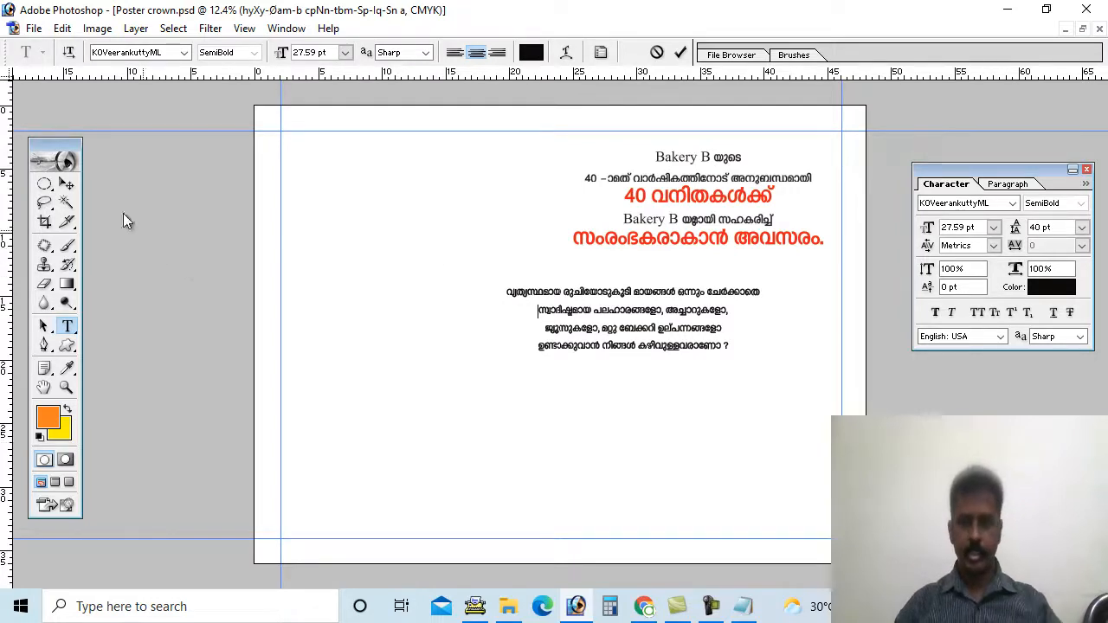
Step: Right-align the black paragraph and move it beneath the heading block, lining up their right edges
left_click(66, 183)
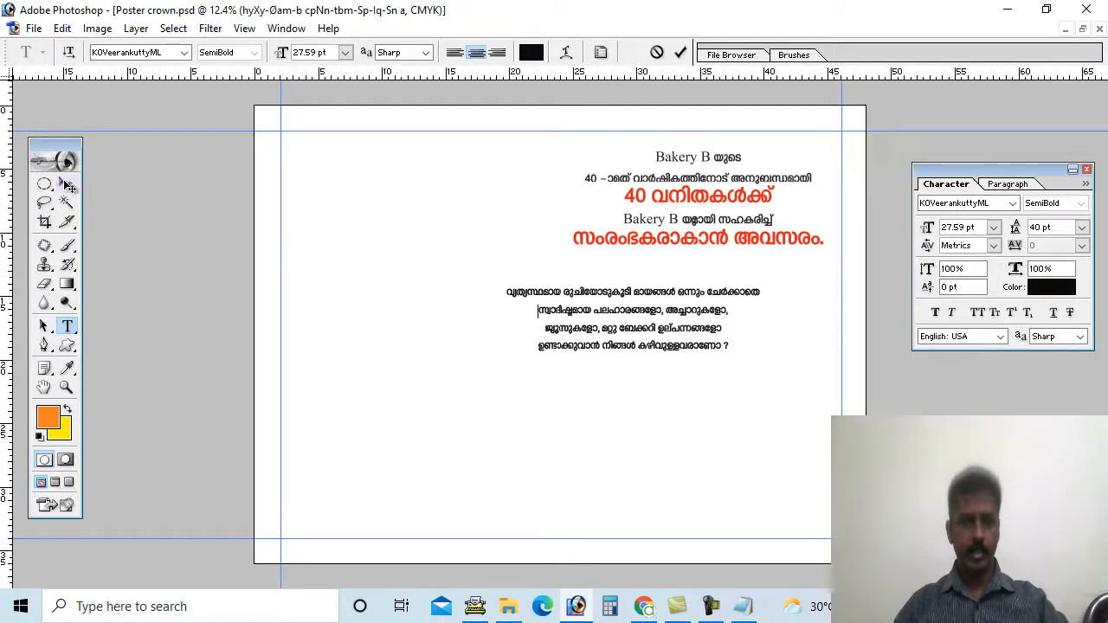
left_click(1024, 187)
left_click(973, 201)
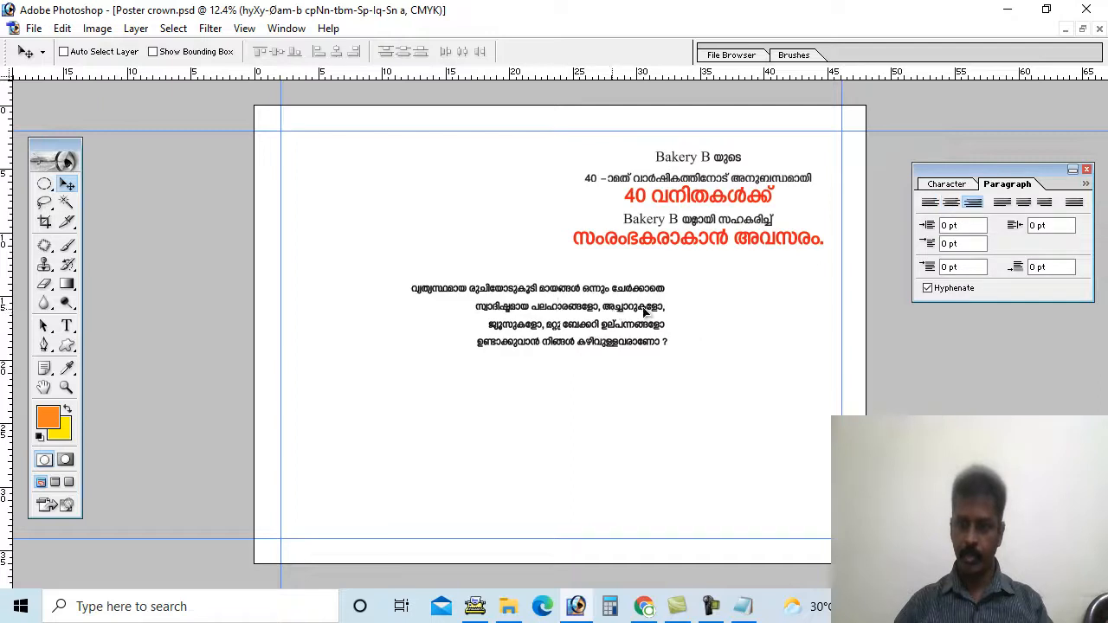
left_click_drag(643, 311, 776, 294)
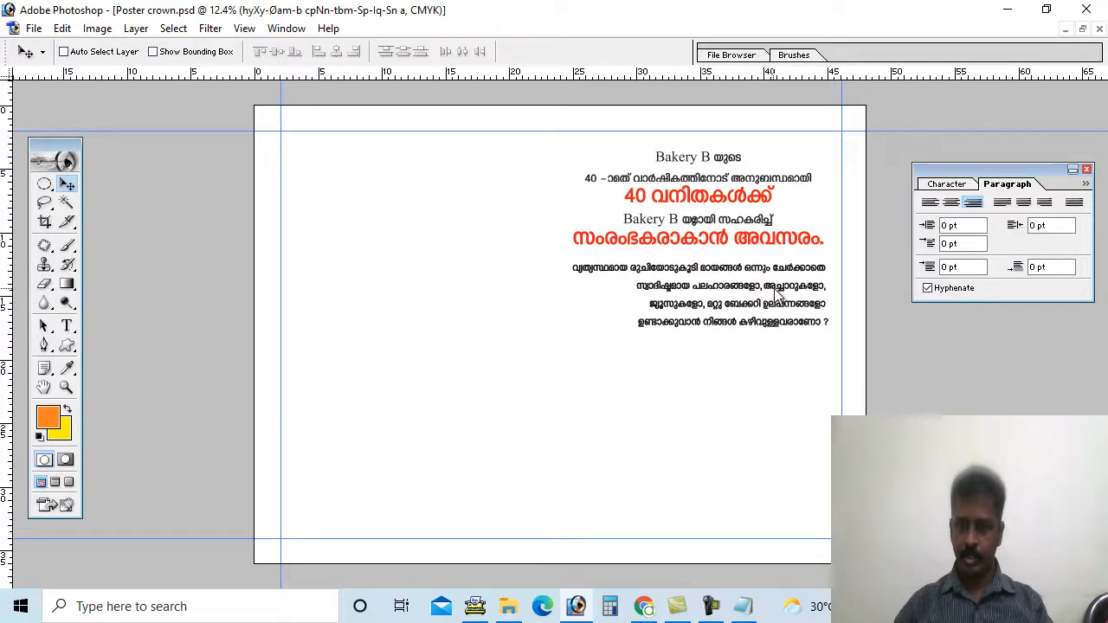
Step: Tighten the paragraph's leading to 32 pt and bring the paragraph closer to the last heading line
left_click(946, 184)
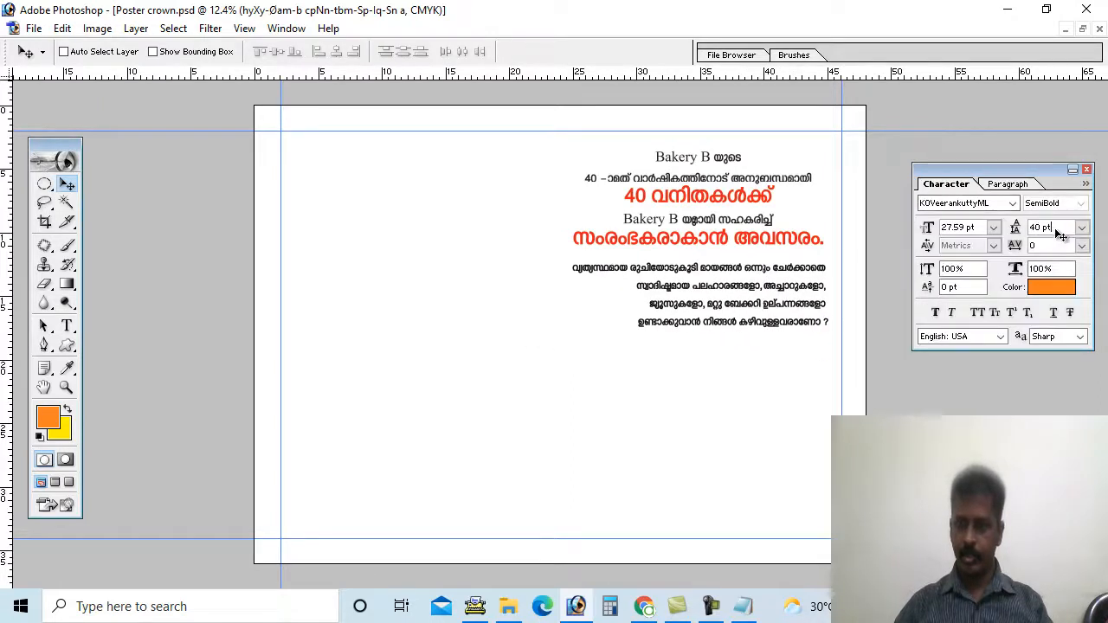
left_click(1054, 228)
type("35")
key("Return")
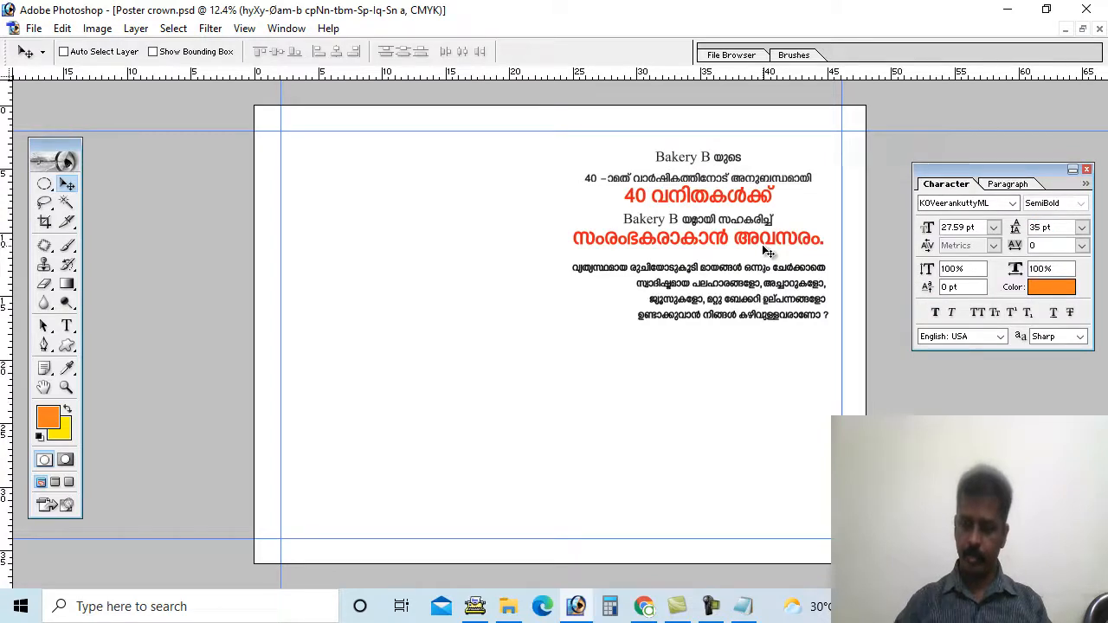
left_click(1042, 227)
type("32")
key("Return")
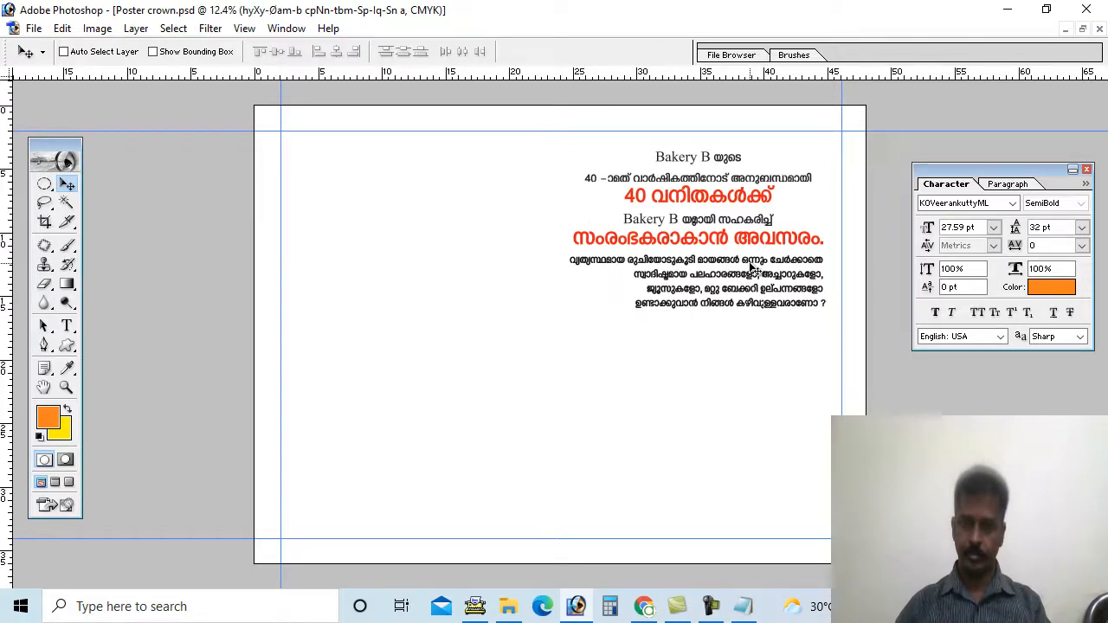
Step: Change the paragraph's text colour to a magenta purple with C 30, M 100, Y 0 and K 0
left_click(1042, 295)
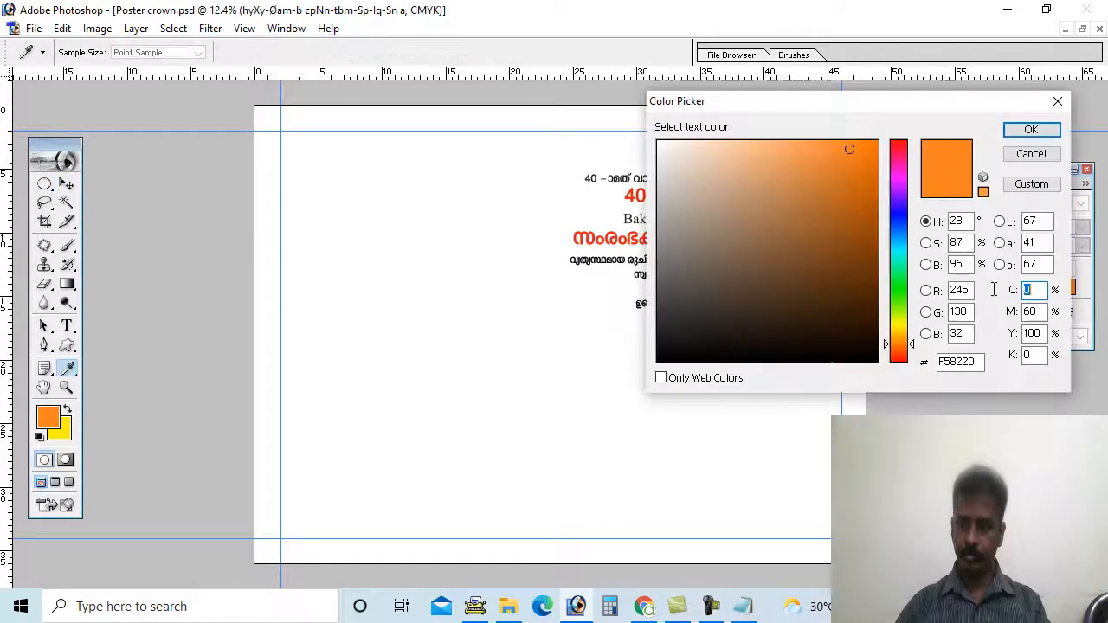
double_click(1030, 311)
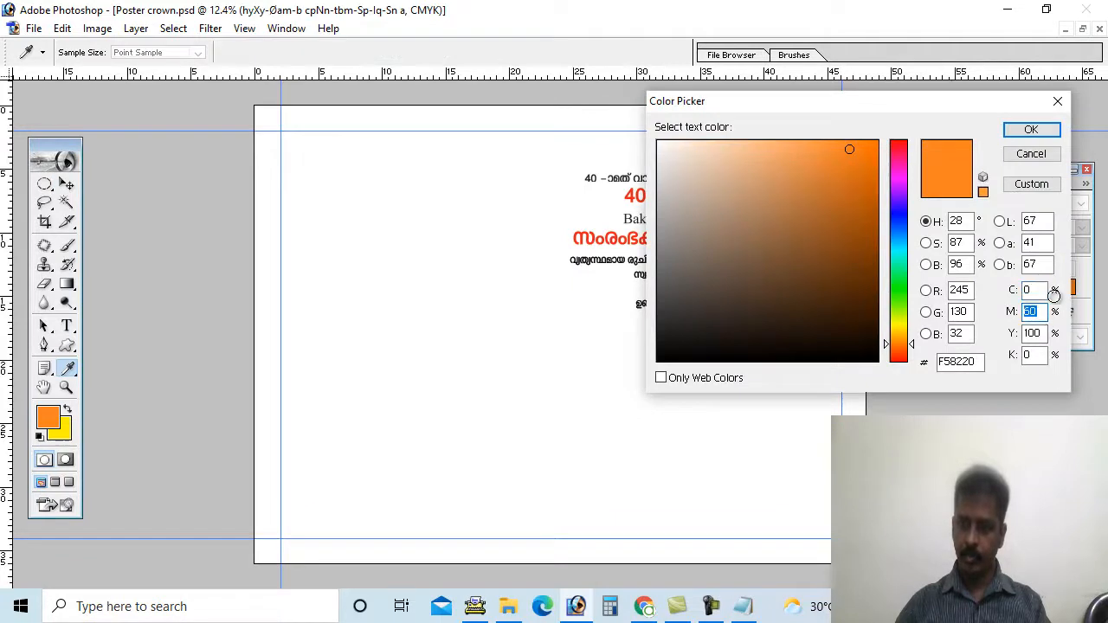
double_click(1032, 290)
type("30")
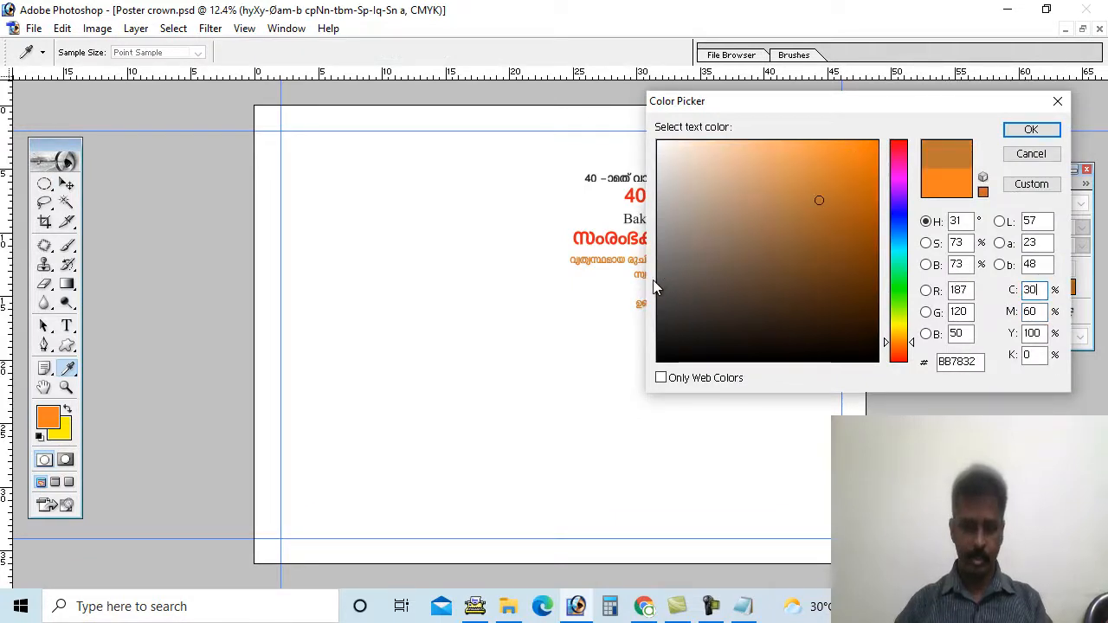
key("Tab")
type("100")
key("Tab")
type("0")
key("Return")
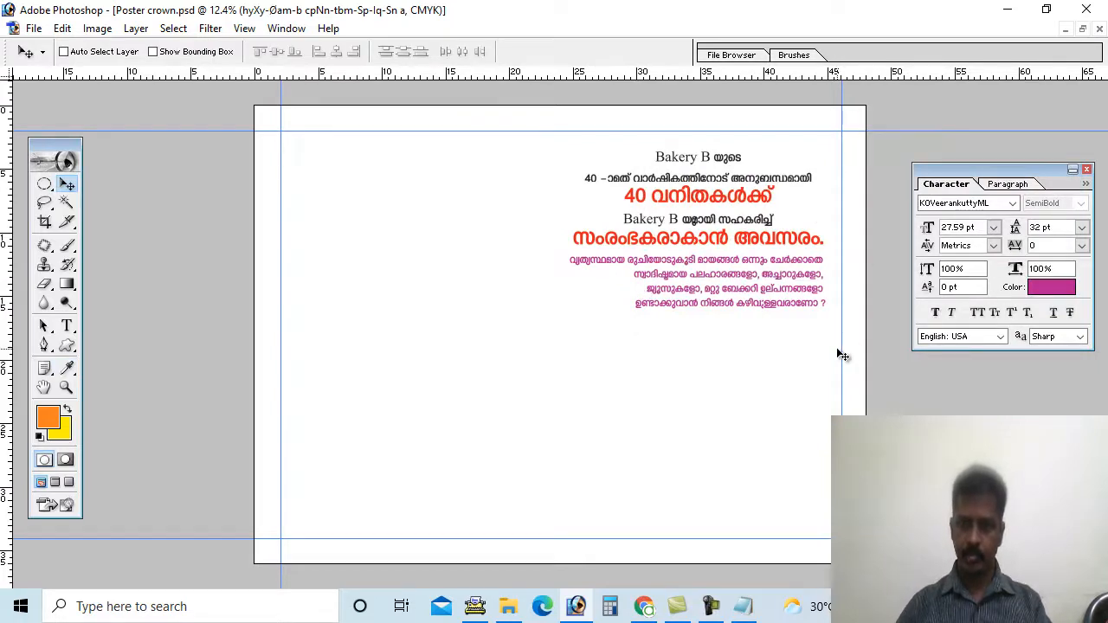
Step: Switch to Typeit! and replace the garbled shop name after "ഉത്പന്നങ്ങൾ" with "Bakery B" in English
left_click(477, 608)
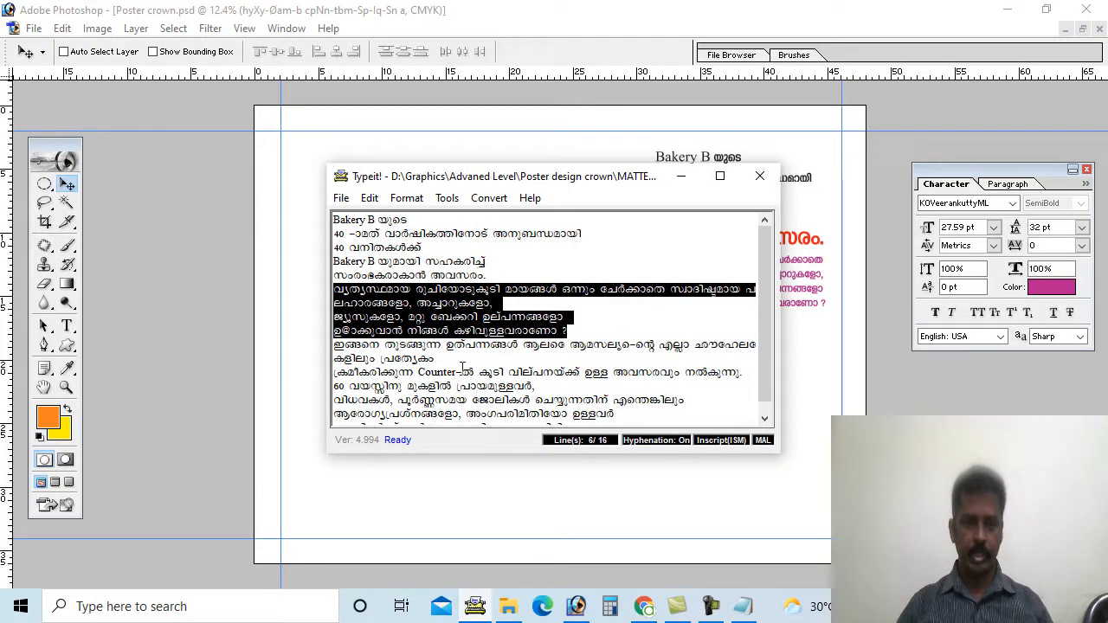
left_click_drag(524, 344, 653, 351)
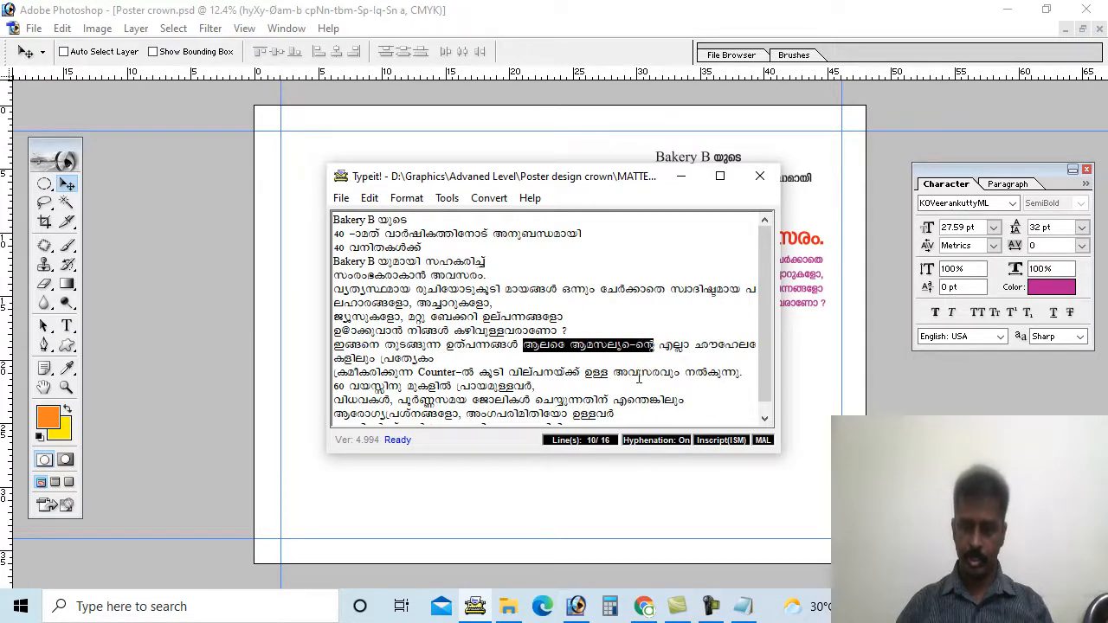
key("BackSpace")
key("Caps_Lock")
type("B")
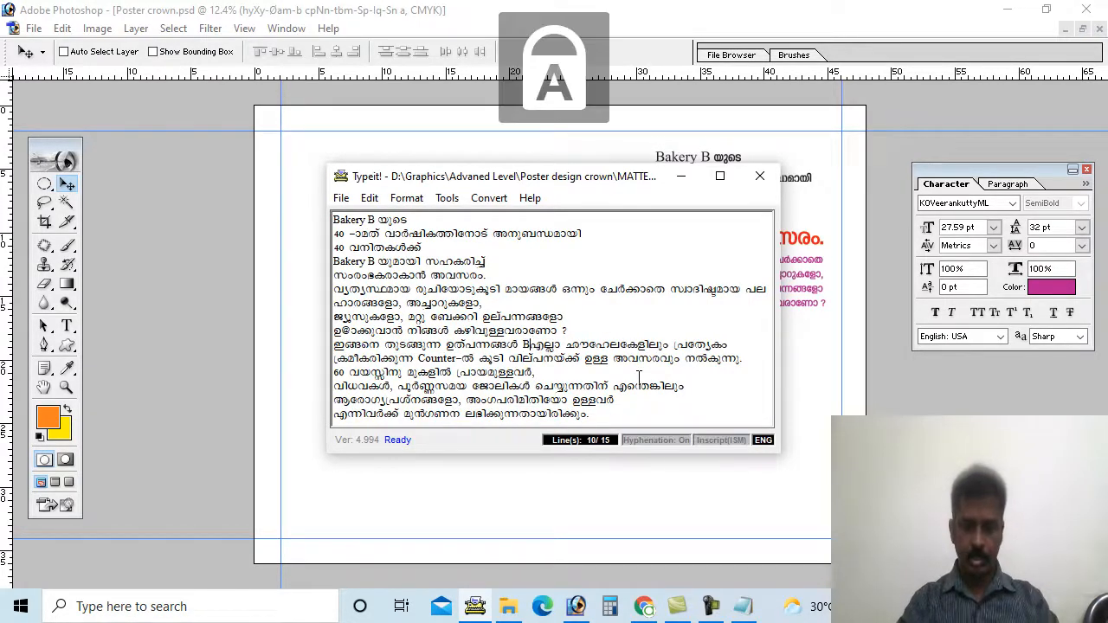
type("akery")
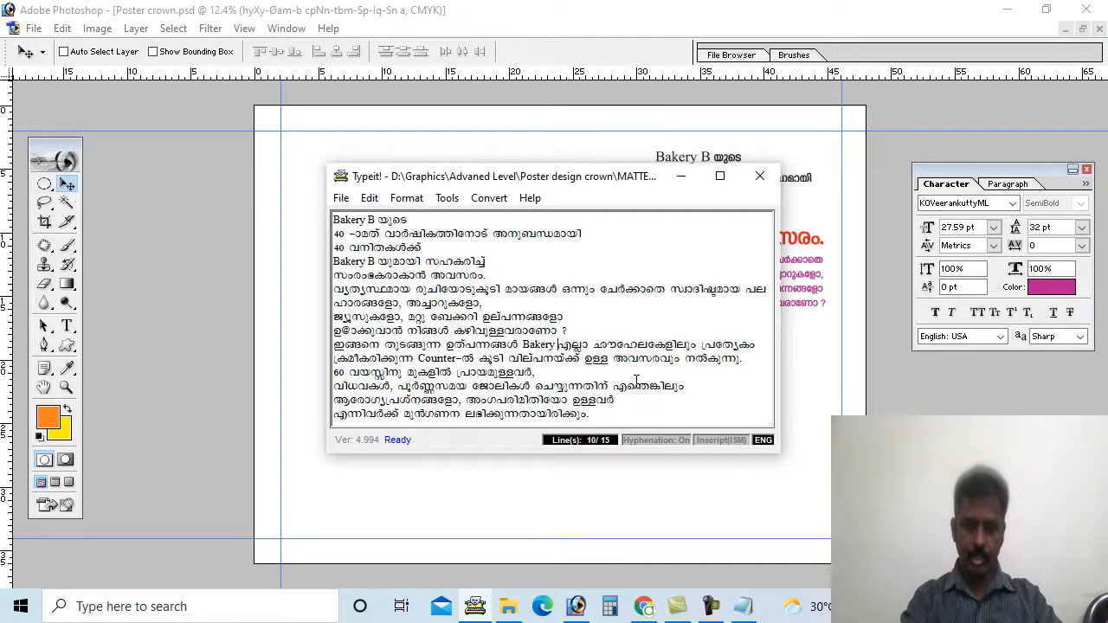
type(" B ")
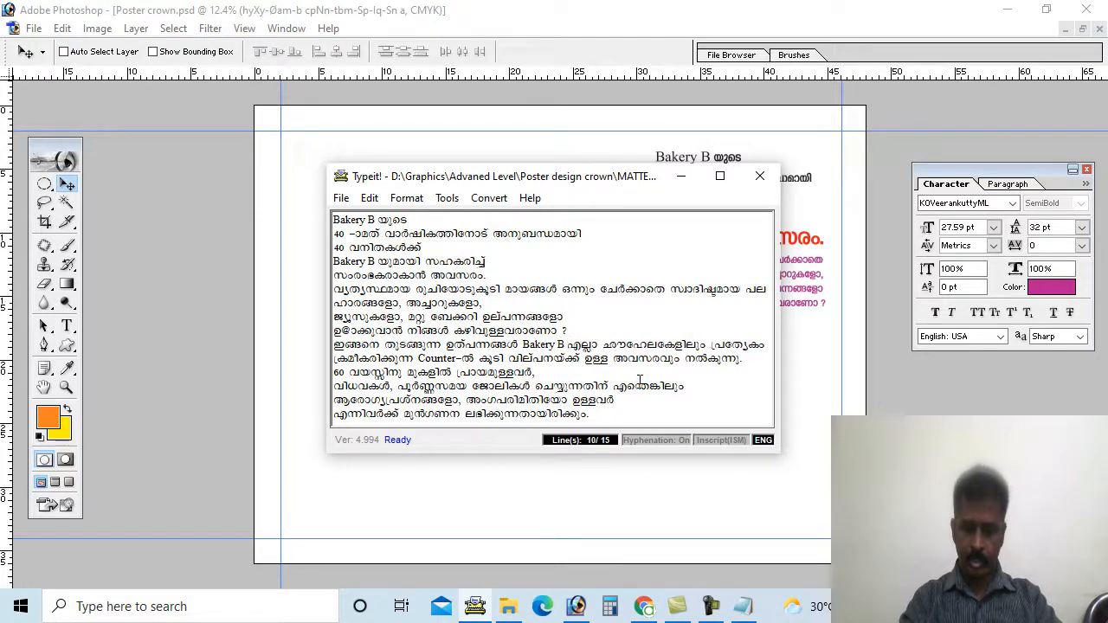
Step: Add the Malayalam suffix "യുടെ" after "Bakery B", switching the input language back to Malayalam
type("/g:")
key("BackSpace")
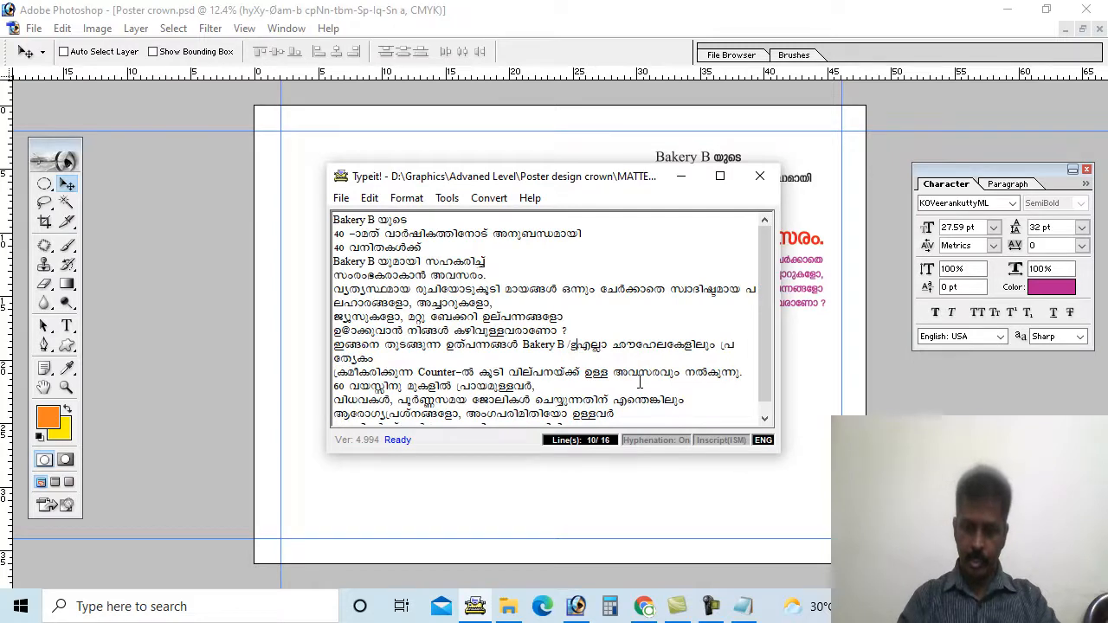
key("BackSpace")
key("BackSpace")
type("/")
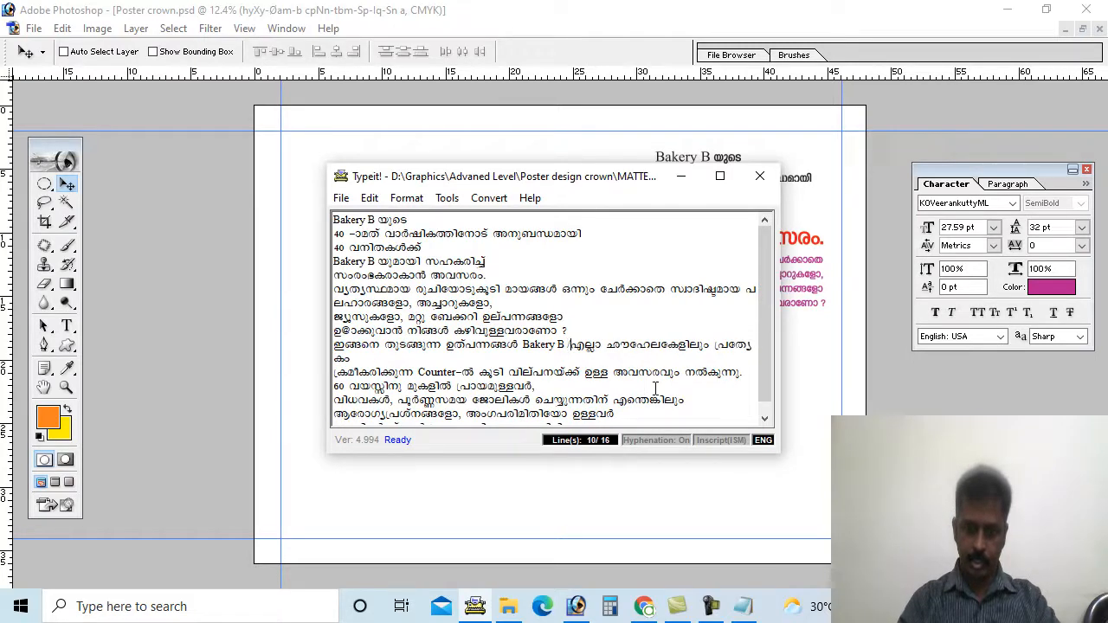
key("Caps_Lock")
key("BackSpace")
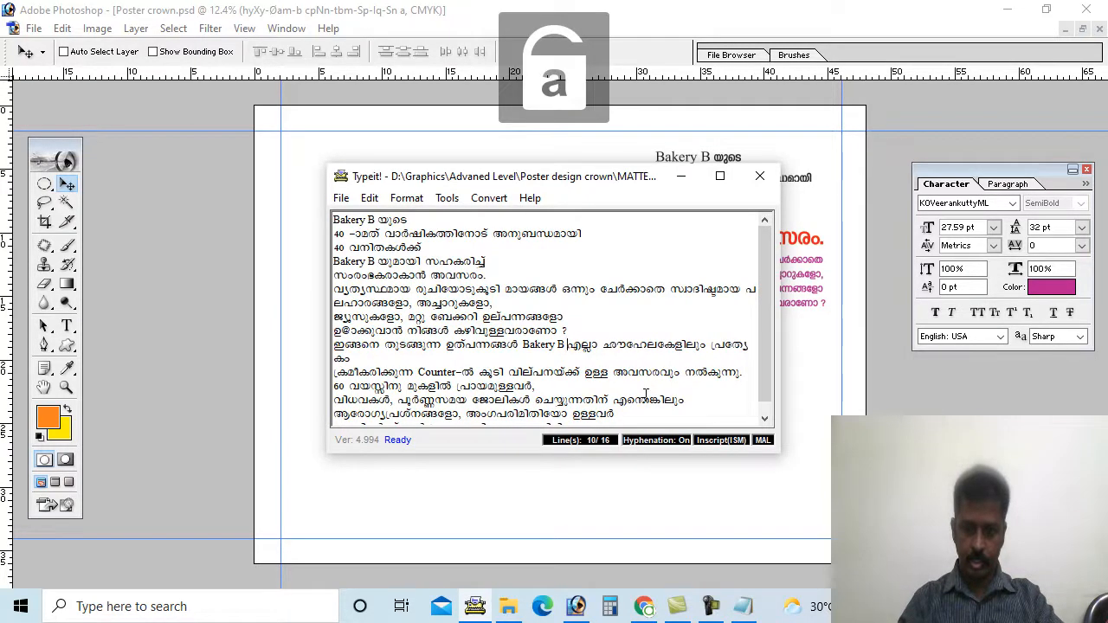
type("യുടെ")
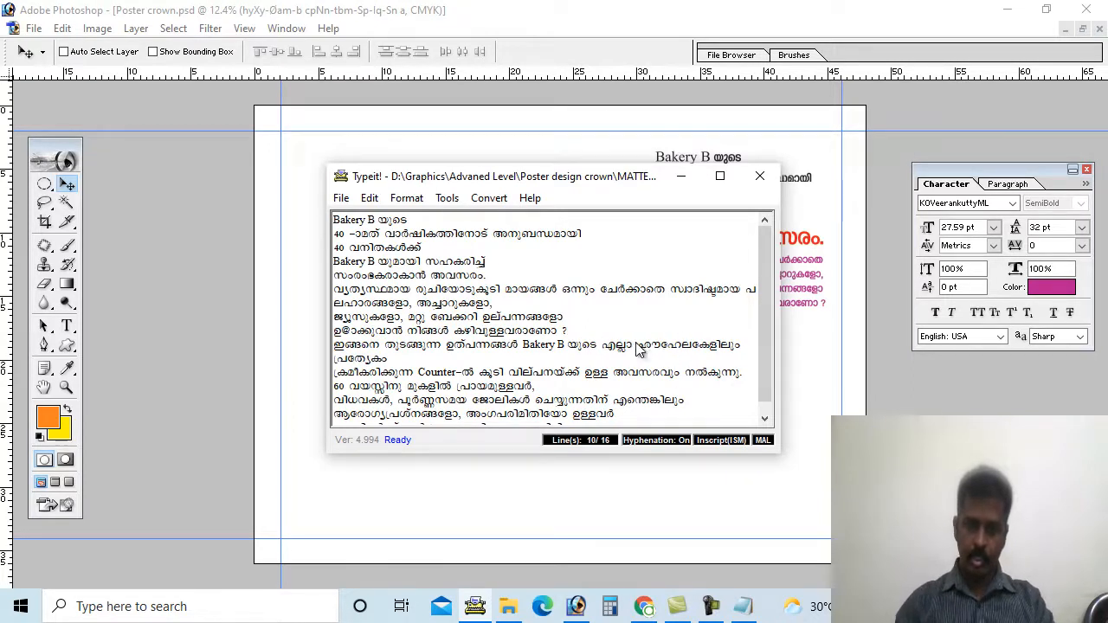
Step: Convert the garbled word after "എല്ലാ" to the English font type so it reads "Outlet"
left_click_drag(638, 346, 695, 344)
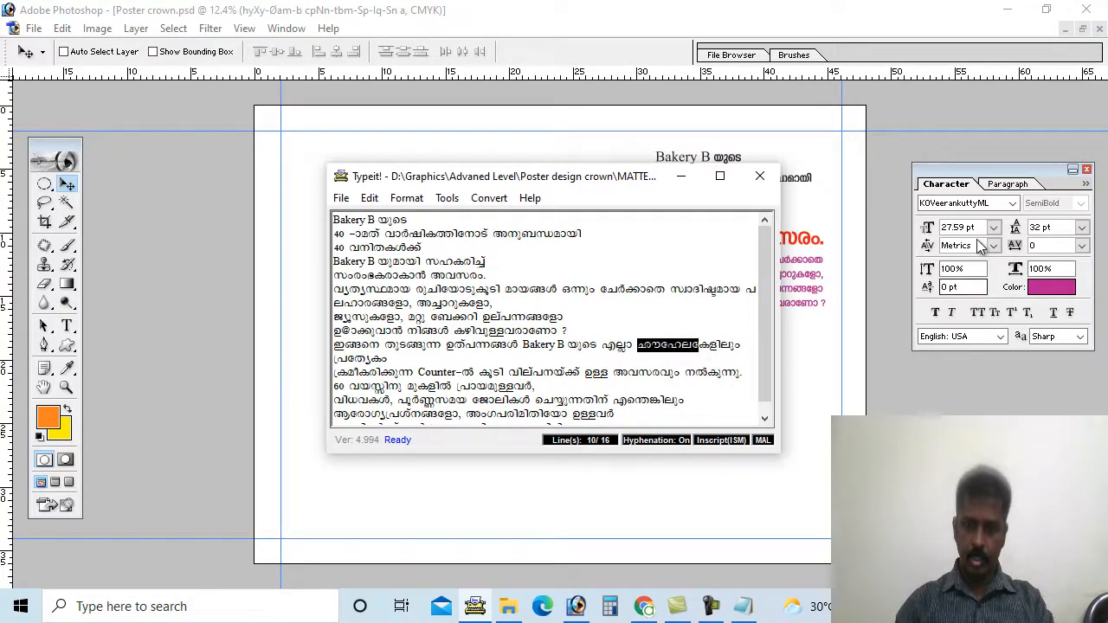
left_click(976, 210)
left_click(475, 608)
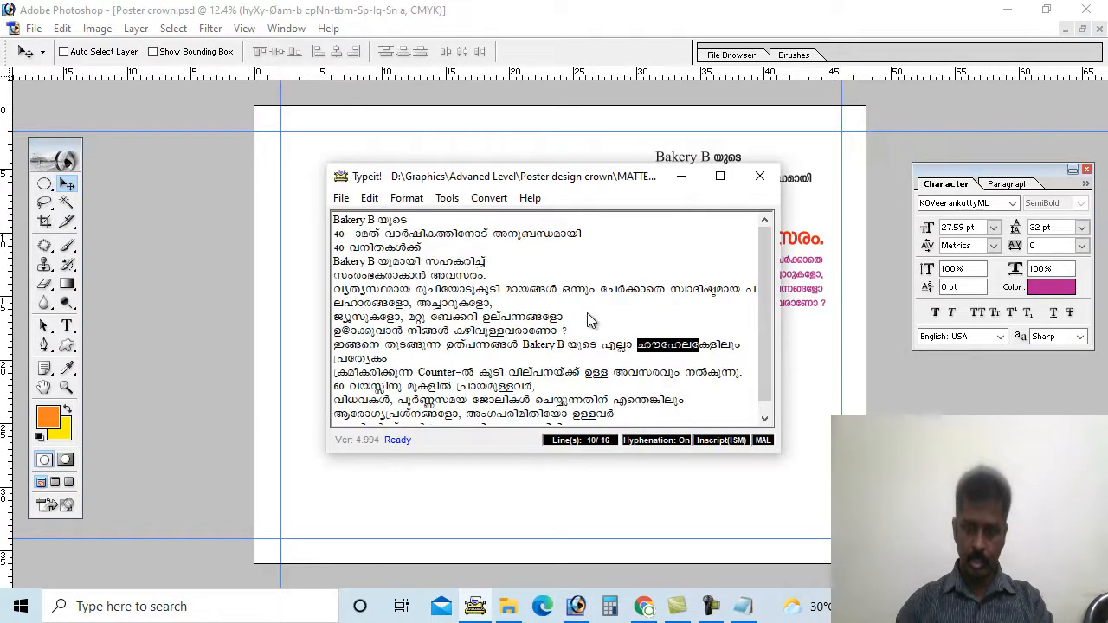
left_click(407, 199)
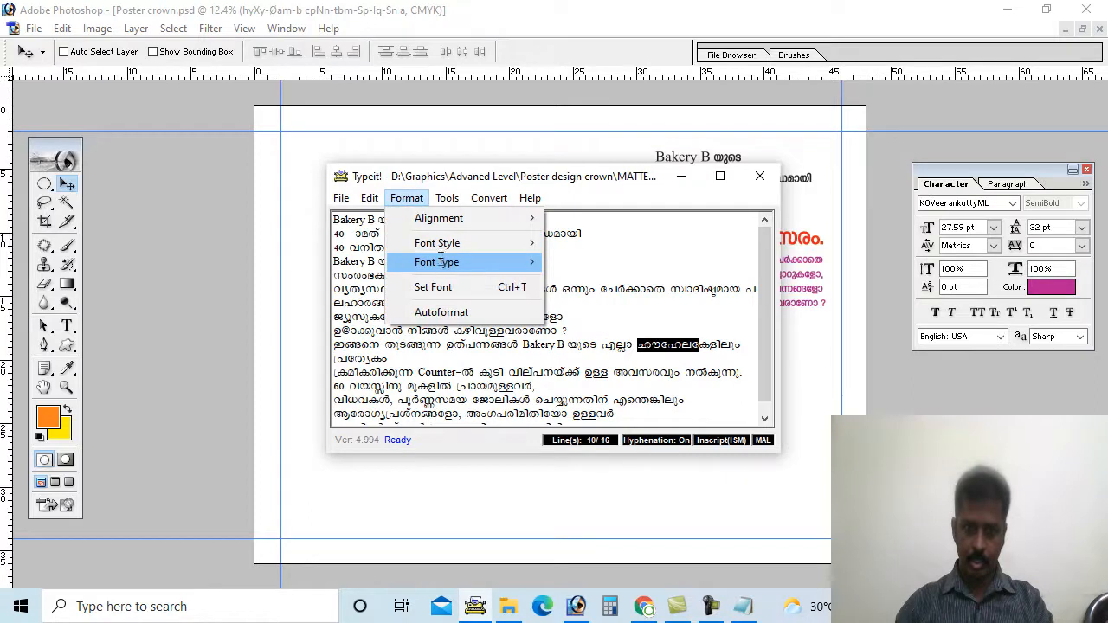
mouse_move(442, 262)
left_click(594, 262)
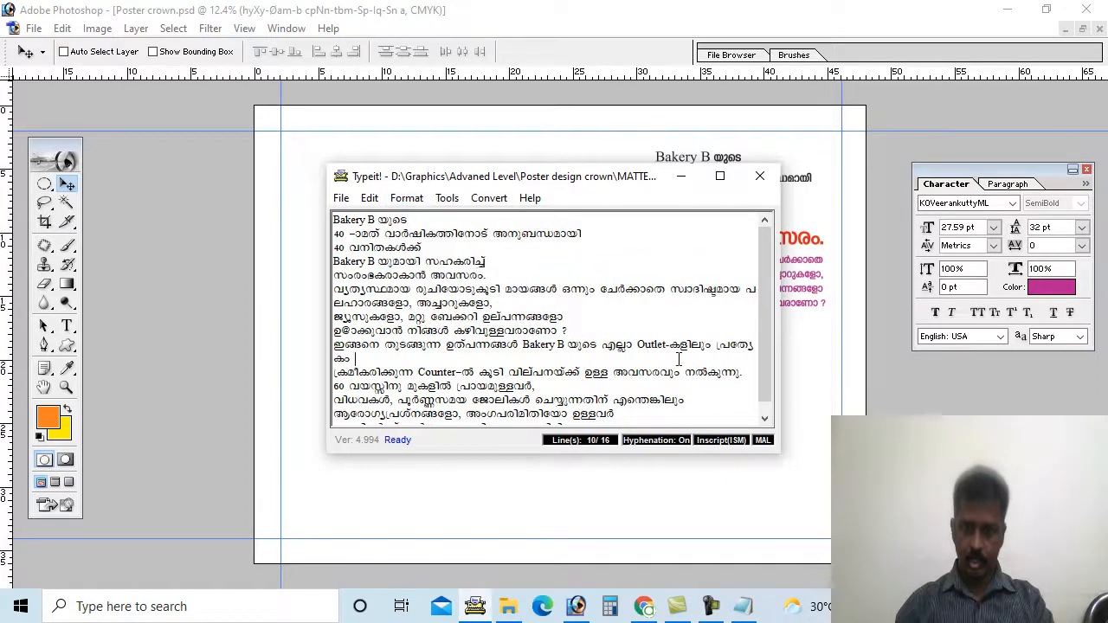
Step: Copy the passage from "ഇങ്ങനെ തുടങ്ങുന്ന" through "നൽകുന്നു." and return to Photoshop
left_click(546, 378)
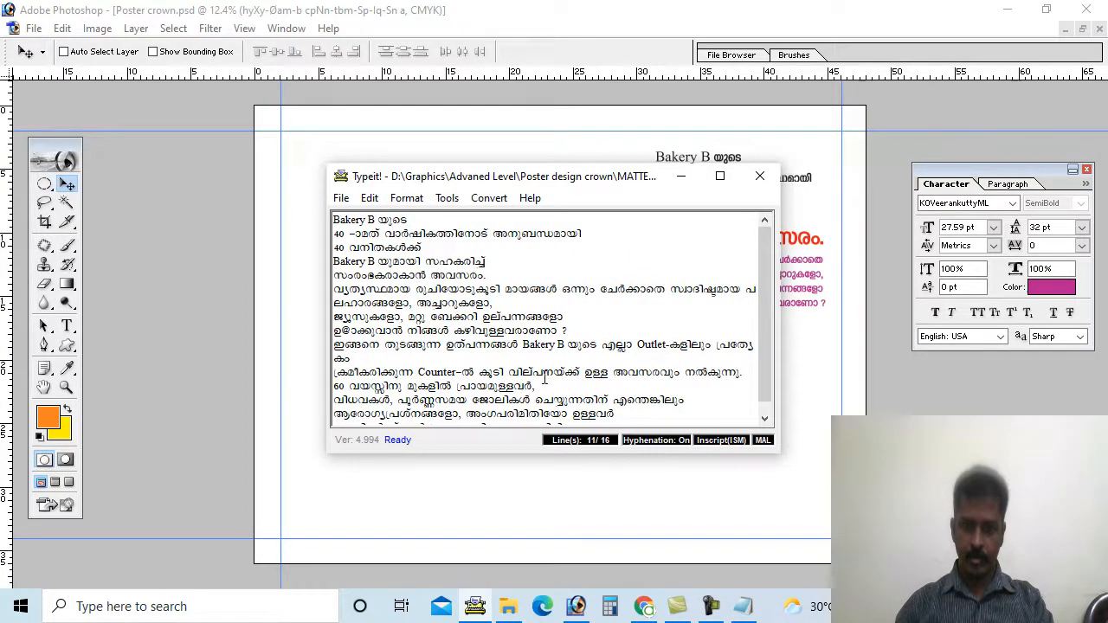
left_click_drag(757, 379, 342, 344)
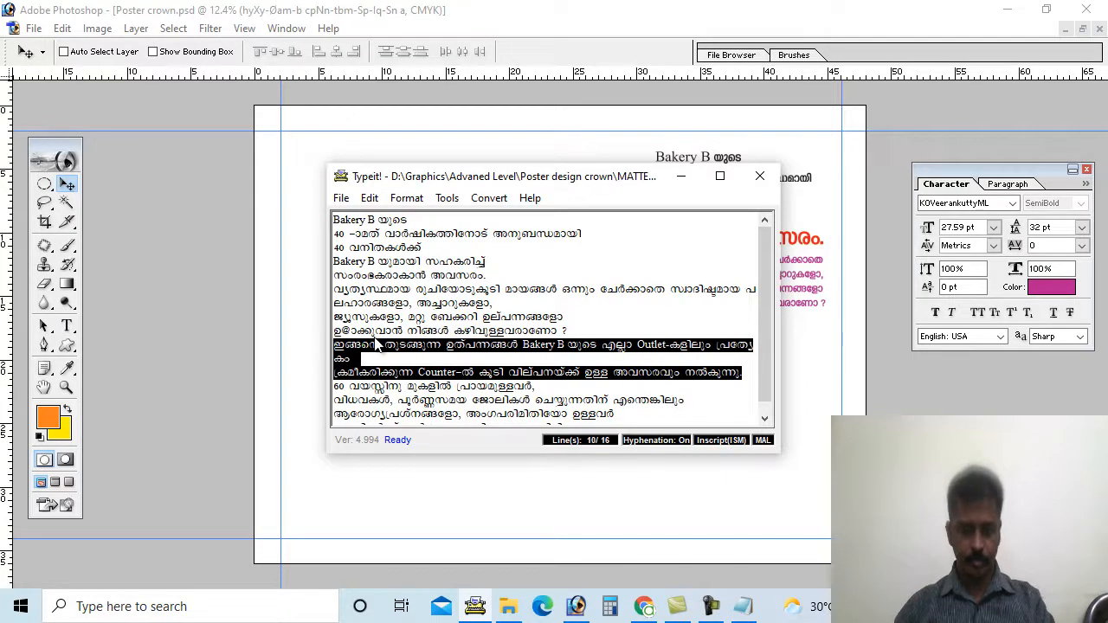
left_click_drag(374, 344, 713, 183)
left_click(335, 349)
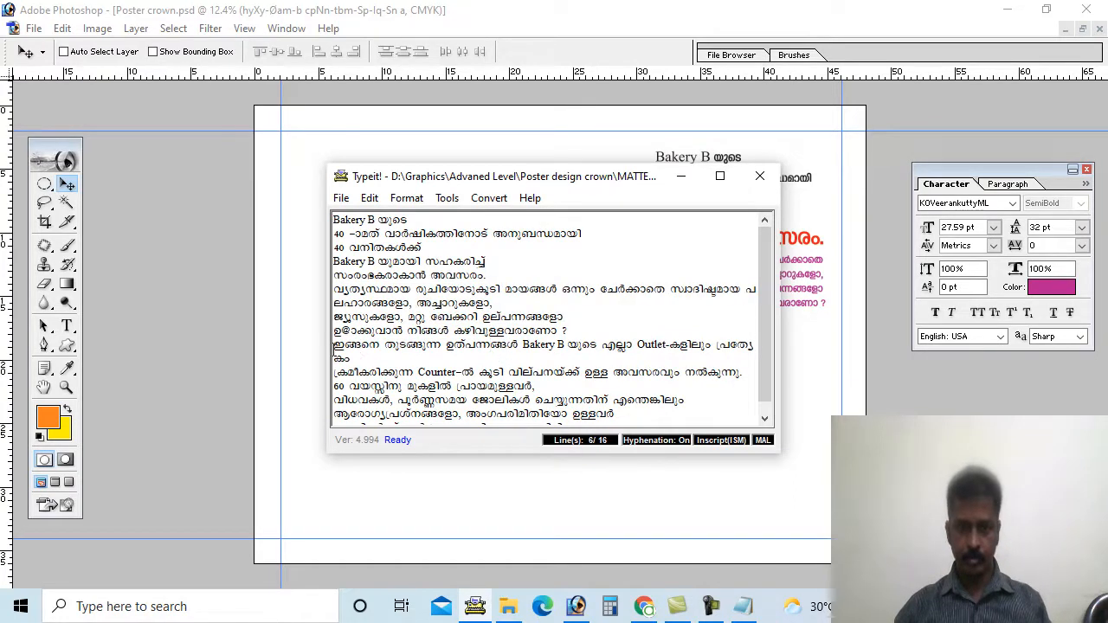
left_click_drag(338, 347, 750, 388)
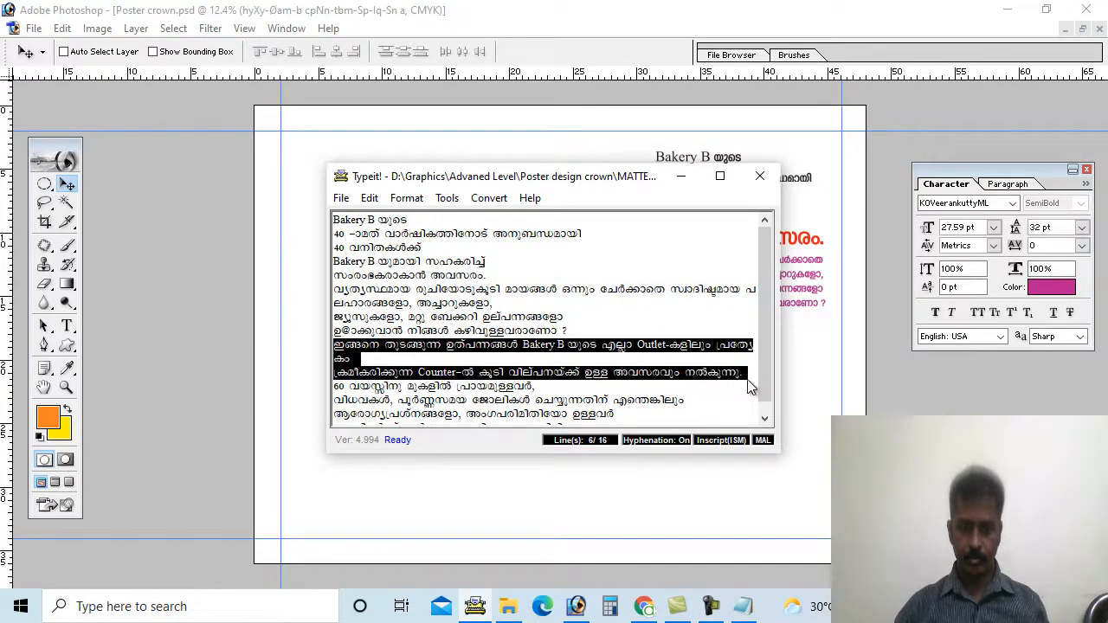
left_click(682, 178)
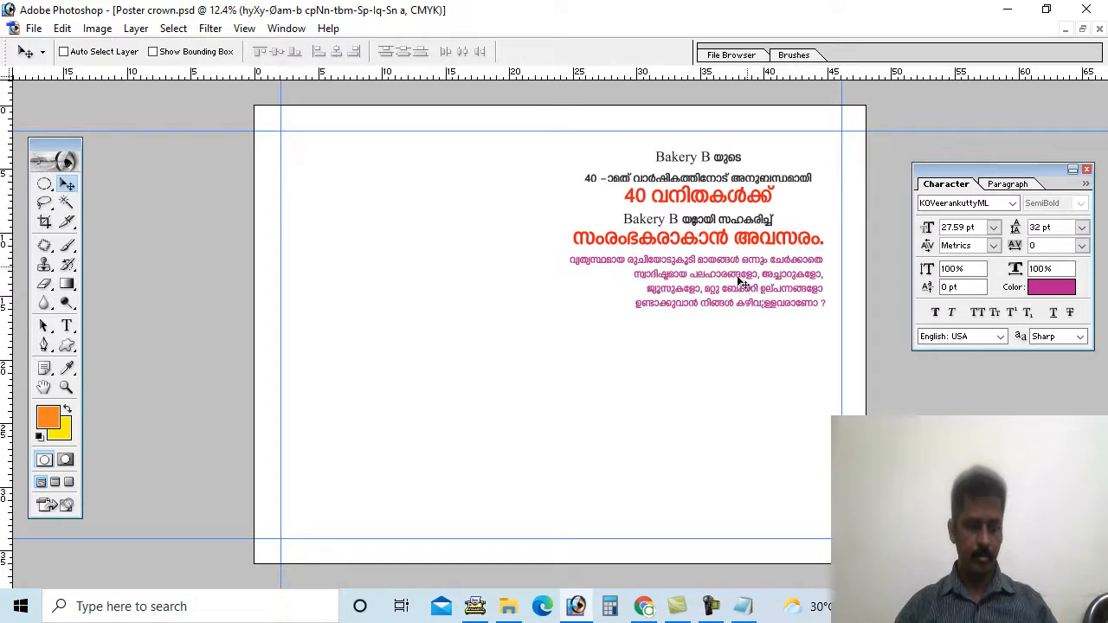
Step: Paste the copied passage as a new text block below the purple paragraph and move it to the right margin
left_click(69, 324)
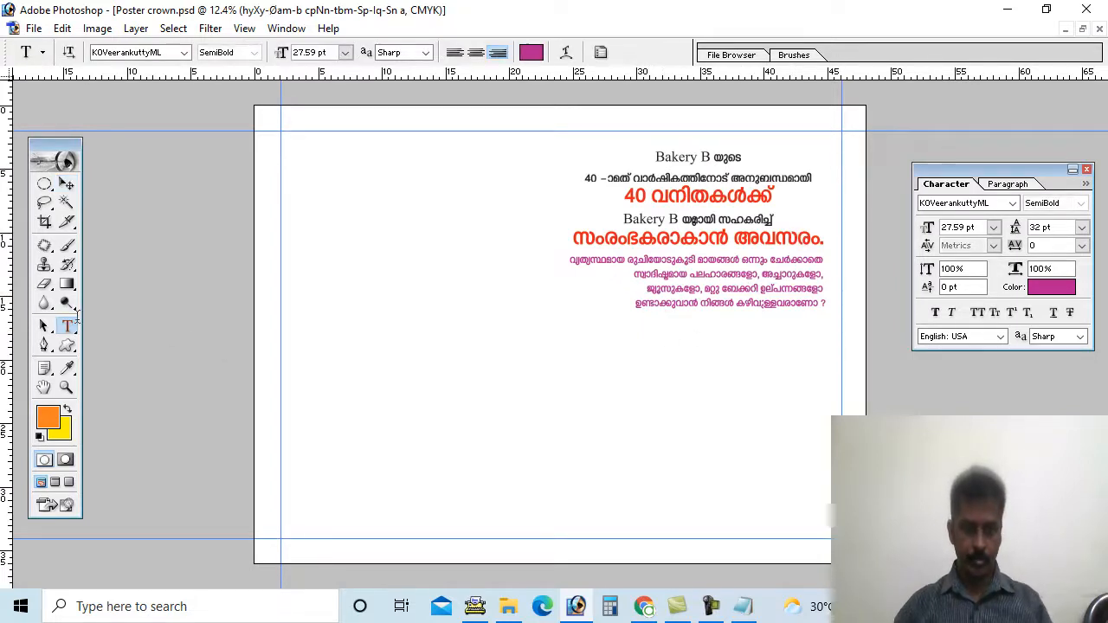
left_click(601, 358)
key("ctrl+v")
left_click_drag(655, 377, 673, 408)
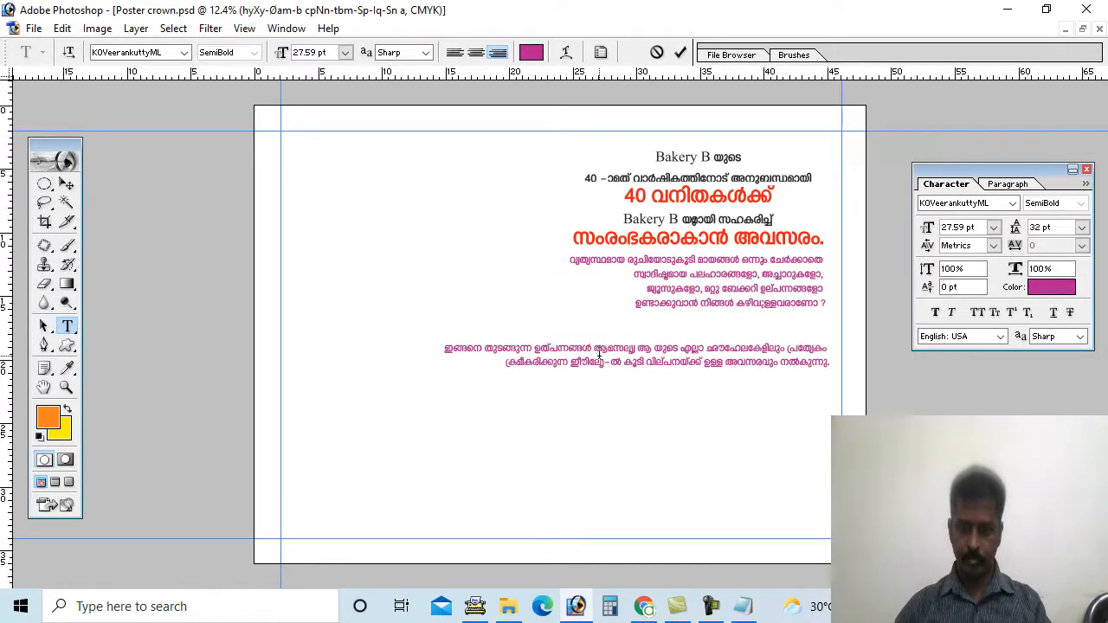
Step: Set the font of the garbled shop name in the new block's first line to Times New Roman
left_click_drag(620, 348, 656, 355)
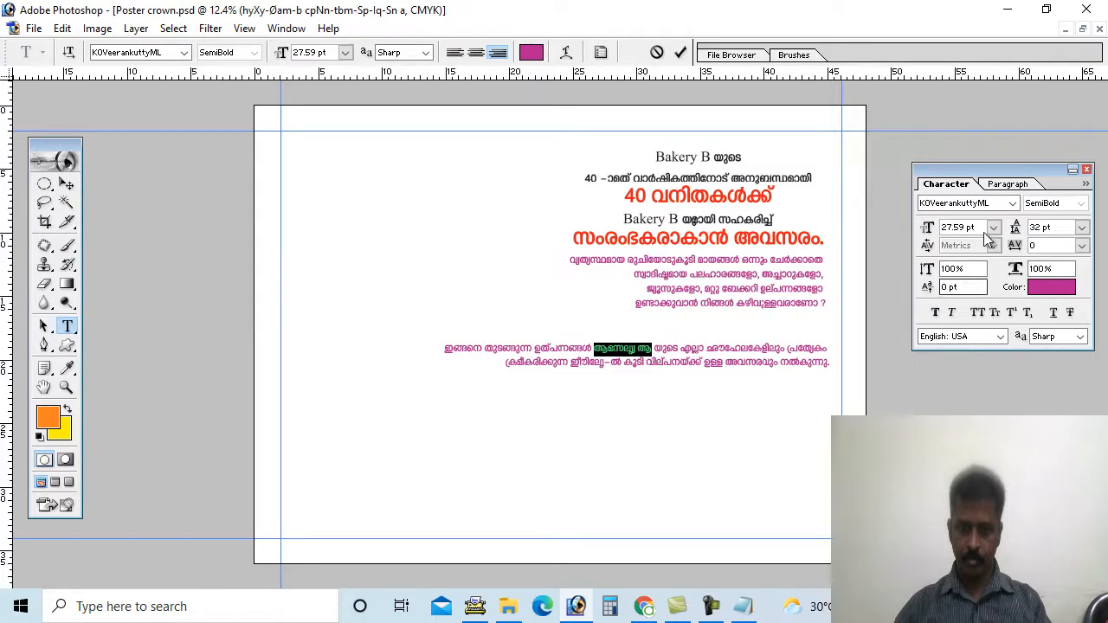
left_click(984, 206)
type("Times New Roman P")
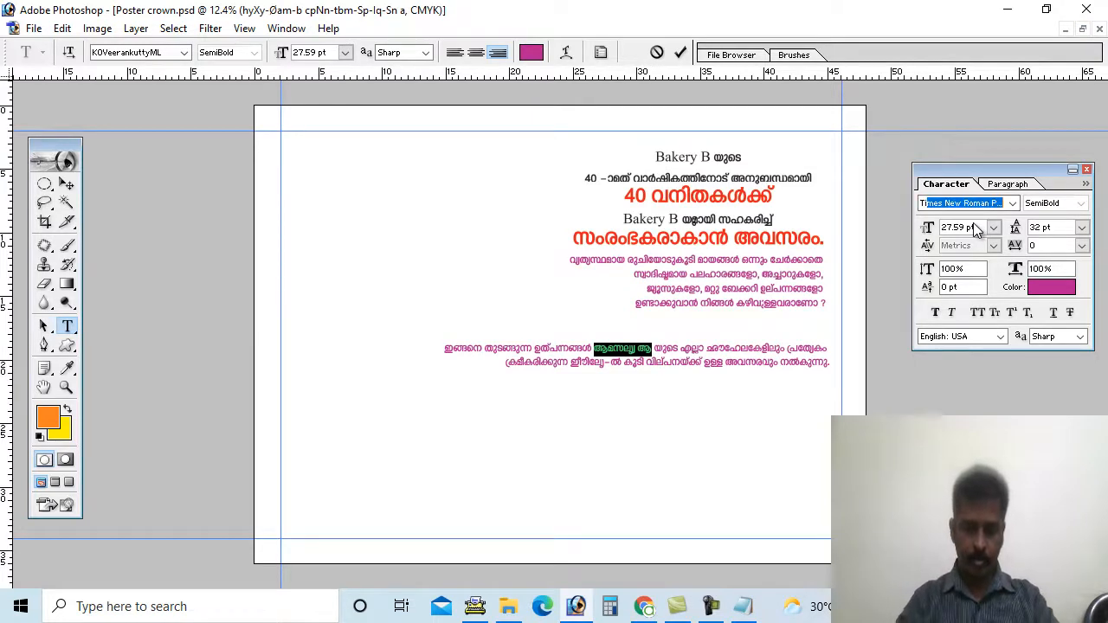
key("Return")
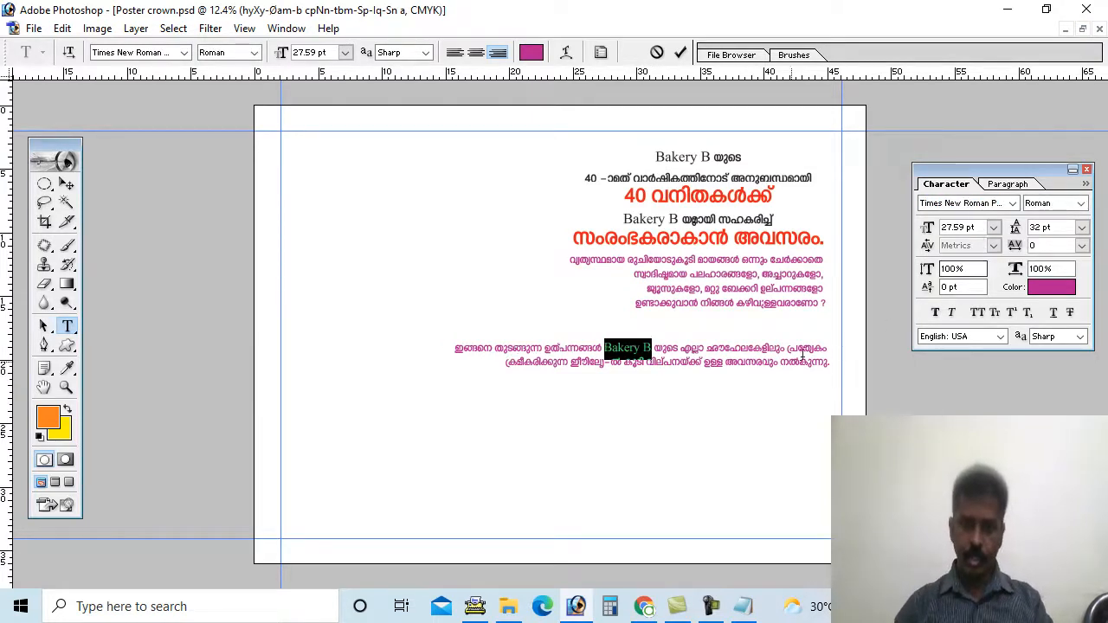
Step: Set the font of the garbled word after "എല്ലാ" in the new block's first line to Times New Roman
left_click_drag(707, 347, 753, 351)
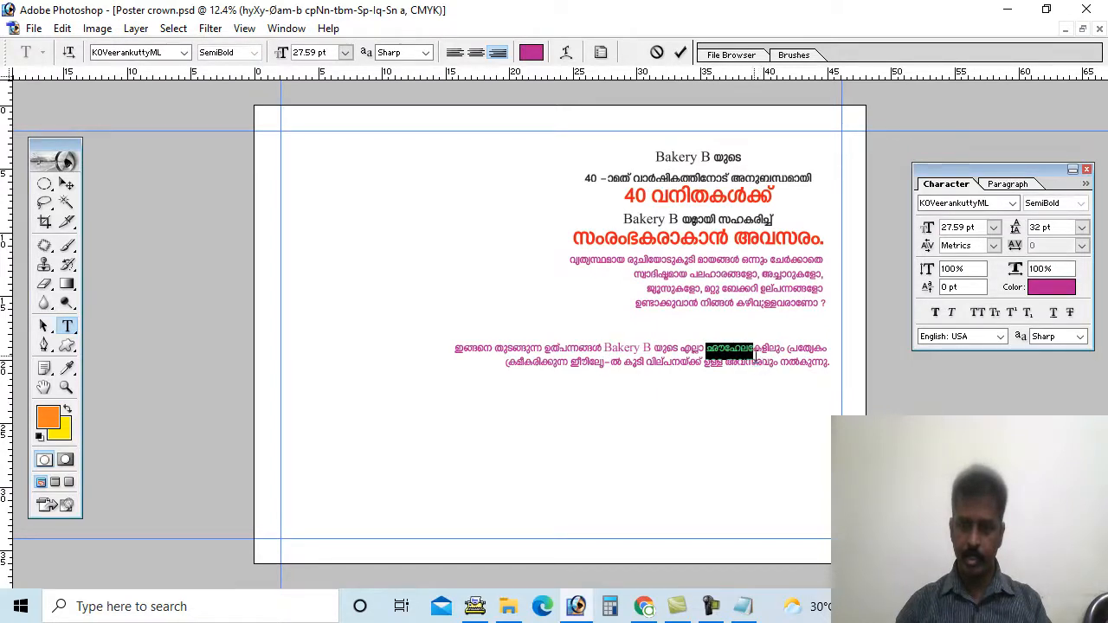
left_click(987, 204)
type("Tim")
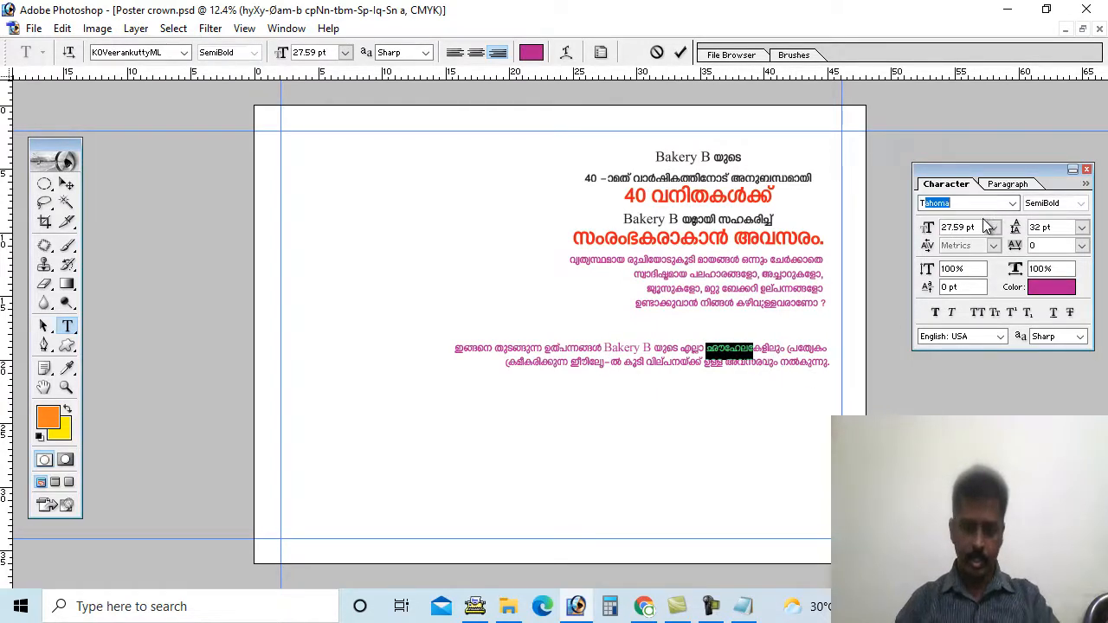
type("es New R")
key("Return")
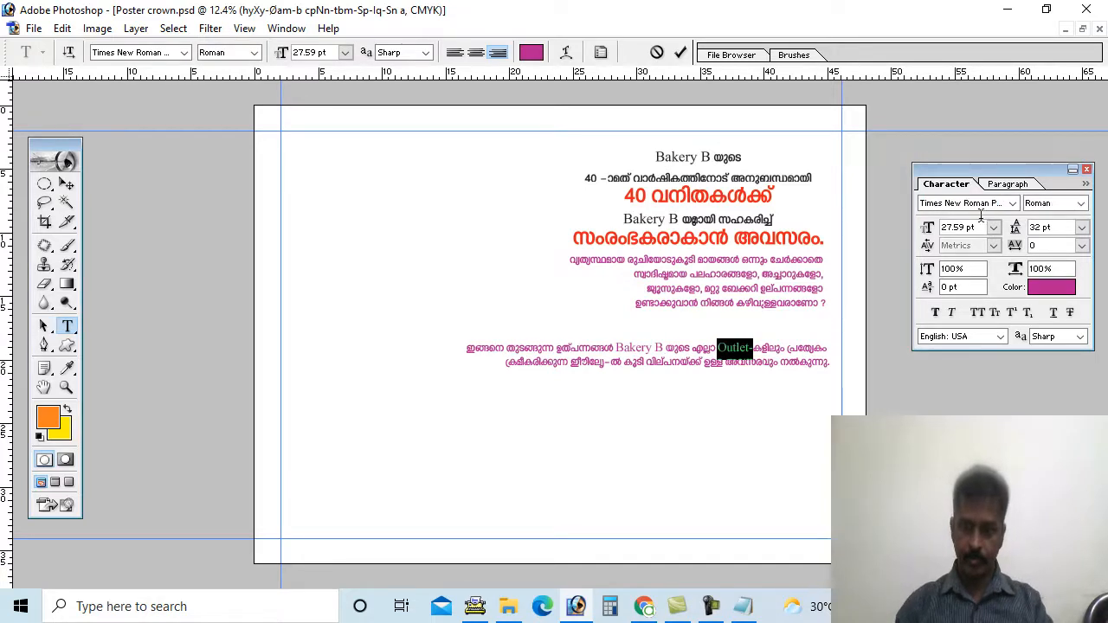
Step: Set the font of the garbled word before "-ൽ കൂടി" in the block's second line to Times New Roman
left_click_drag(570, 362, 608, 373)
left_click(973, 206)
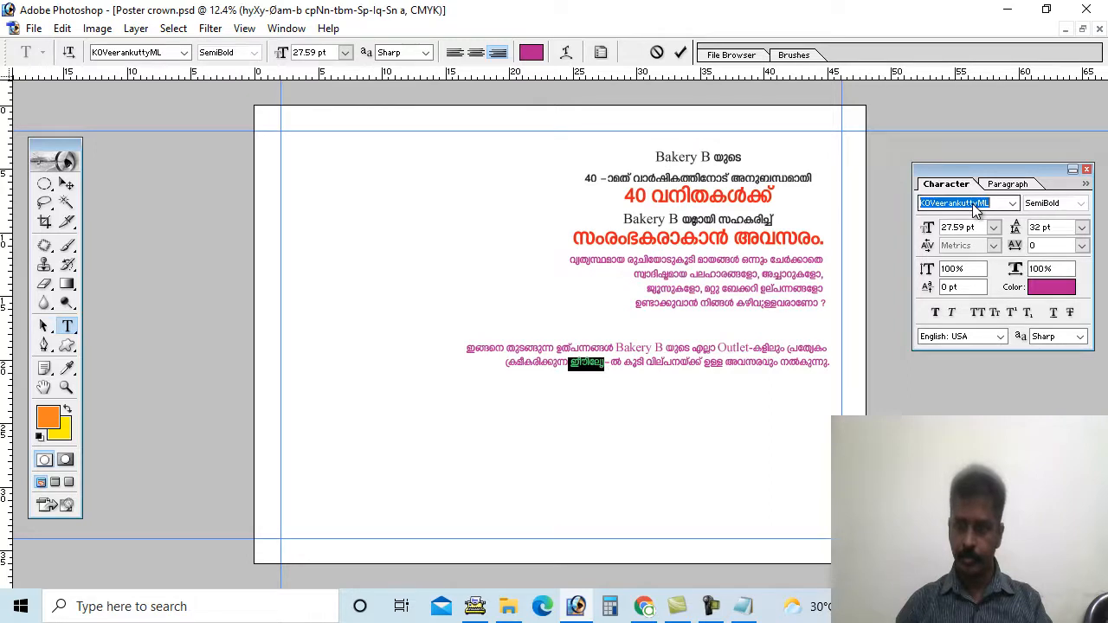
type("Times New Roman P")
key("Return")
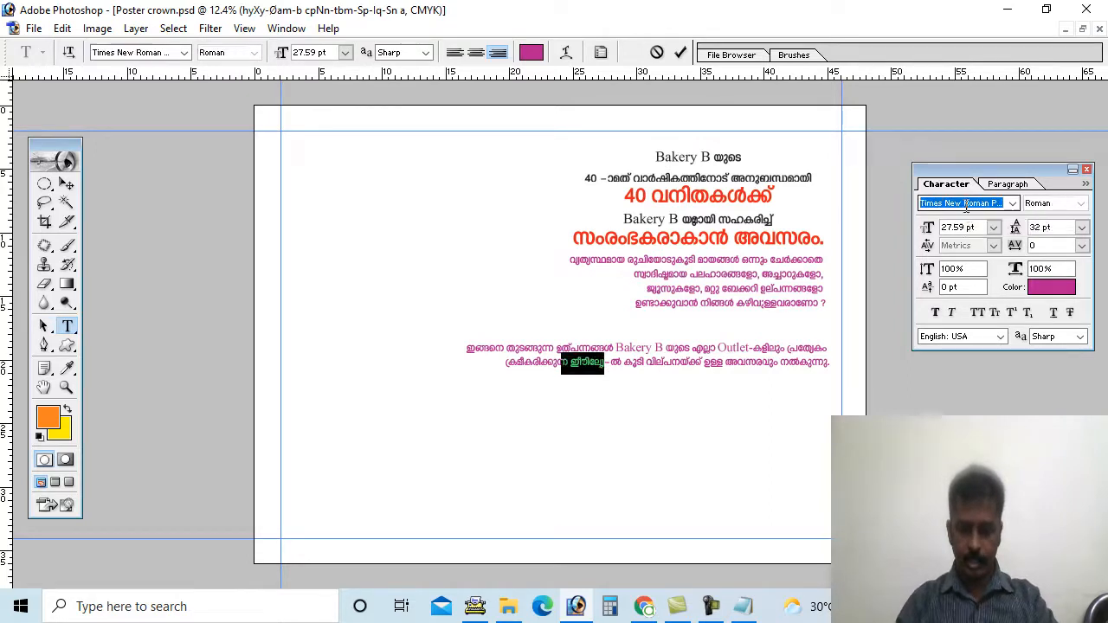
Step: Split the new block into four lines, breaking before "എല്ലാ" and before "വില്പനയ്ക്ക്"
left_click(691, 349)
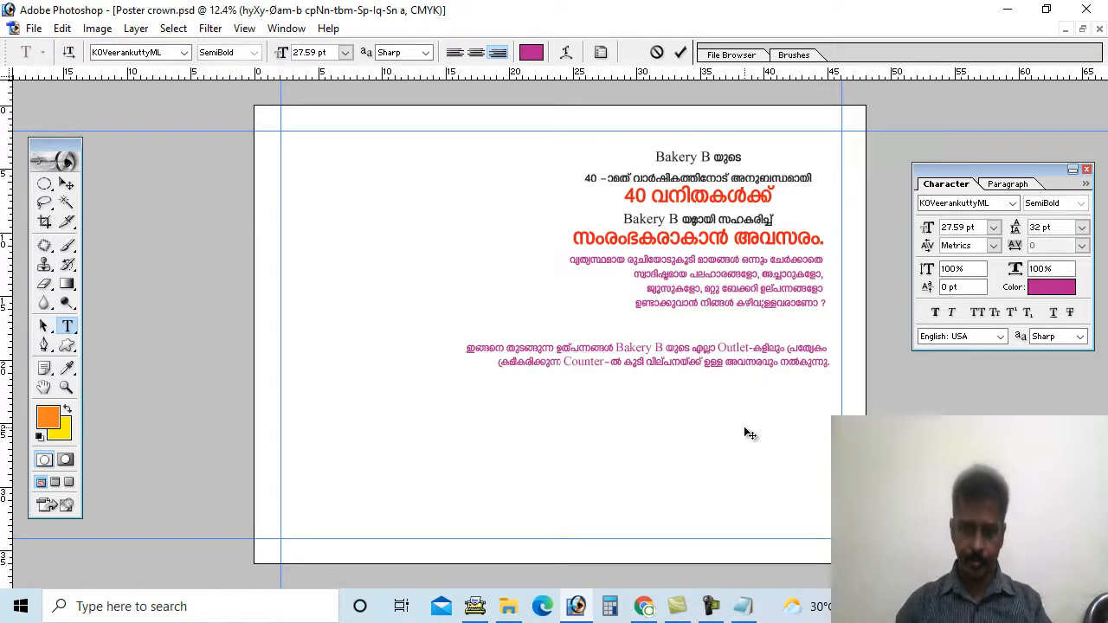
key("Return")
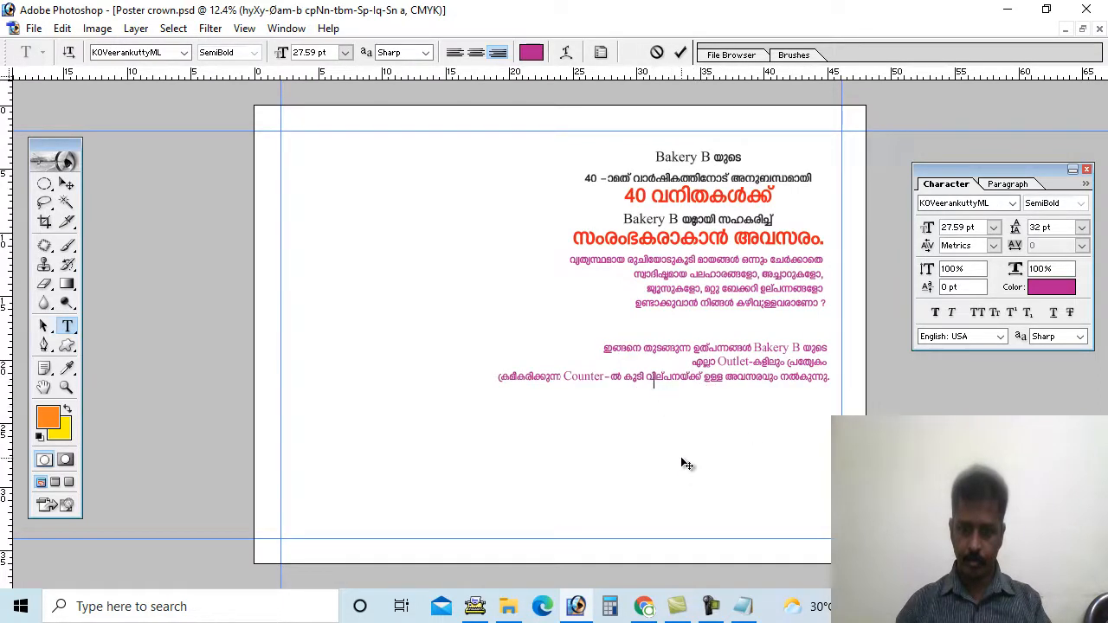
key("Return")
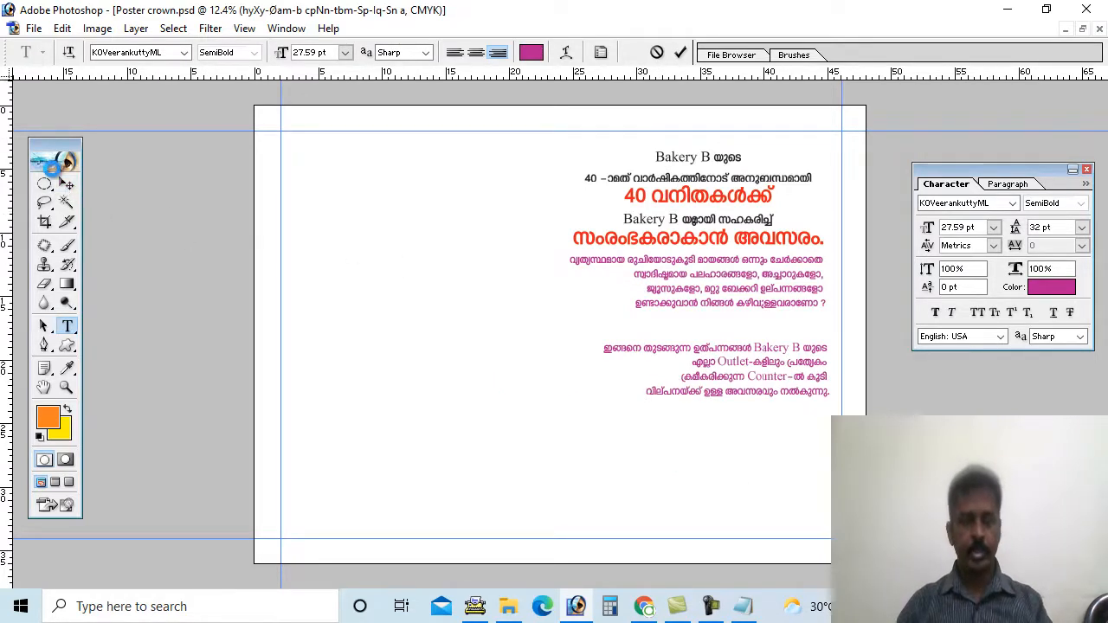
Step: Recolour the four-line block near-black (#050004) and place it closer beneath the purple paragraph, near the right margin
left_click(66, 184)
left_click_drag(716, 390, 692, 378)
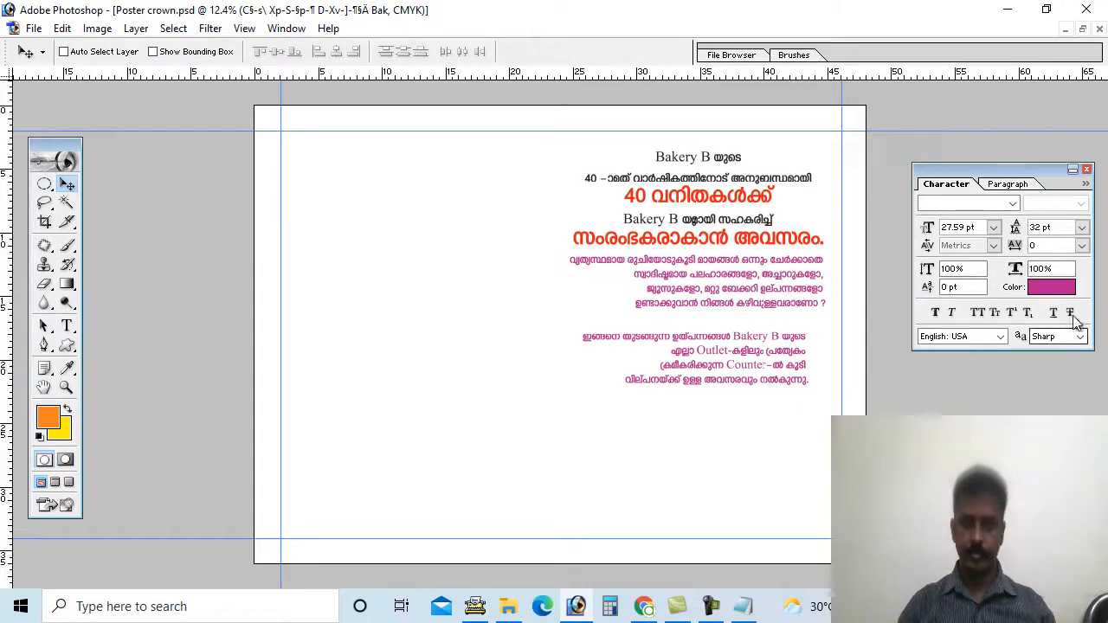
left_click(1052, 286)
left_click(877, 357)
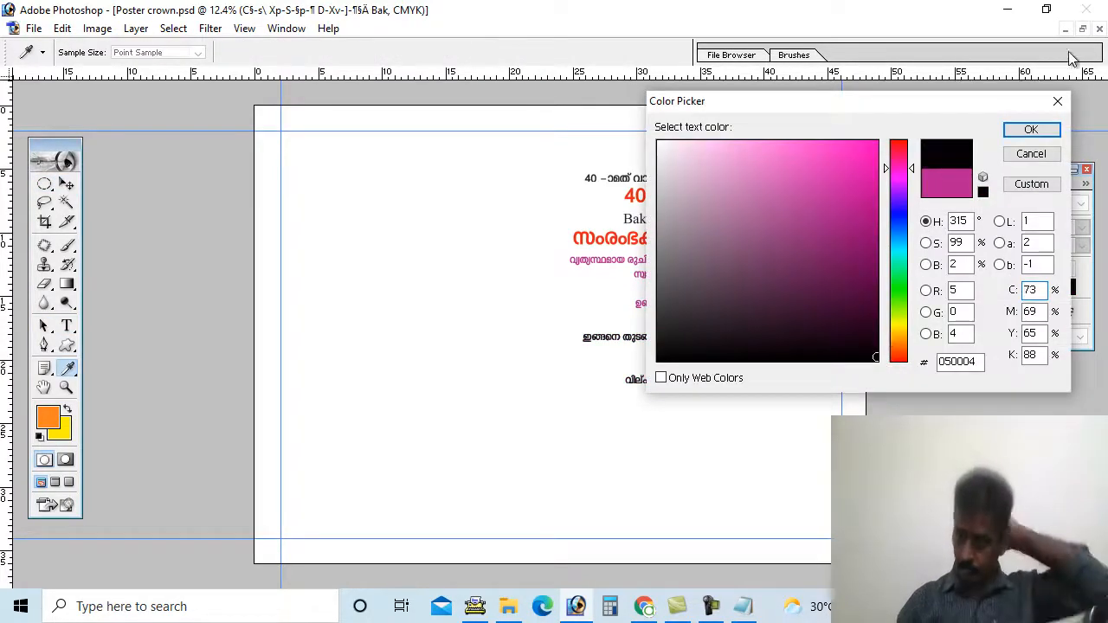
left_click(1029, 129)
left_click_drag(786, 387, 804, 385)
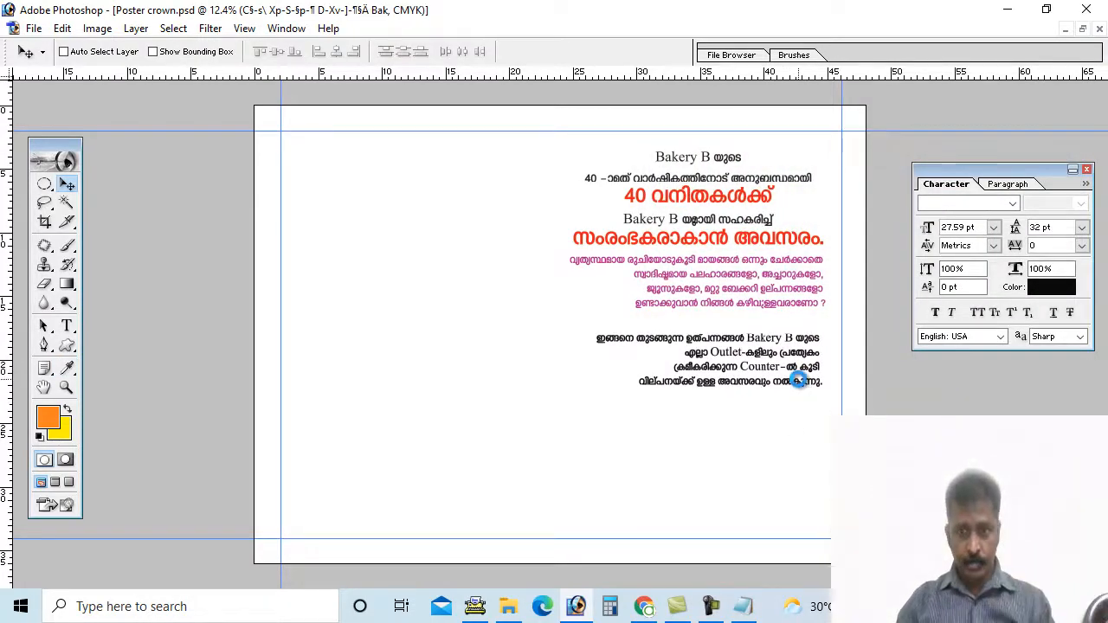
Step: Select the purple paragraph's layer and move the paragraph slightly down, away from the red heading line
right_click(706, 269)
left_click(718, 280)
left_click_drag(721, 266, 721, 272)
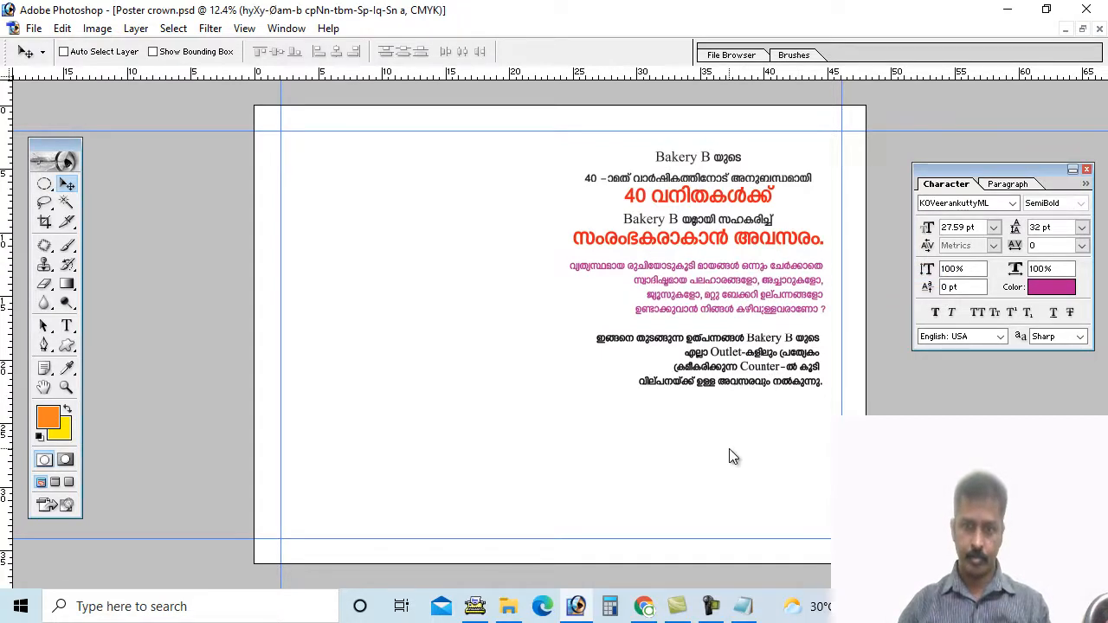
Step: In Typeit!, copy the final passage from "60 വയസ്സിനു" through "ലഭിക്കുന്നതായിരിക്കും." and return to Photoshop
left_click(475, 606)
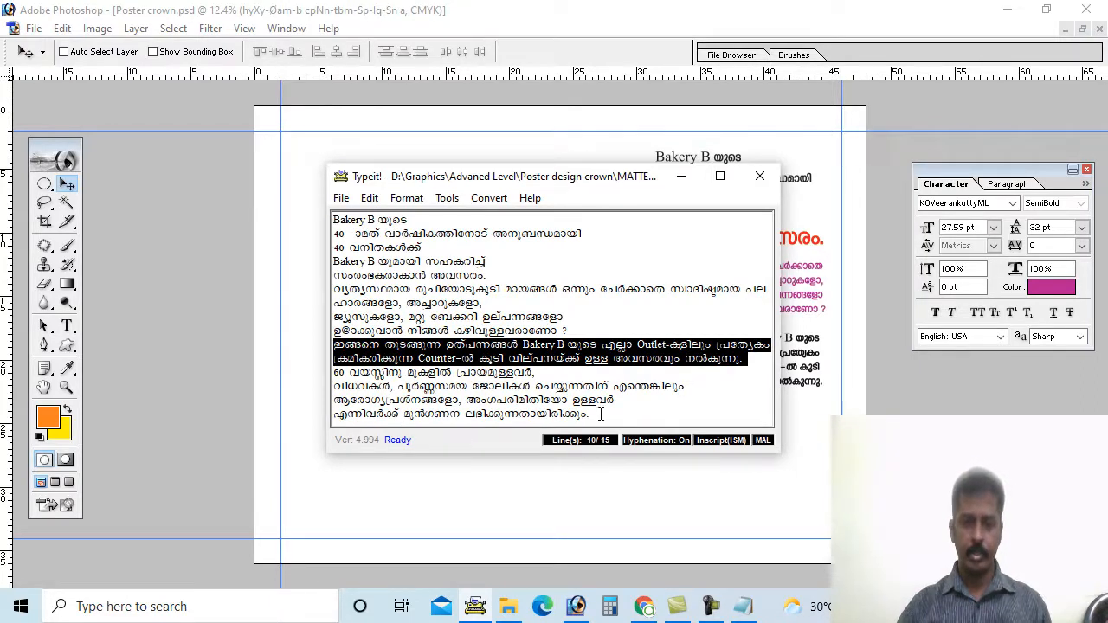
left_click_drag(600, 414, 322, 378)
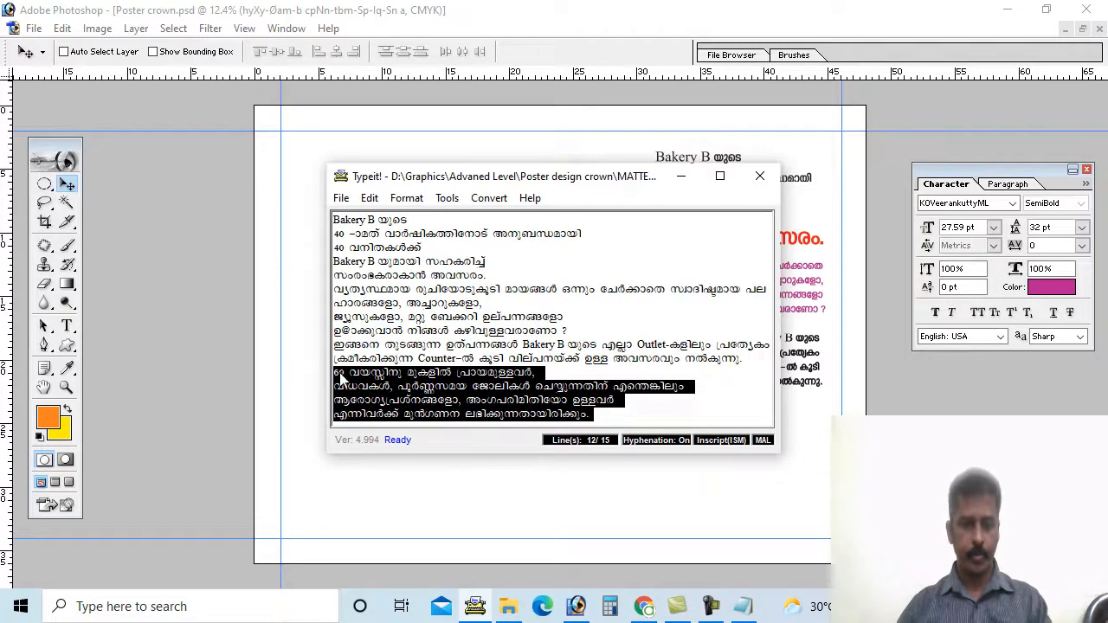
left_click(681, 177)
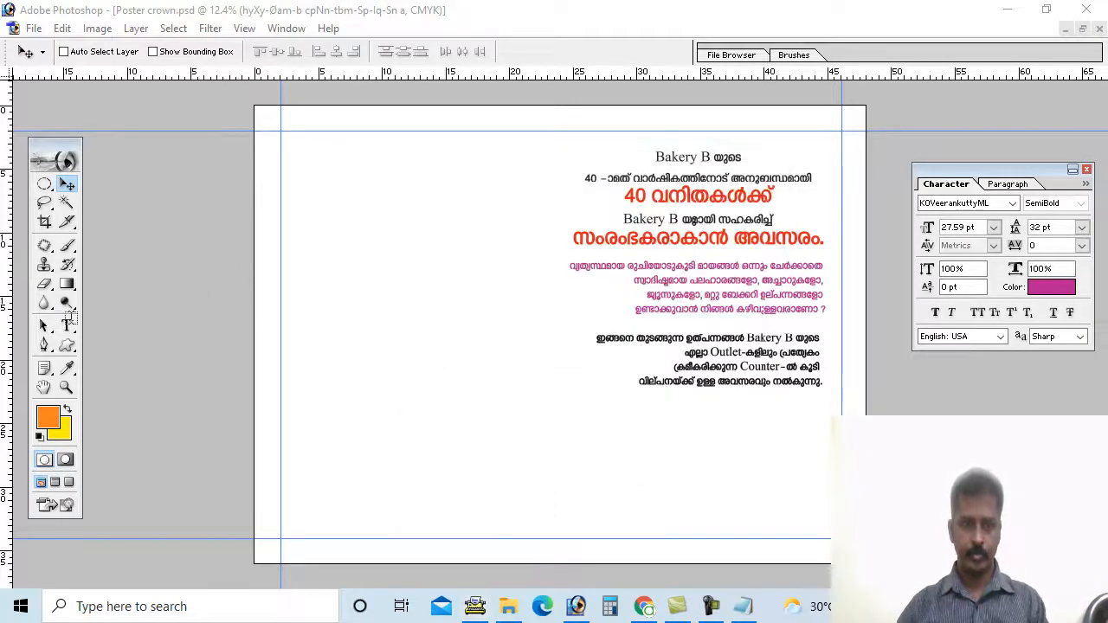
Step: Paste the copied passage as a new text block below the black paragraph and move it to the right margin
left_click(67, 325)
left_click(594, 437)
key("ctrl+v")
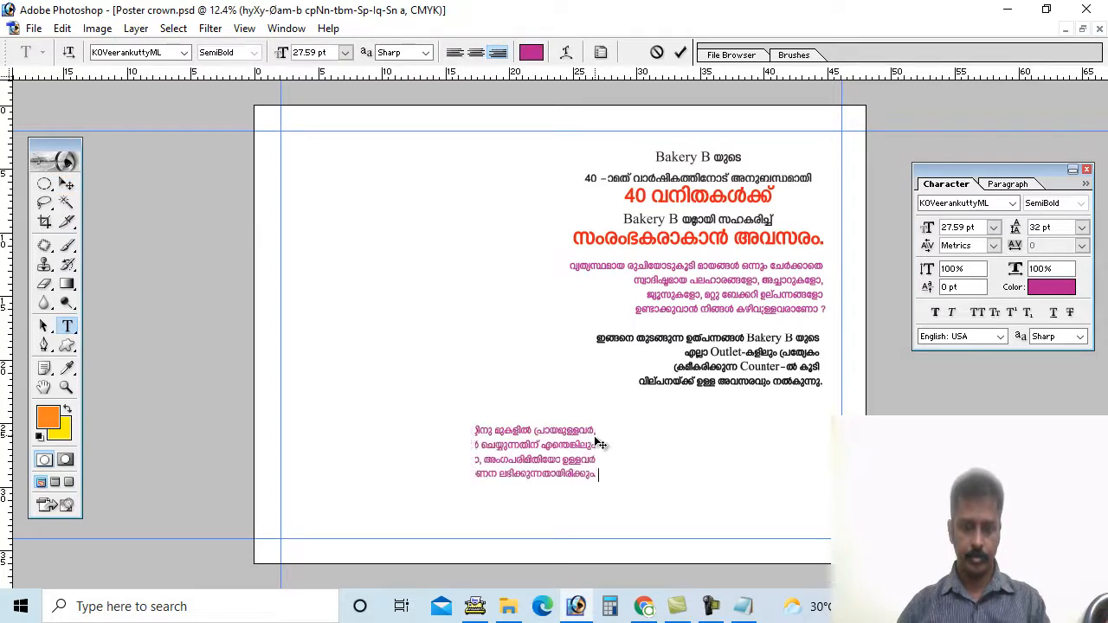
left_click_drag(578, 509, 782, 515)
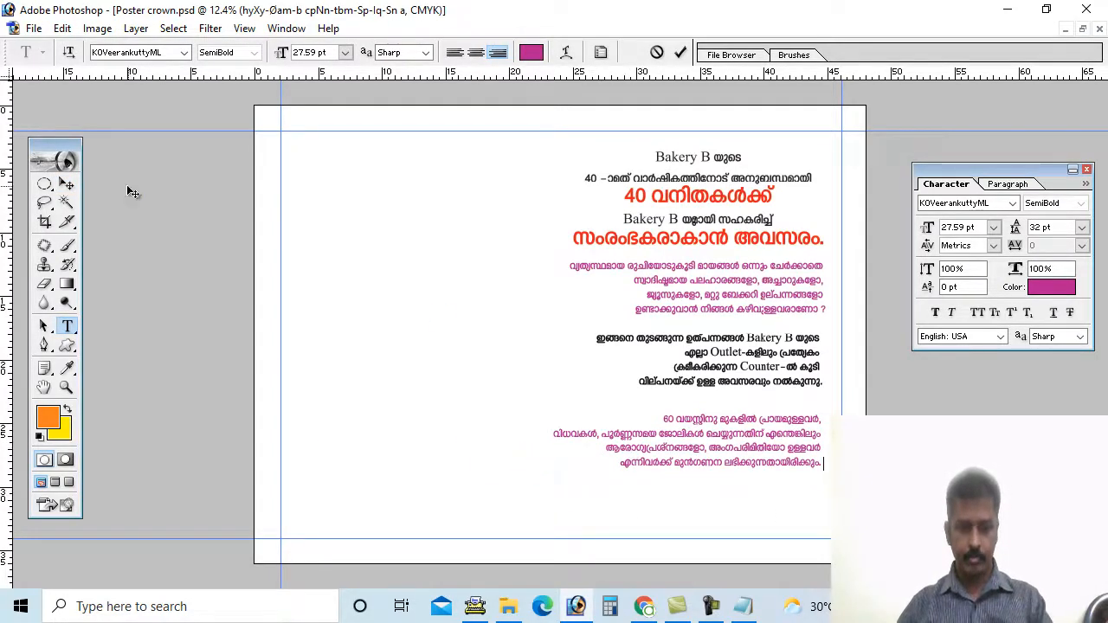
Step: Recolour the newly pasted "60 വയസ്സിനു" block black
left_click(66, 183)
left_click(1051, 287)
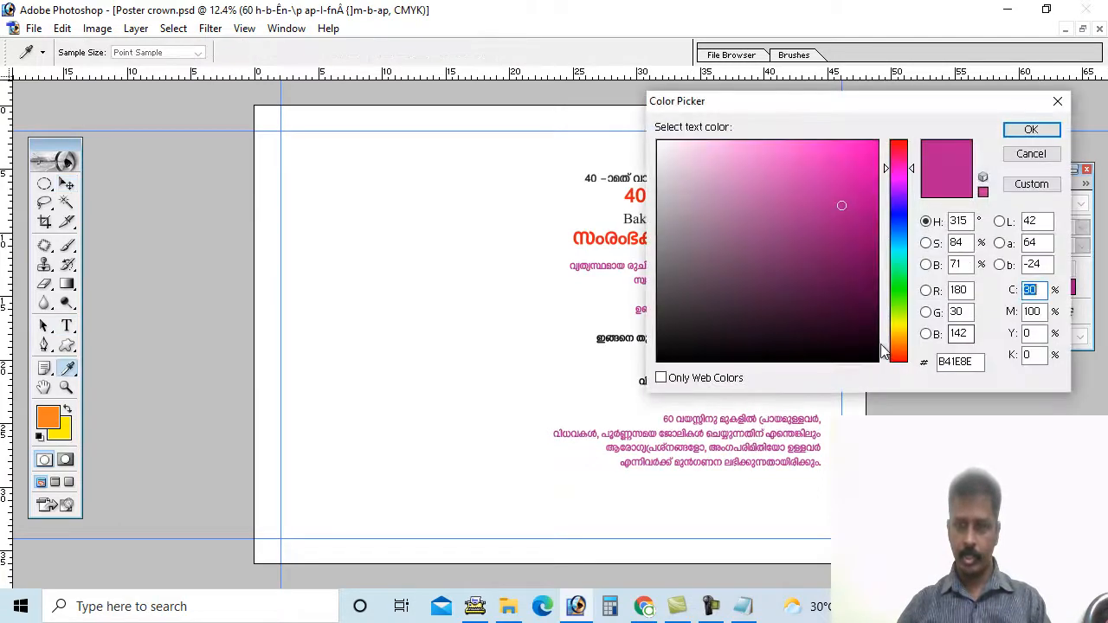
left_click(877, 361)
left_click(1031, 129)
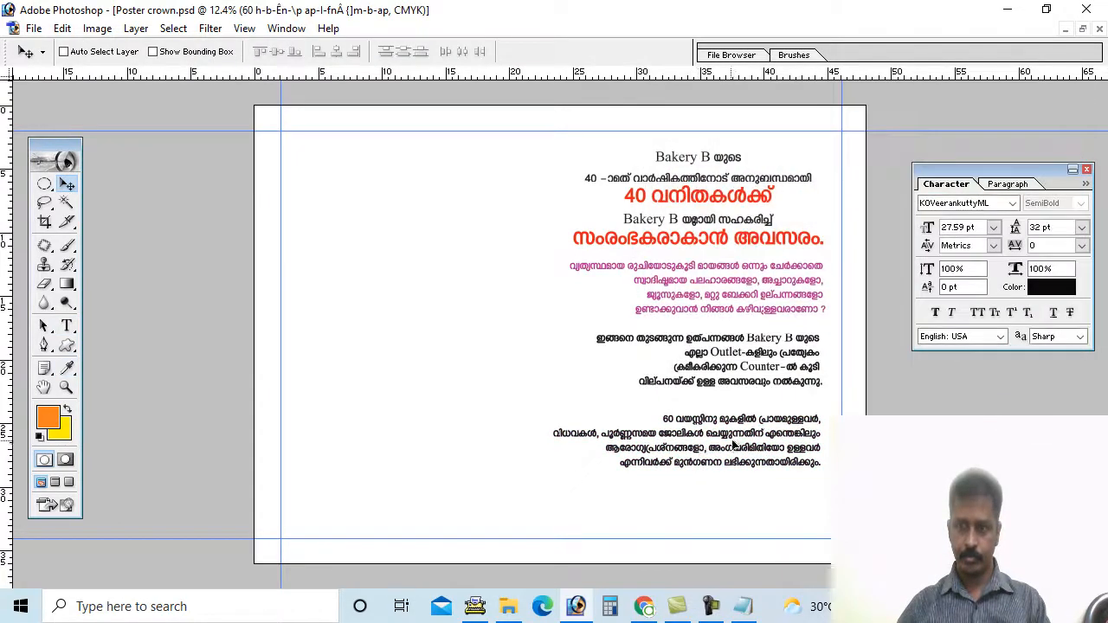
Step: Move the bottom block, the middle black paragraph and the purple paragraph down to space them out vertically
left_click_drag(733, 444, 730, 459)
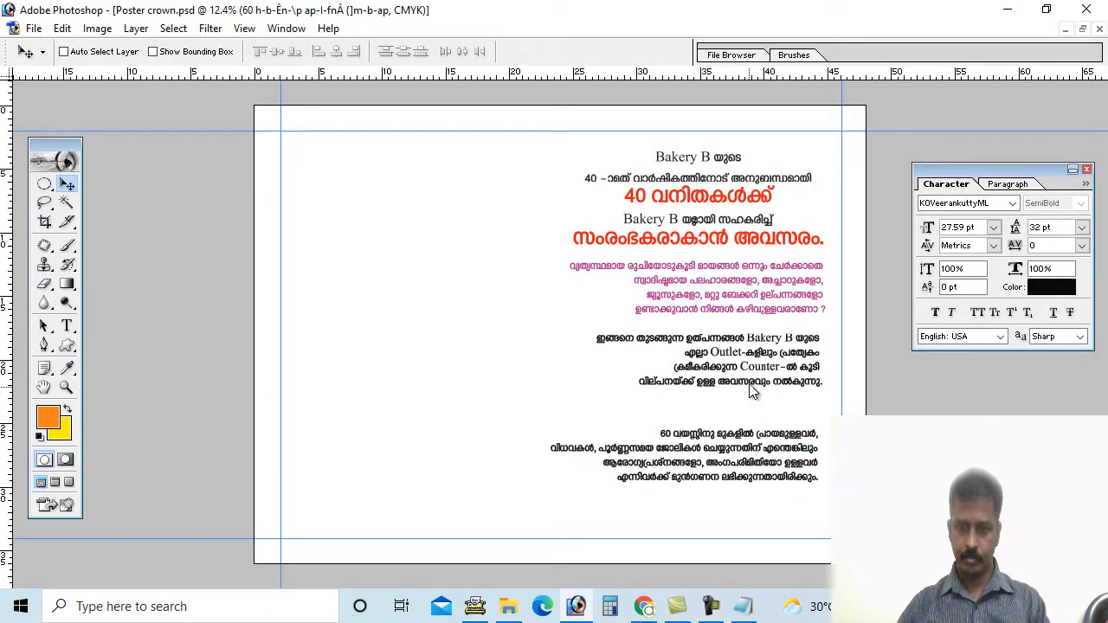
left_click_drag(752, 391, 763, 408)
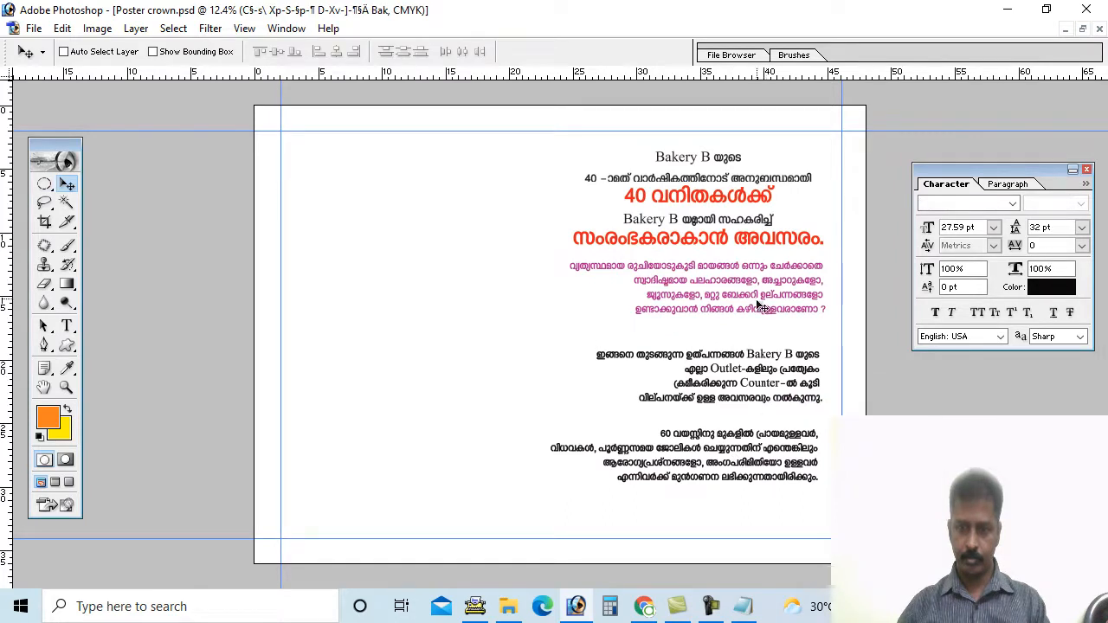
right_click(757, 314)
left_click(771, 316)
left_click_drag(762, 316, 767, 328)
Step: Select the heading text block and enlarge it with Free Transform, extending it toward the lower left
right_click(724, 236)
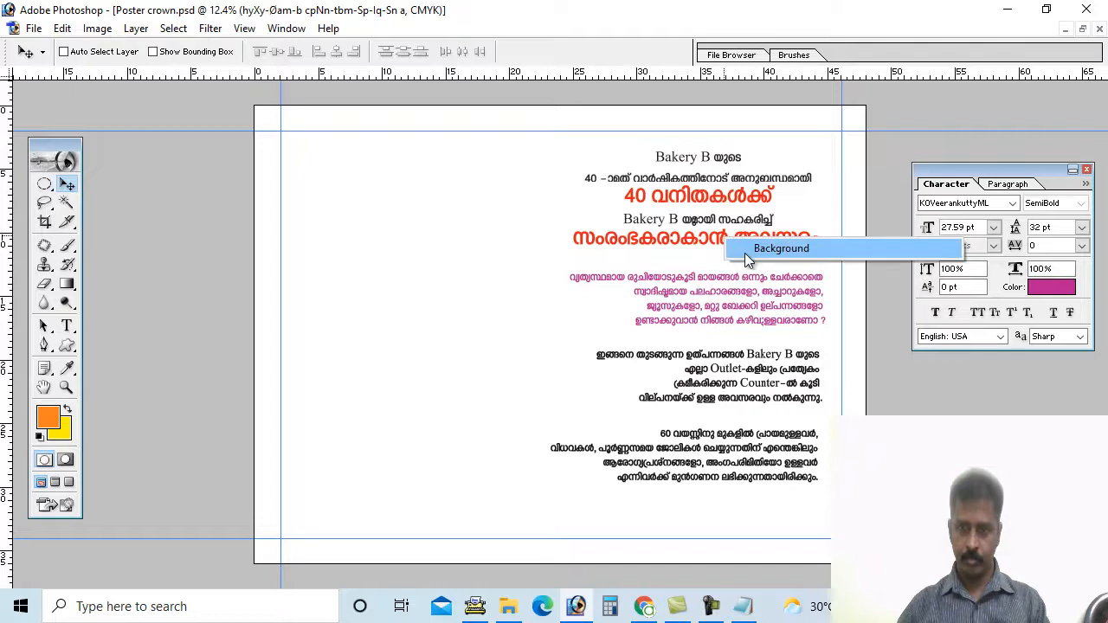
left_click(728, 241)
right_click(724, 234)
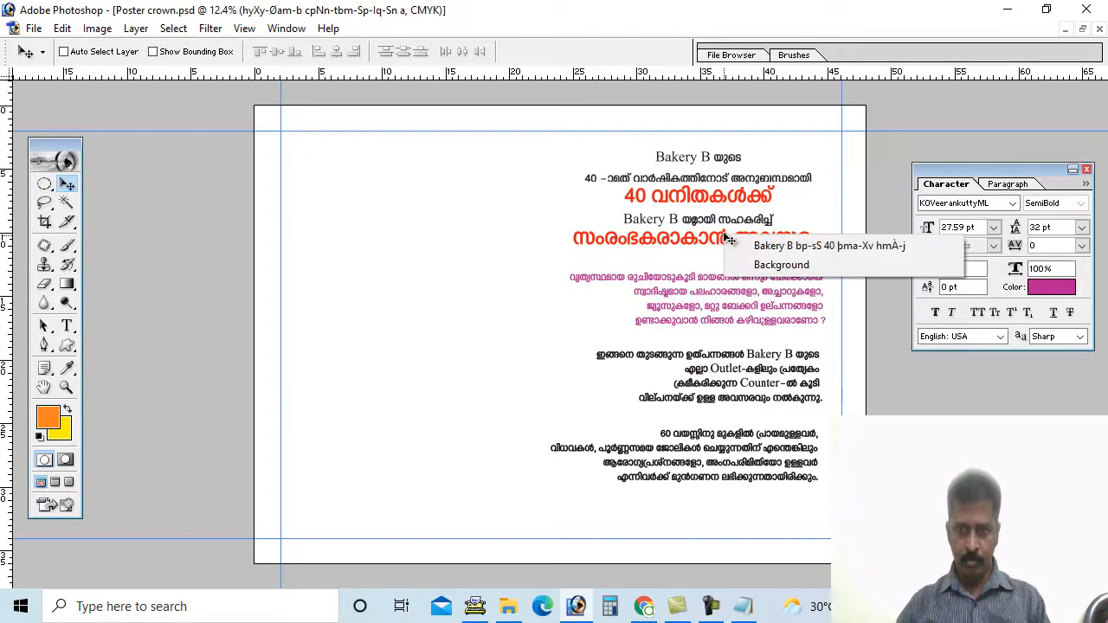
left_click(734, 241)
key("ctrl+t")
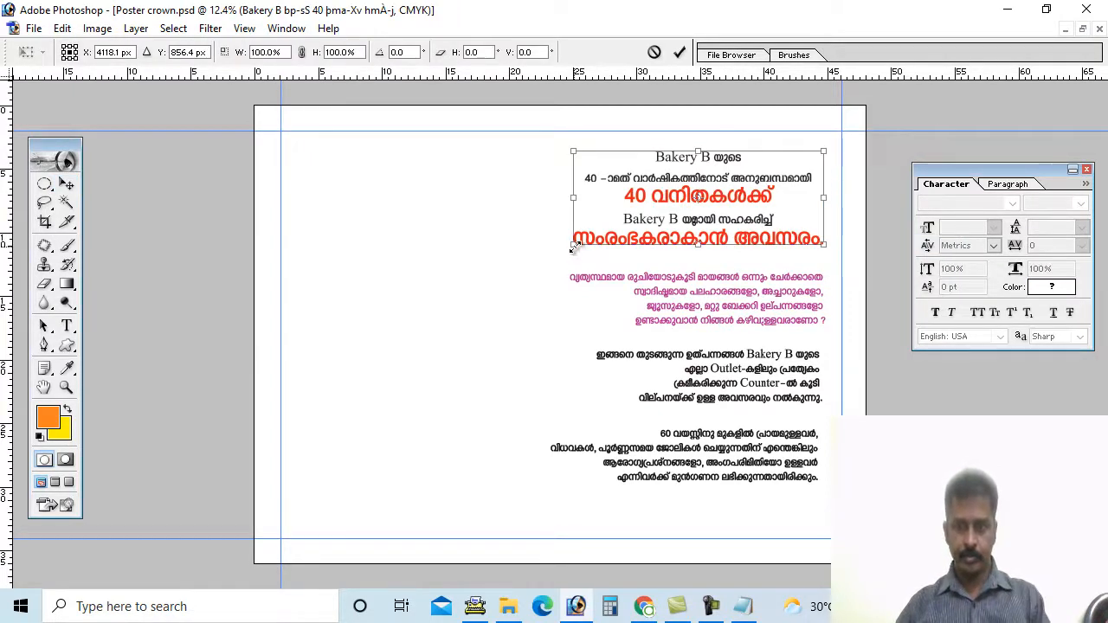
left_click_drag(571, 252, 537, 257)
key("Return")
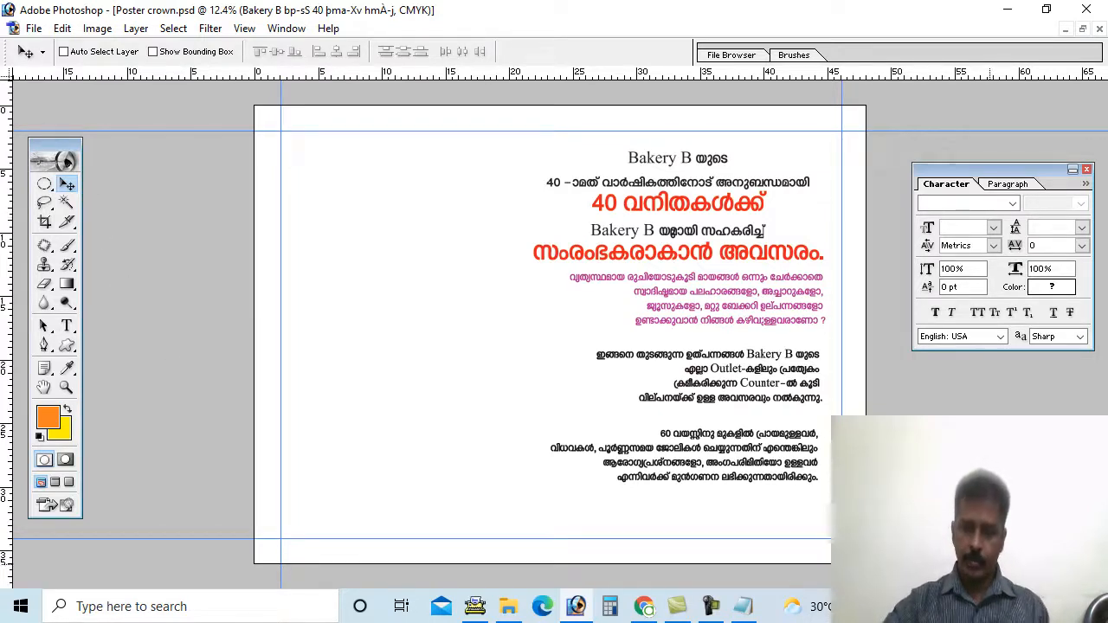
Step: Show the layer list and create a new layer with the default settings
key("F7")
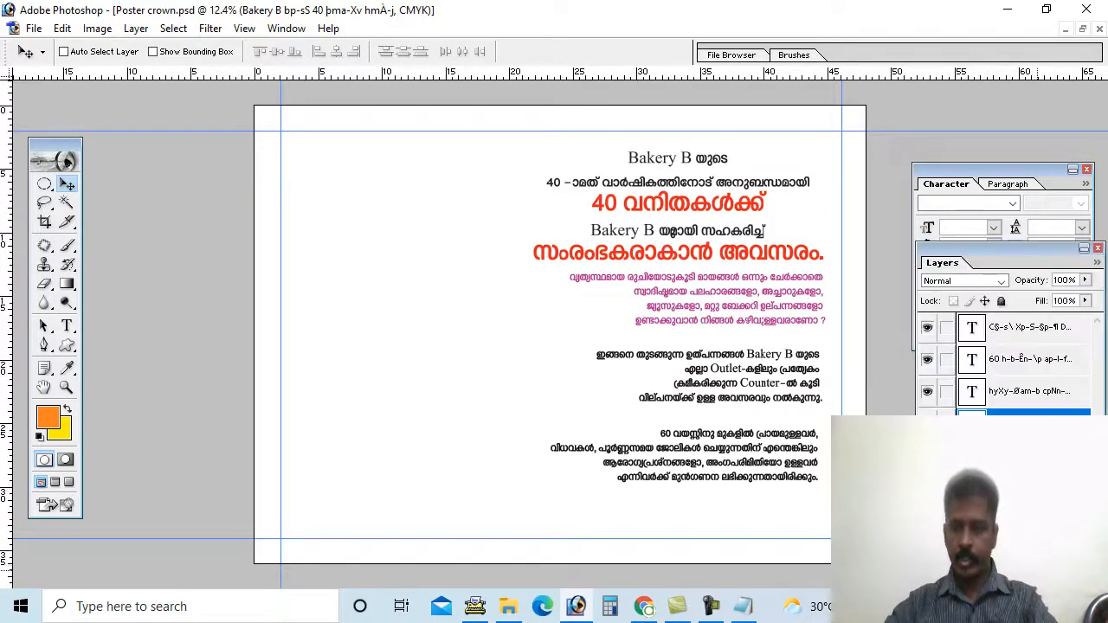
key("ctrl+shift+n")
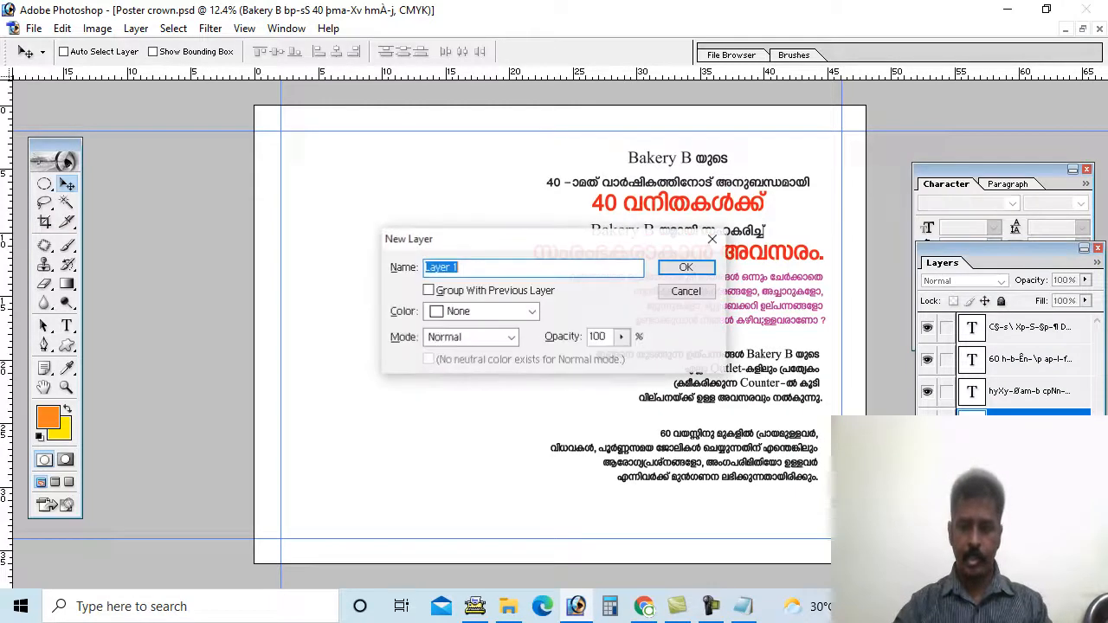
key("Return")
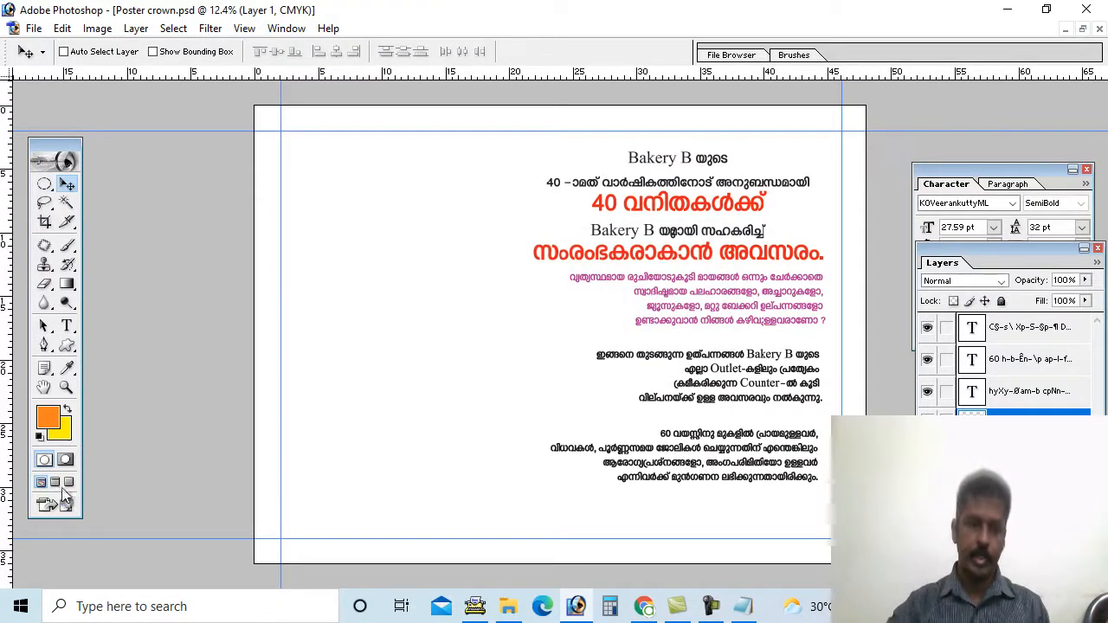
Step: Set the foreground colour's magenta to 30%, fill the new layer with it and send the layer behind all the text
left_click(48, 418)
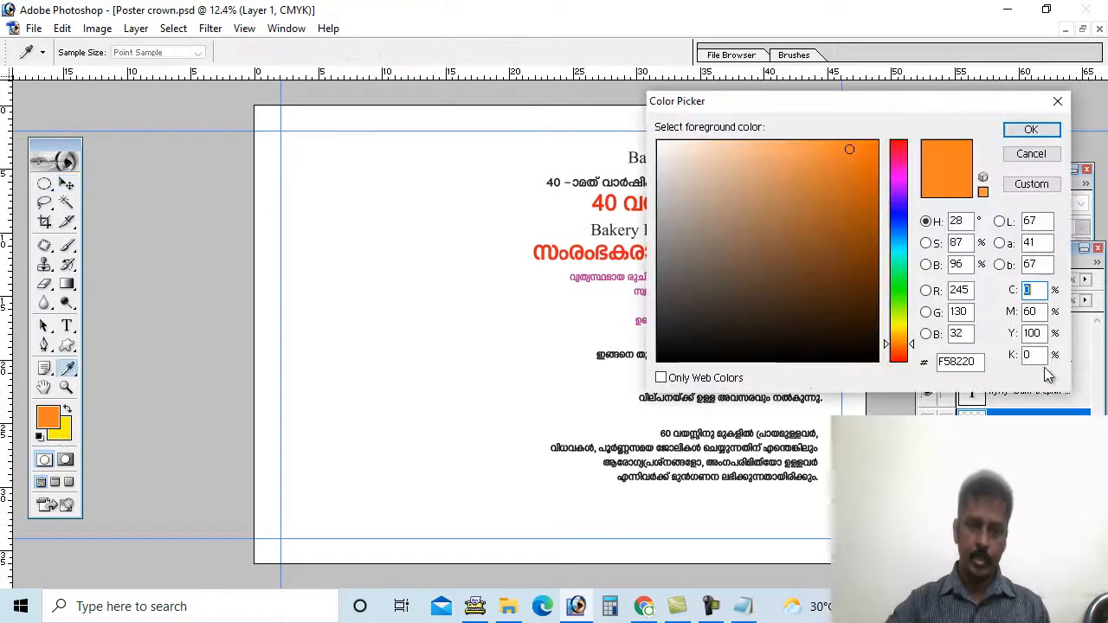
double_click(1043, 314)
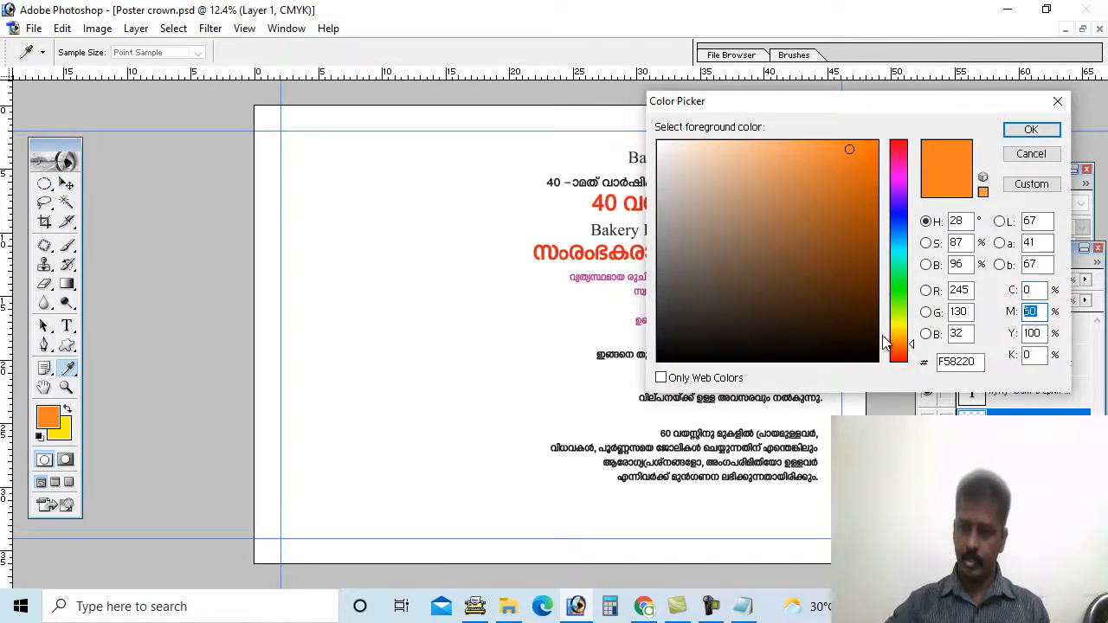
type("30")
key("Return")
key("alt+BackSpace")
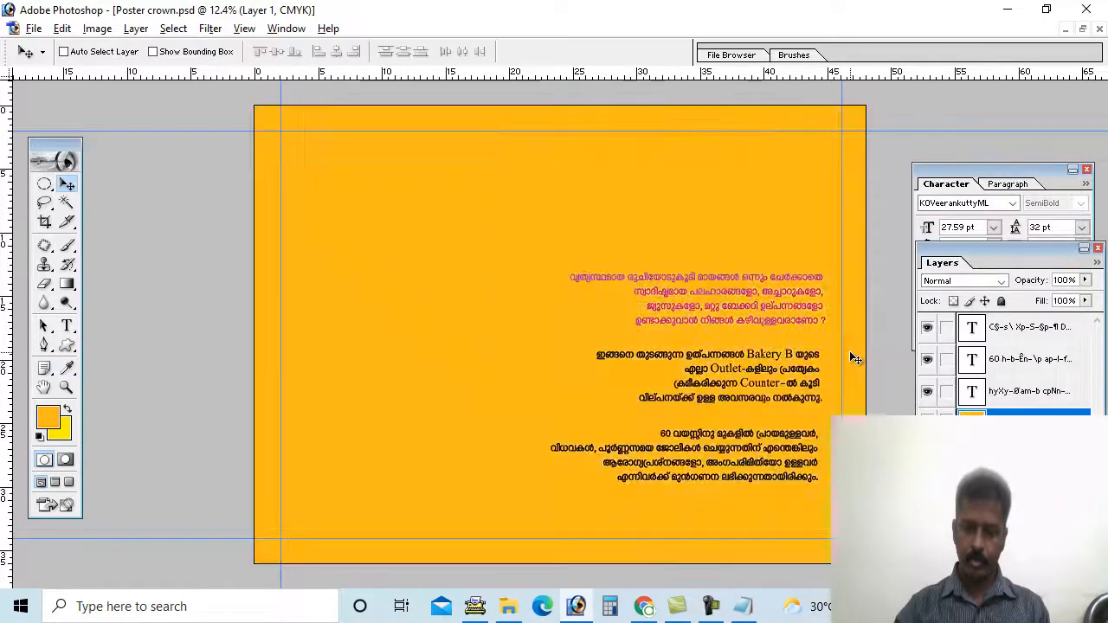
key("ctrl+shift+bracketleft")
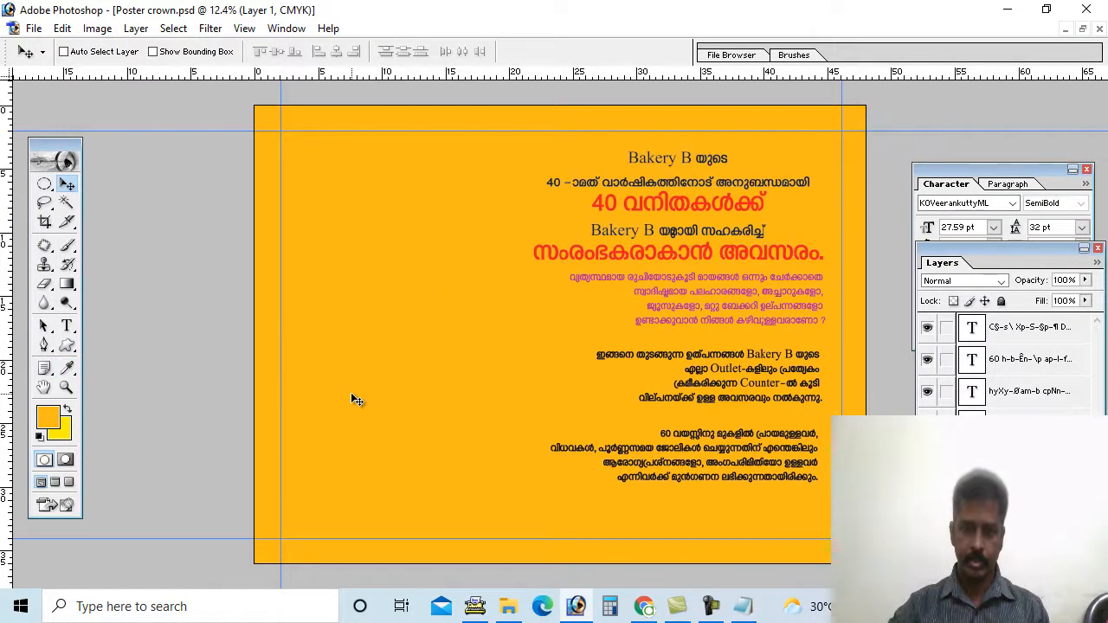
Step: Edit the gradient to run from white to orange, recolouring its first stop white and removing the middle stop
left_click(68, 286)
left_click(95, 52)
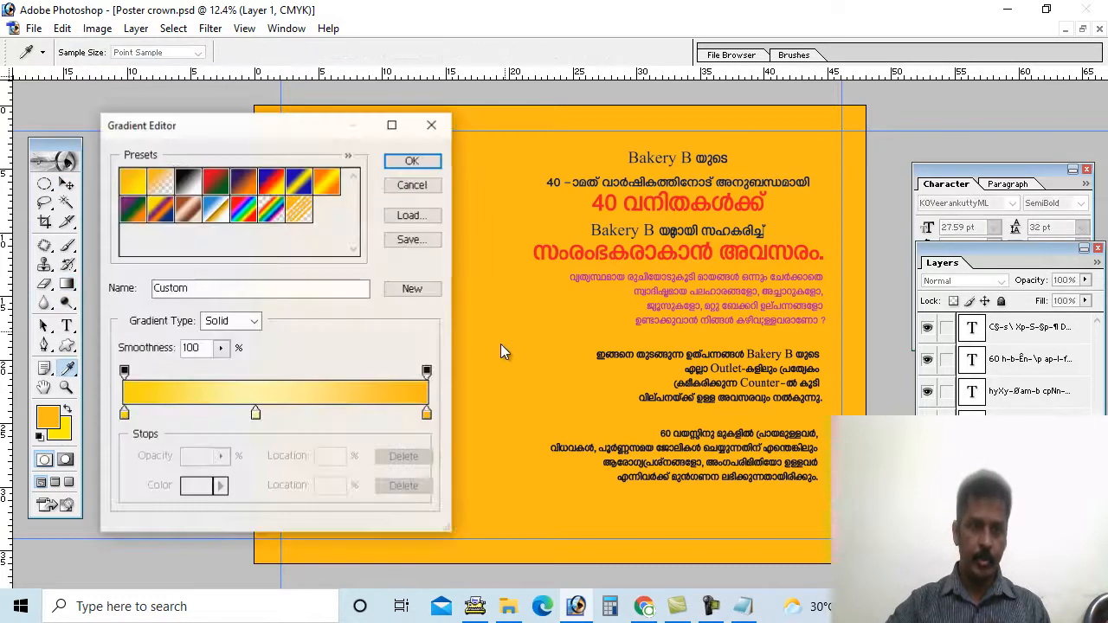
left_click(124, 414)
double_click(125, 414)
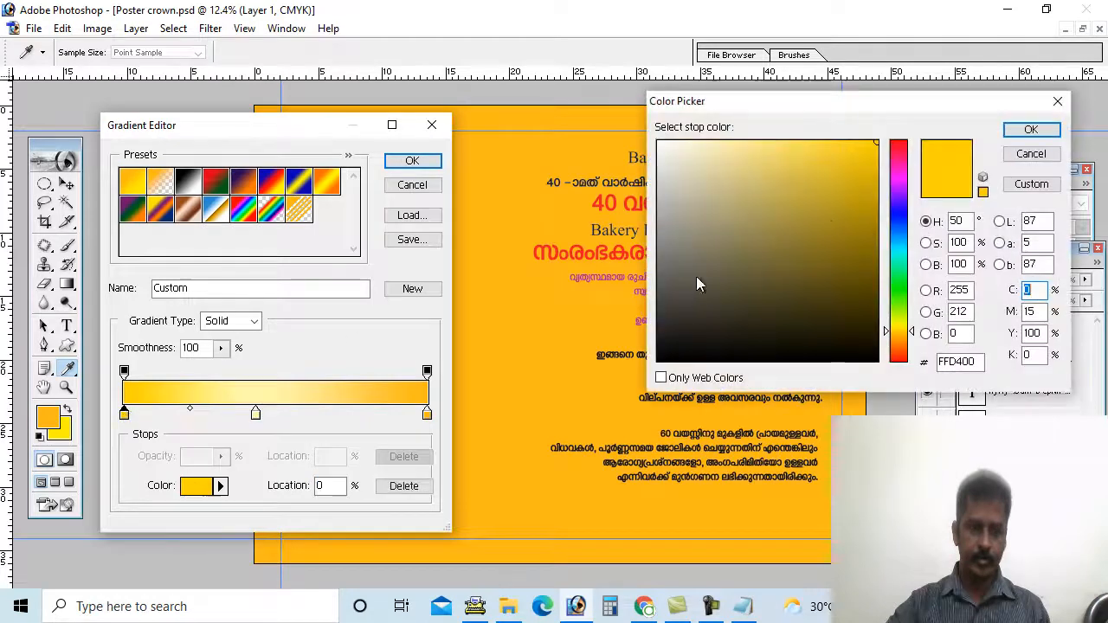
left_click_drag(697, 279, 658, 143)
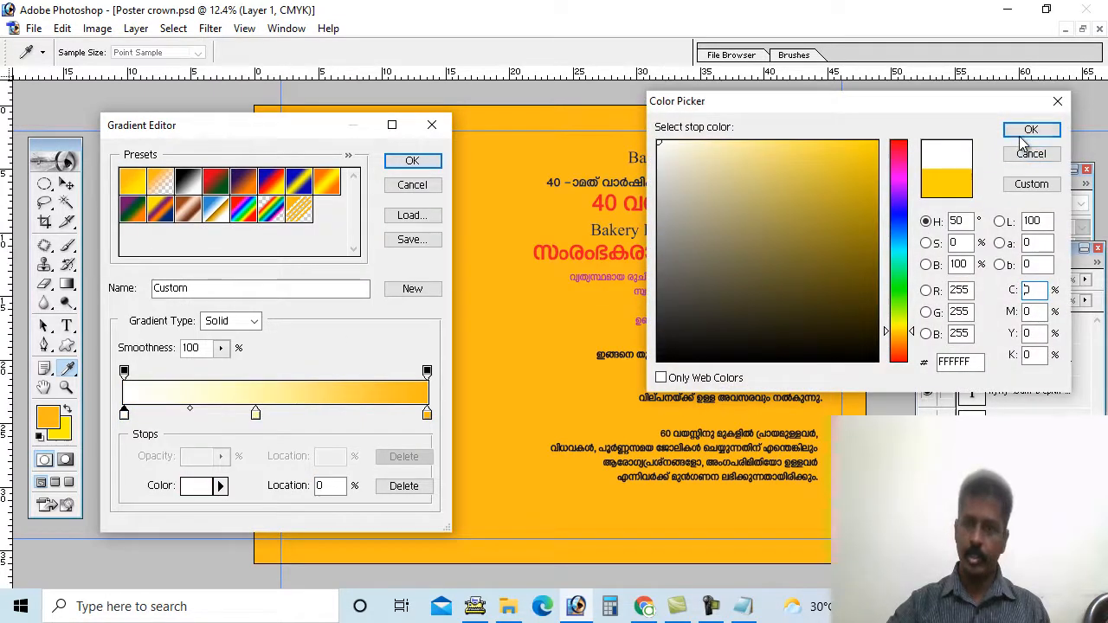
left_click(1028, 132)
left_click_drag(261, 417, 289, 499)
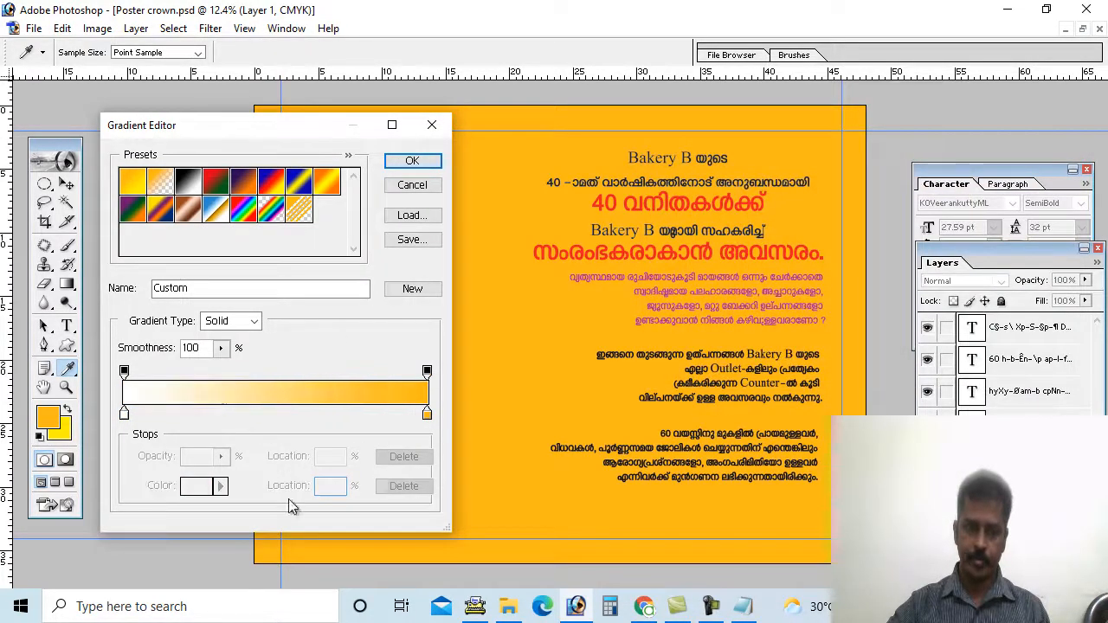
left_click(412, 161)
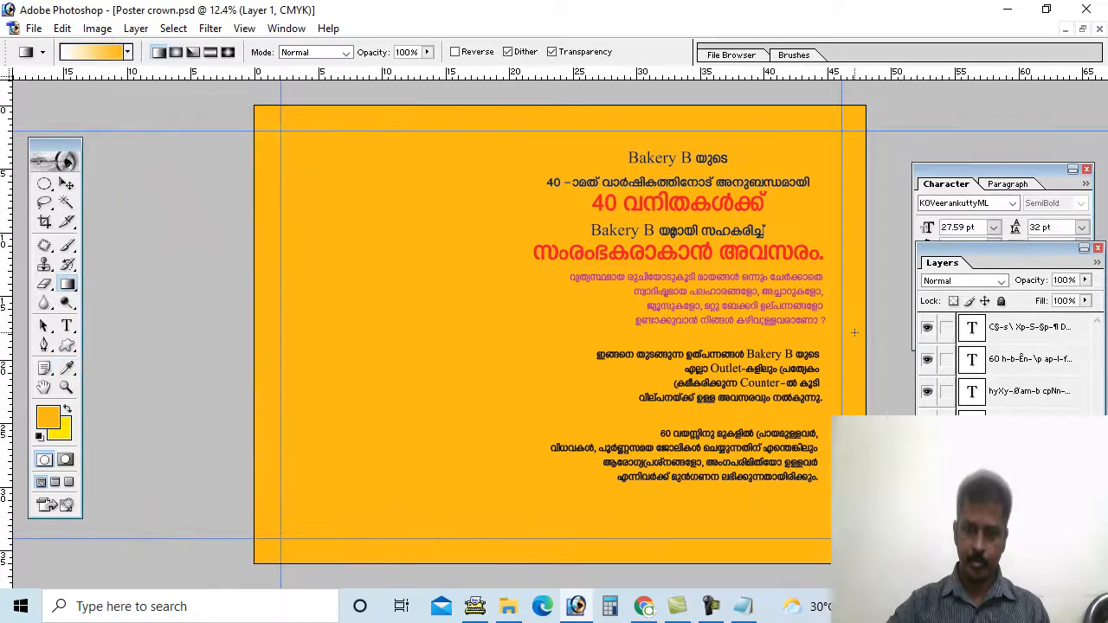
Step: Apply the gradient to the background layer, then reverse it and redraw it with orange behind the text and white opposite
left_click_drag(853, 324, 261, 302)
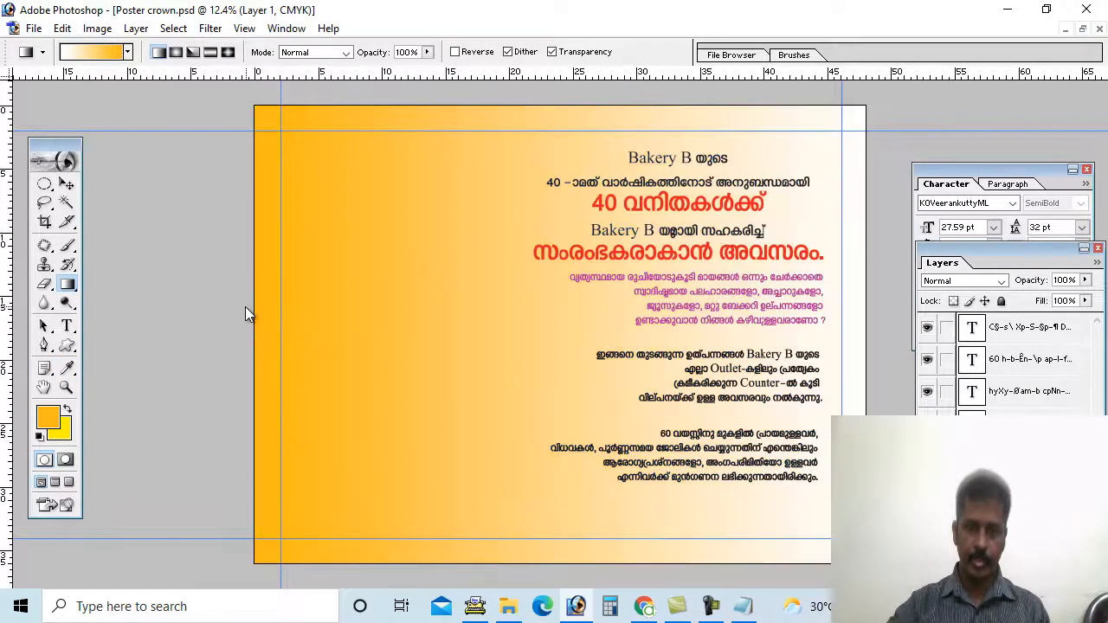
left_click(456, 52)
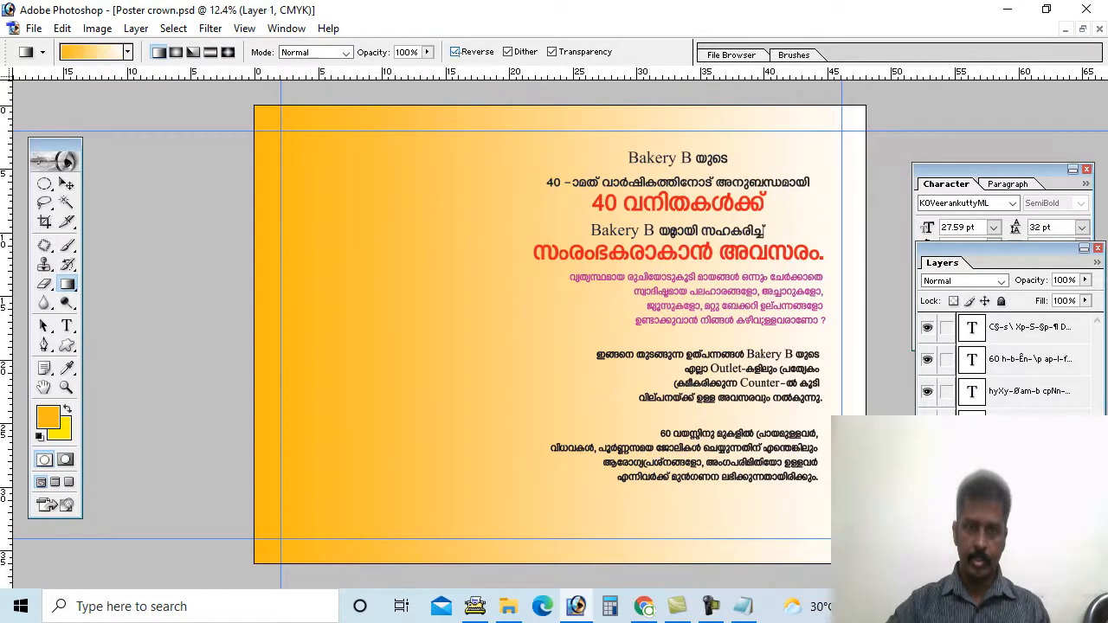
left_click_drag(854, 344, 248, 337)
left_click_drag(702, 331, 259, 312)
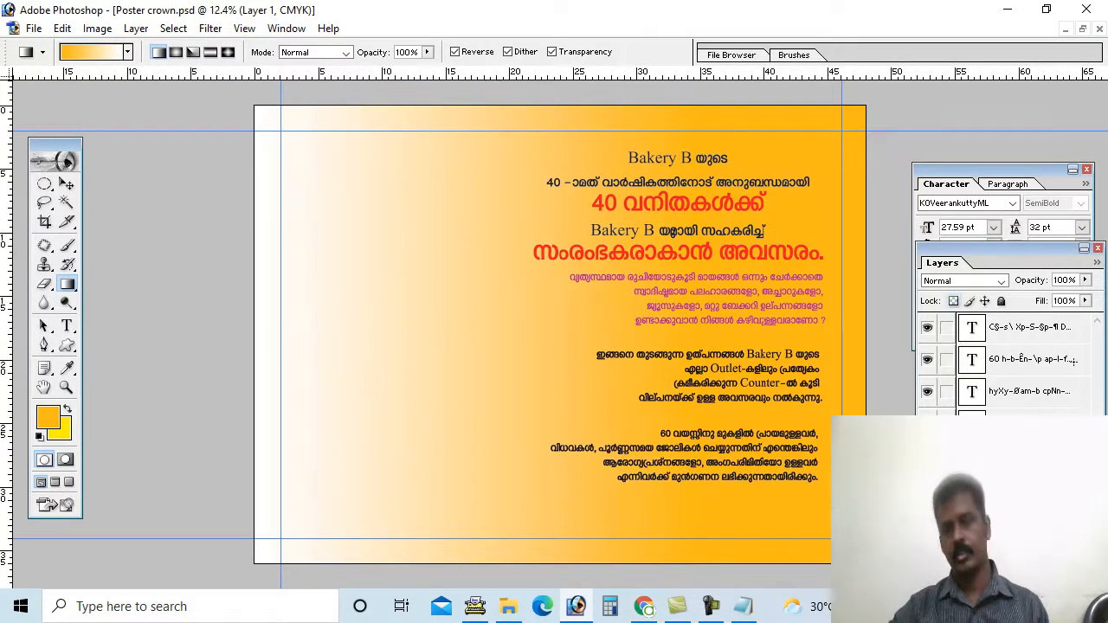
Step: Set the magenta of the gradient's orange end stop to 20%
left_click(91, 54)
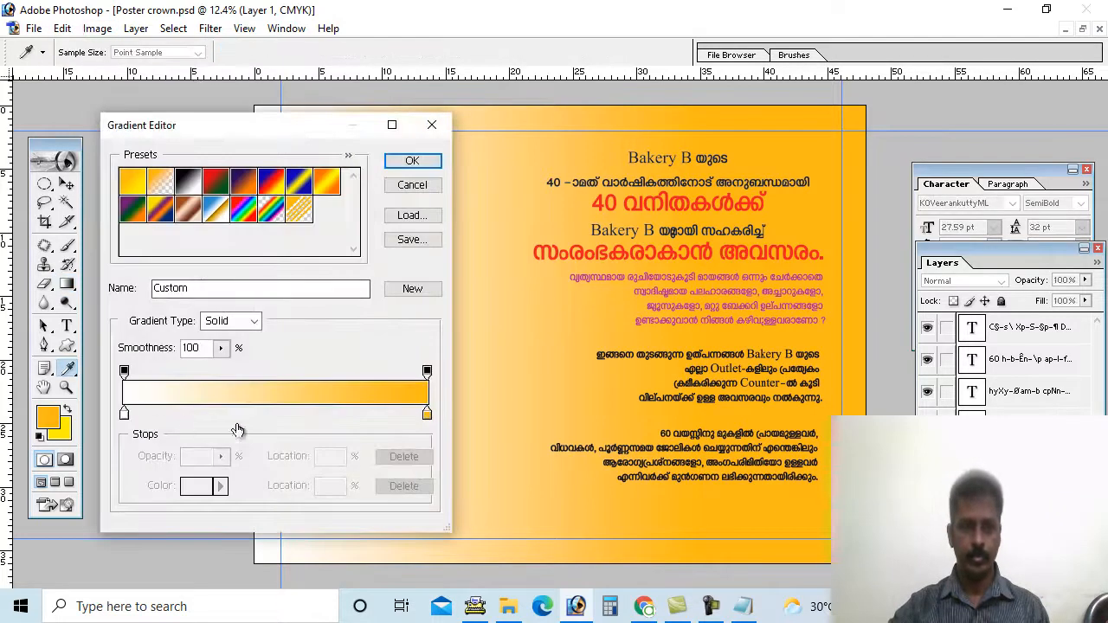
double_click(427, 414)
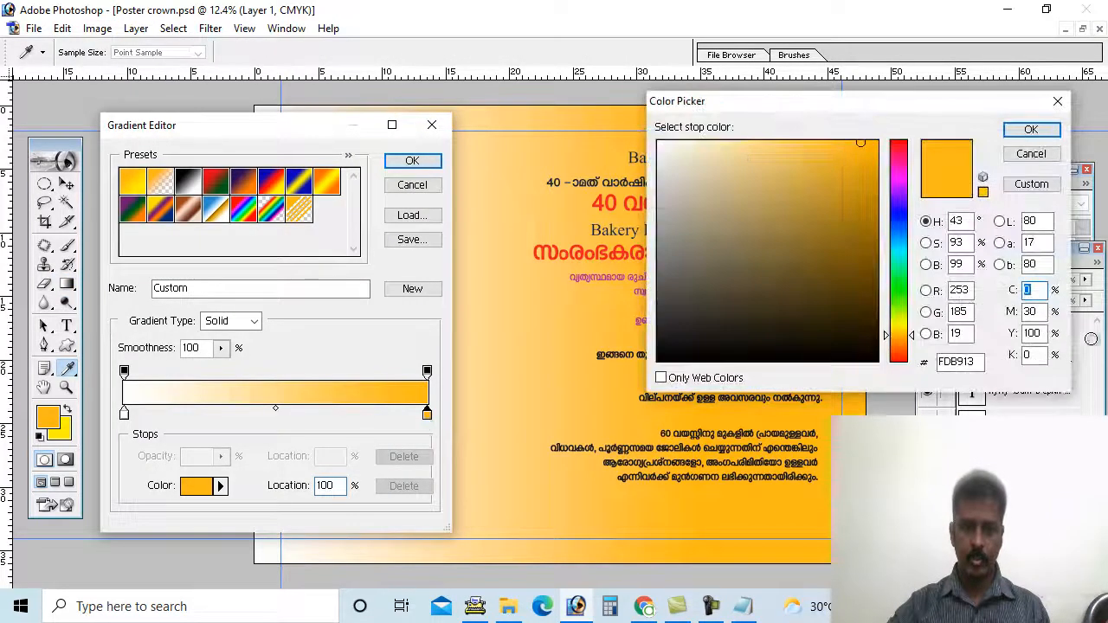
left_click_drag(1042, 312, 742, 288)
type("20")
key("Return")
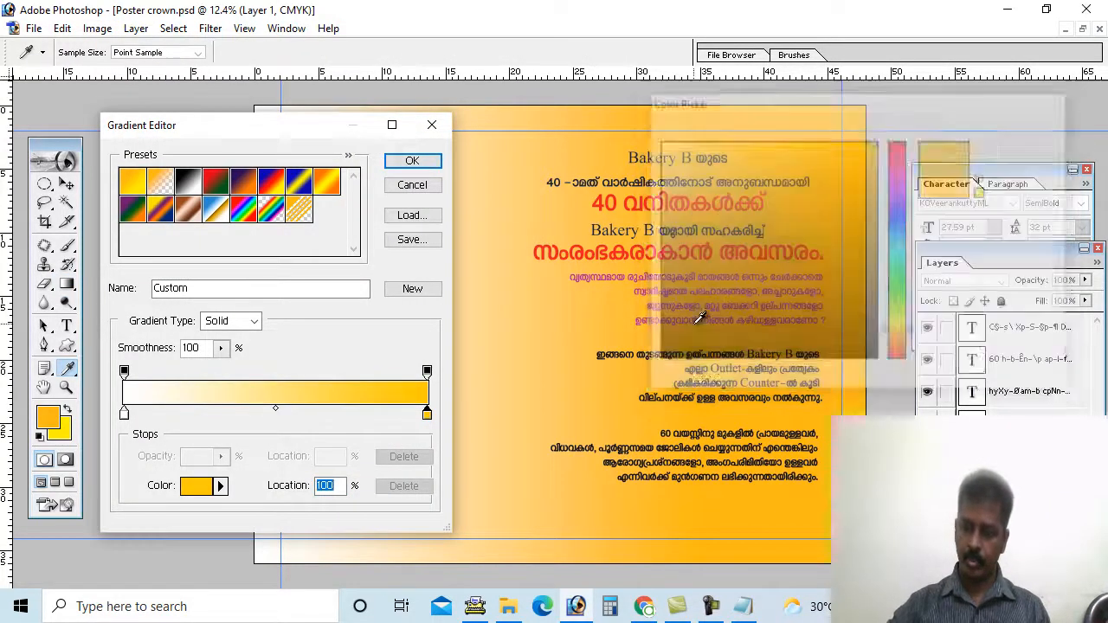
key("Return")
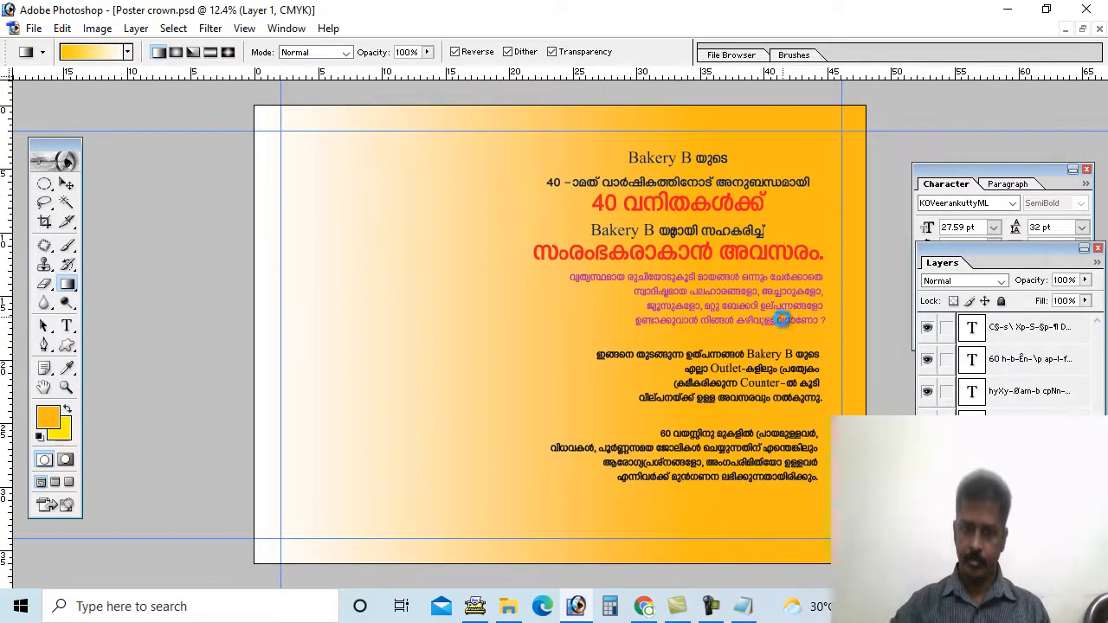
Step: Redraw the background gradient with the new yellow, keeping the text side solid and fading to pale on the empty side
left_click_drag(784, 320, 251, 318)
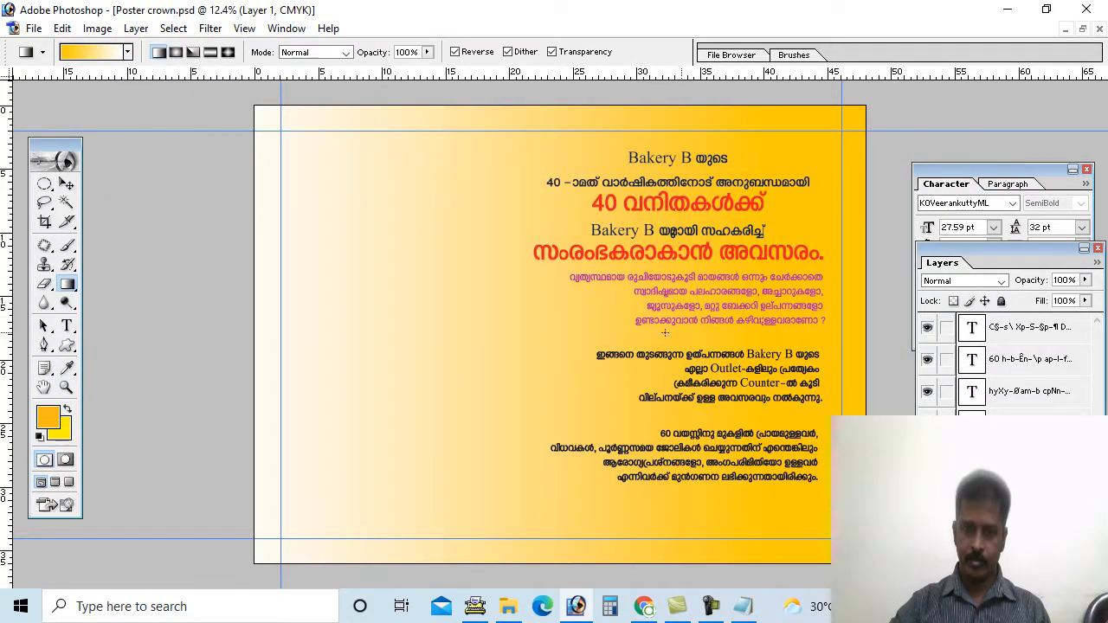
key("ctrl+z")
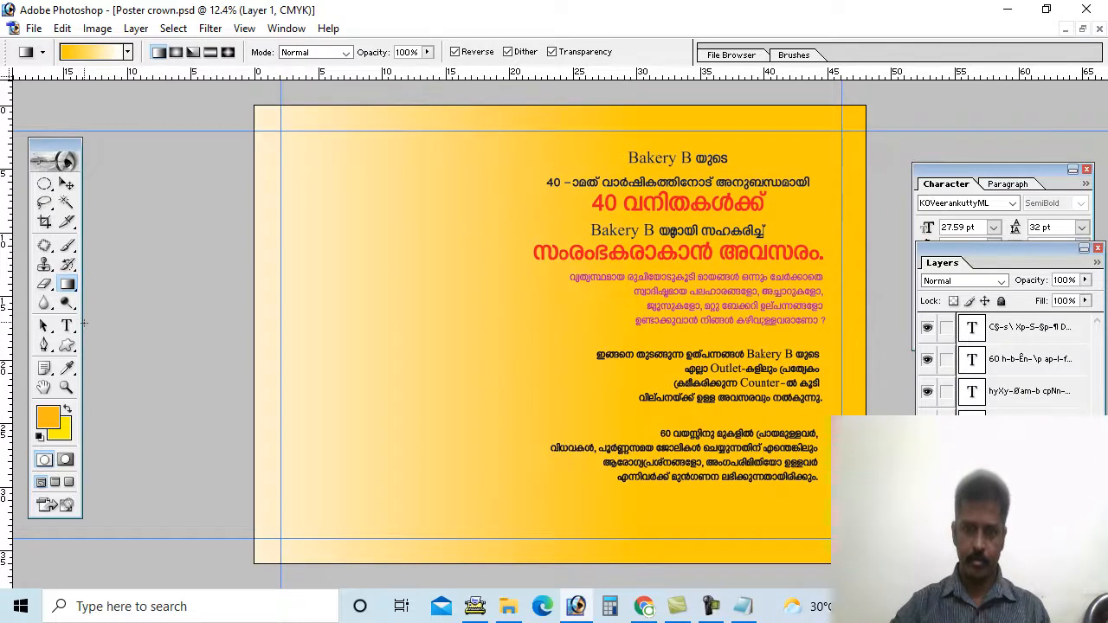
left_click(66, 183)
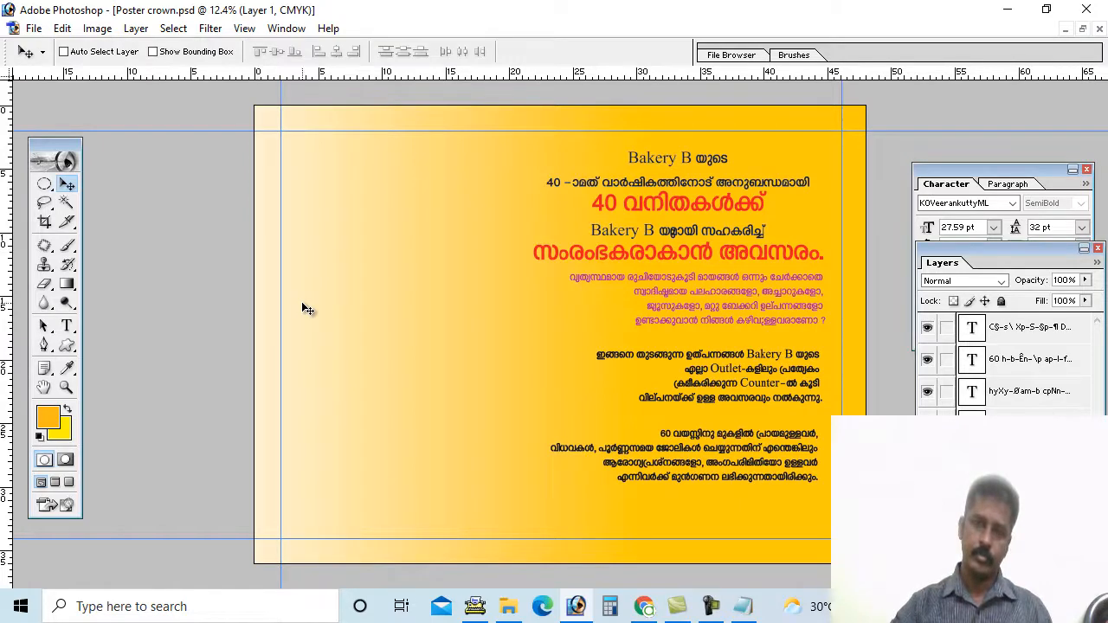
Step: Find the female cook photo in the Poster design crown folder and open it in Photoshop
left_click(511, 609)
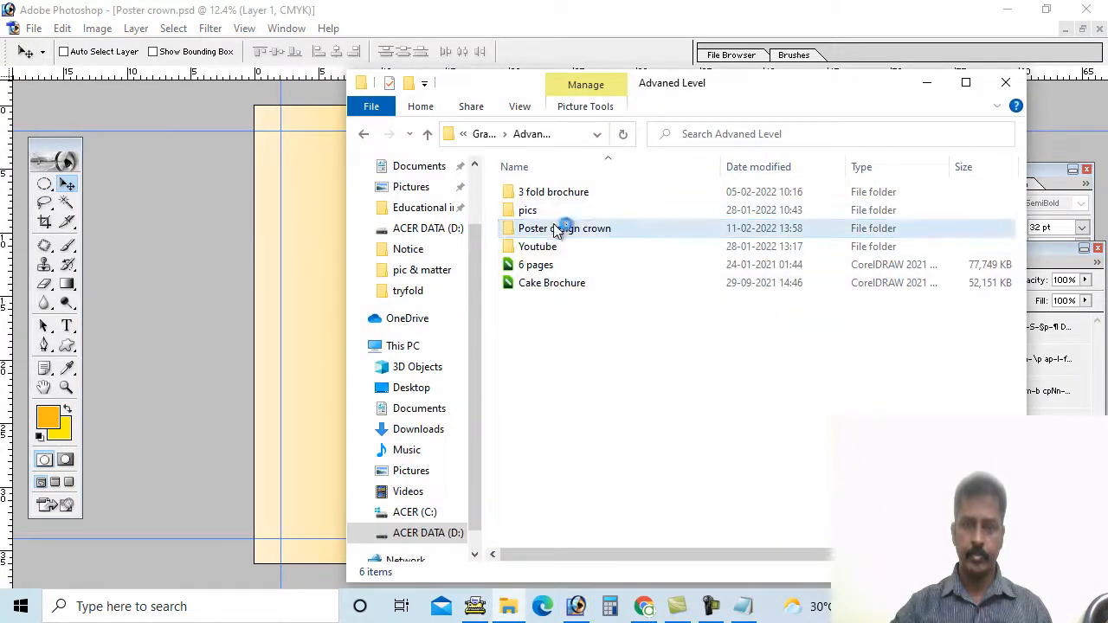
double_click(557, 229)
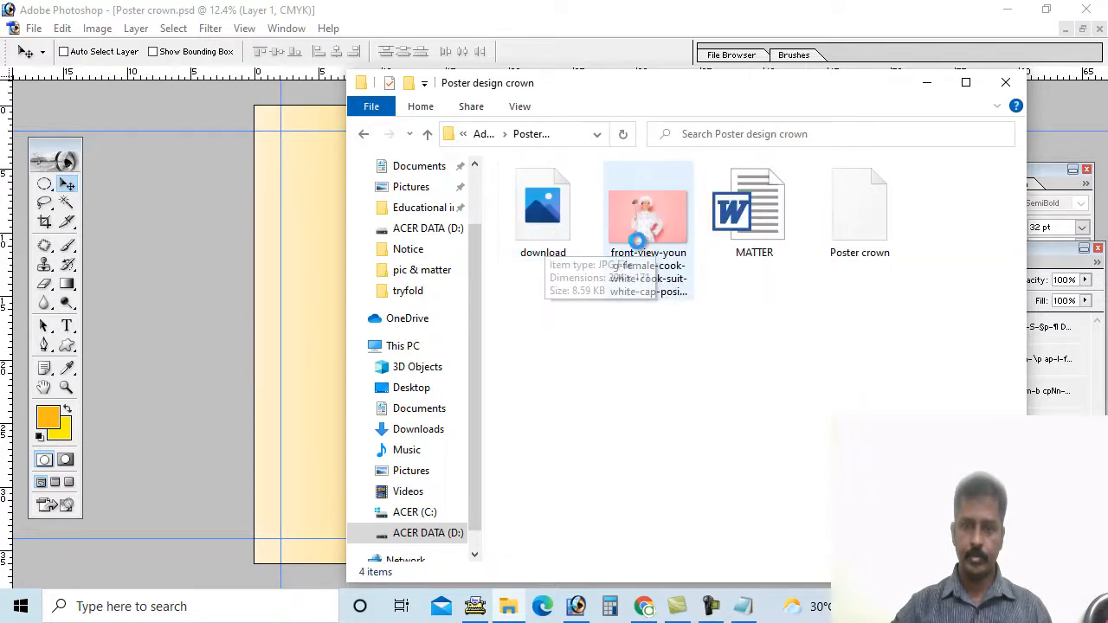
left_click(642, 225)
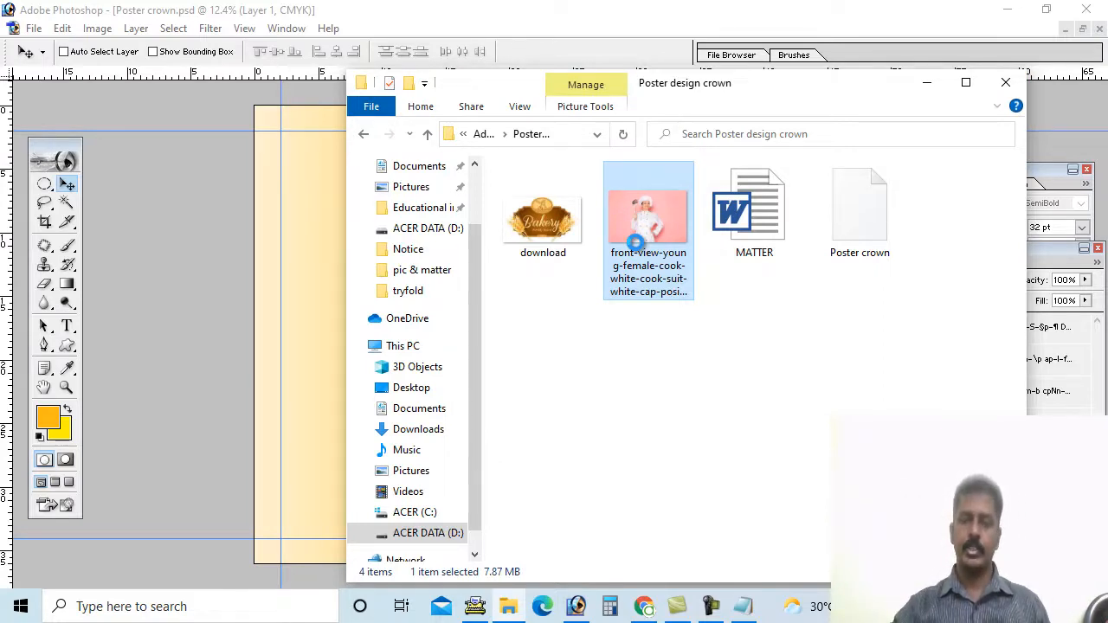
left_click(34, 29)
left_click(61, 68)
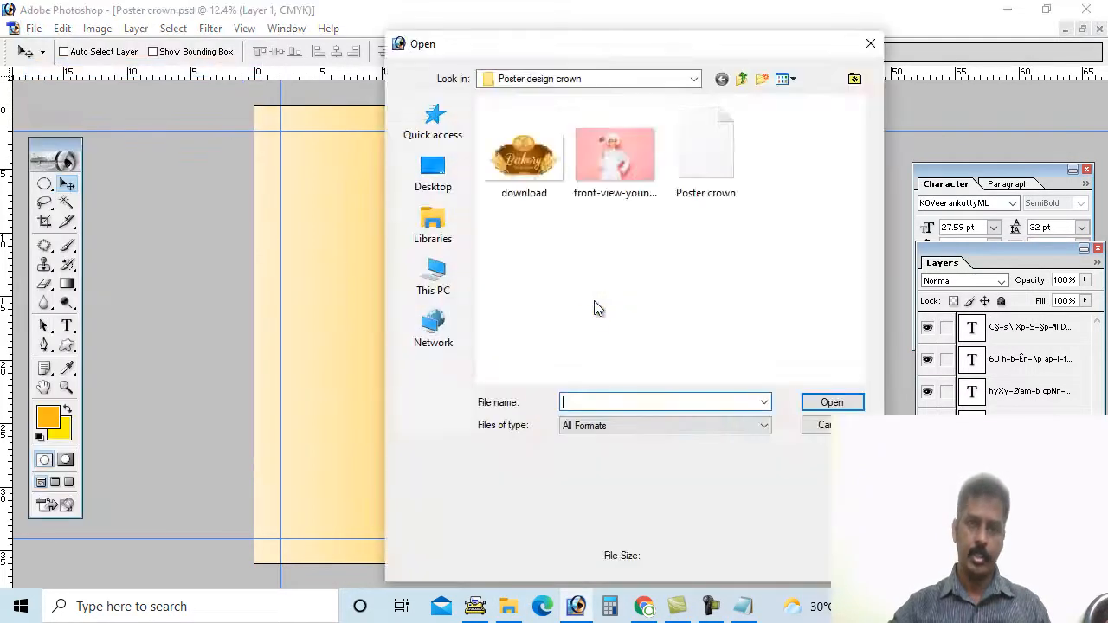
left_click(609, 186)
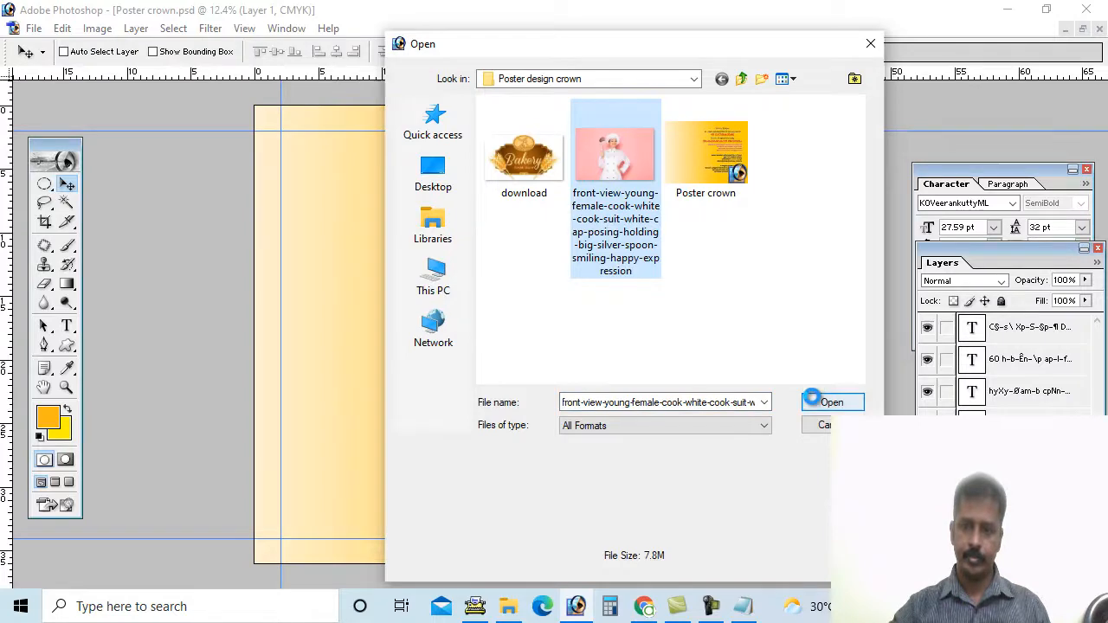
left_click(816, 400)
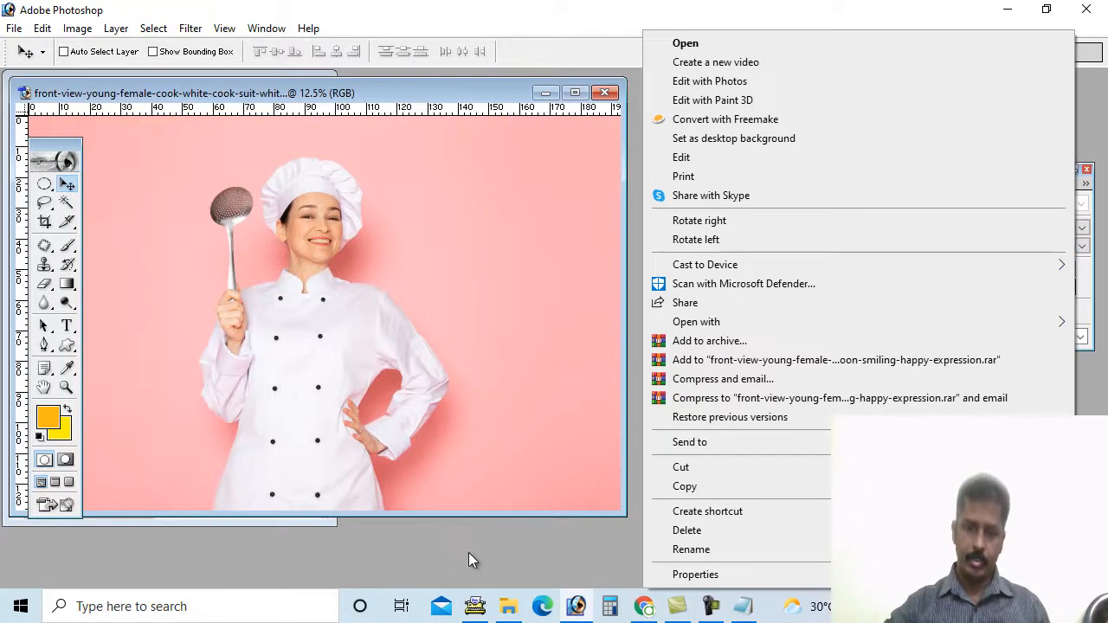
left_click(697, 43)
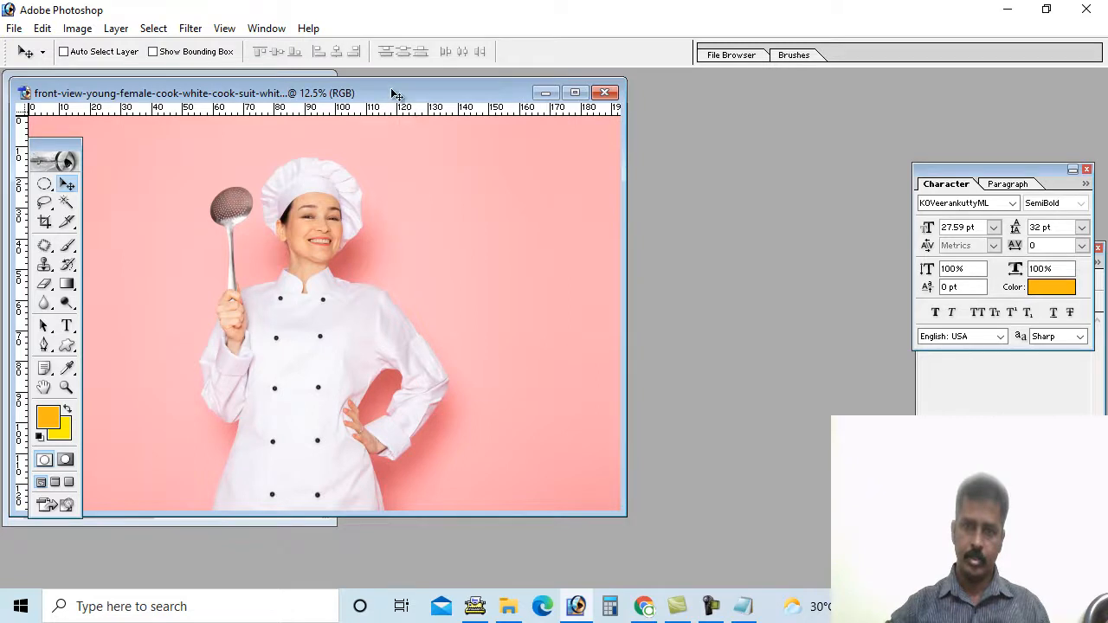
Step: Move the cook photo's window clear of the poster document and maximise it
left_click_drag(392, 94, 707, 157)
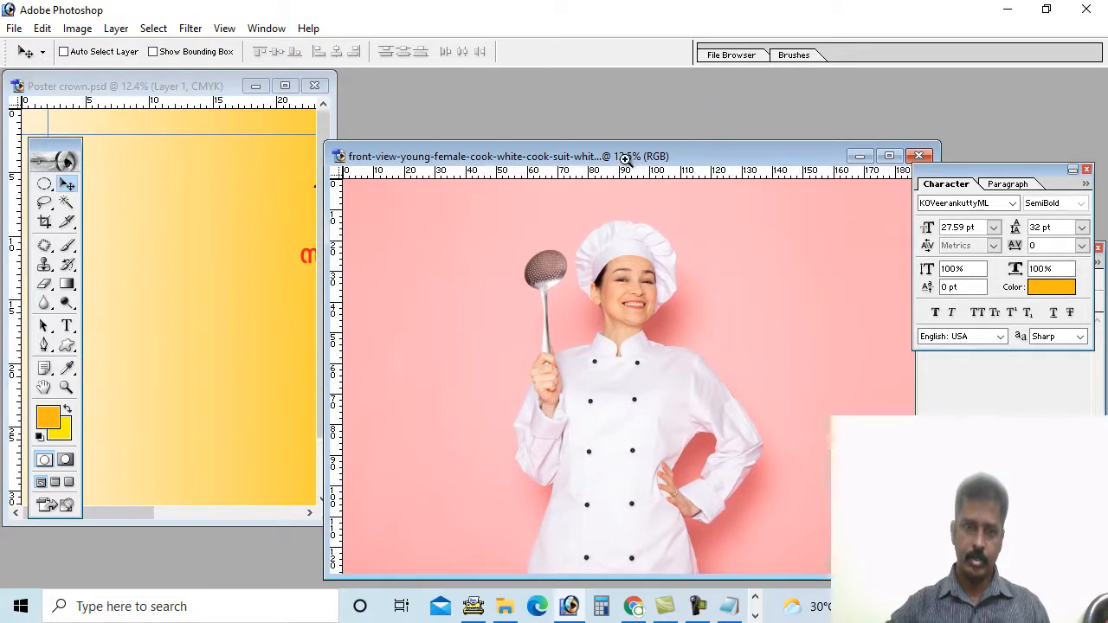
key("z")
double_click(625, 160)
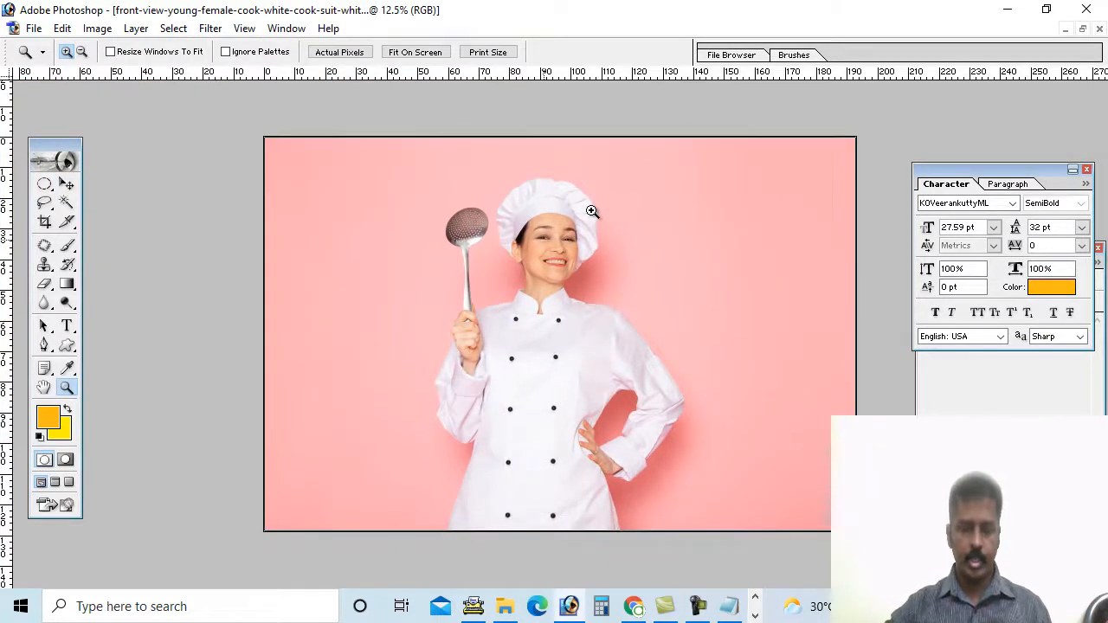
Step: Trace a Pen path around the cook's hat and down the neck to the collar
left_click(592, 211)
left_click(596, 138)
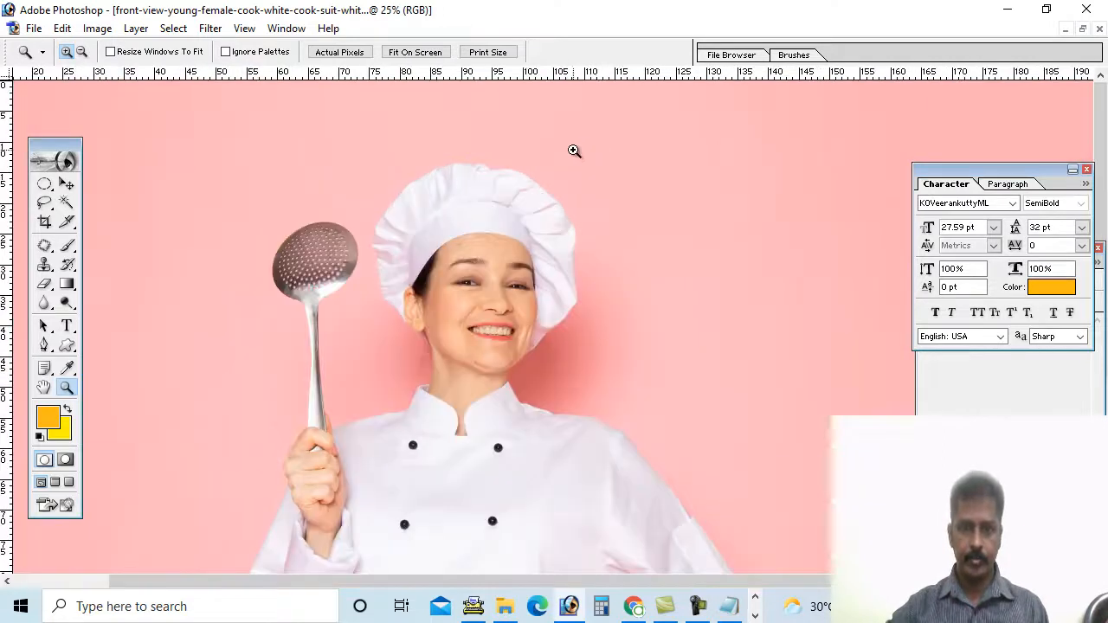
left_click(472, 202)
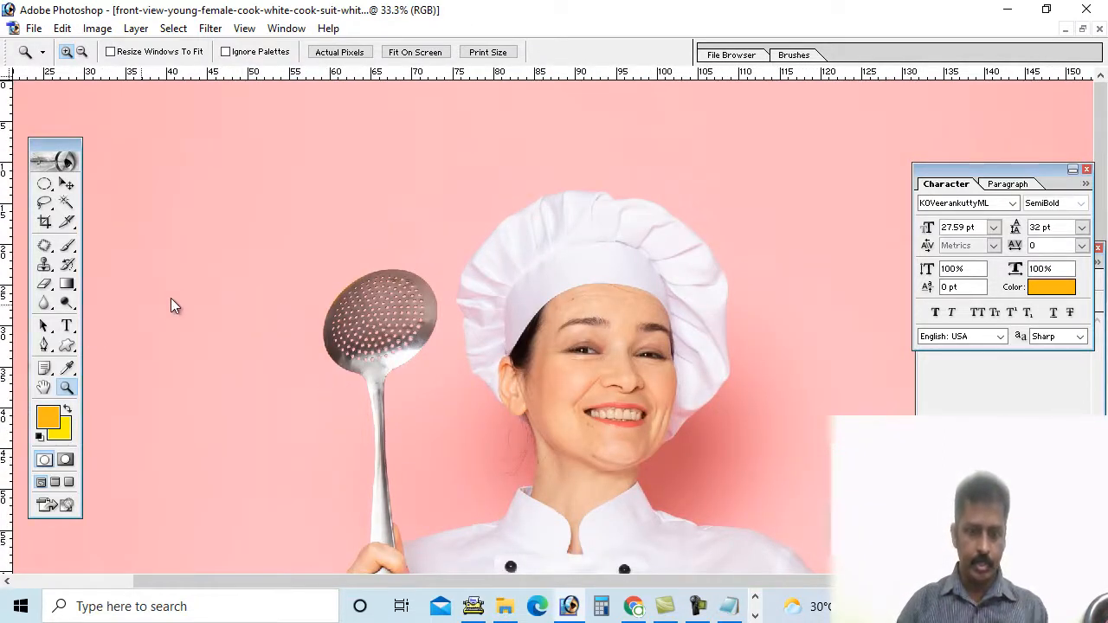
key("p")
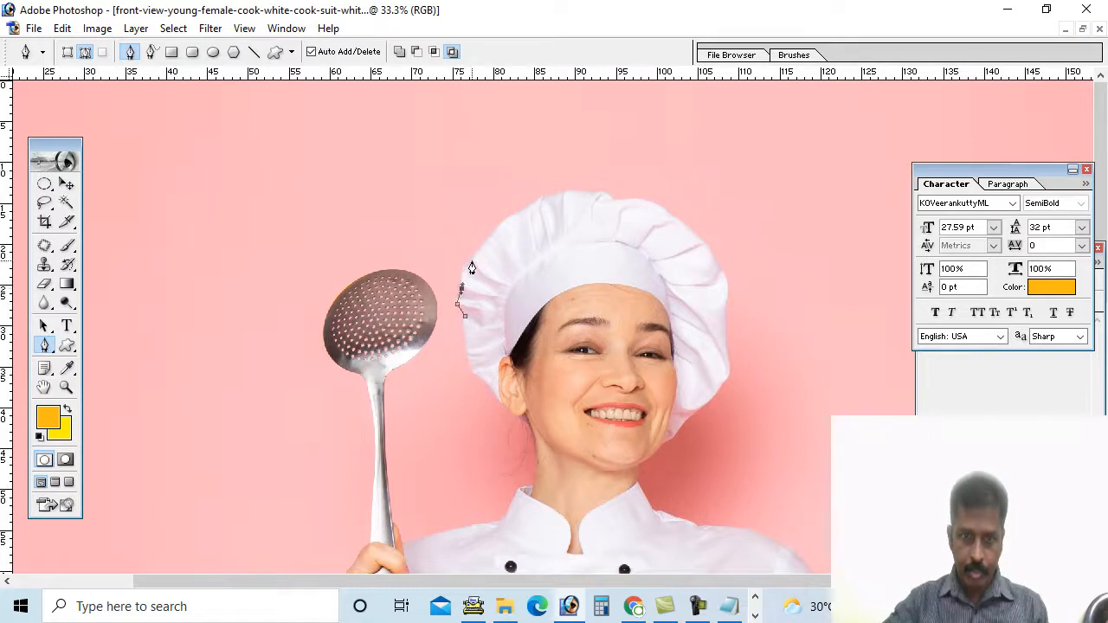
left_click_drag(472, 260, 595, 193)
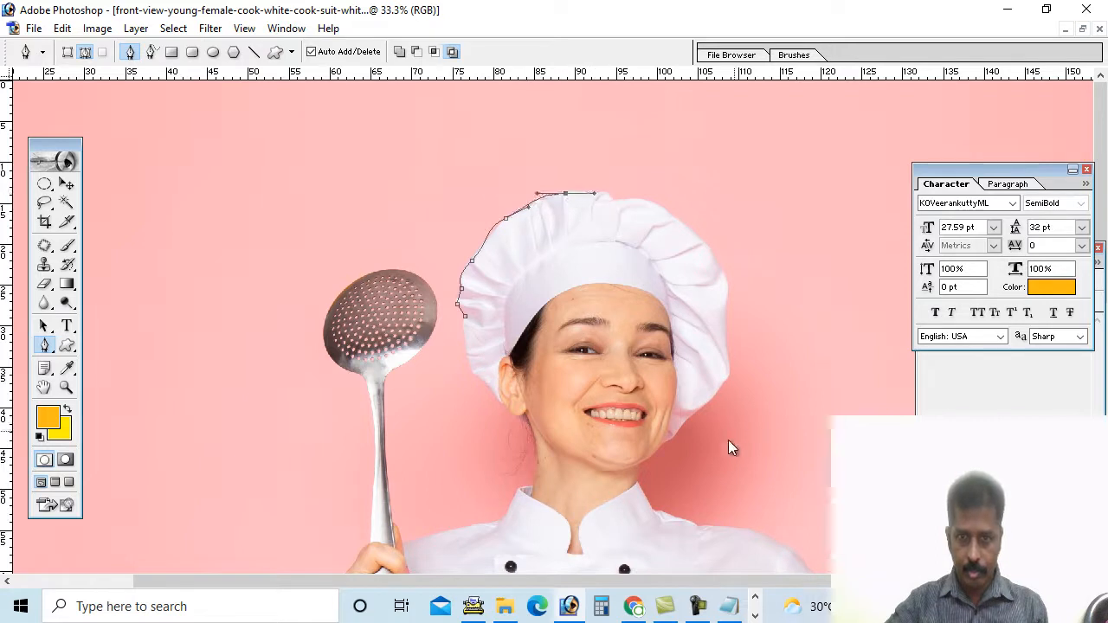
left_click(703, 604)
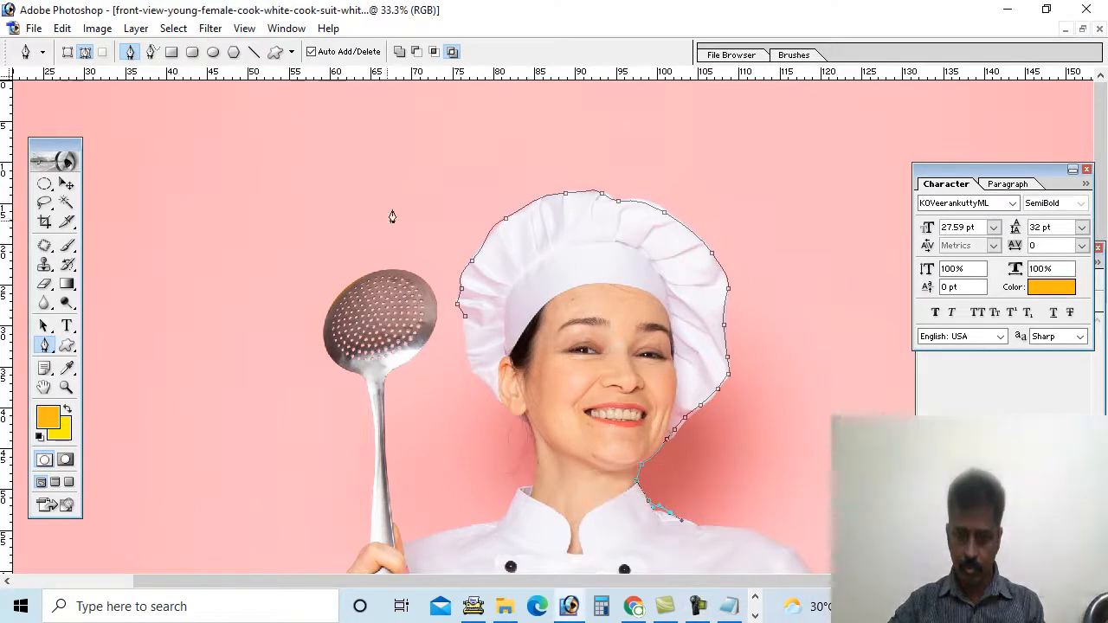
Step: Undo the last anchor point and continue the path from the collar along the shoulder
key("ctrl+z")
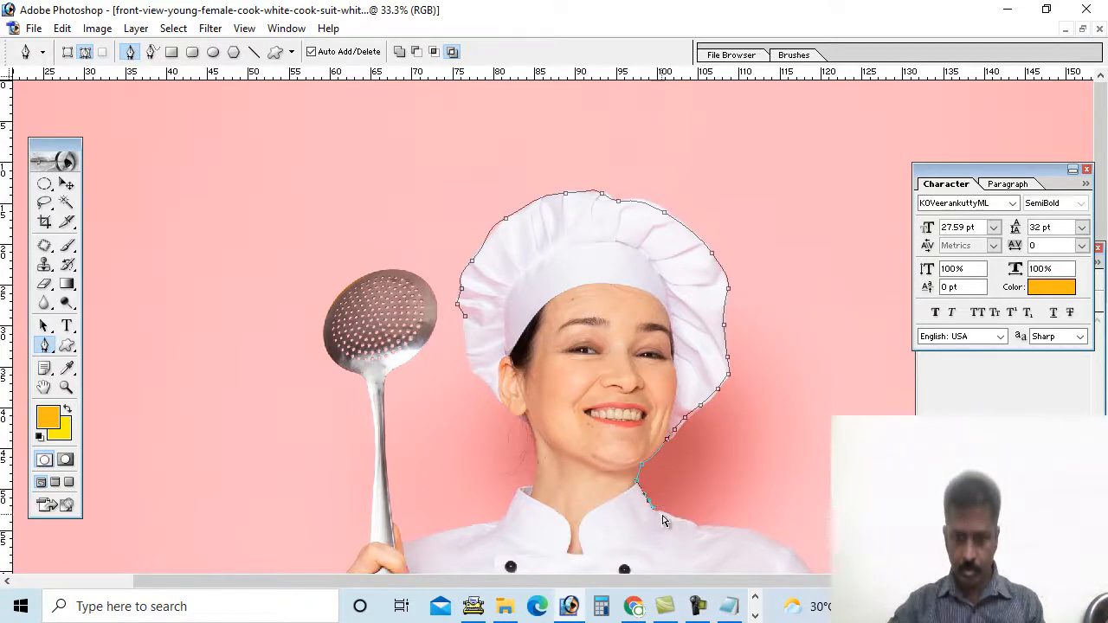
left_click_drag(658, 511, 706, 529)
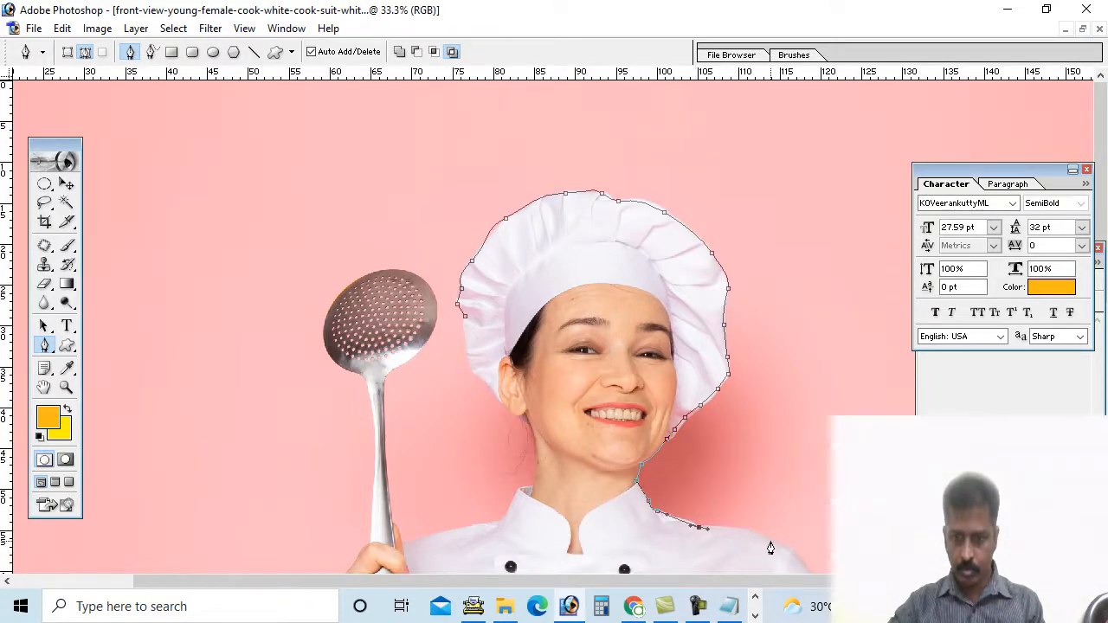
left_click_drag(771, 540, 660, 222)
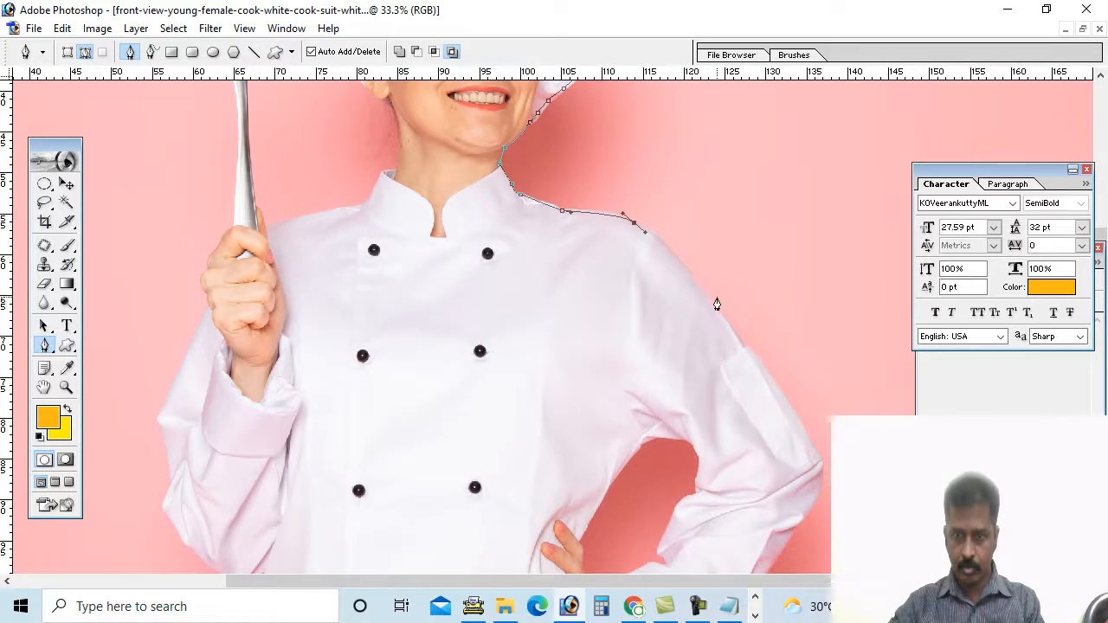
Step: Continue the Pen path from the shoulder down the outer sleeve, around the bent elbow and cuff to the wrist at the waist
left_click_drag(721, 308, 740, 344)
left_click(744, 346)
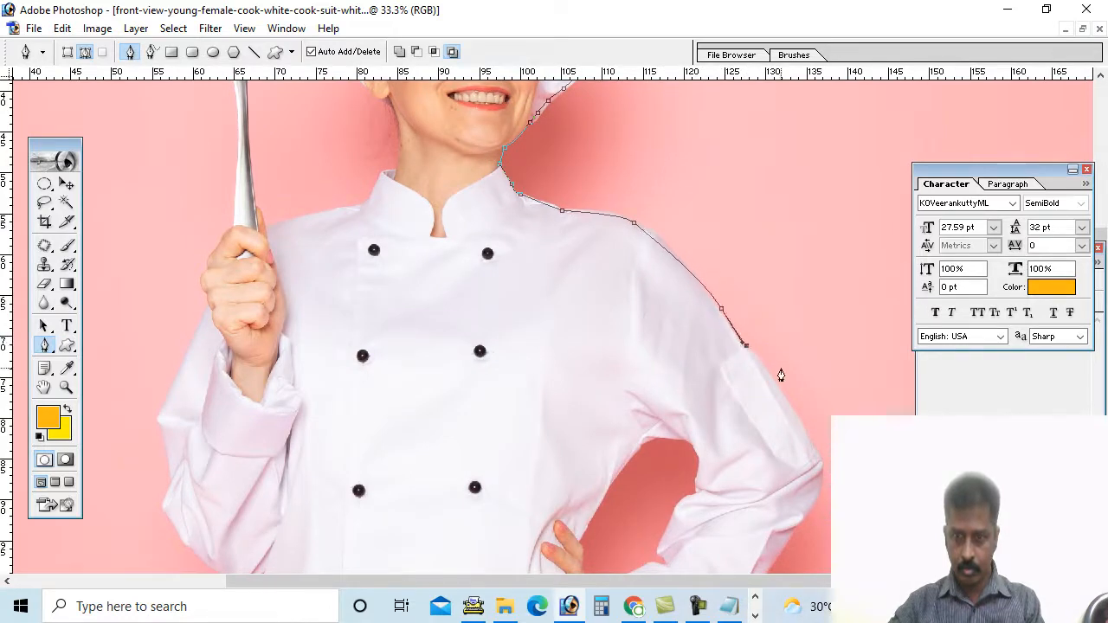
left_click(818, 457)
left_click_drag(818, 500, 796, 528)
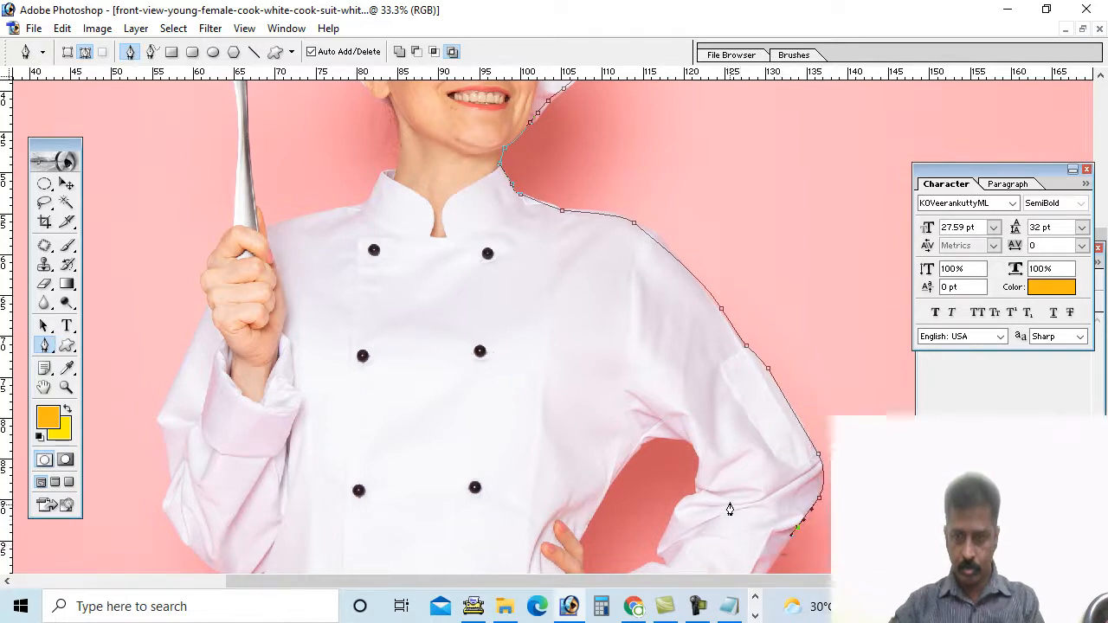
scroll(730, 509, "down", 5)
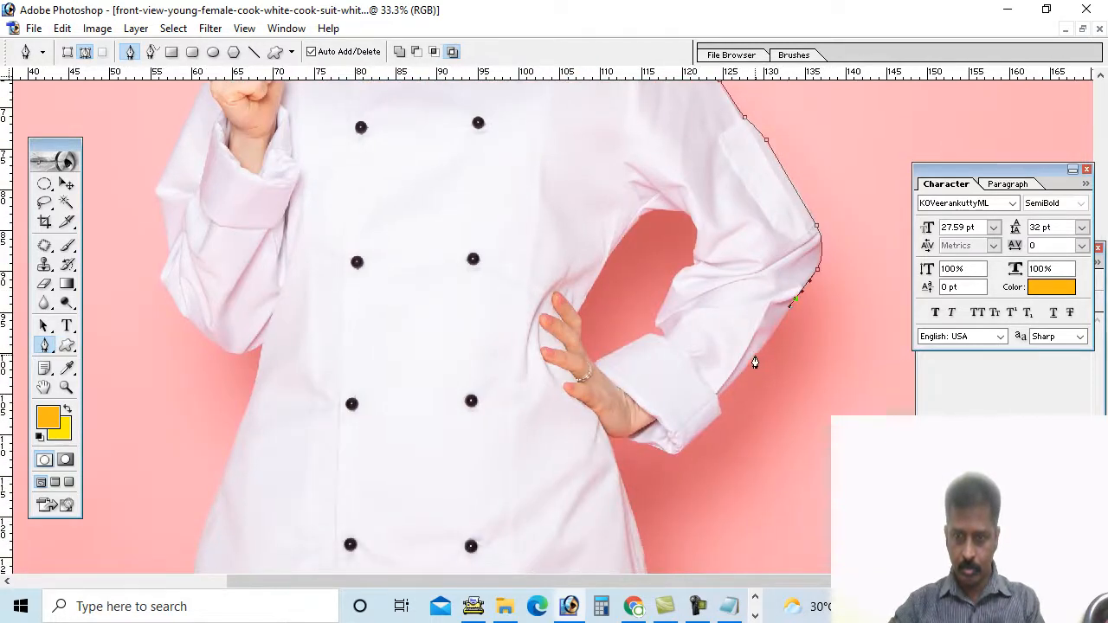
left_click_drag(756, 355, 741, 378)
left_click(717, 398)
left_click(611, 438)
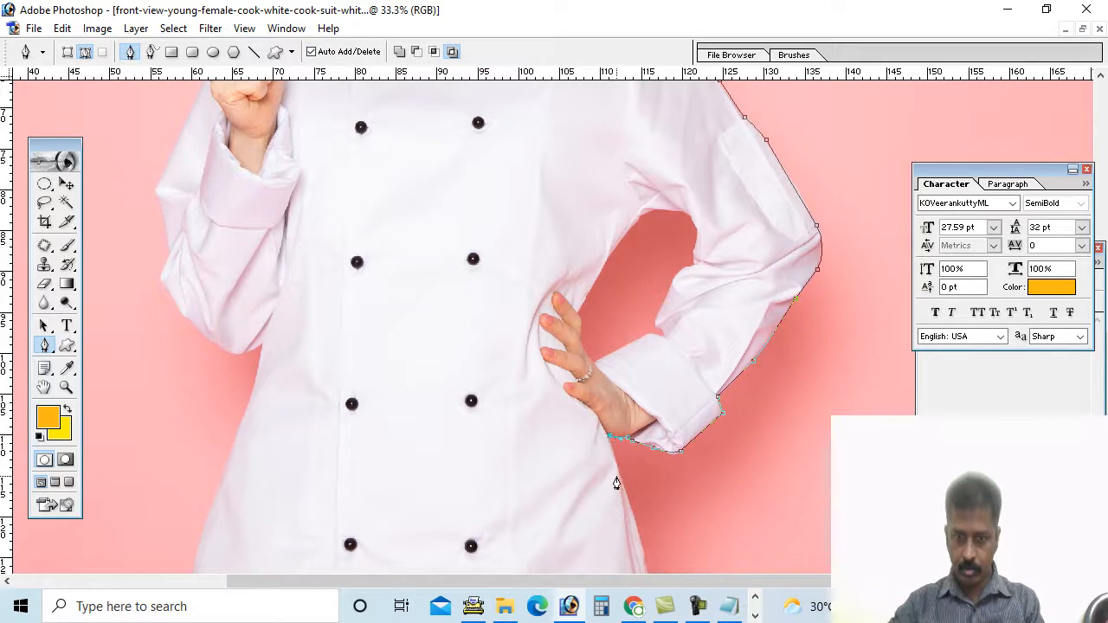
Step: Continue the path down the coat's side, across the photo's lower edge and up the opposite side to the raised arm's sleeve
left_click_drag(621, 481, 638, 408)
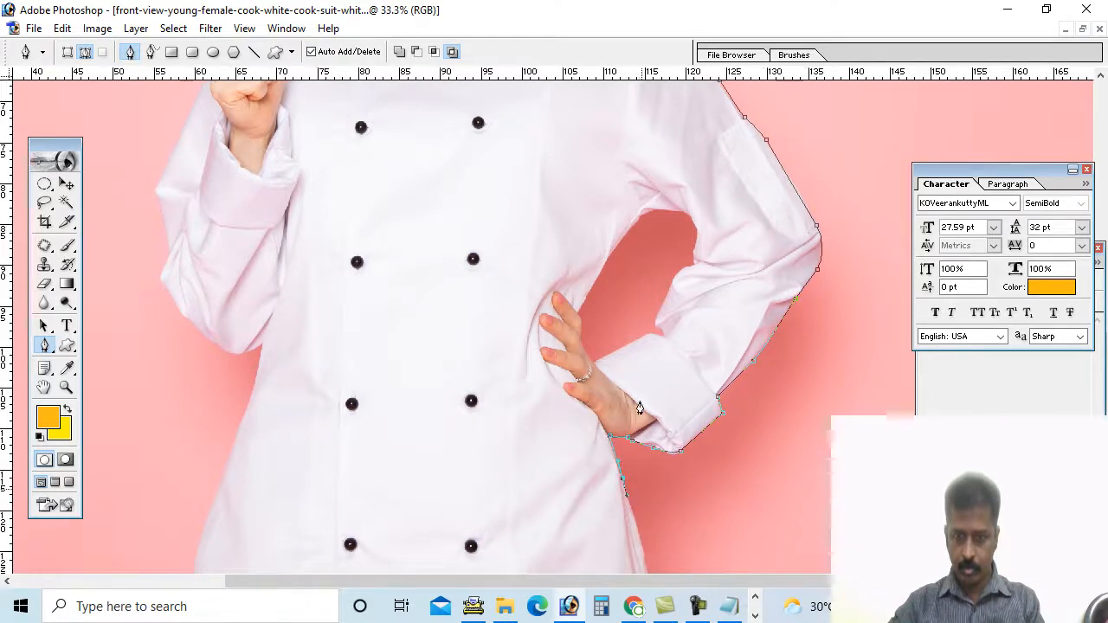
left_click(660, 568)
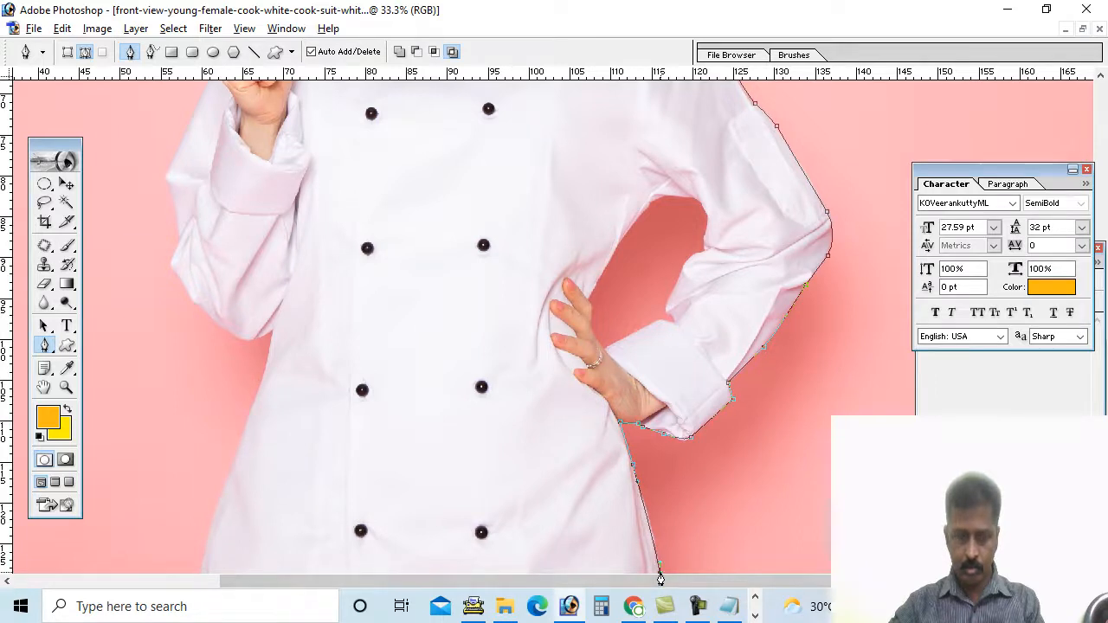
left_click(201, 573)
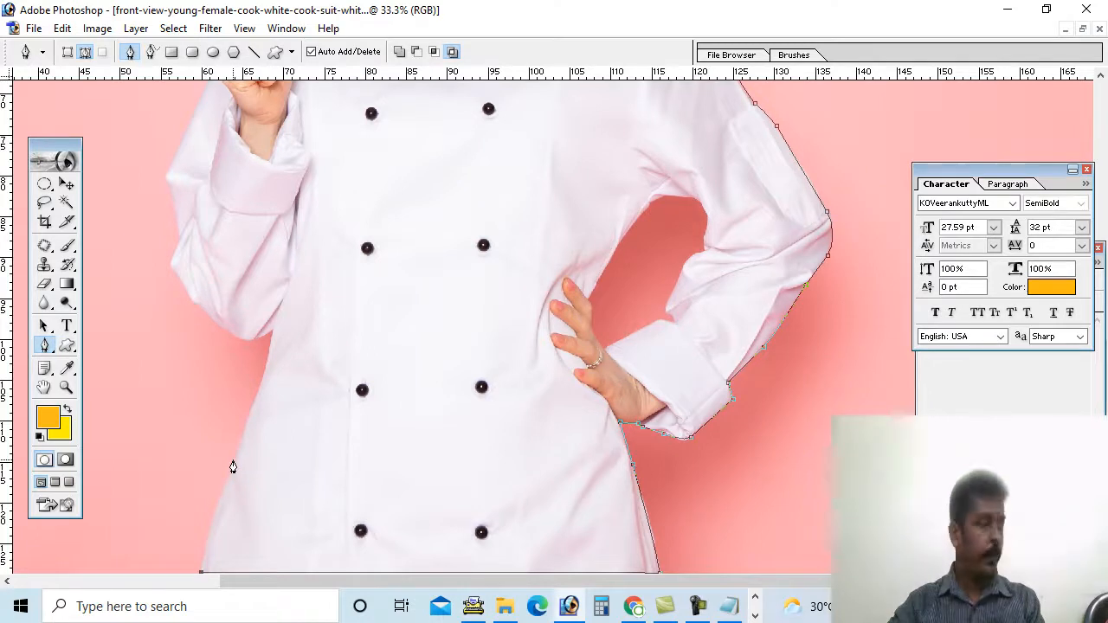
left_click(233, 459)
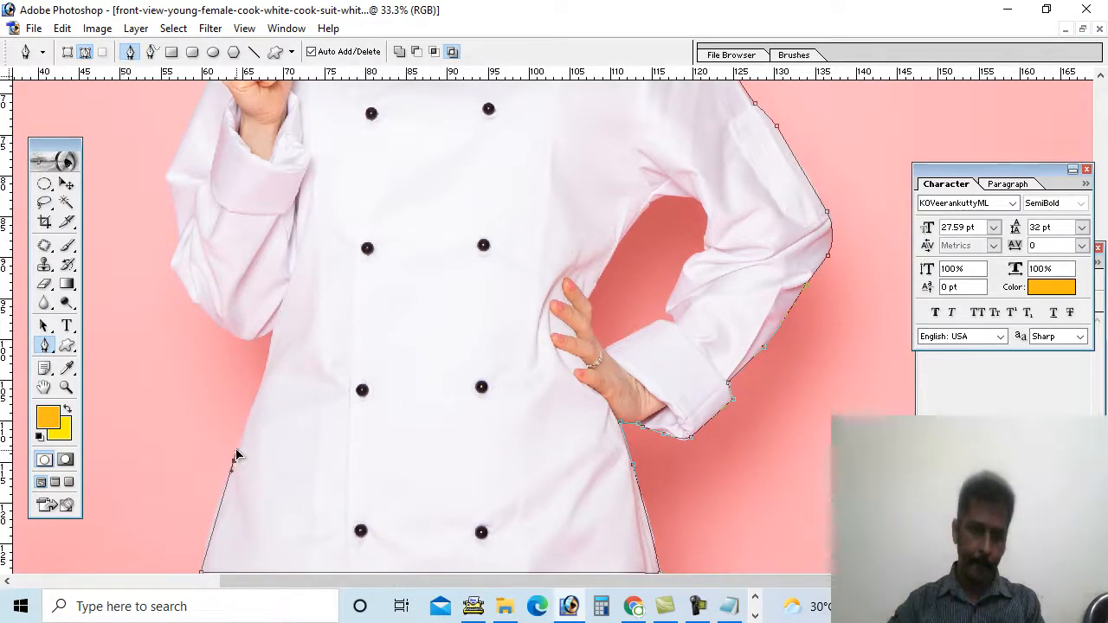
left_click(261, 383)
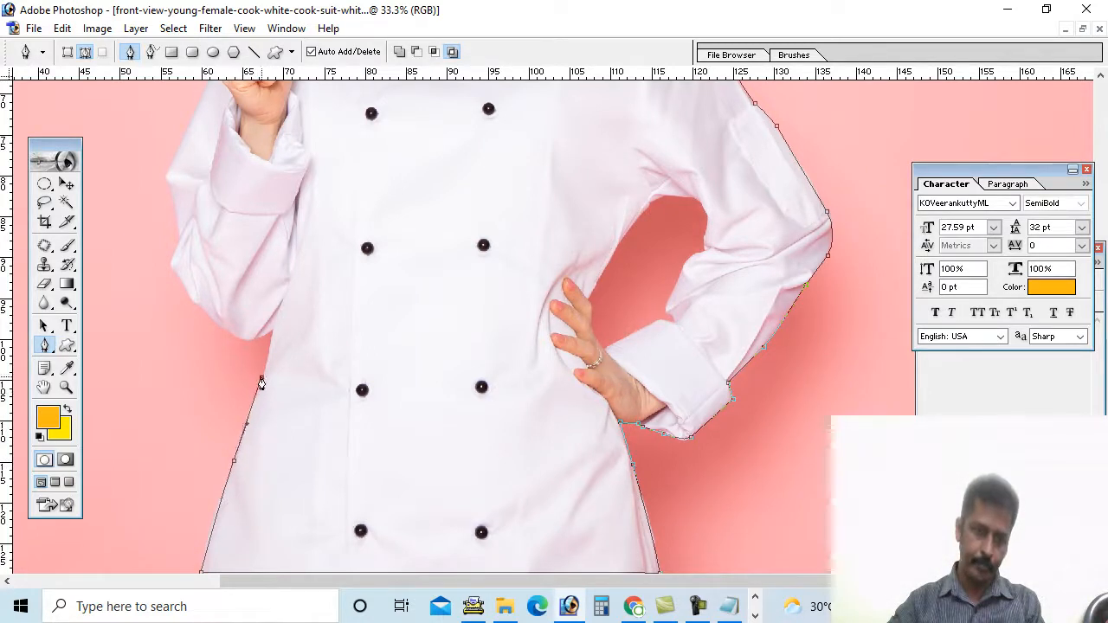
left_click(272, 333)
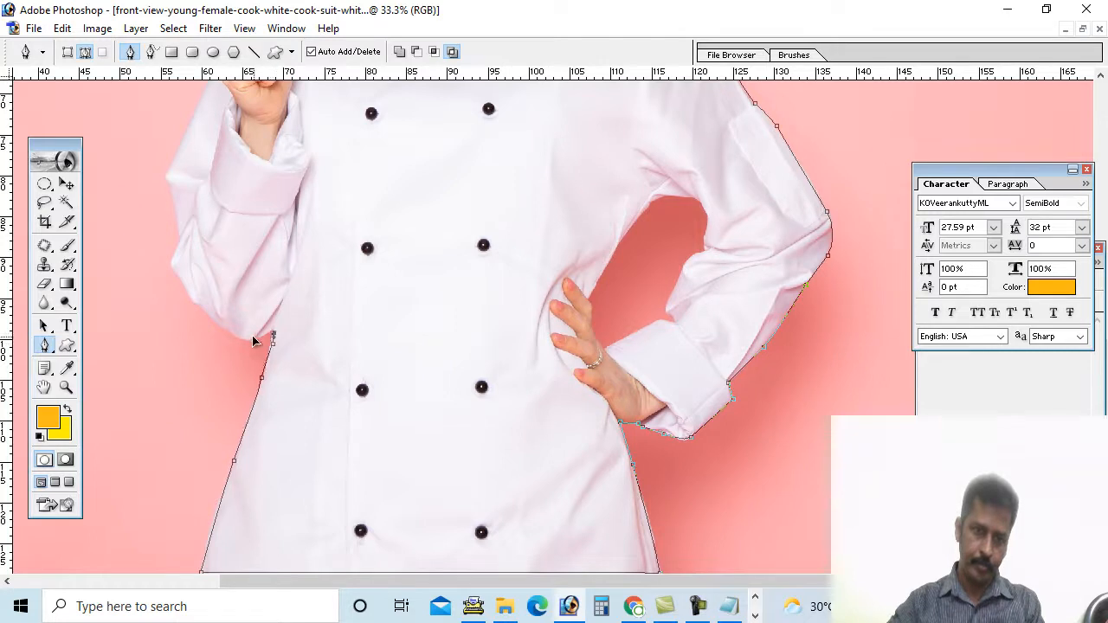
Step: Trace the path around the raised arm's sleeve and the fist to the base of the skimmer handle
left_click(250, 339)
left_click_drag(213, 322, 178, 282)
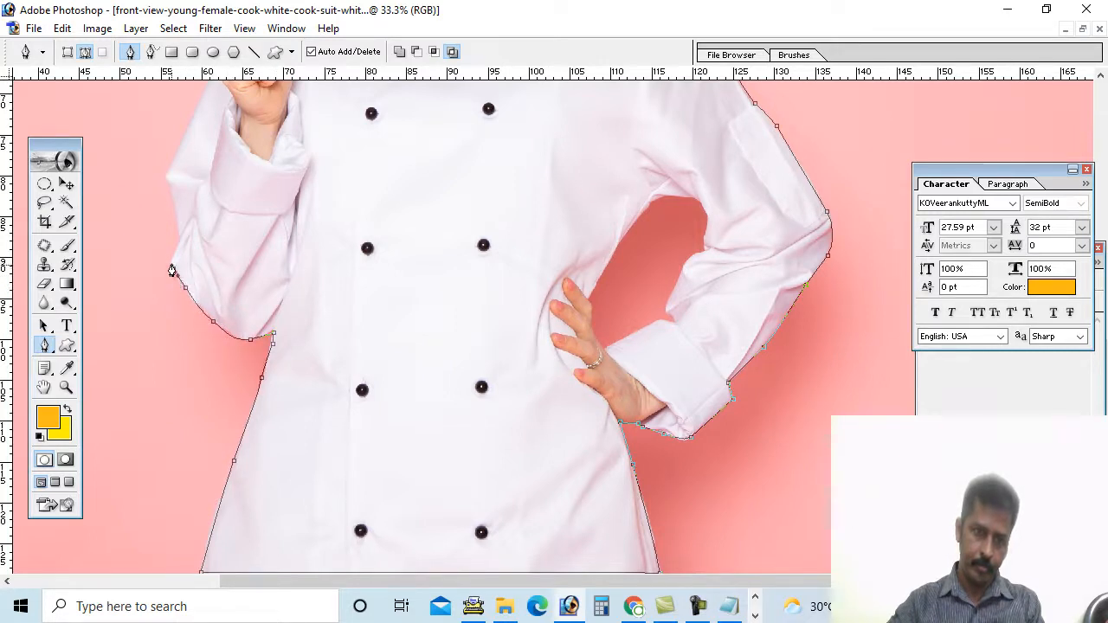
left_click(173, 269)
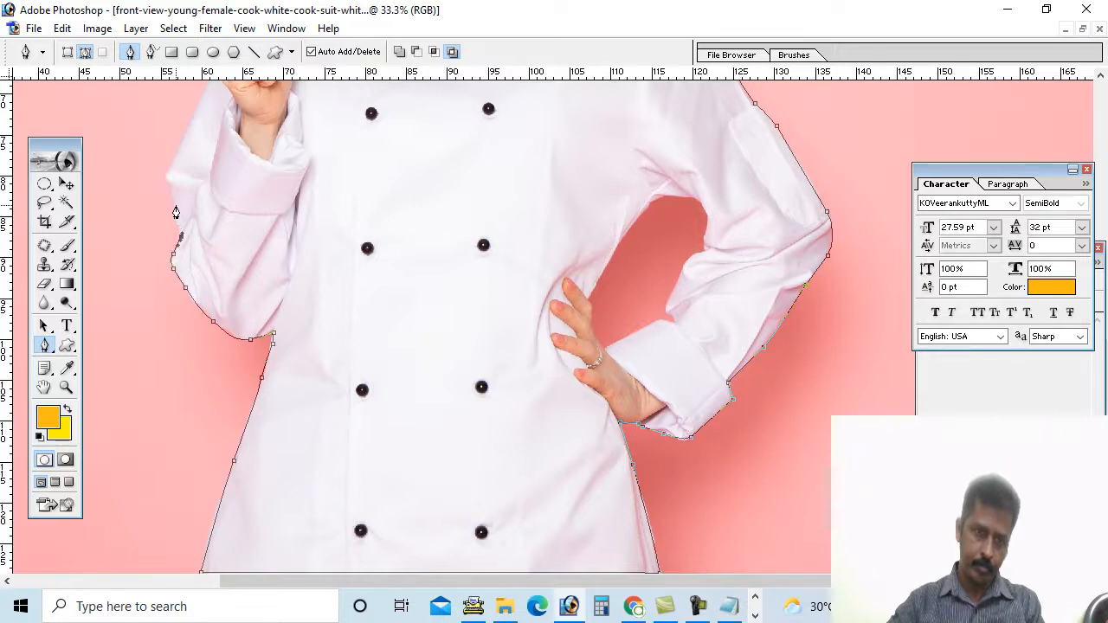
left_click_drag(168, 173, 204, 318)
left_click_drag(210, 297, 221, 281)
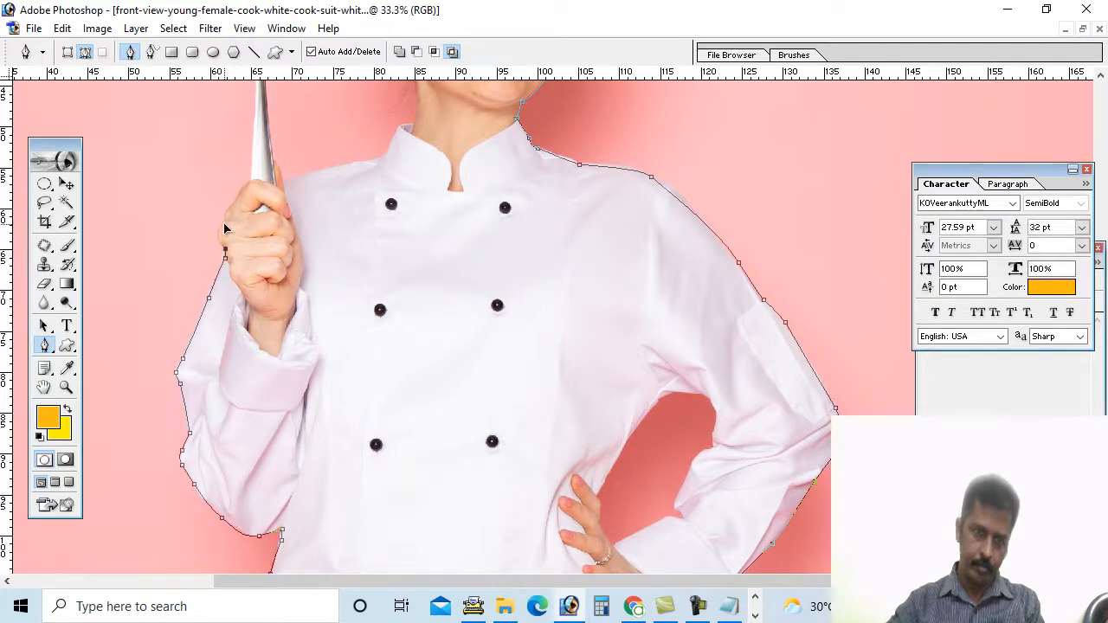
left_click_drag(244, 225, 259, 180)
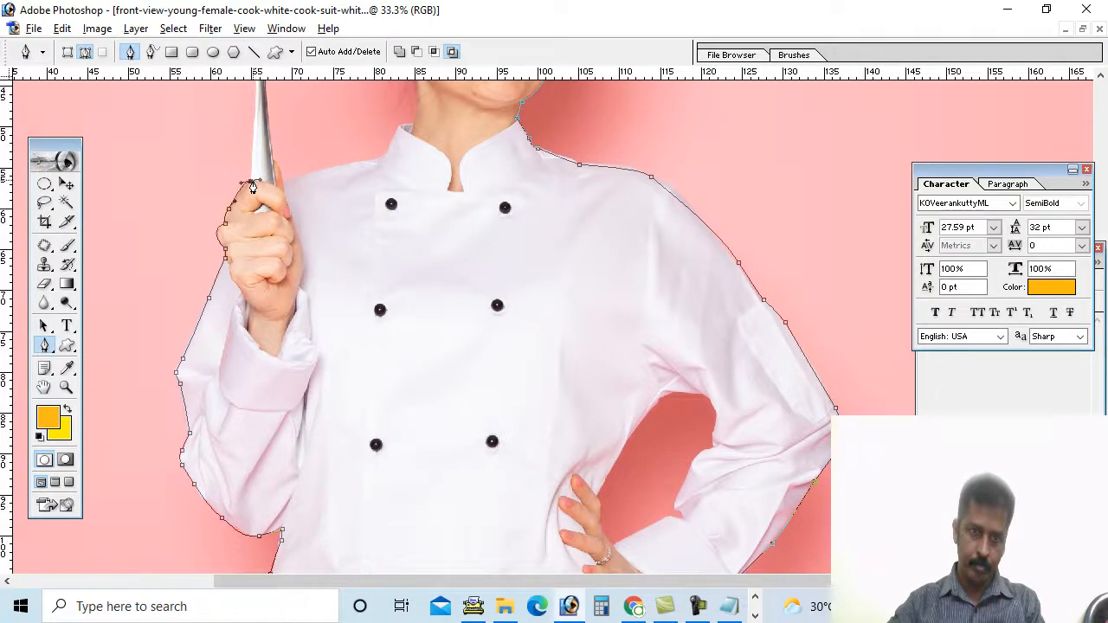
left_click(251, 182, "alt")
Step: Extend the path up the skimmer handle and around its round perforated head with curved segments
scroll(287, 368, "up", 3)
scroll(287, 368, "up", 3)
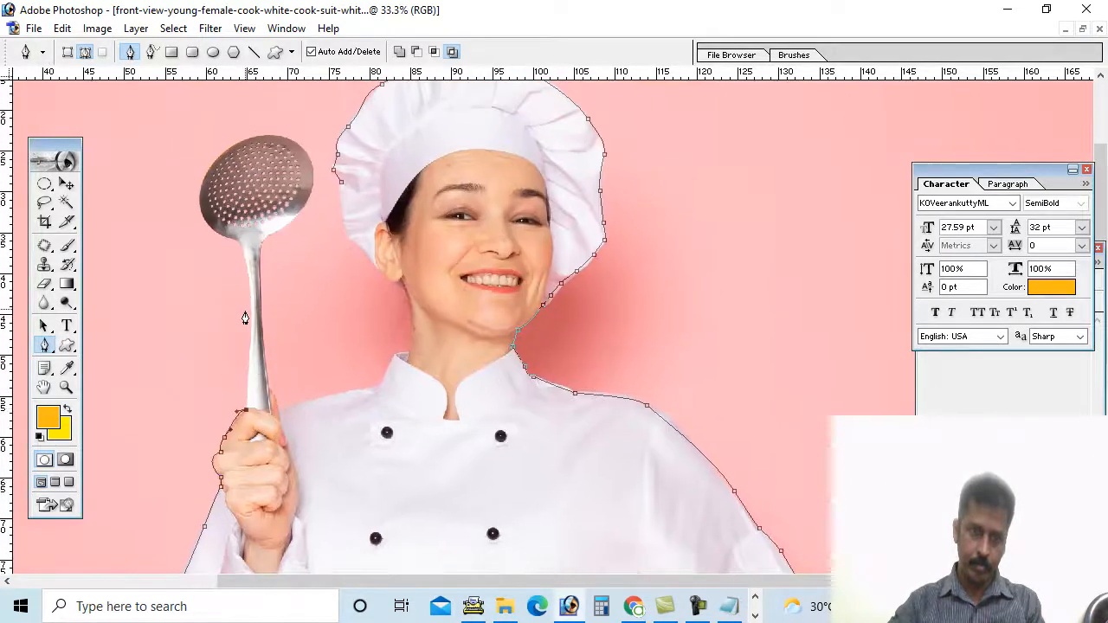
left_click_drag(252, 316, 230, 242)
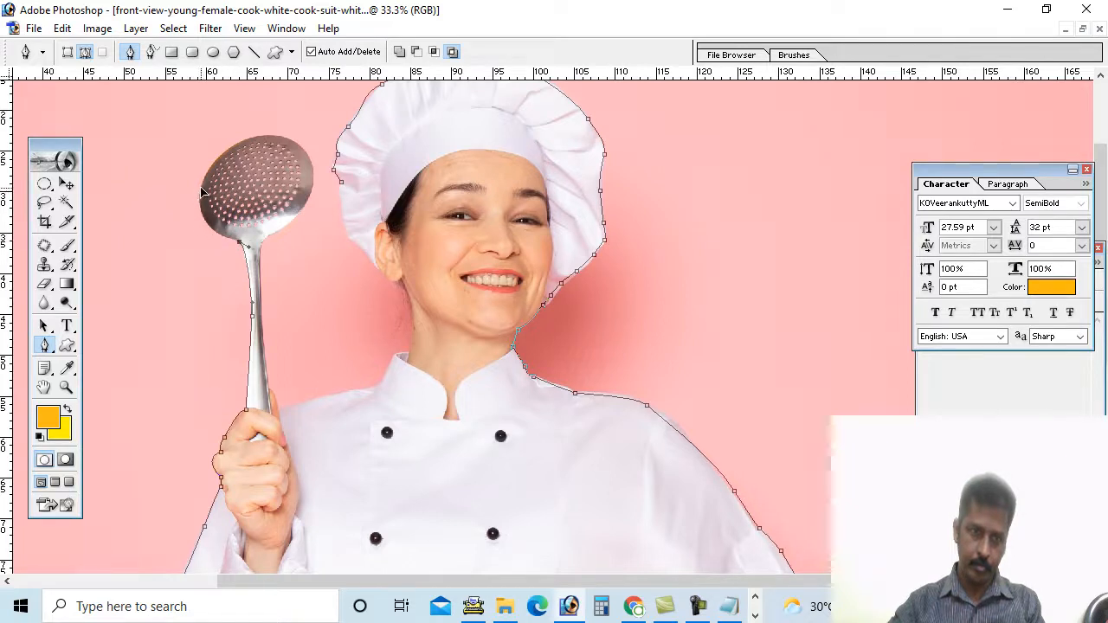
left_click_drag(202, 190, 211, 141)
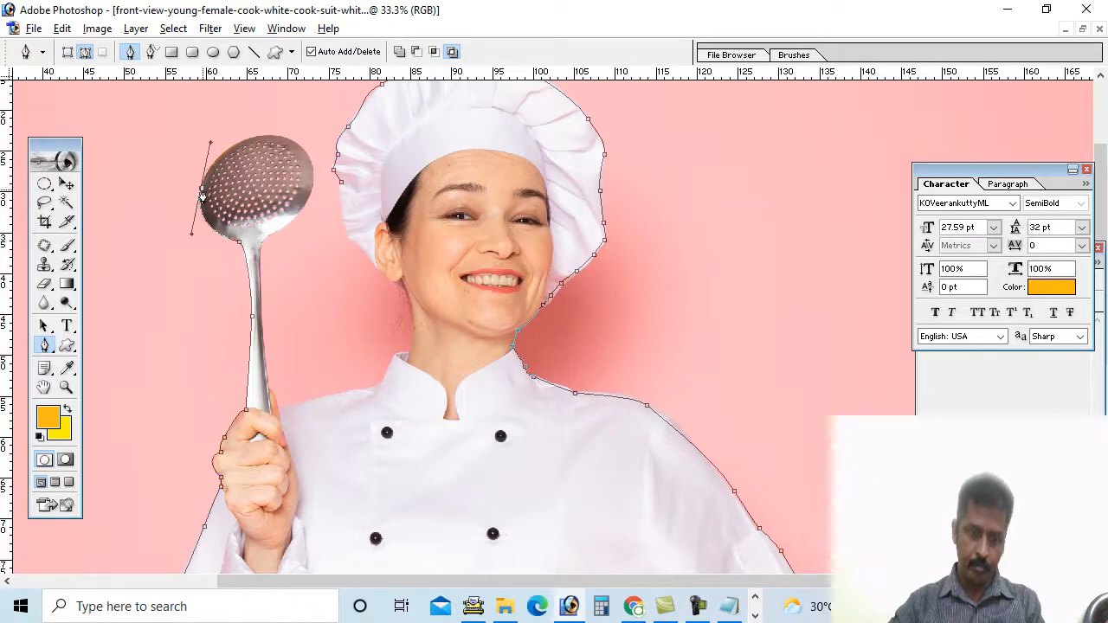
left_click(202, 190, "alt")
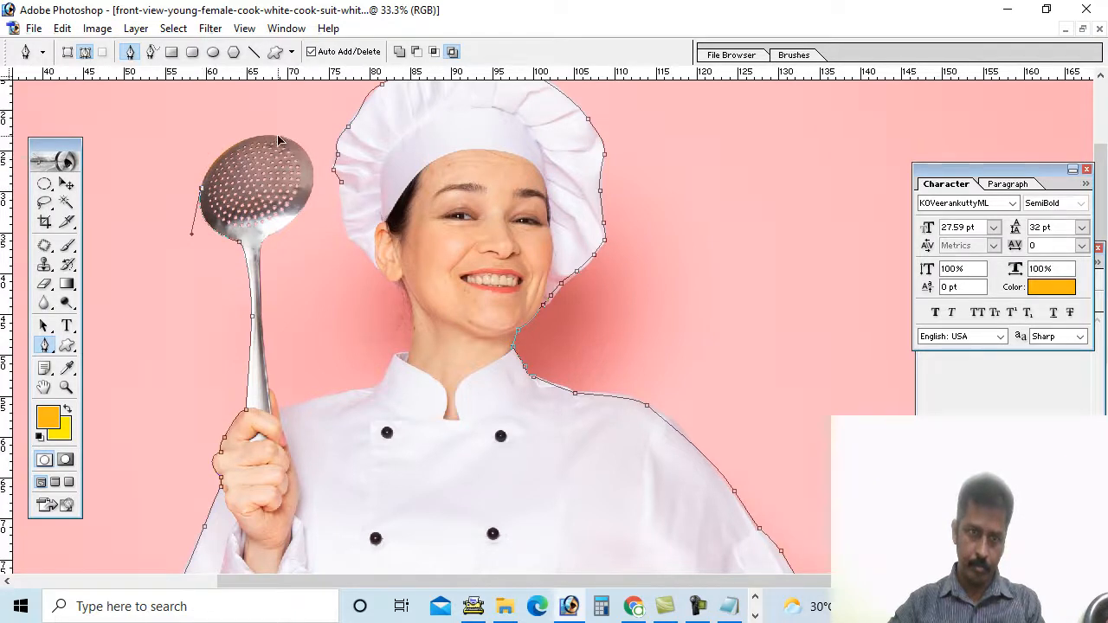
left_click_drag(277, 137, 340, 149)
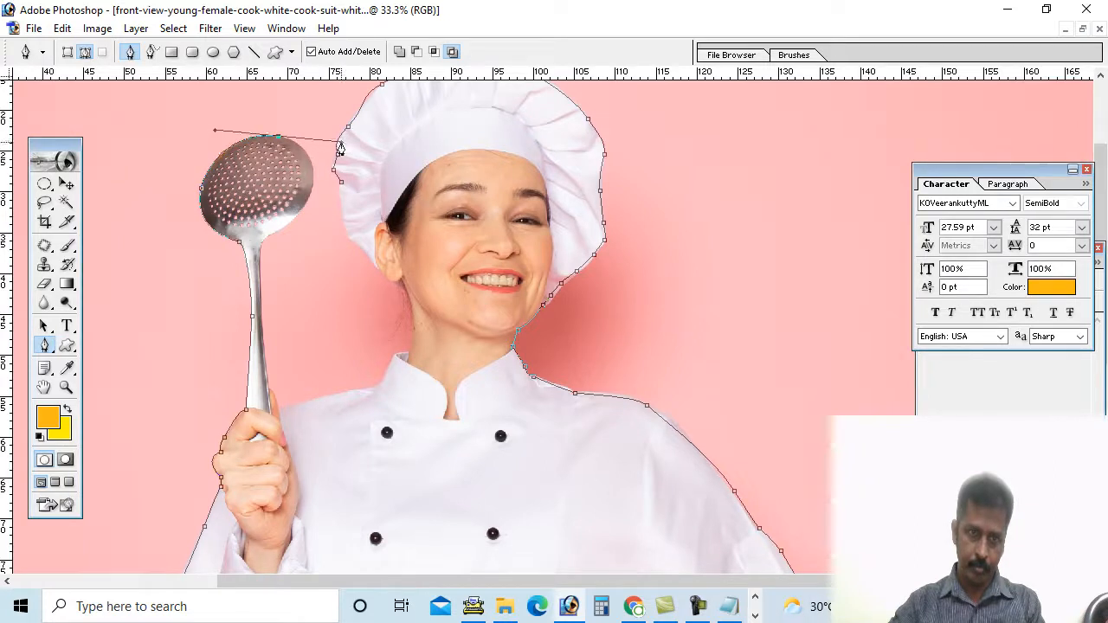
left_click(278, 137, "alt")
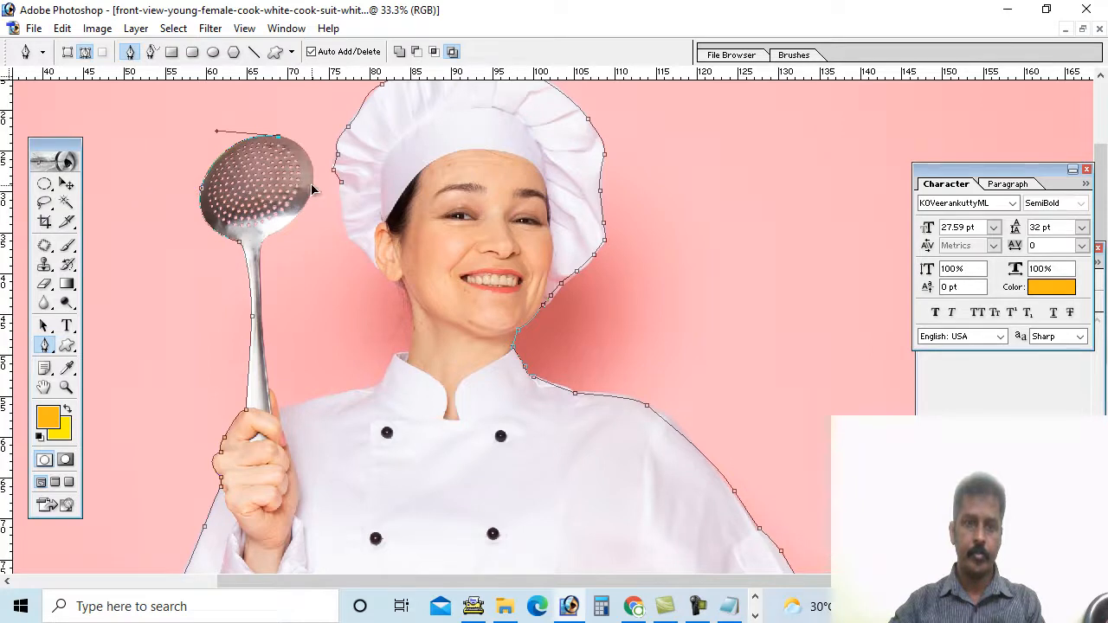
left_click_drag(312, 185, 240, 252)
left_click(312, 186, "alt")
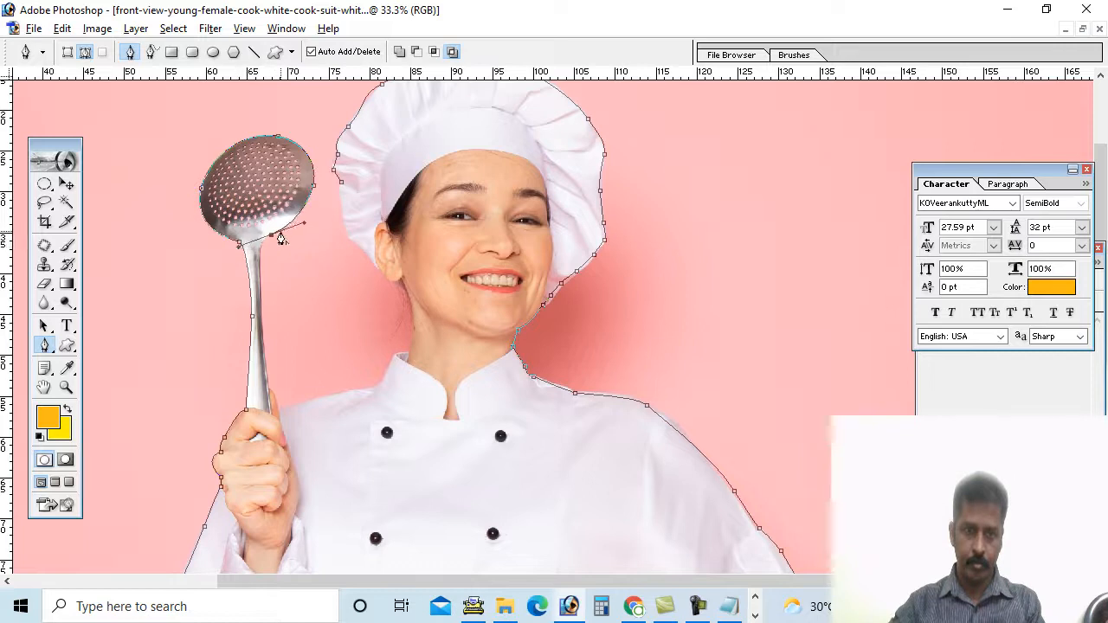
left_click(272, 235, "alt")
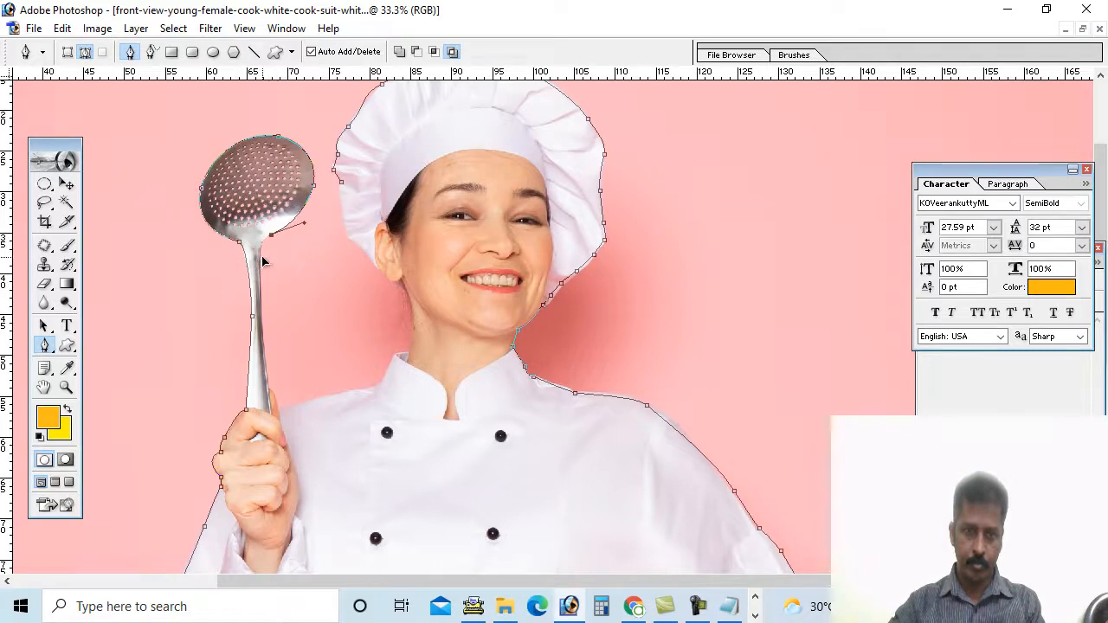
Step: Trace back down the other side of the skimmer handle, past the thumb, and along the shoulder to the collar tip
left_click(263, 262)
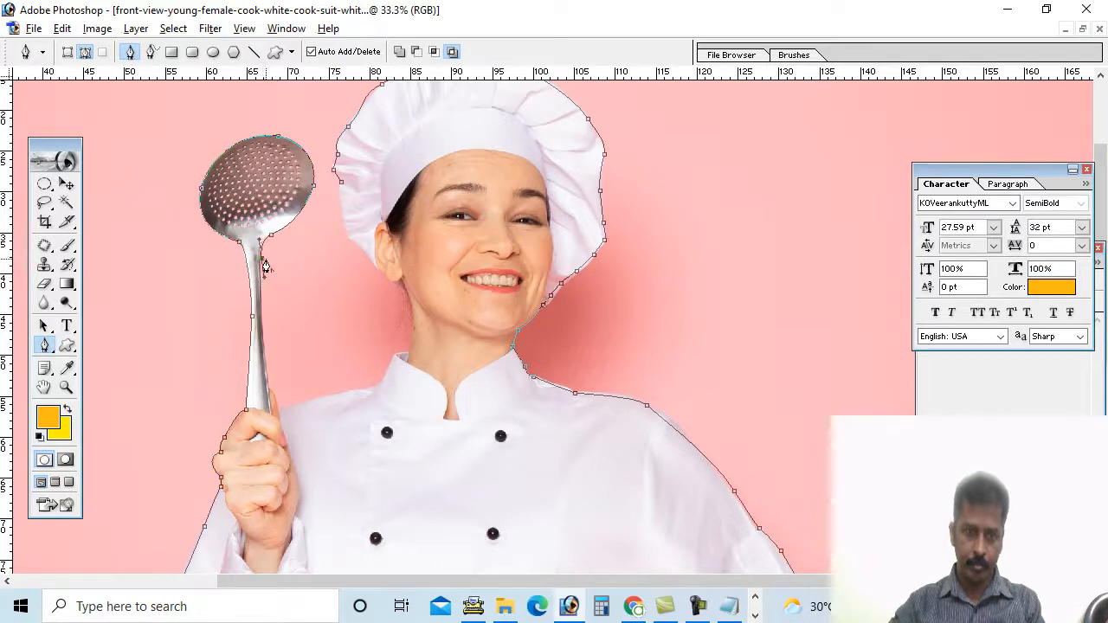
left_click(268, 396)
left_click(275, 426)
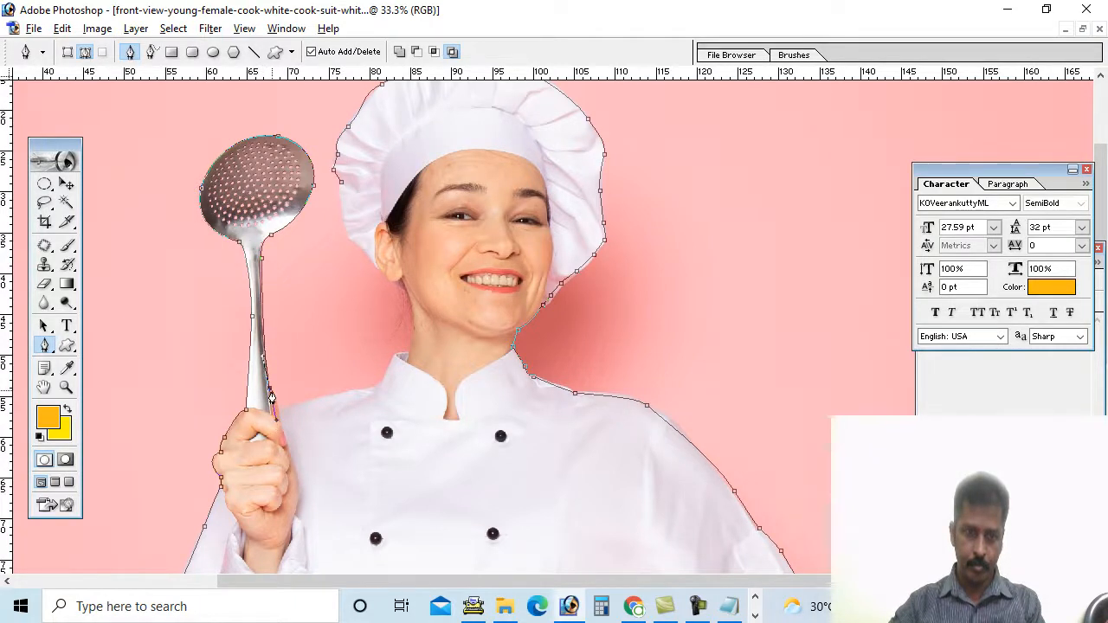
left_click(279, 418)
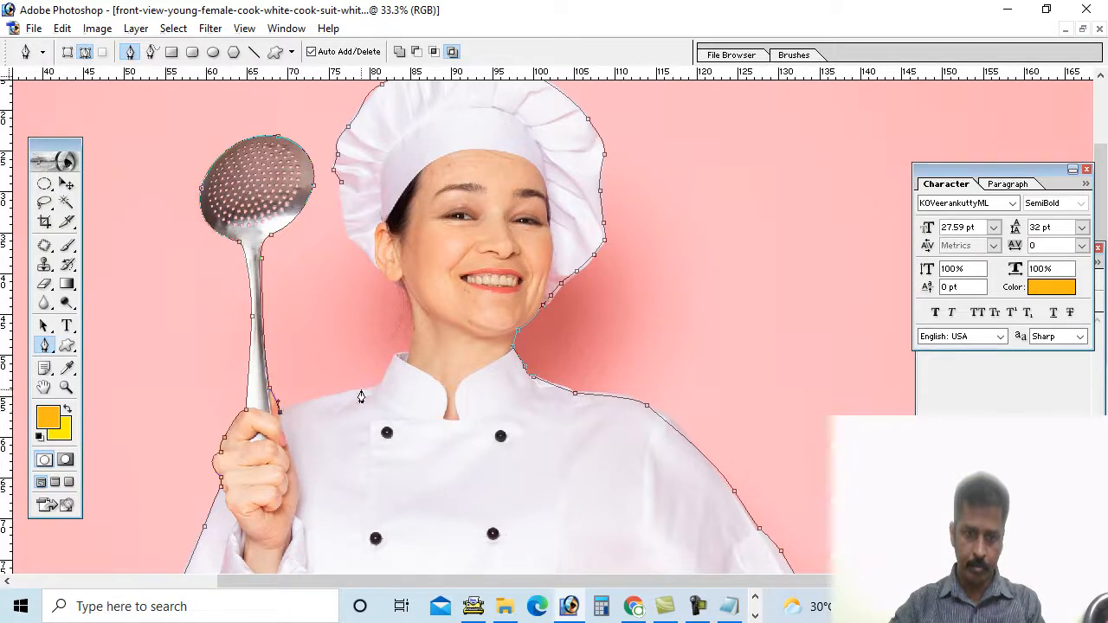
left_click_drag(361, 397, 373, 394)
left_click(382, 381)
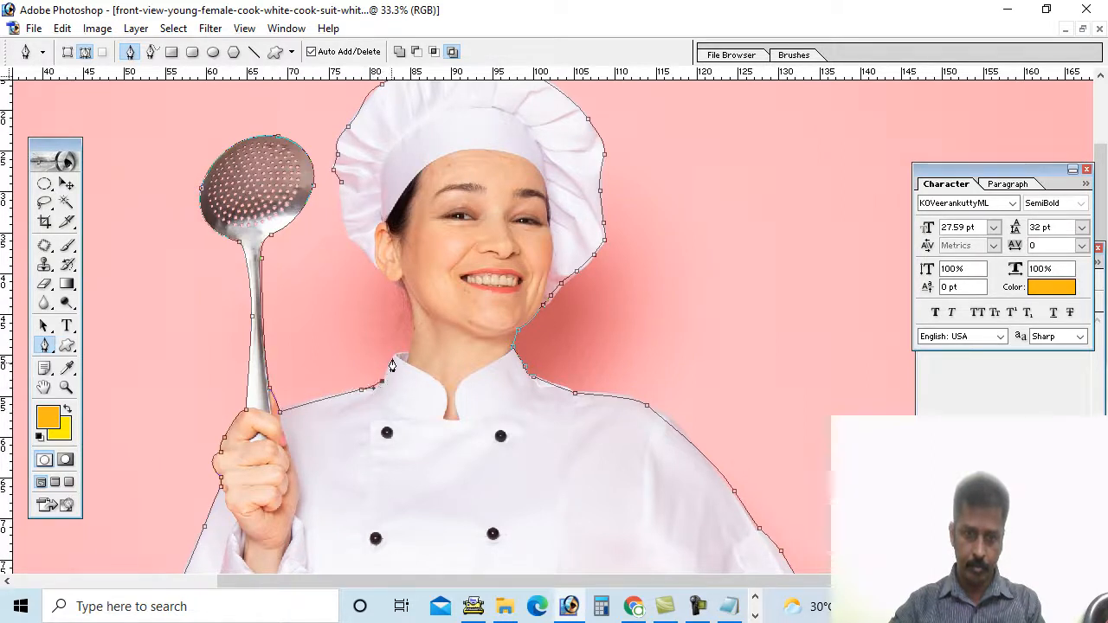
left_click(396, 356)
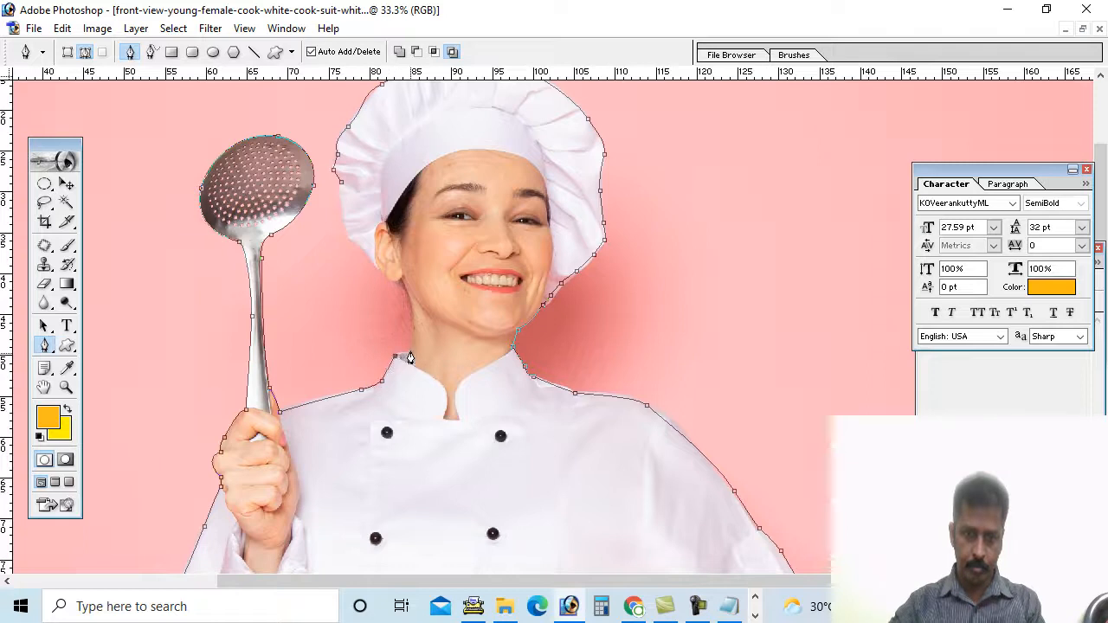
Step: Trace up the neck, past the ear and along the hat's edge, closing the path at its starting point
left_click_drag(412, 334, 409, 313)
left_click(402, 292)
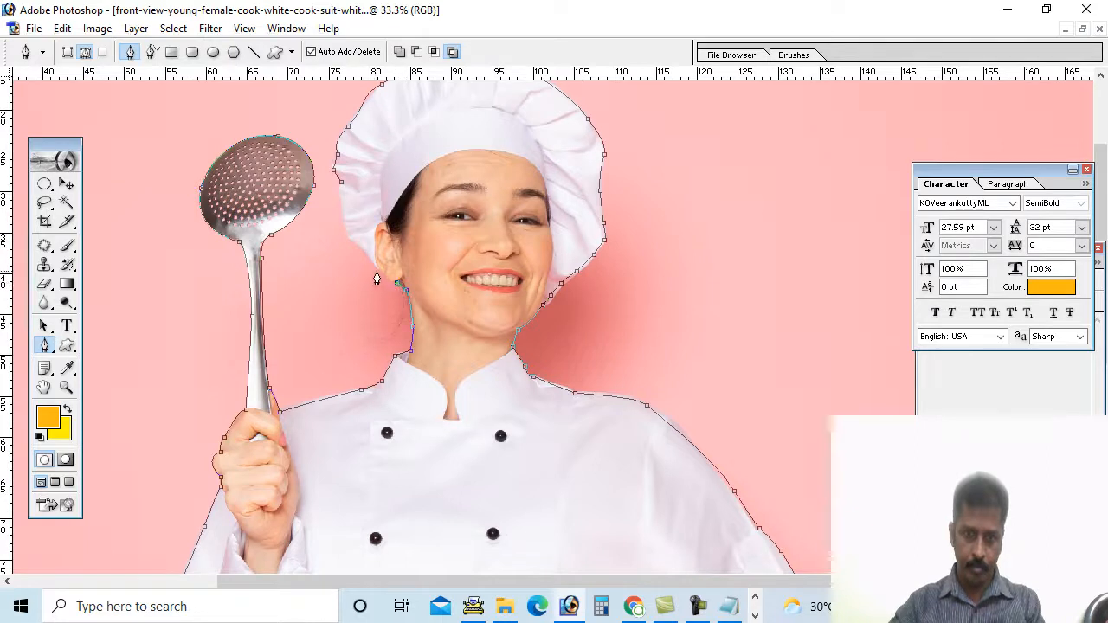
left_click(373, 271)
left_click(356, 248)
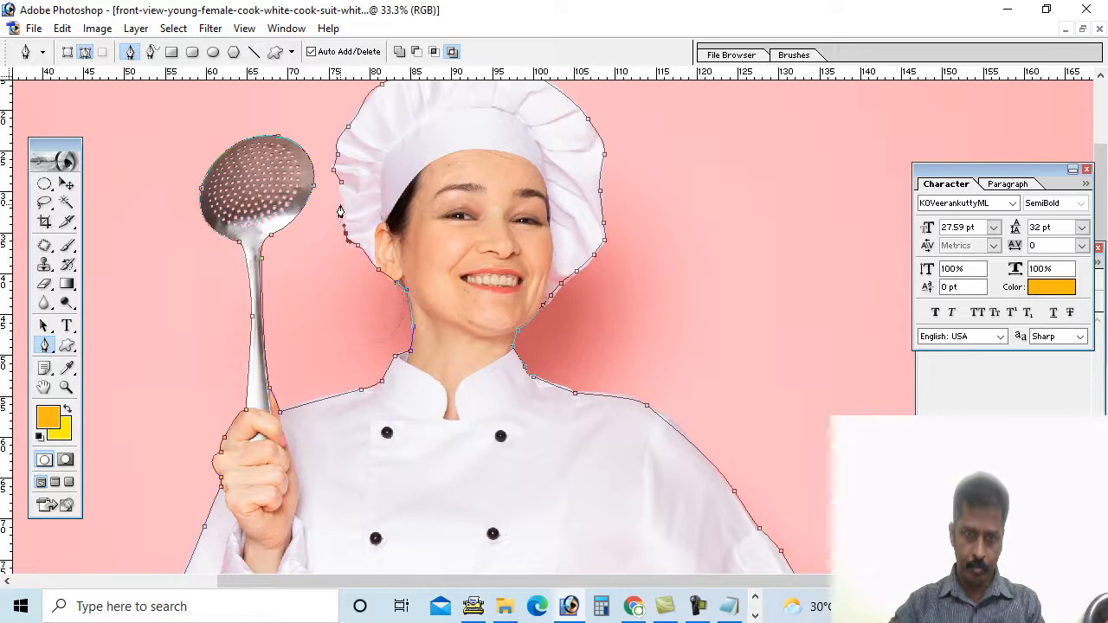
left_click(340, 210)
left_click(342, 191)
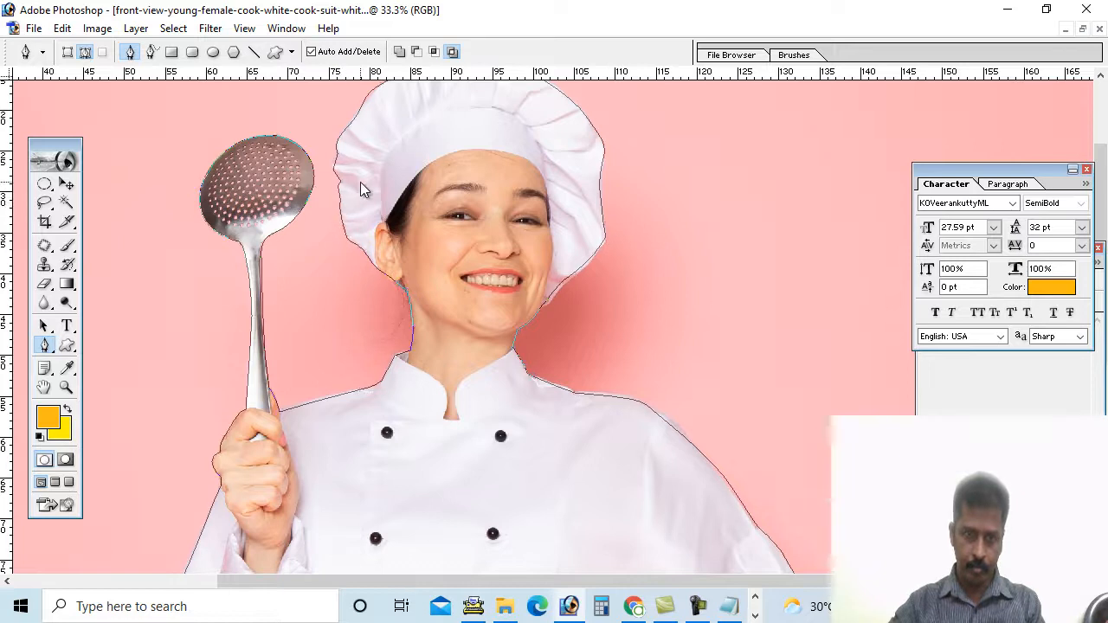
Step: Convert the closed path into a new anti-aliased selection and copy the selected cook onto a new layer
right_click(408, 208)
left_click(459, 287)
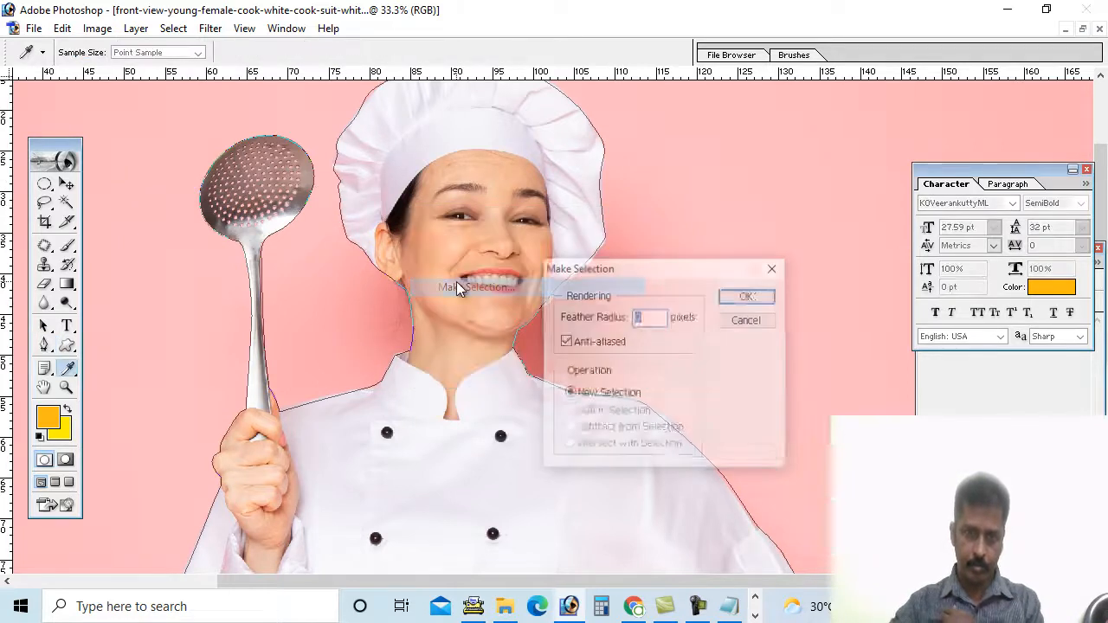
key("Return")
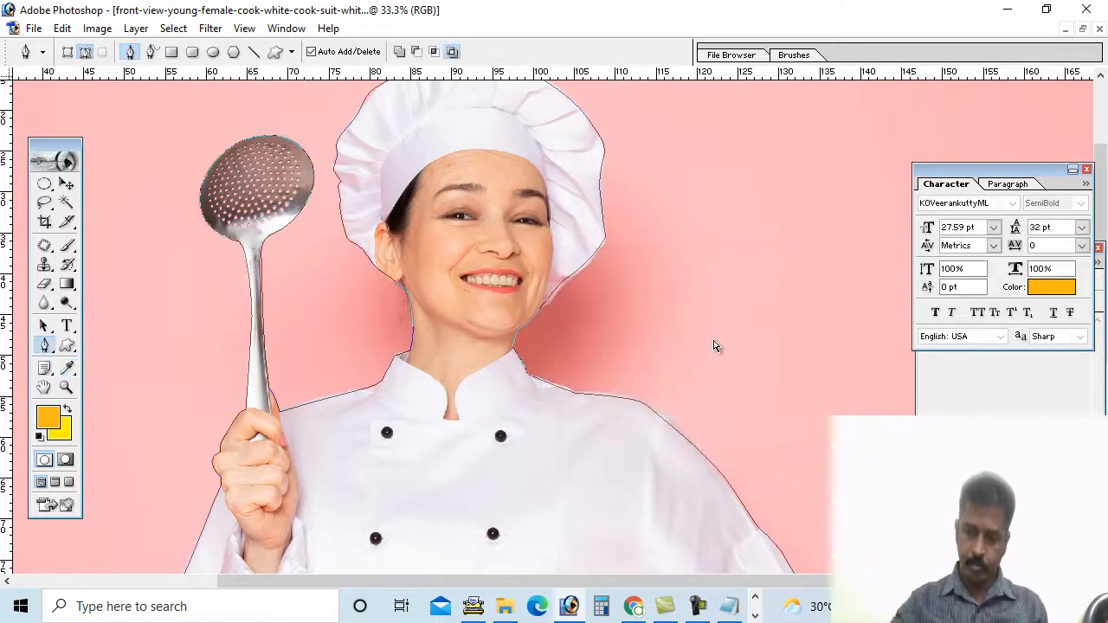
key("ctrl+0")
key("ctrl+j")
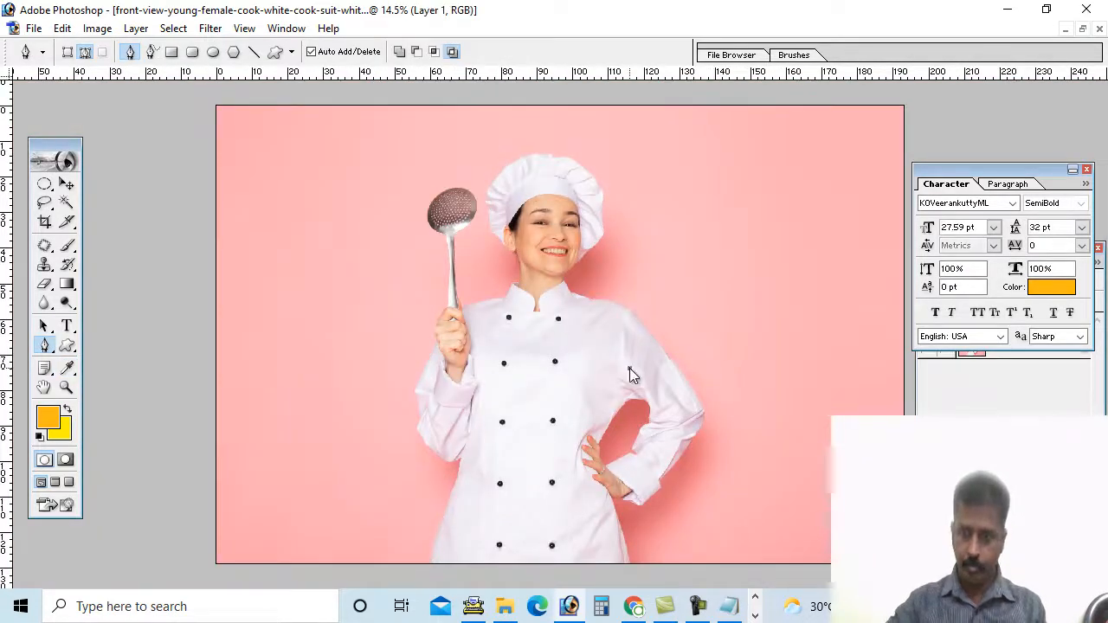
Step: Undo the stray Pen stroke on the photo and hide the Background layer to isolate the cook cut-out
left_click_drag(629, 368, 863, 412)
key("ctrl+z")
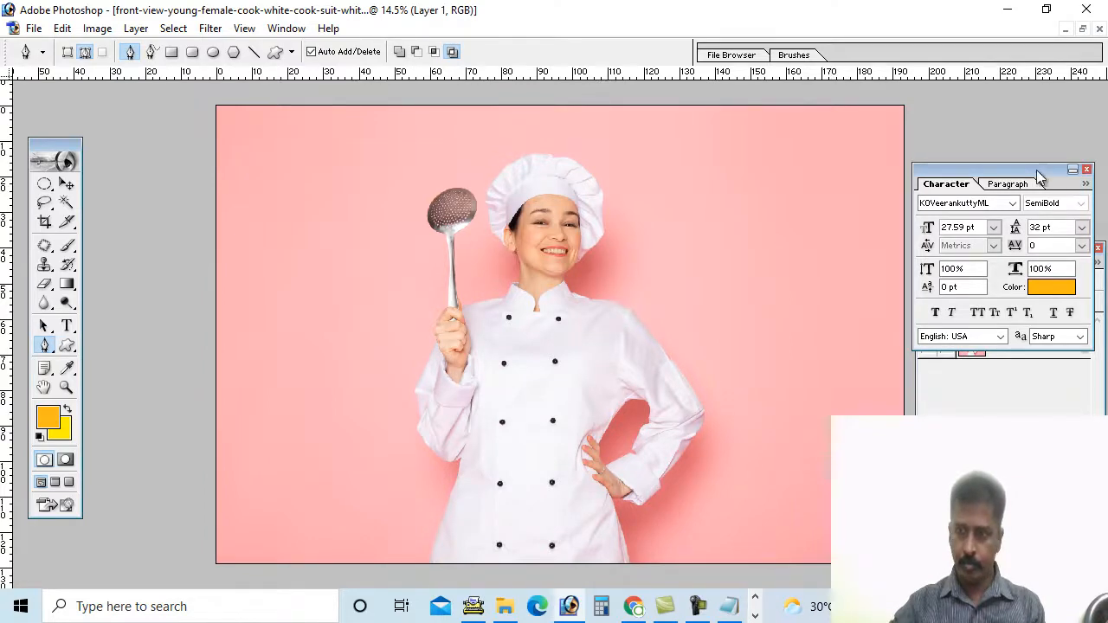
key("F7")
left_click(927, 347)
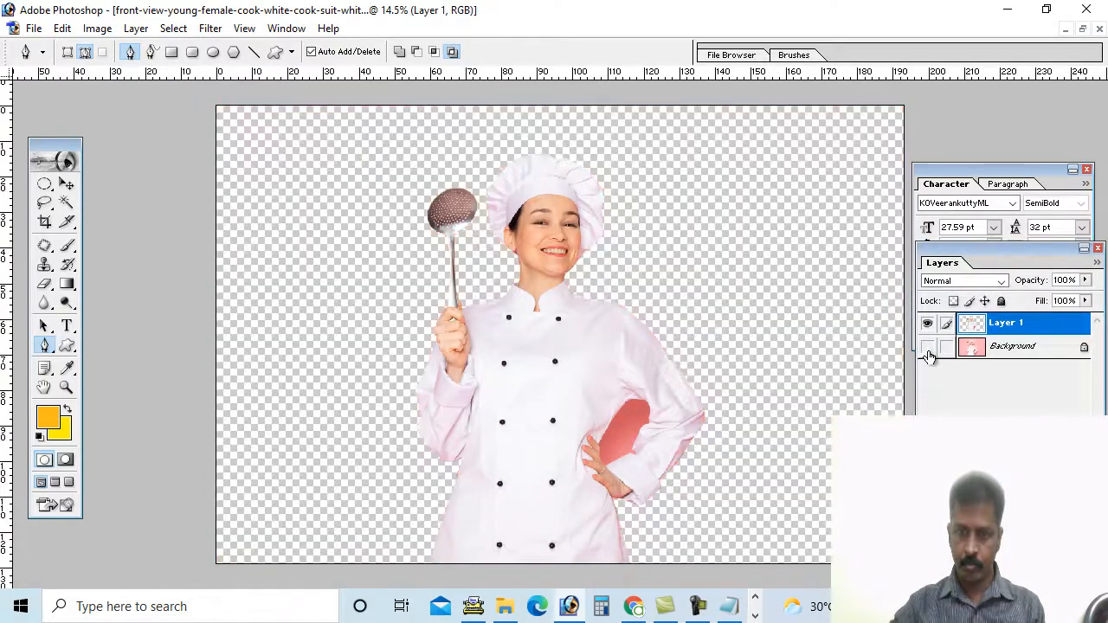
Step: Trace a closed Pen path around the leftover red area between the cook's bent arm and waist
left_click(927, 347)
left_click(927, 347)
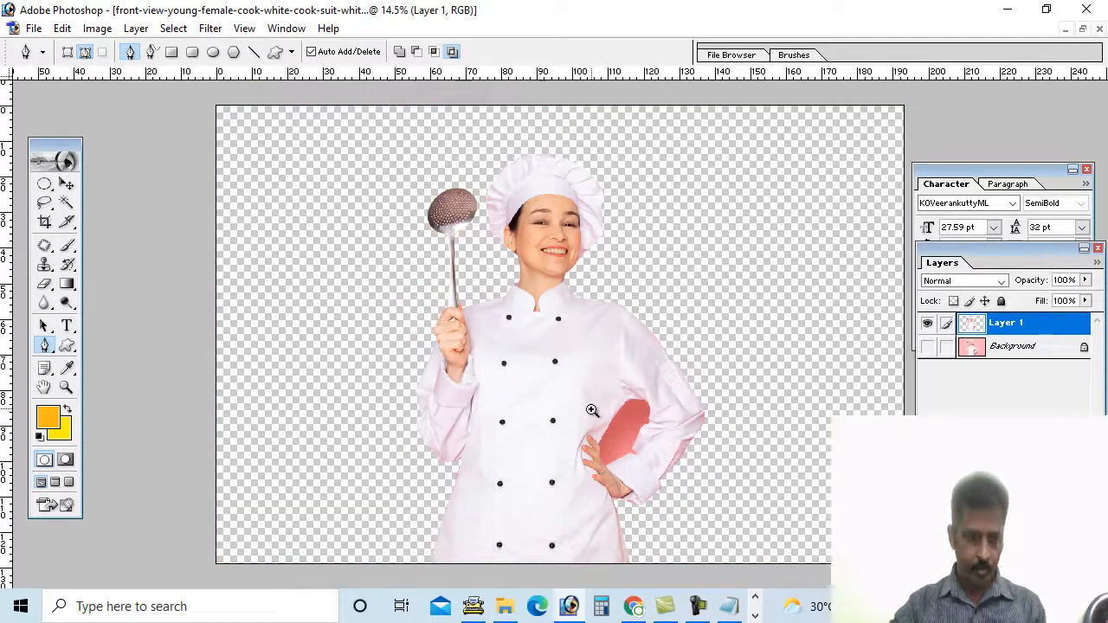
key("z")
left_click(649, 462)
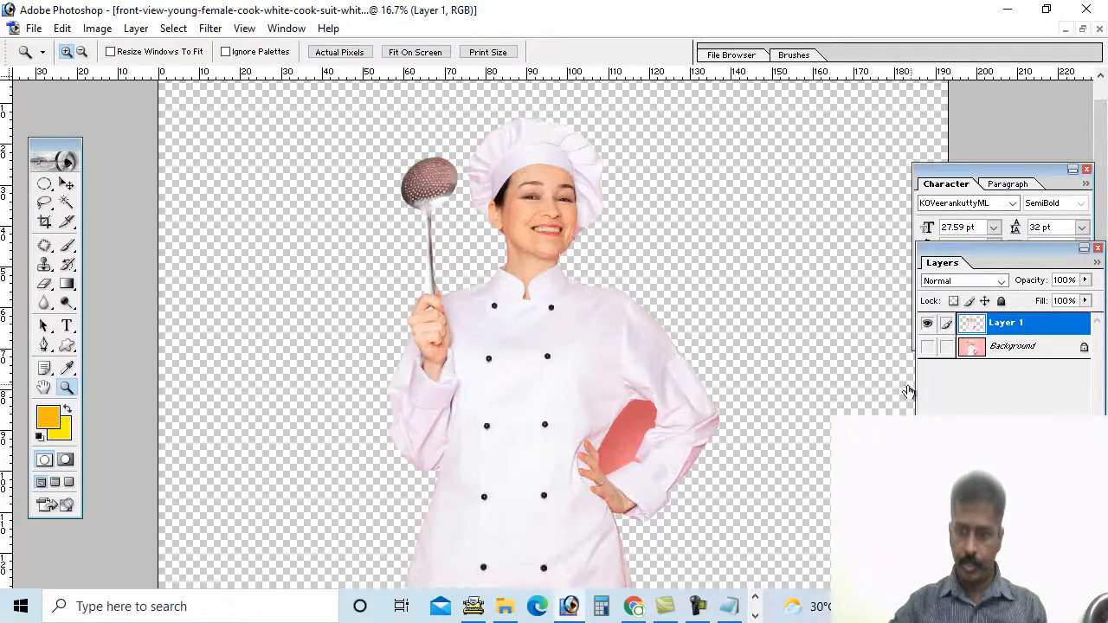
left_click(668, 471)
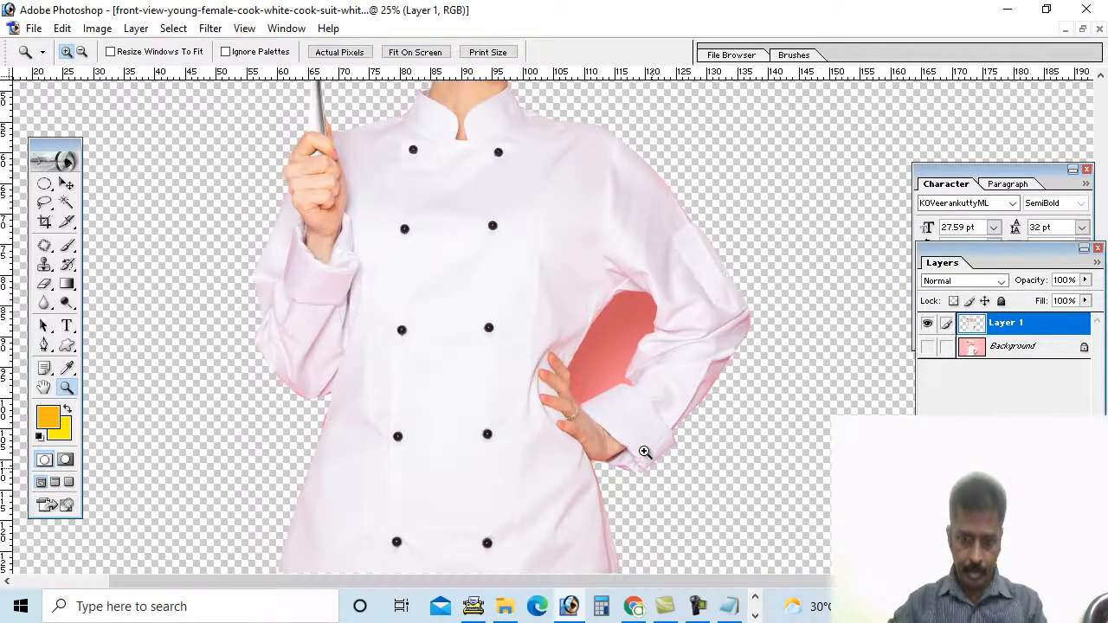
key("p")
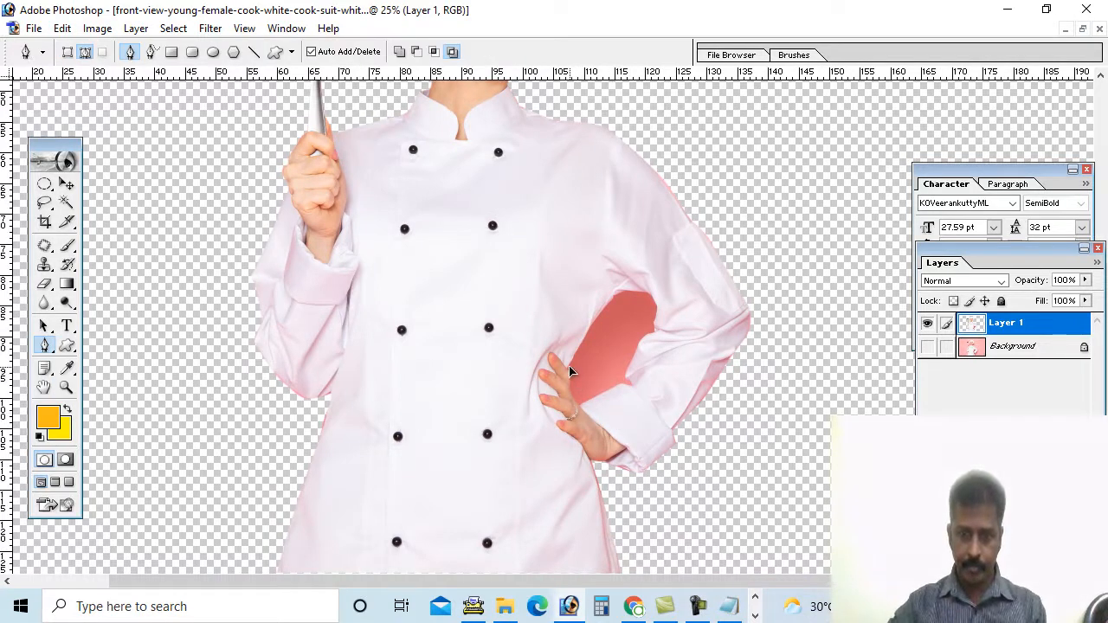
left_click(600, 310)
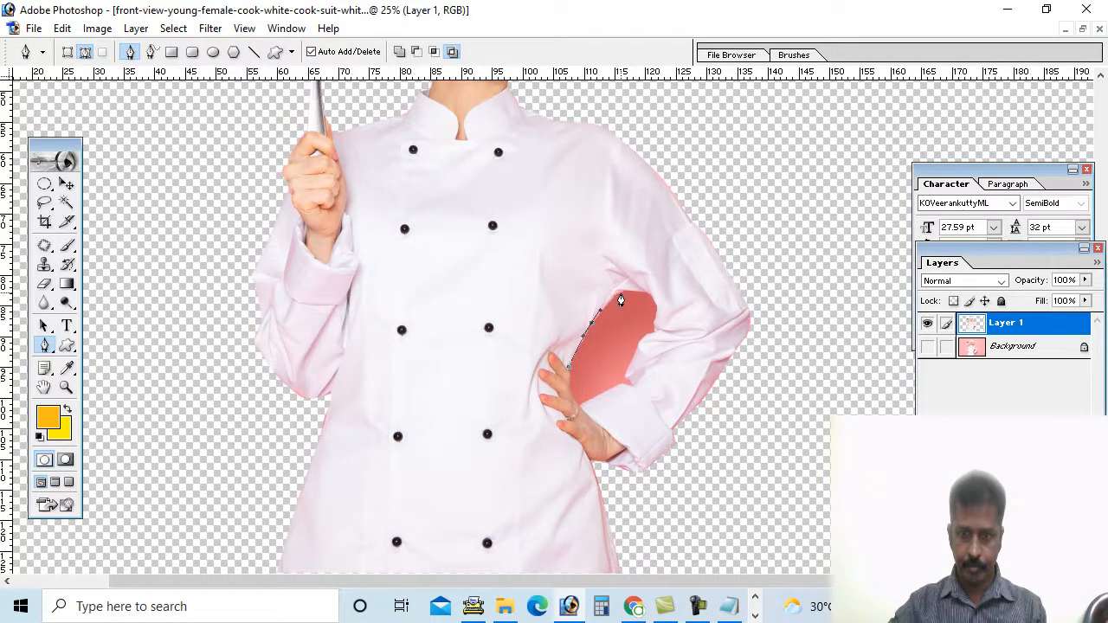
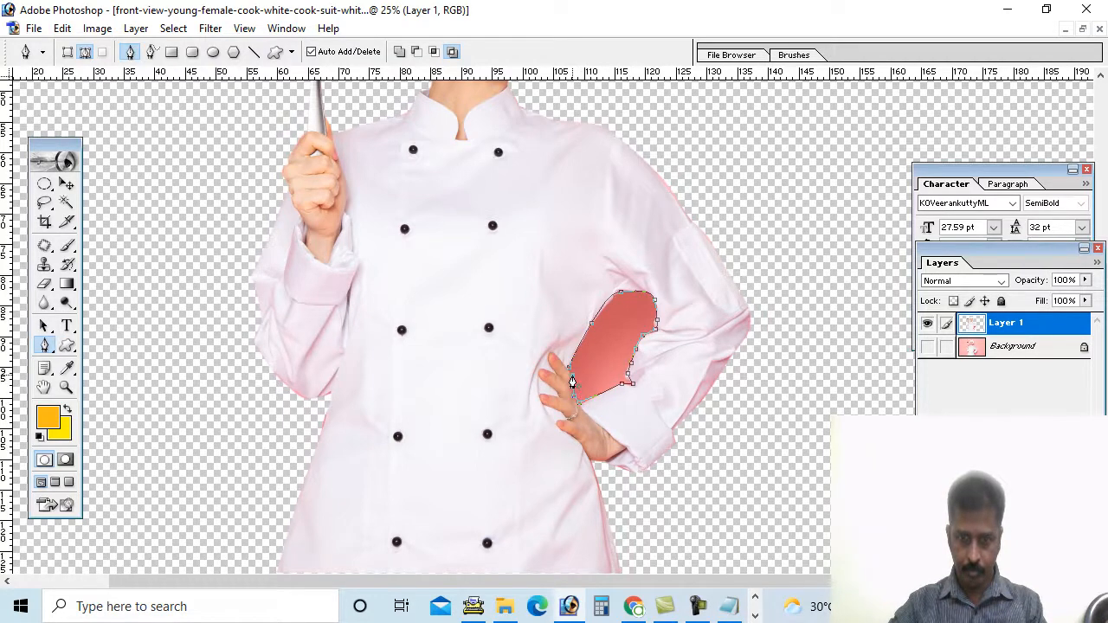
Step: Convert the path into a selection with a feather radius of 0 and delete the red area from Layer 1
right_click(615, 348)
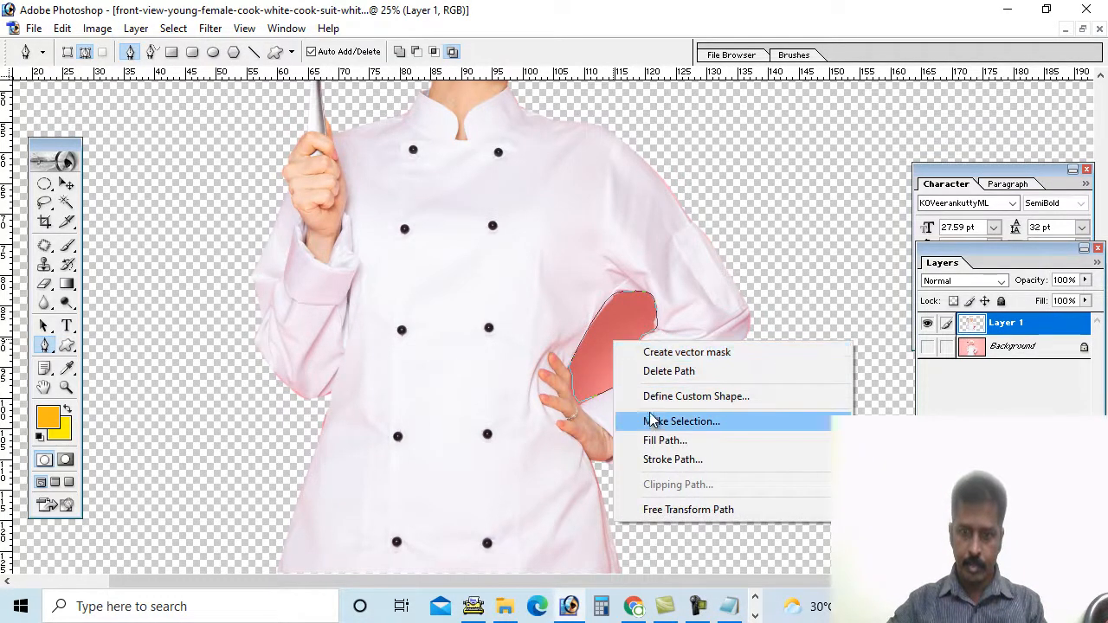
left_click(649, 421)
type("0")
left_click(761, 297)
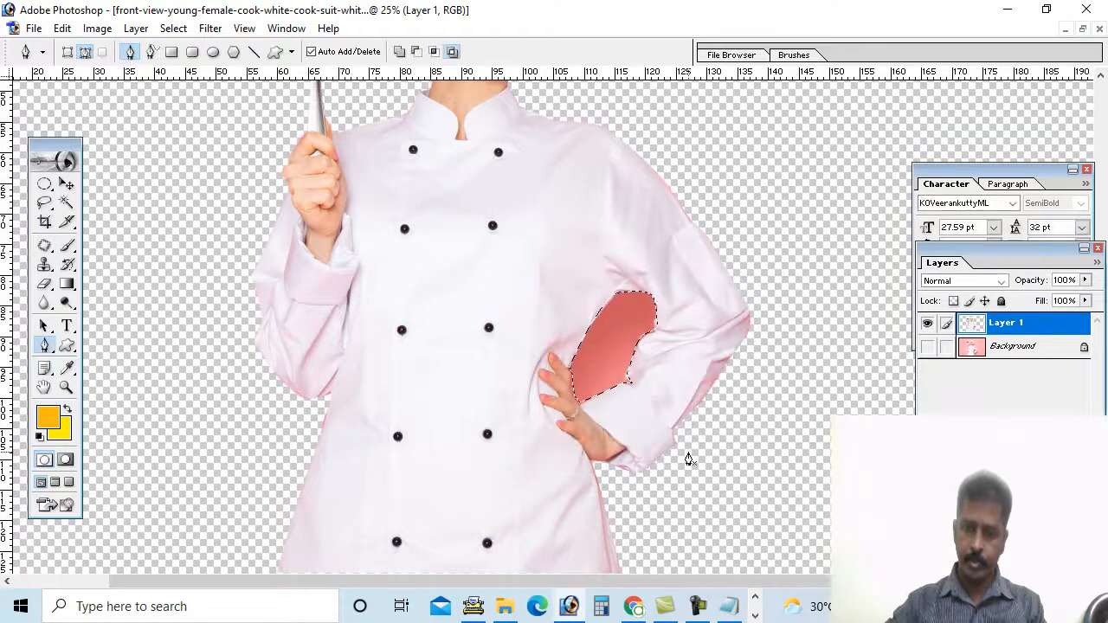
key("Delete")
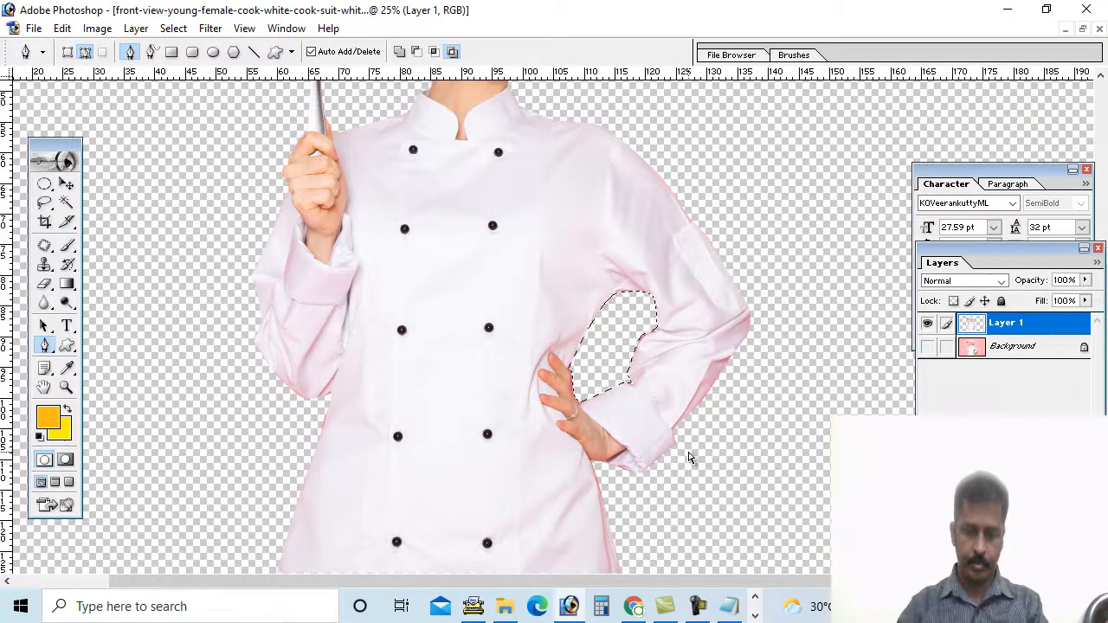
key("ctrl+0")
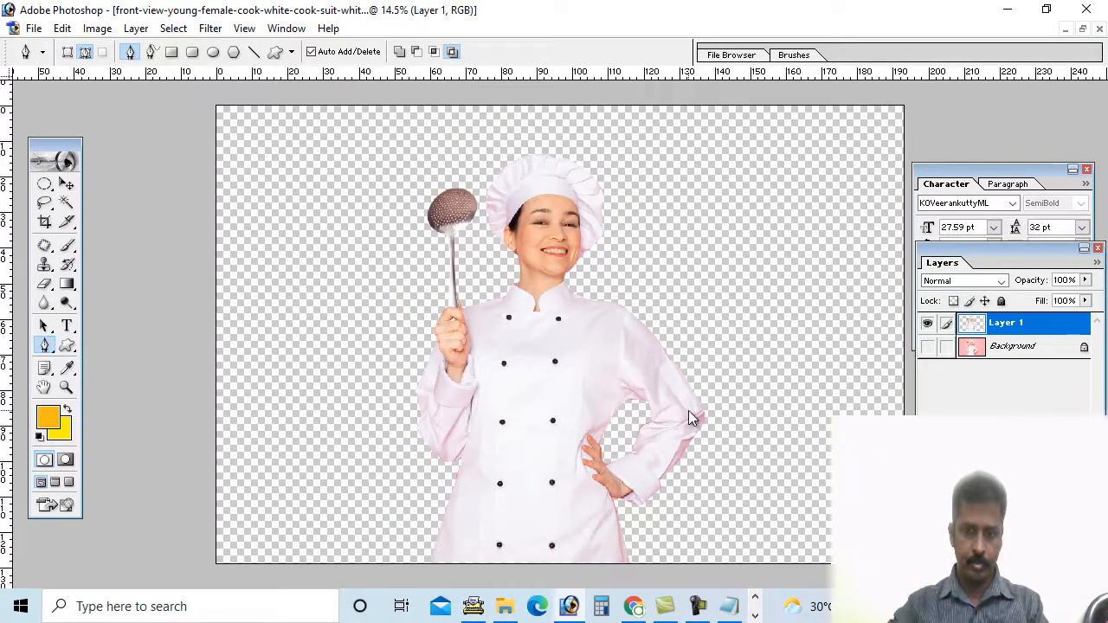
Step: Save the cut-out in Photoshop format and copy the cook into Poster crown.psd, closing the photo document
key("ctrl+shift+s")
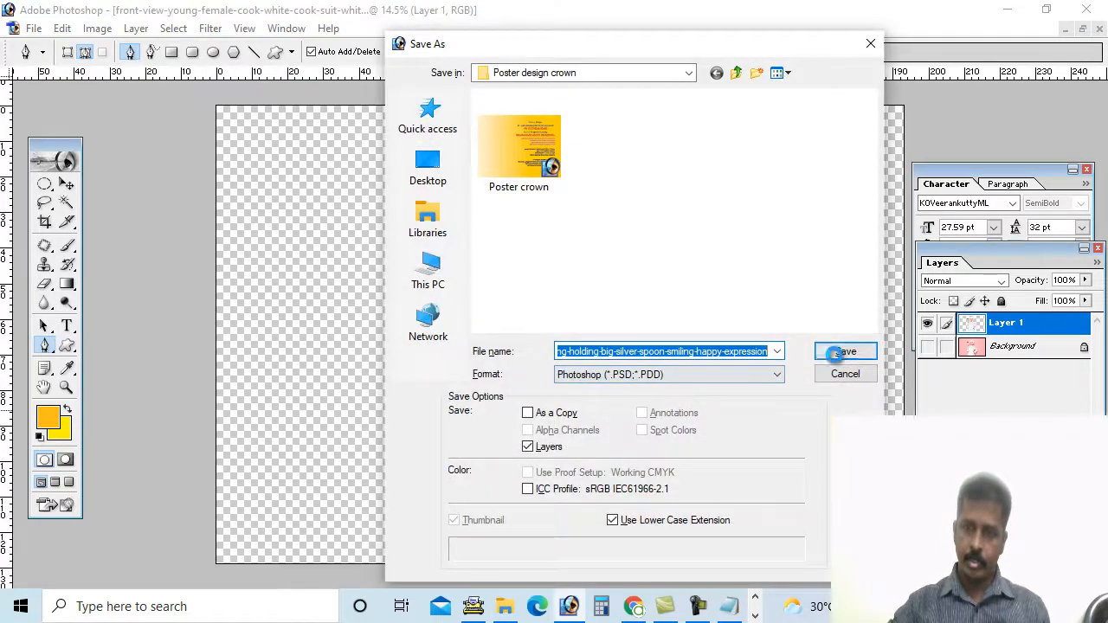
left_click(836, 352)
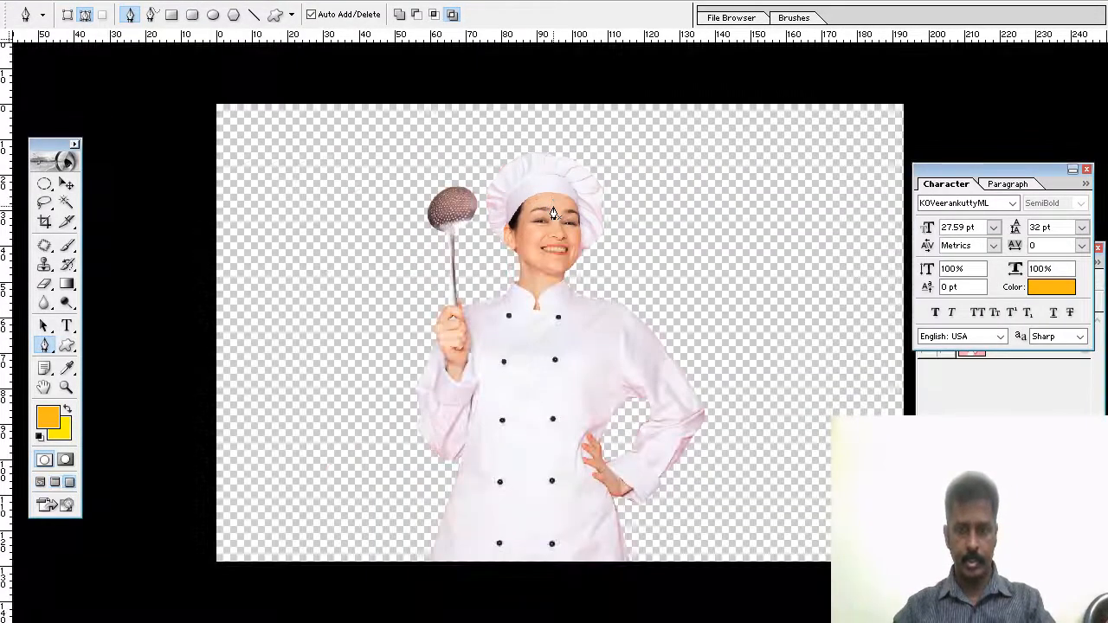
key("v")
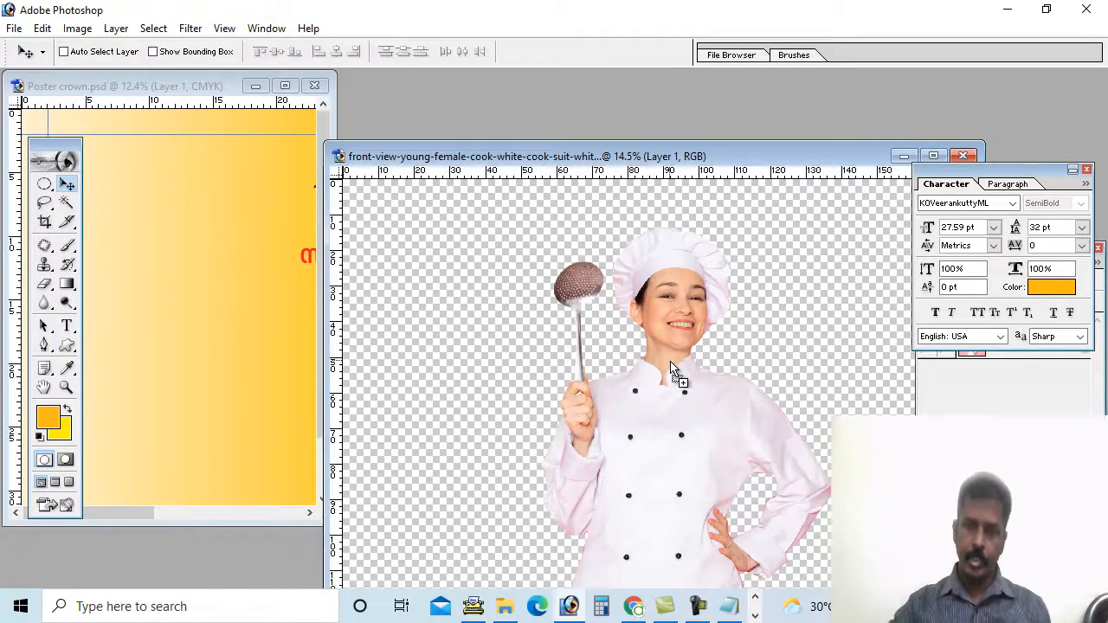
left_click_drag(649, 351, 223, 338)
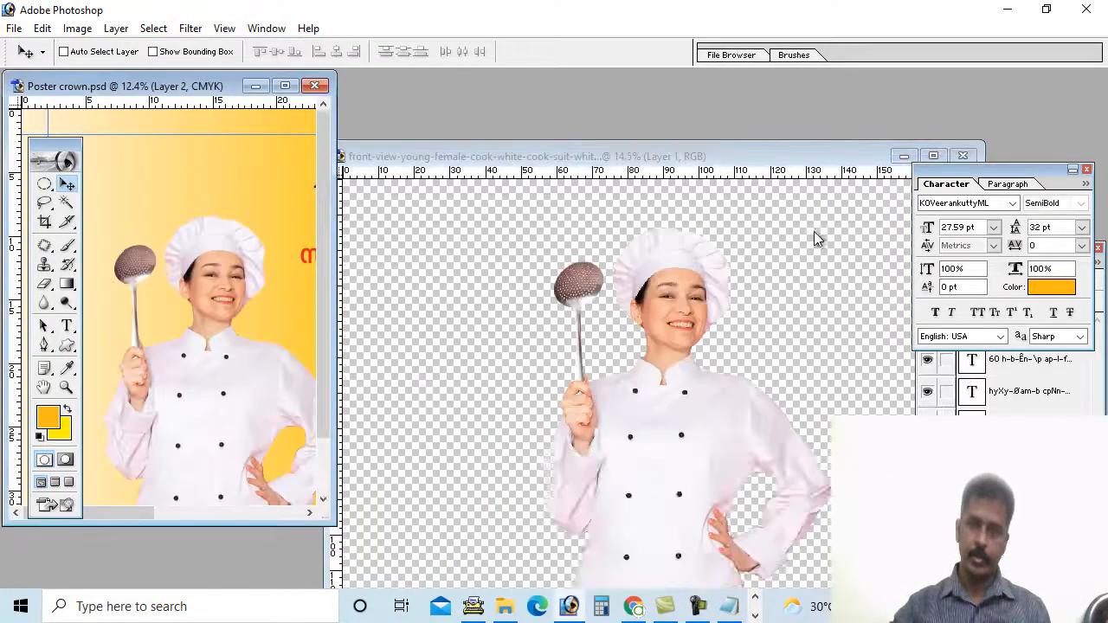
left_click(963, 155)
left_click(283, 85)
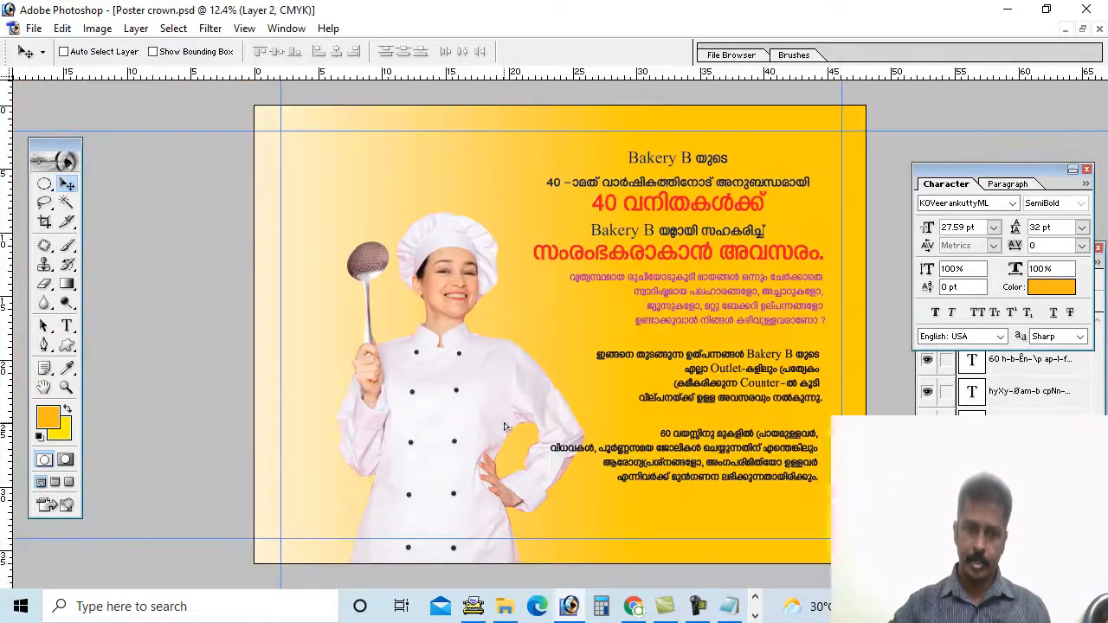
Step: Place the cook along the poster's left and bottom edges and enlarge her until the hat nearly reaches the upper guide
mouse_move(407, 407)
left_mouse_down()
mouse_move(437, 416)
mouse_move(415, 419)
mouse_move(410, 433)
mouse_move(412, 411)
mouse_move(410, 422)
left_mouse_up()
key("ctrl+t")
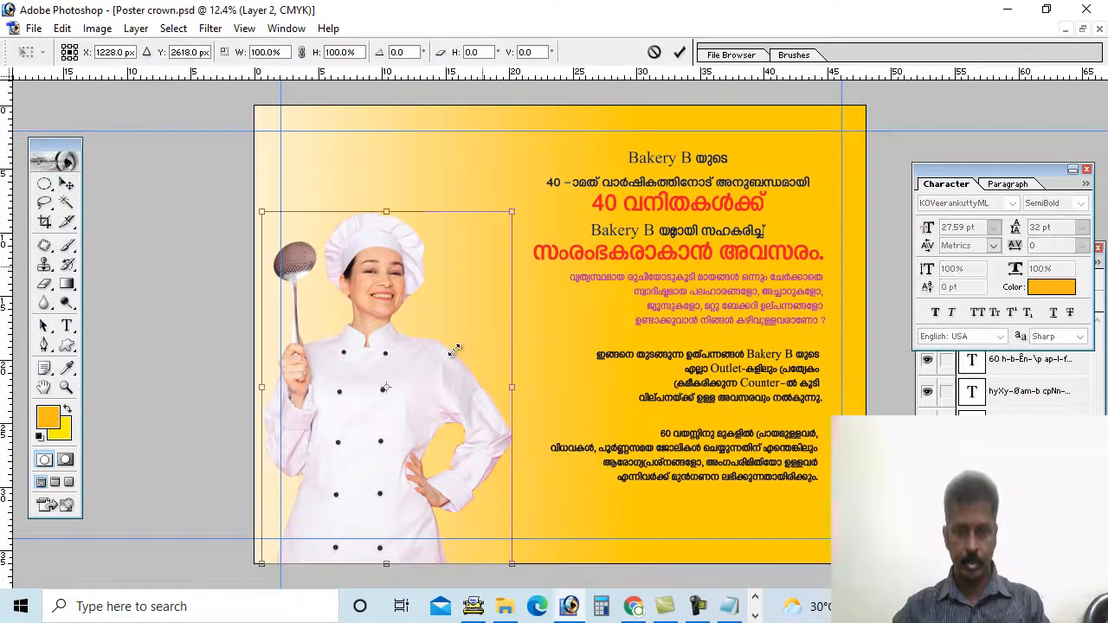
left_click_drag(512, 215, 565, 137)
double_click(436, 247)
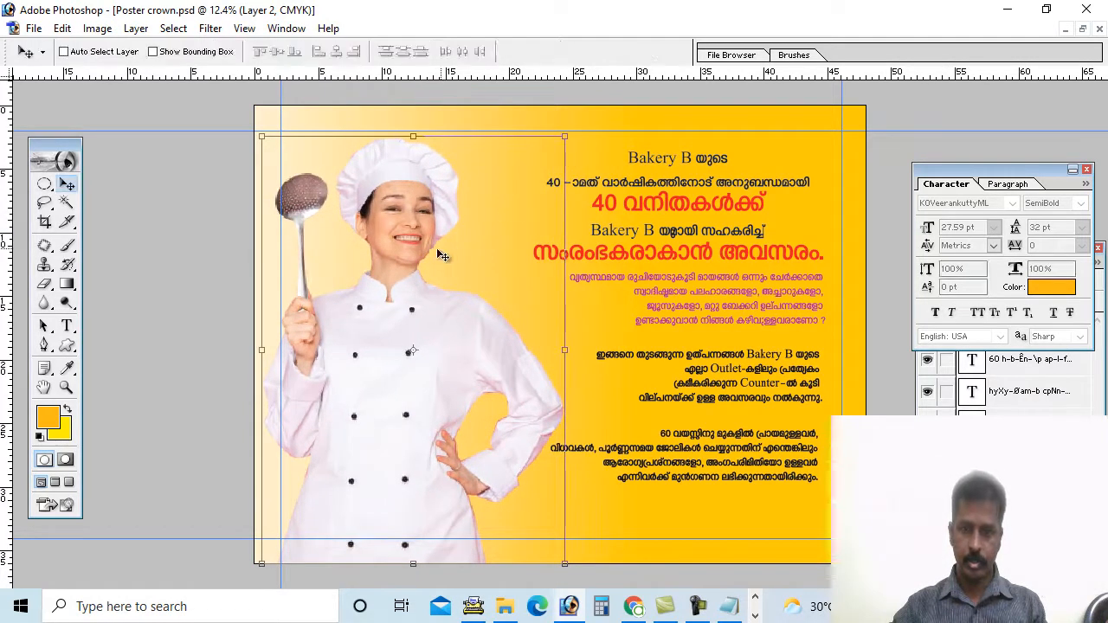
Step: Flip the gradient background layer horizontally
right_click(857, 209)
left_click(862, 214)
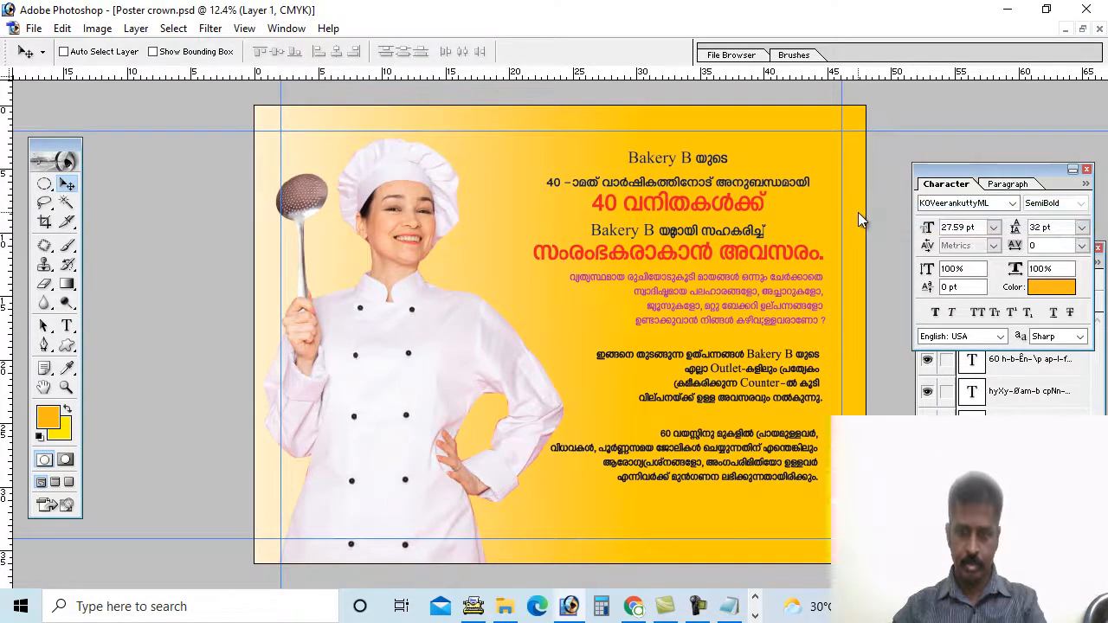
key("ctrl+t")
right_click(818, 253)
left_click(828, 450)
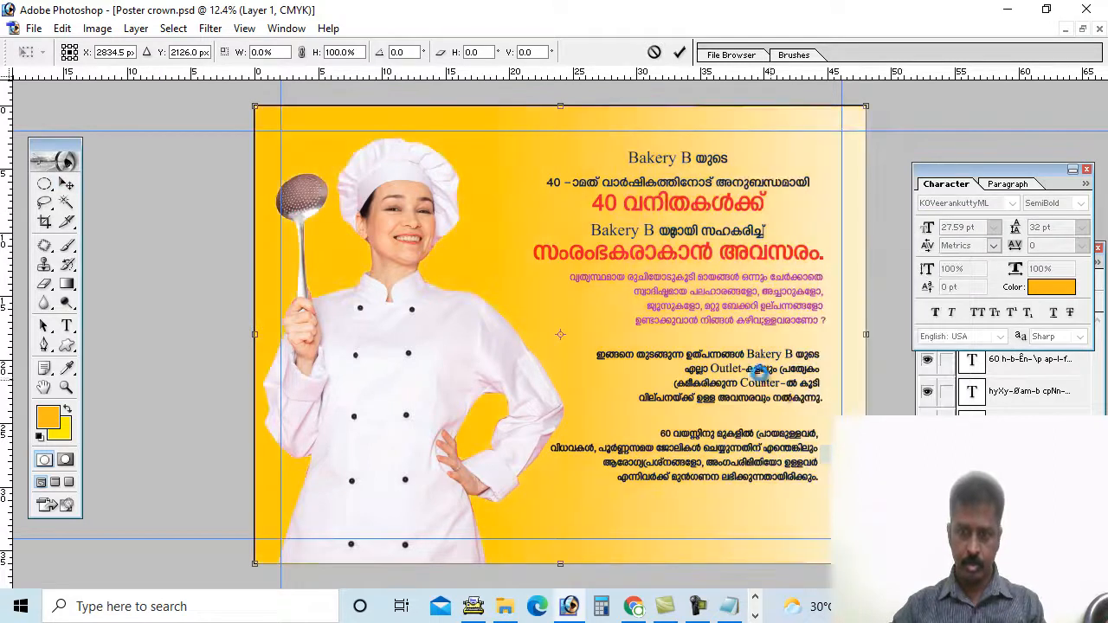
double_click(597, 394)
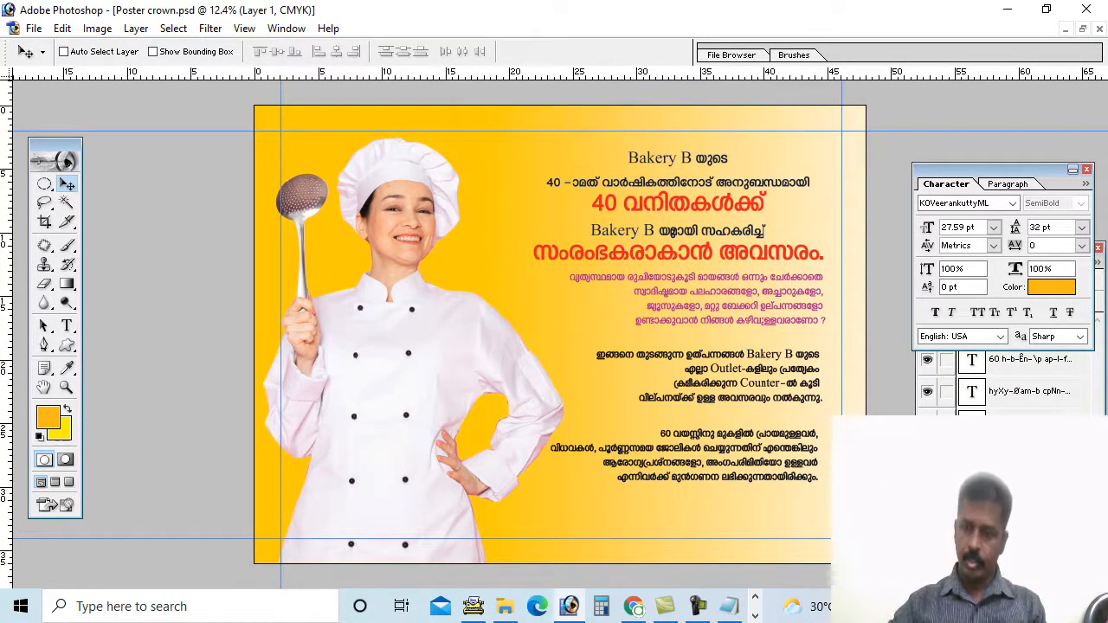
Step: Delete the gradient layer from the poster
key("F7")
key("Delete")
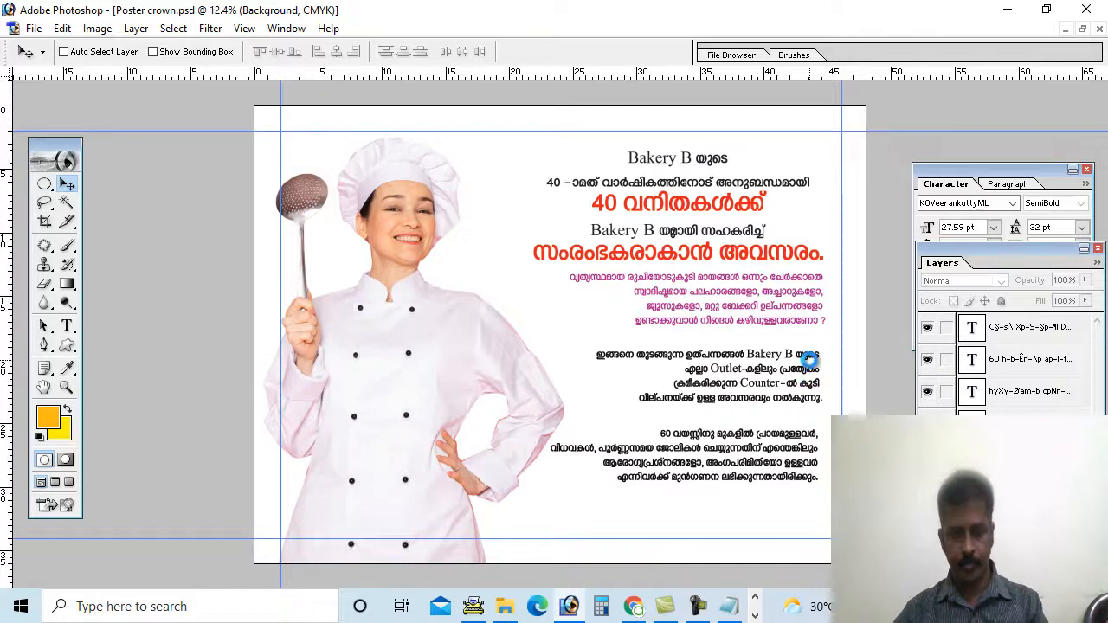
Step: Move the two black text paragraphs down so the last one sits just above the lower guide
right_click(737, 439)
left_click(744, 448)
left_click_drag(762, 440, 767, 478)
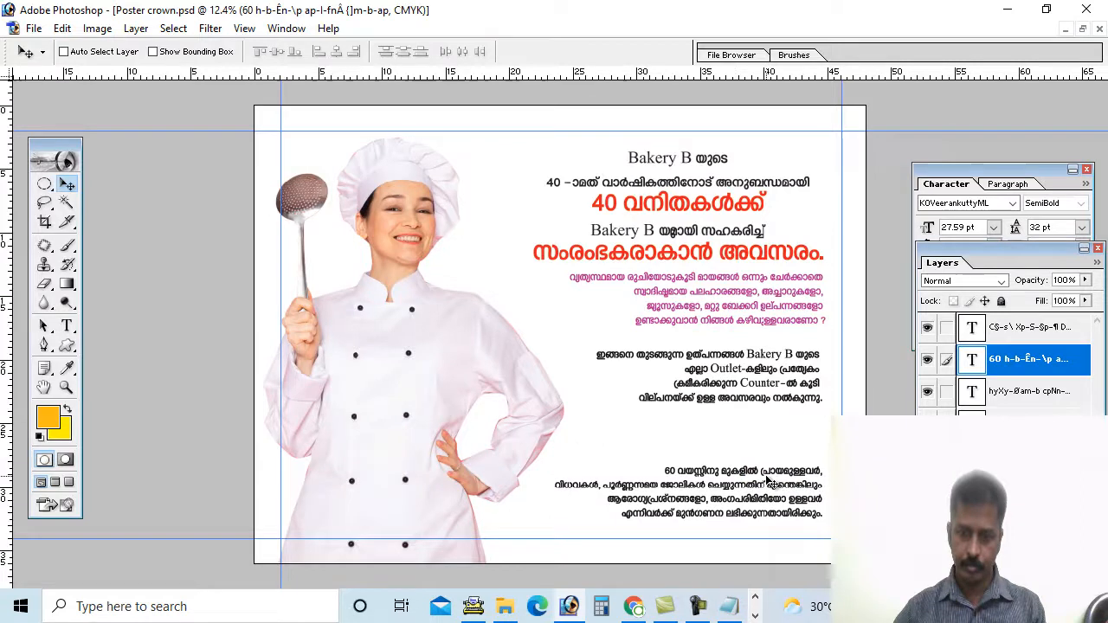
right_click(751, 361)
left_click(760, 367)
left_click_drag(755, 367, 756, 399)
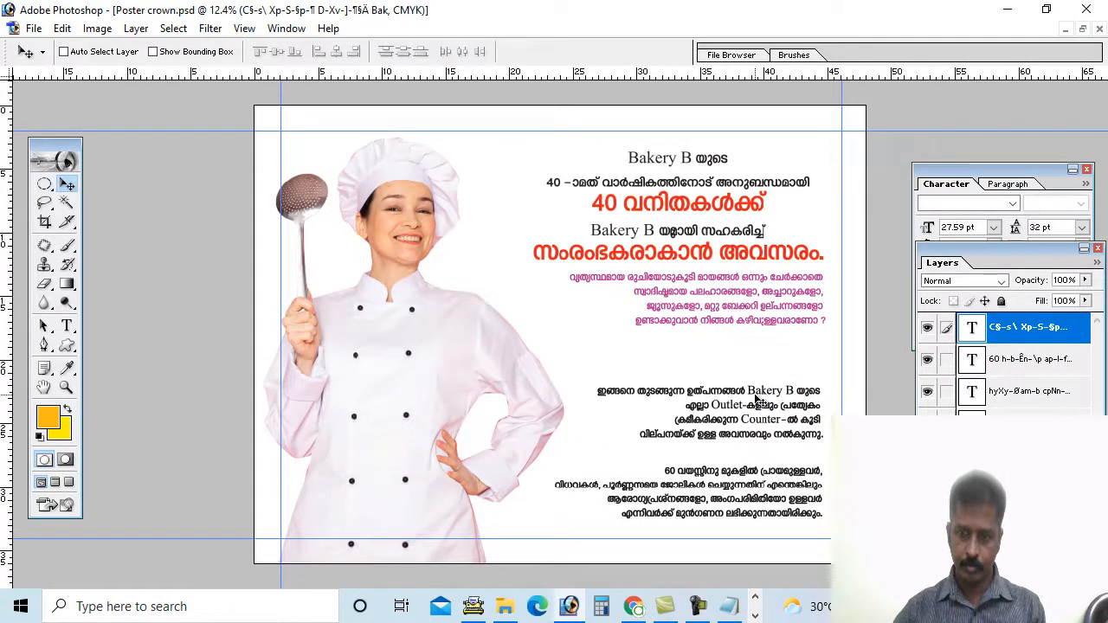
Step: Move the magenta paragraph down to just above the first black paragraph
right_click(757, 290)
left_click(769, 289)
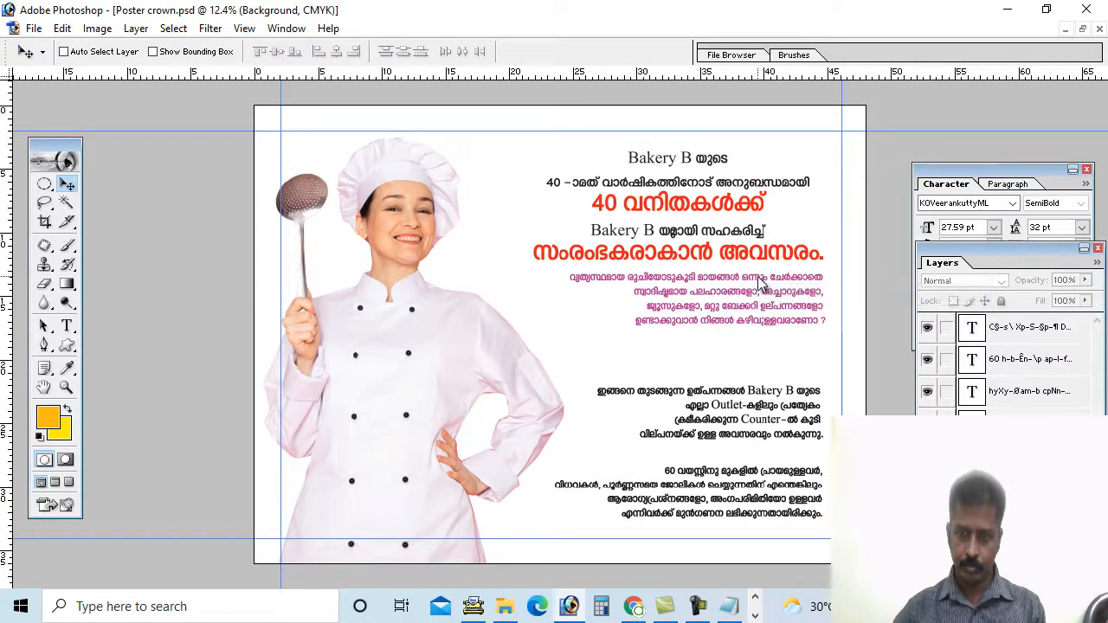
right_click(770, 289)
left_click(770, 288)
right_click(772, 287)
left_click(779, 286)
left_click_drag(779, 286, 790, 322)
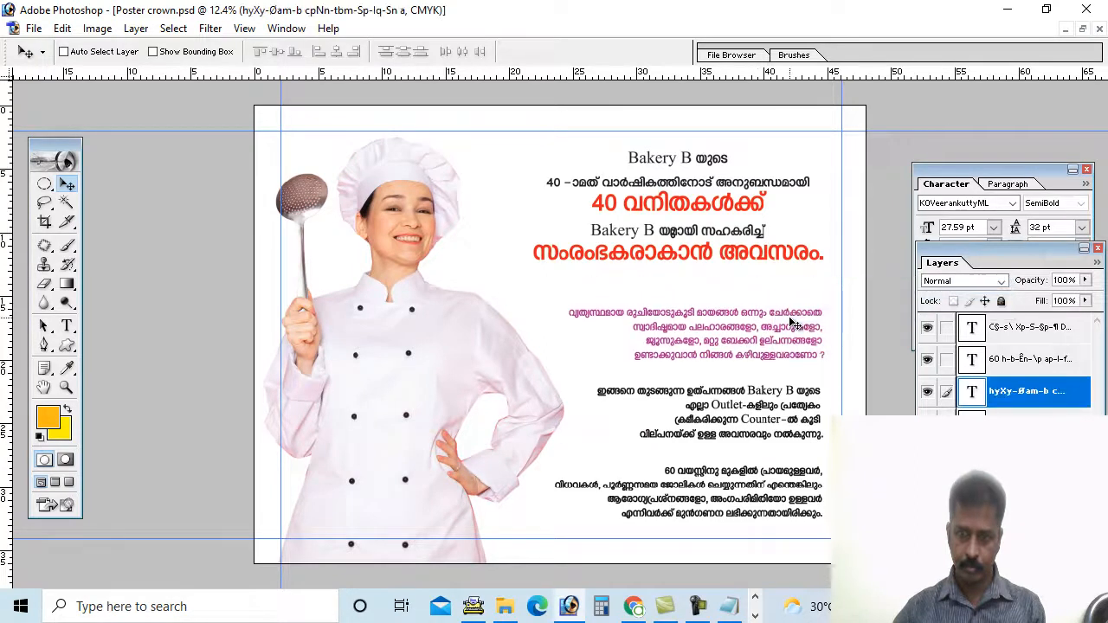
Step: Enlarge the heading text block down and to the left to fill the space above the magenta paragraph
right_click(752, 253)
left_click(762, 260)
key("ctrl+t")
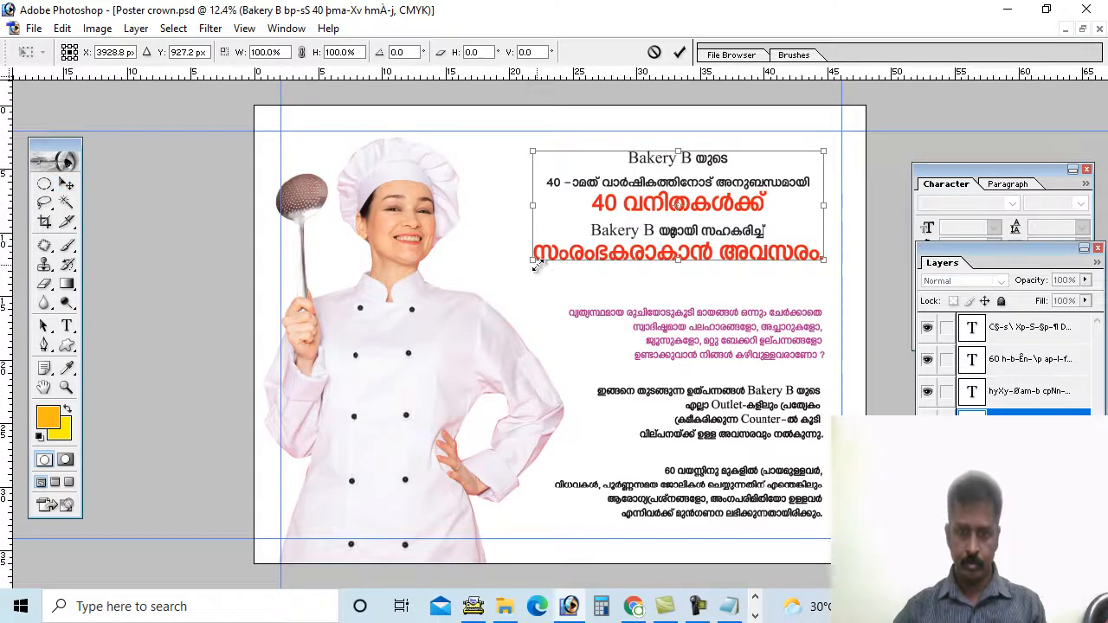
left_click_drag(540, 265, 504, 278)
key("Return")
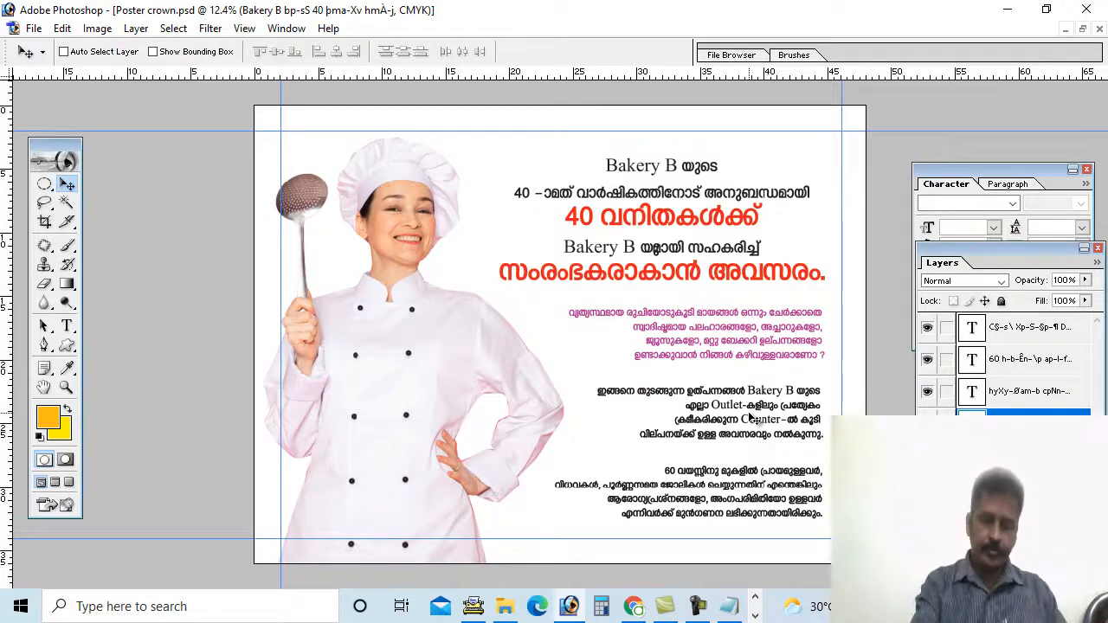
left_click(750, 418, "ctrl")
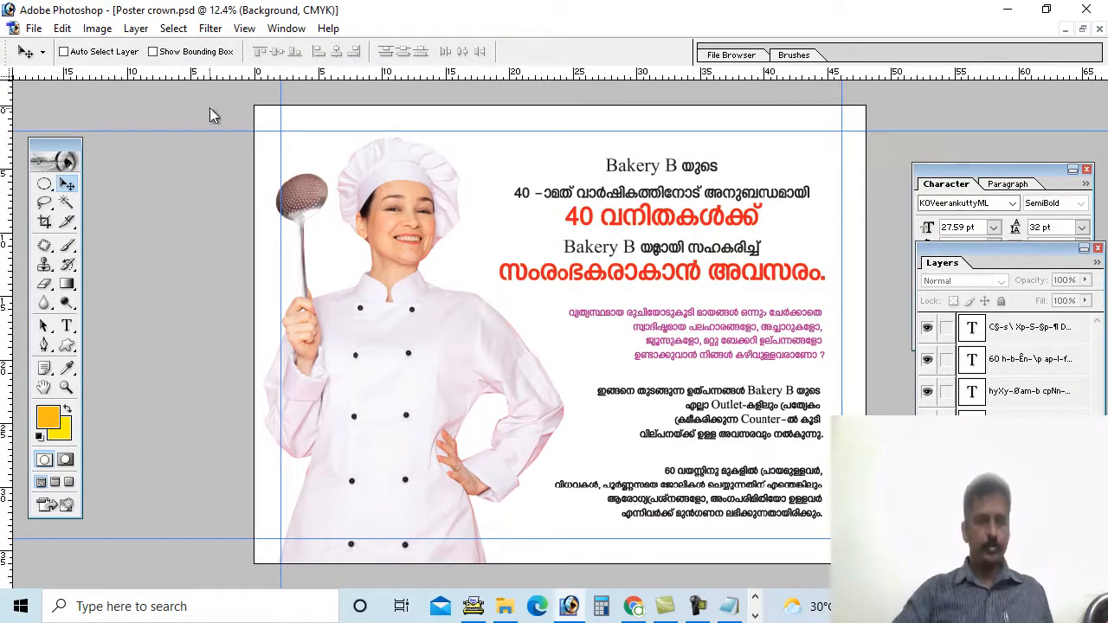
left_click(35, 30)
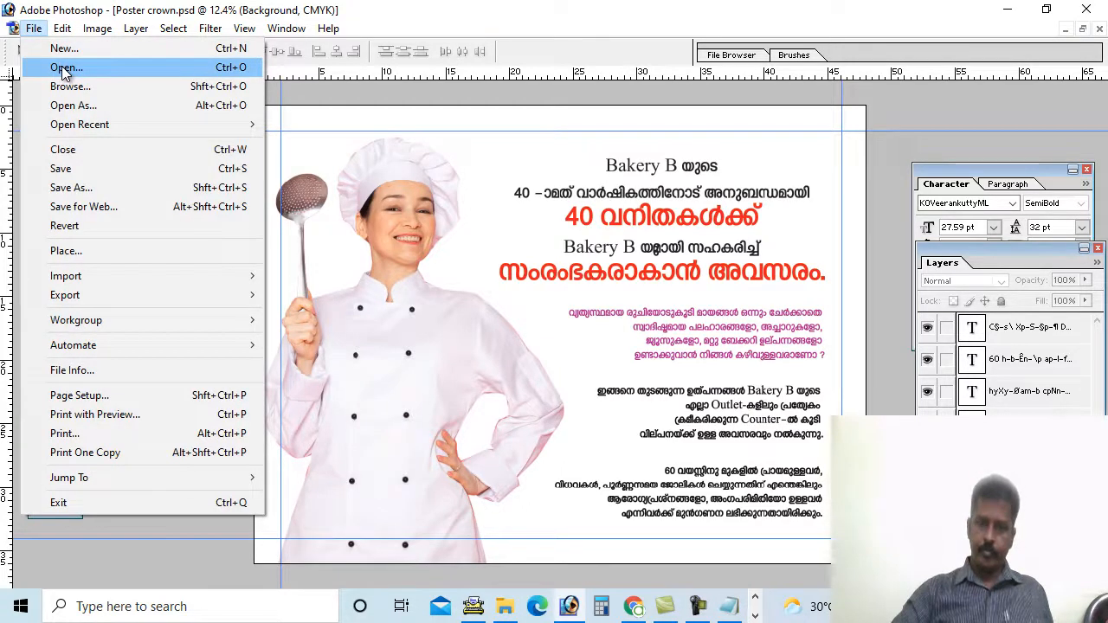
left_click(418, 113)
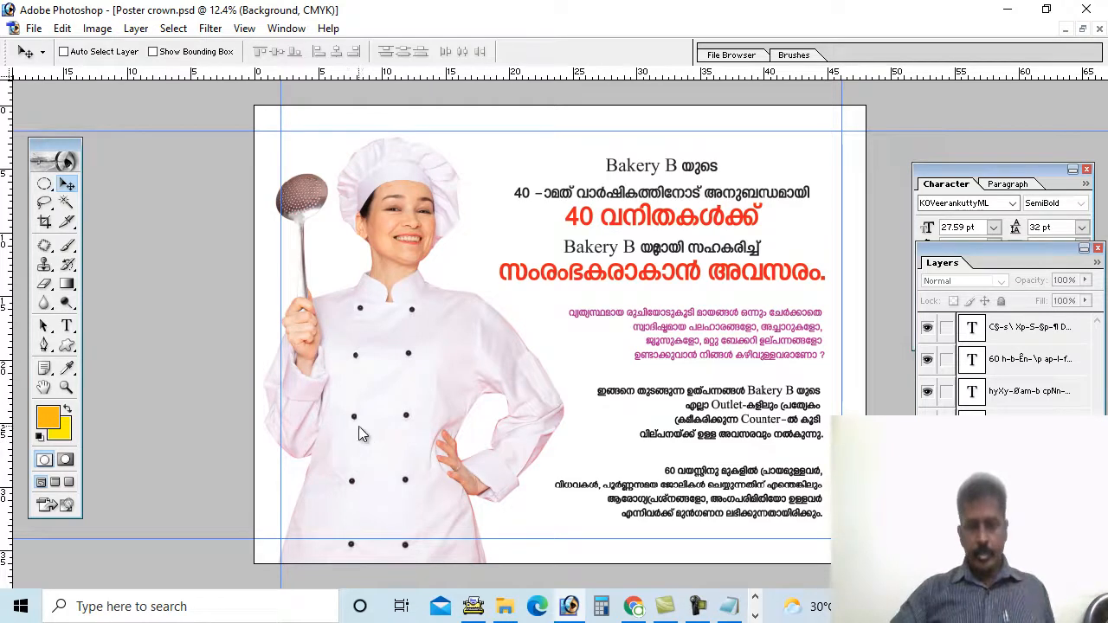
Step: Try a drop shadow on the cook's layer with a distance of 21 px and a size of 229 px
right_click(363, 398)
left_click(385, 409)
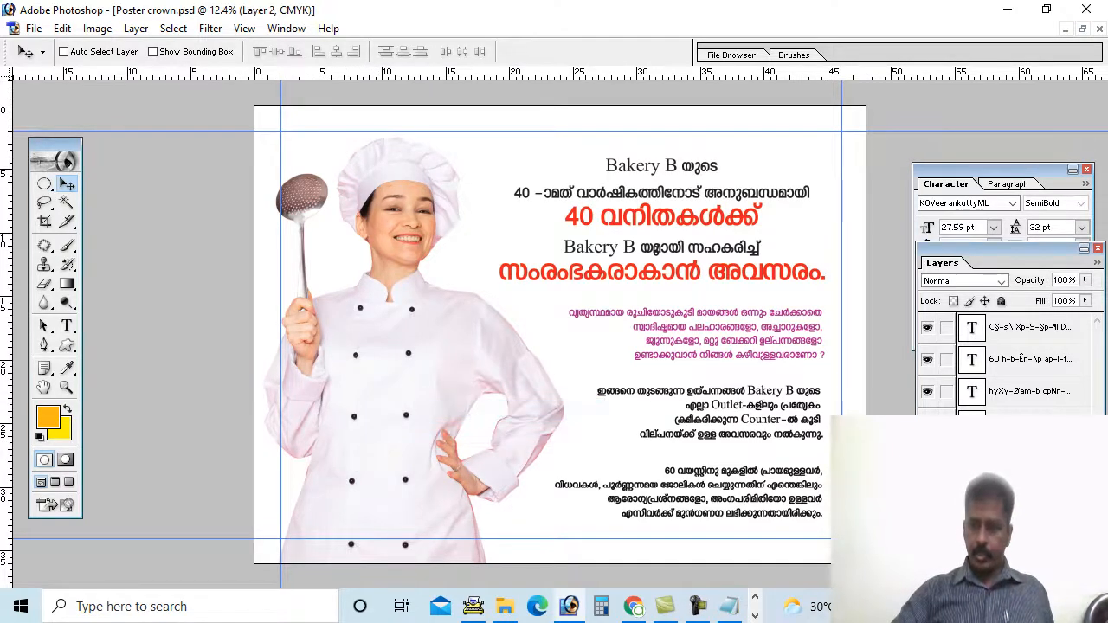
right_click(986, 330)
left_click(910, 366)
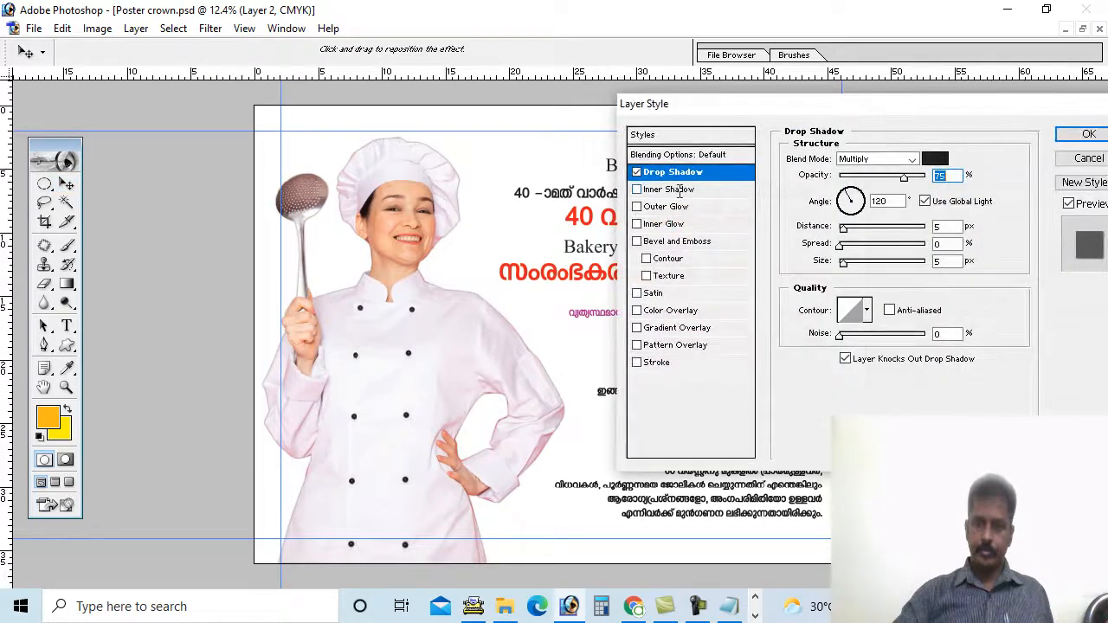
left_click_drag(844, 230, 917, 264)
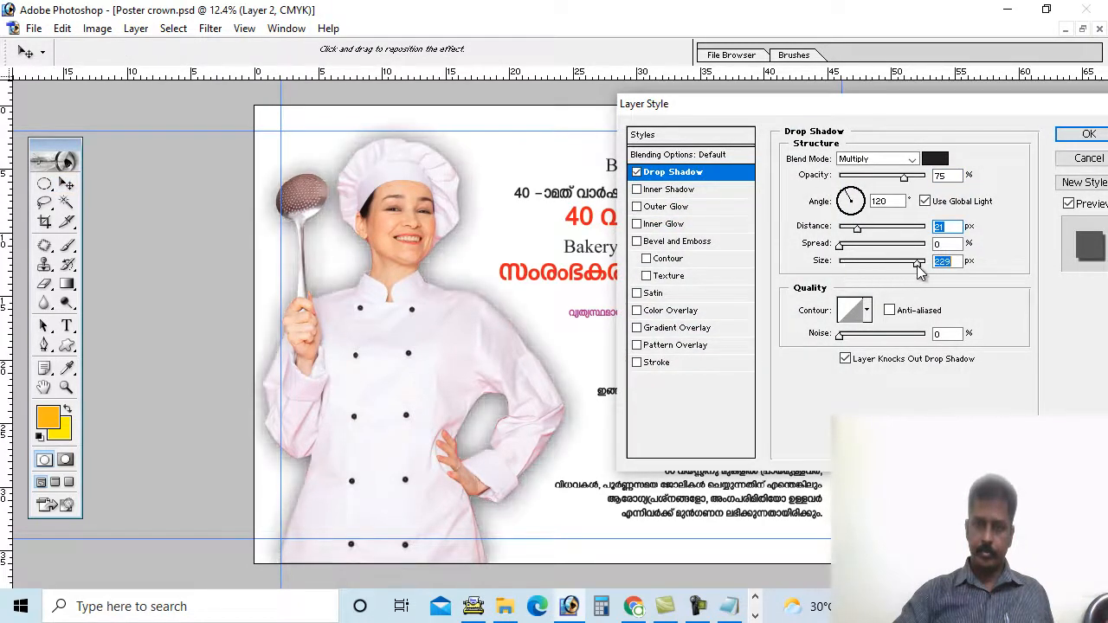
left_click(1088, 160)
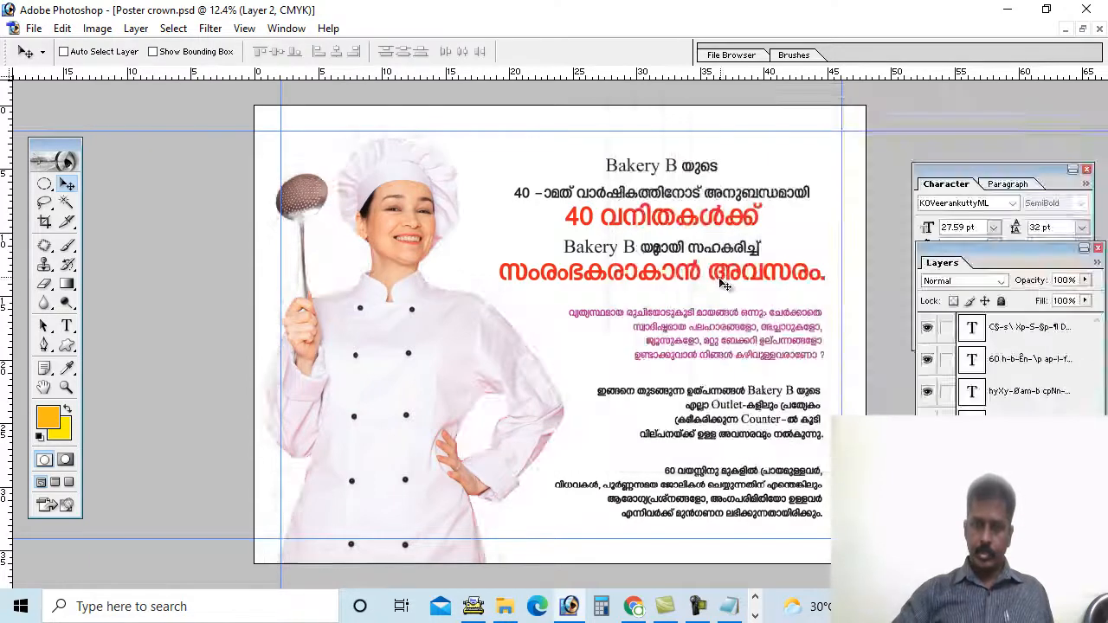
Step: Select the magenta paragraph's text layer
left_click(808, 364, "ctrl")
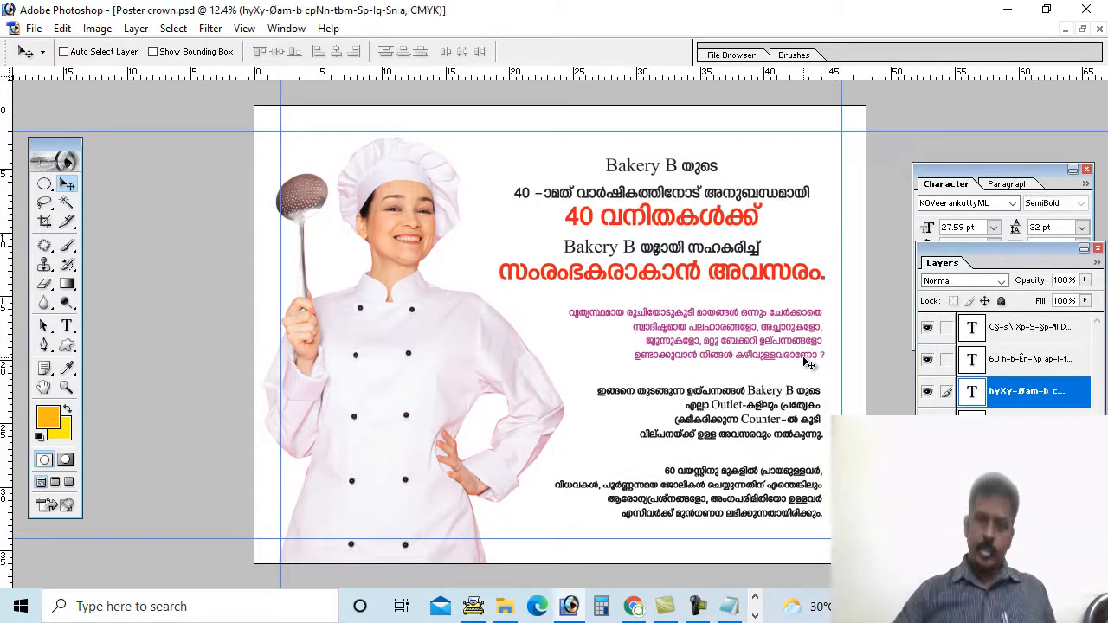